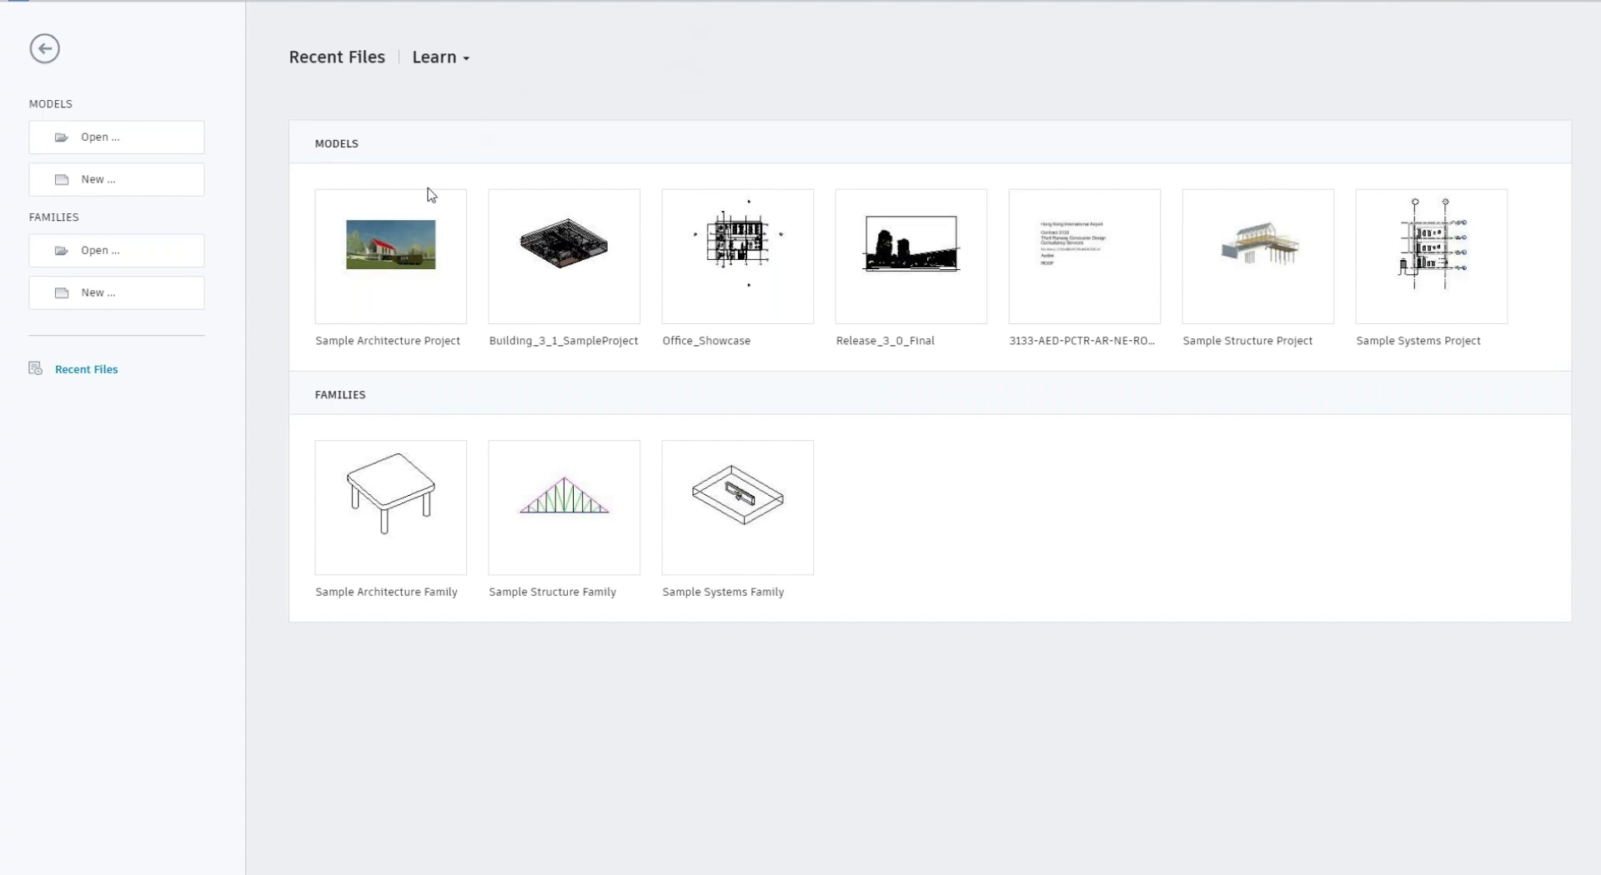
# Open the Sample Architecture Project and start Enscape for its {3D} view.
pyautogui.click(423, 214)
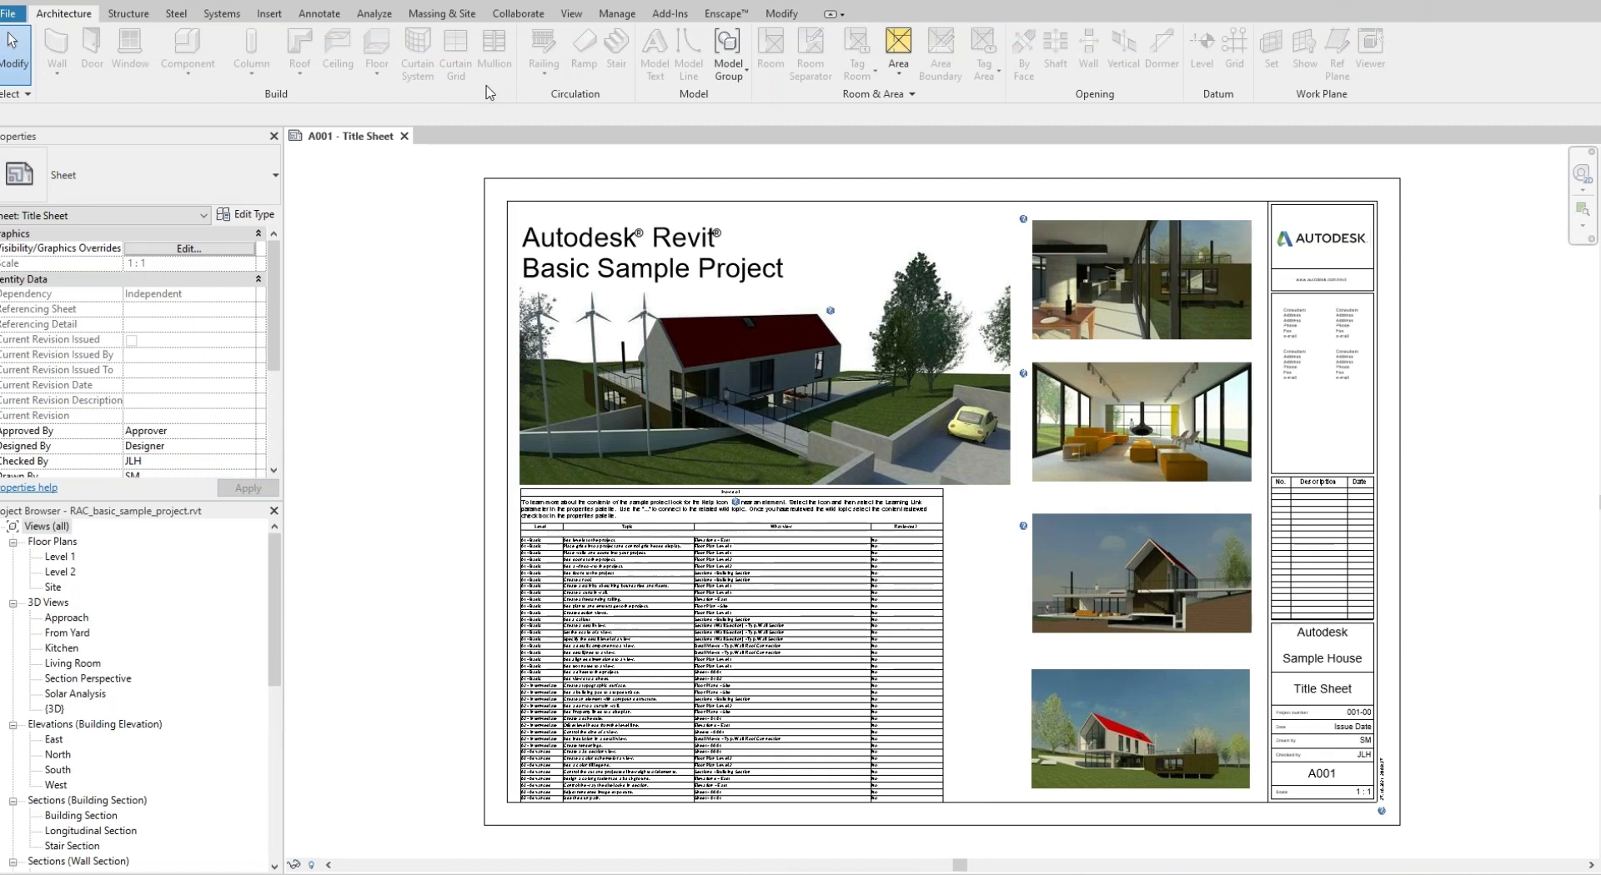
pyautogui.click(710, 16)
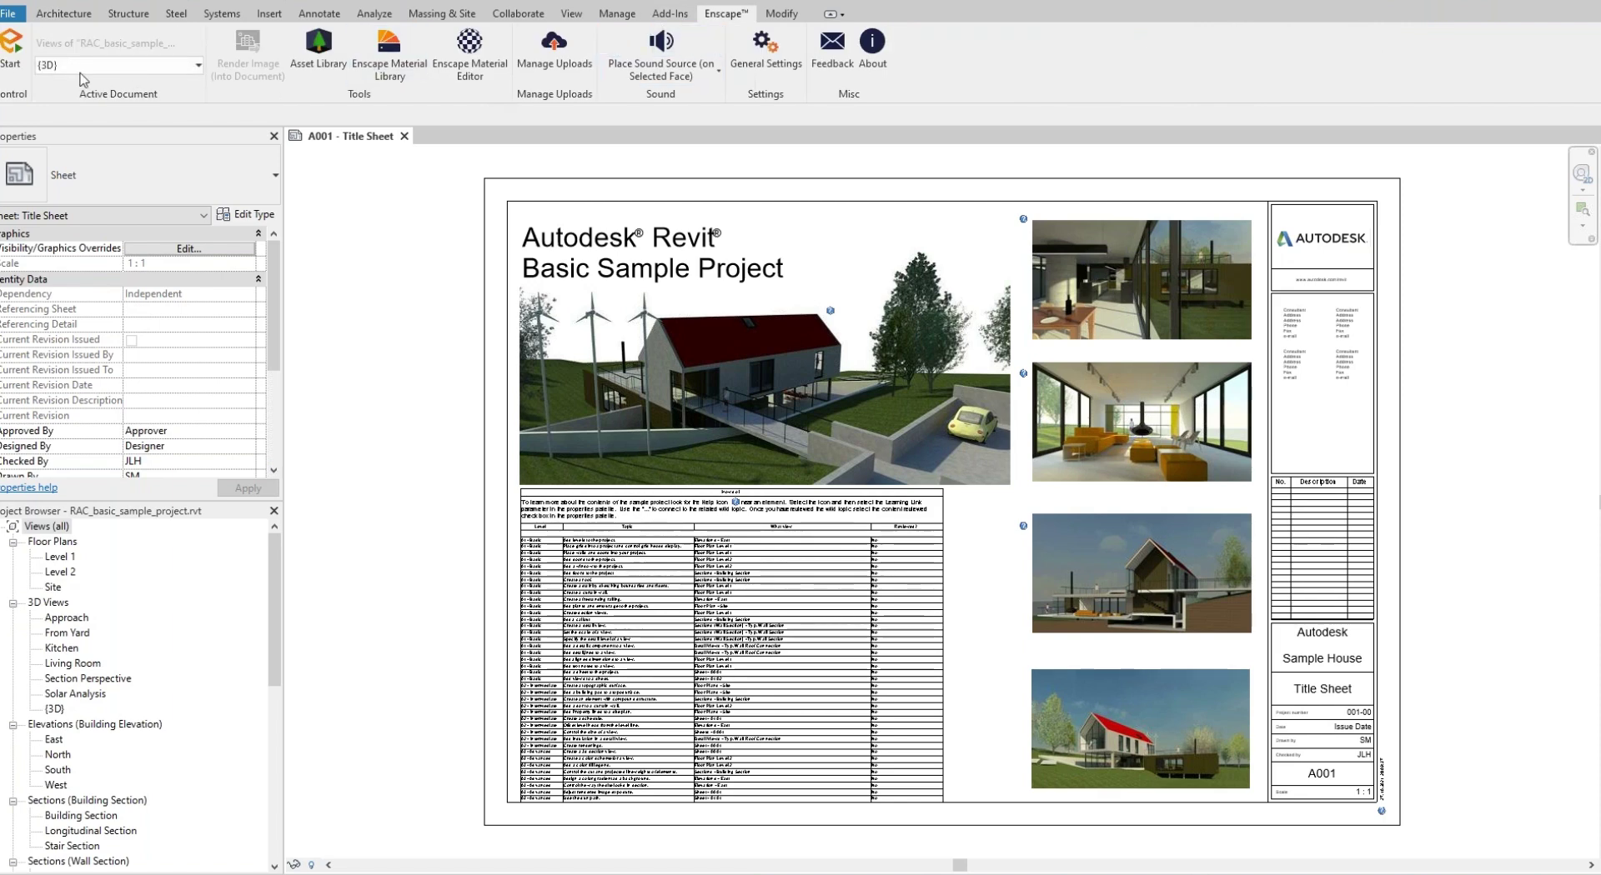
pyautogui.click(26, 52)
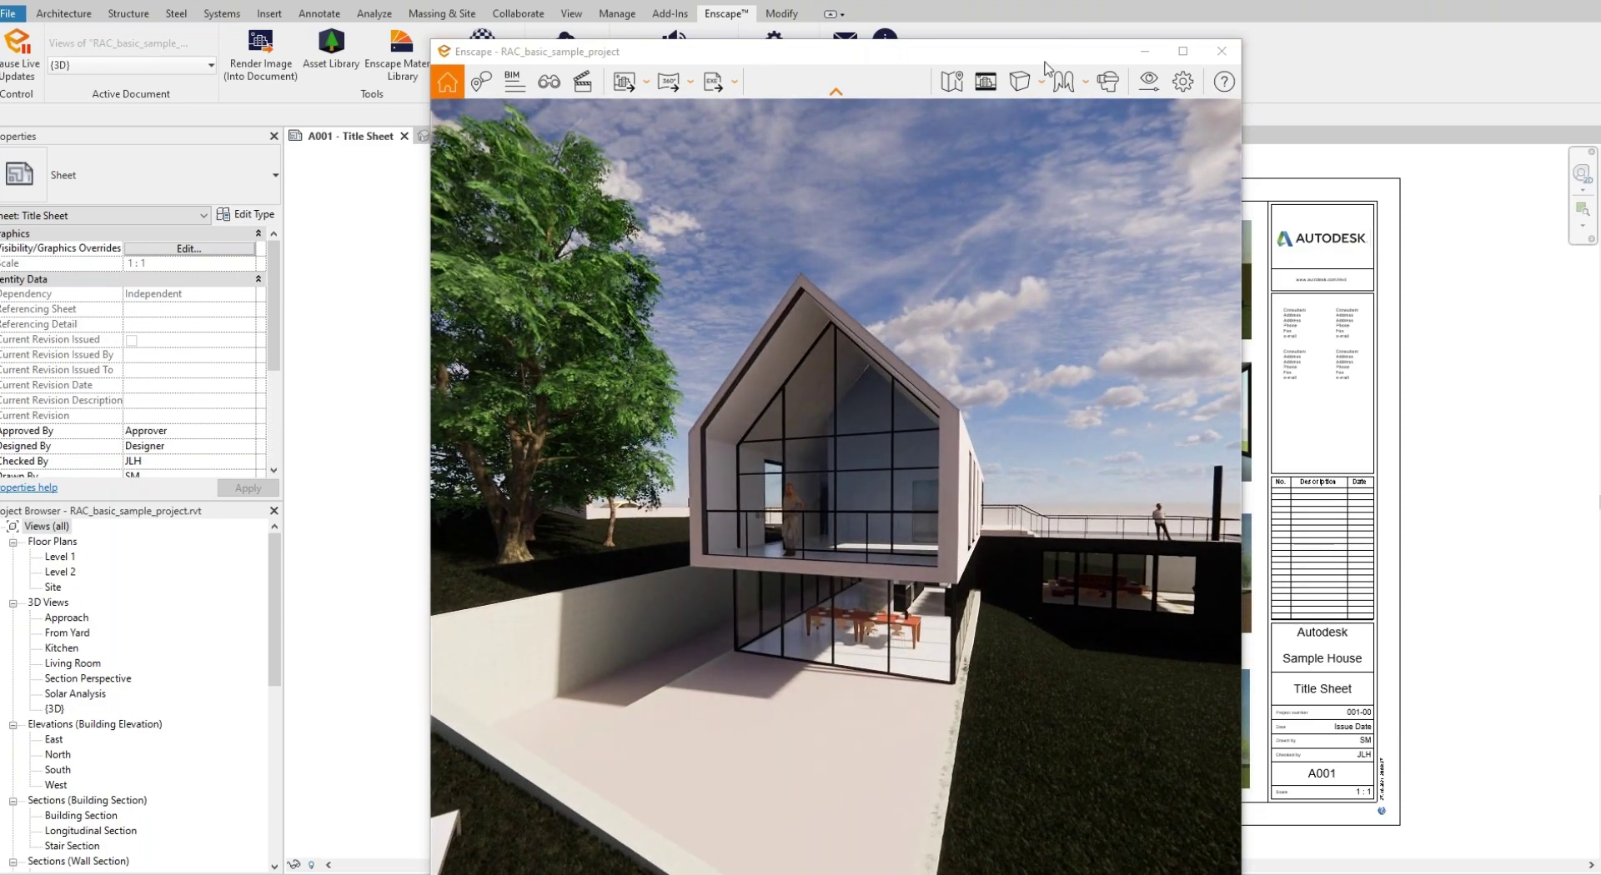
# Arrange the windows side by side, with Revit on the left half and the Enscape render window on the right.
pyautogui.press('super+Down')
pyautogui.press('super+Right')
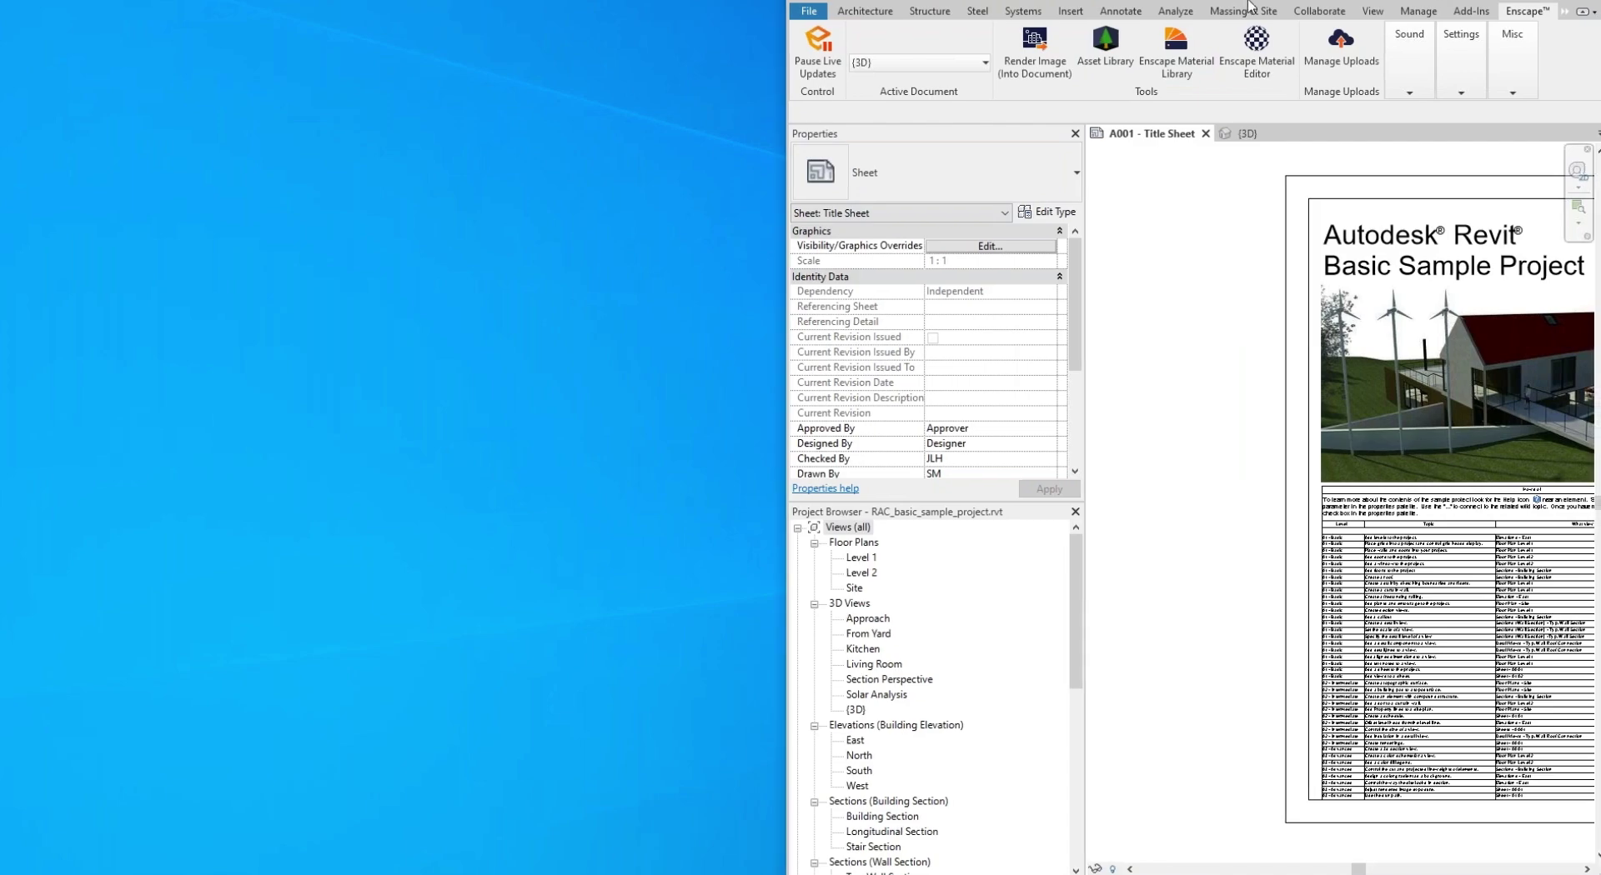
pyautogui.press('super+Left')
pyautogui.press('super+Left')
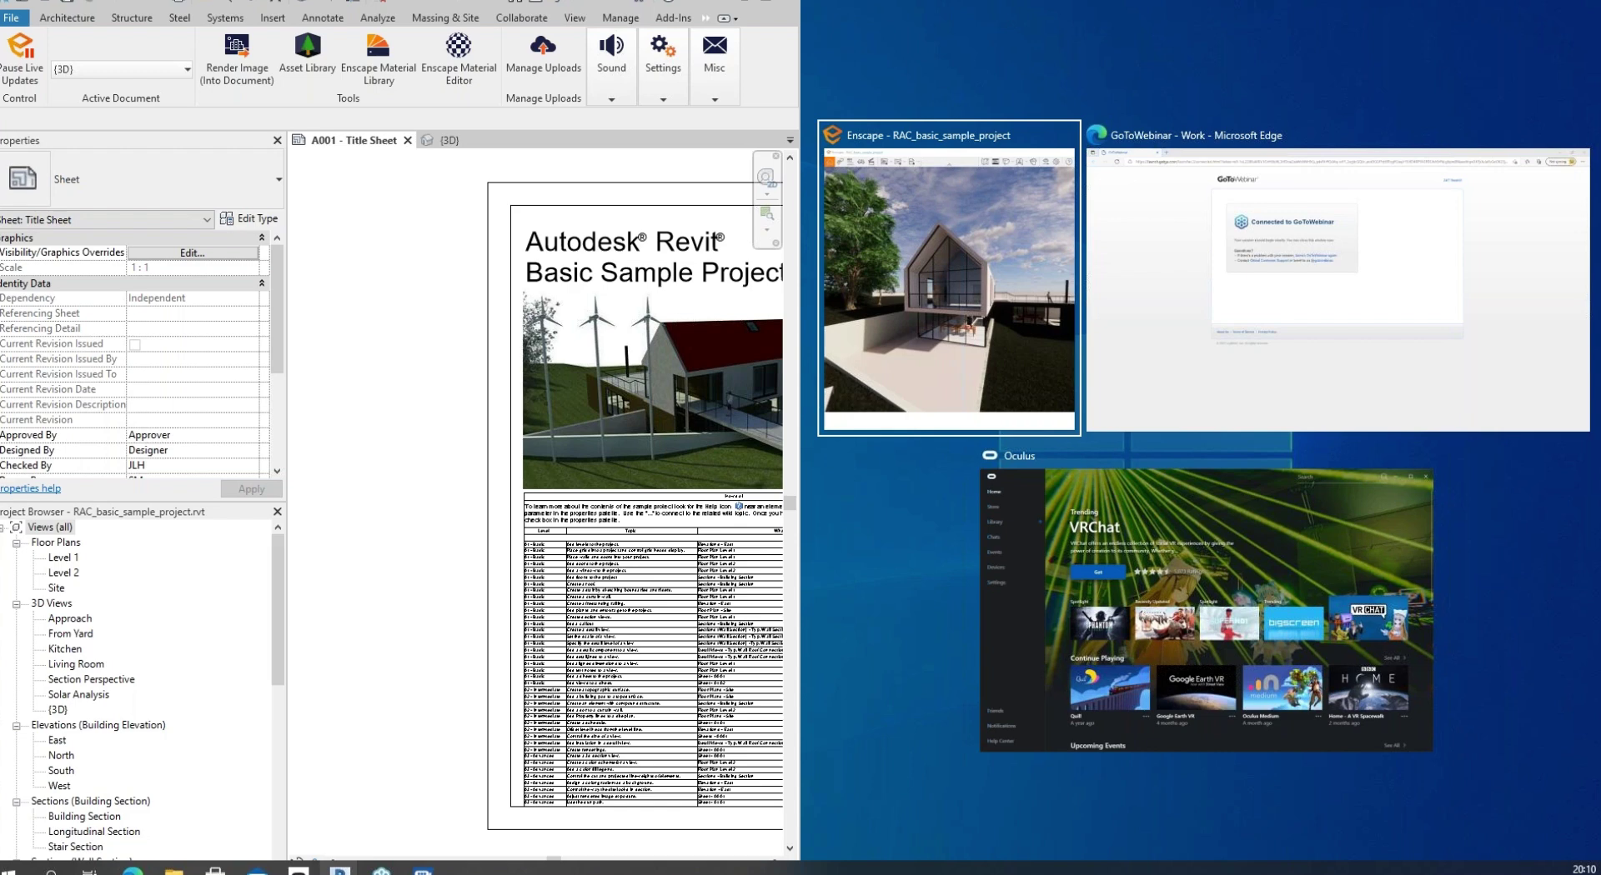
pyautogui.press('Escape')
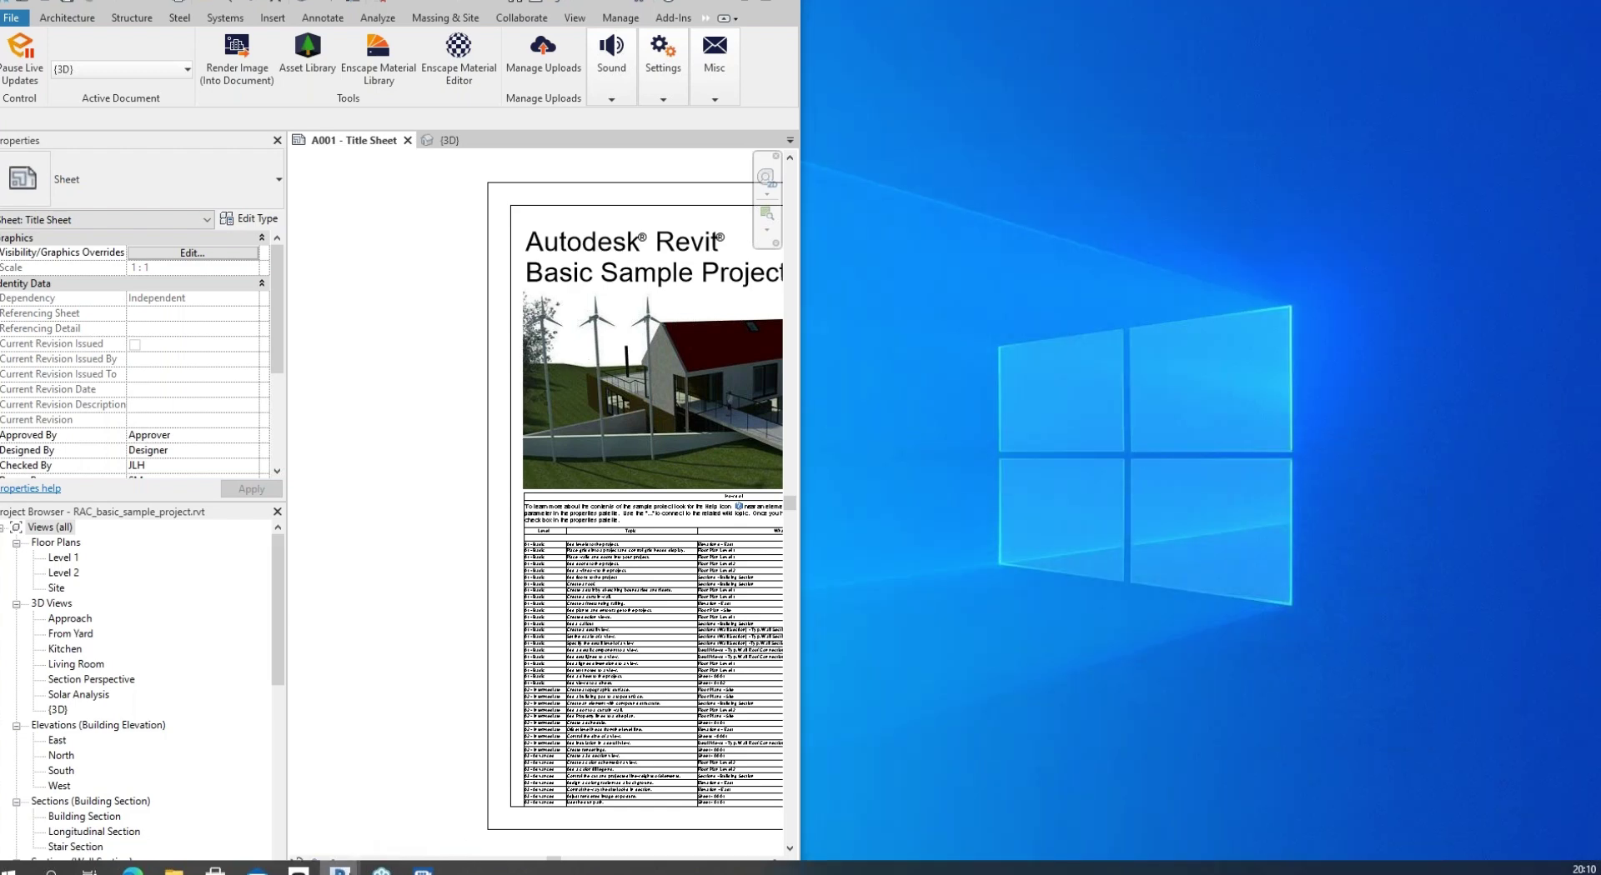
pyautogui.click(382, 869)
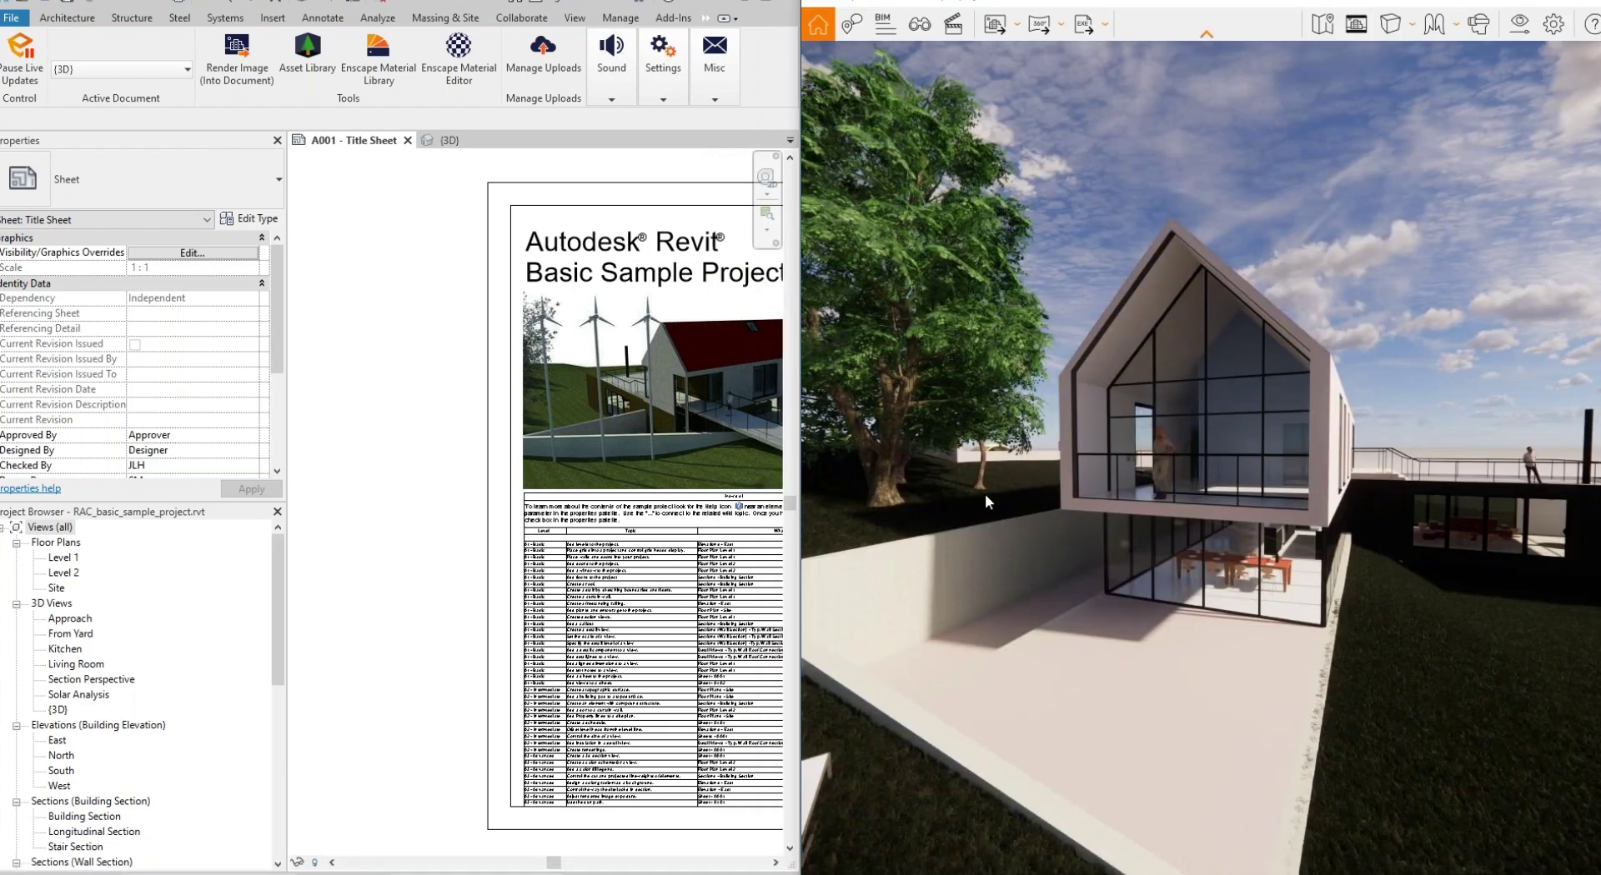
# Walk the Enscape camera into the living room and shift the time of day so low sunlight falls across the floor.
pyautogui.moveTo(1059, 496); pyautogui.dragTo(996, 496, button='right')
pyautogui.press('w')
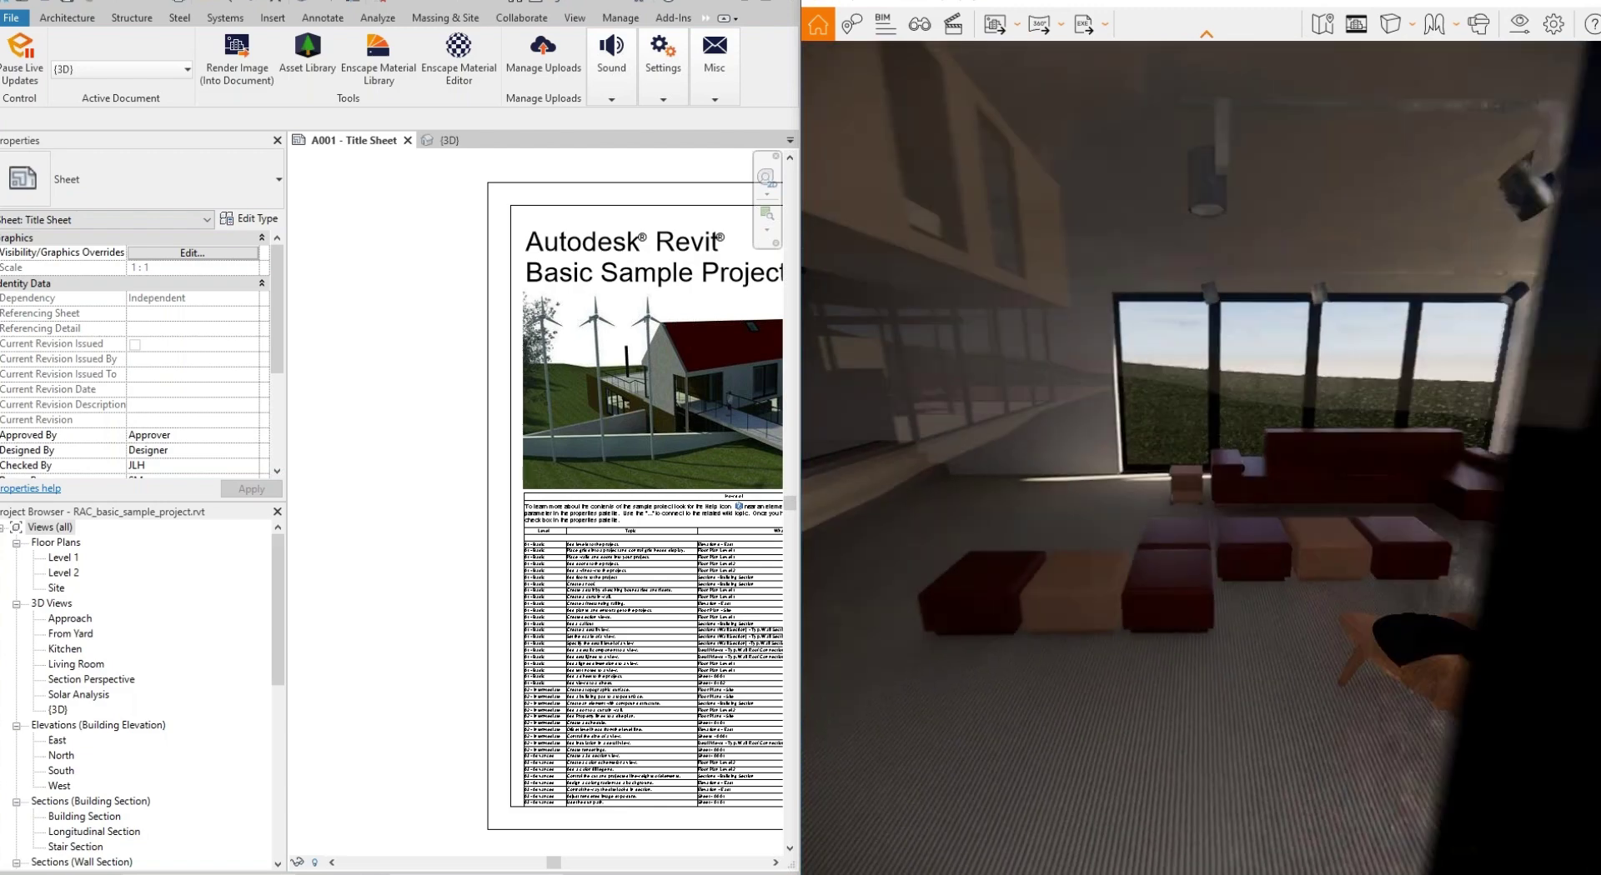
pyautogui.moveTo(1083, 496); pyautogui.dragTo(1309, 497)
pyautogui.press('w')
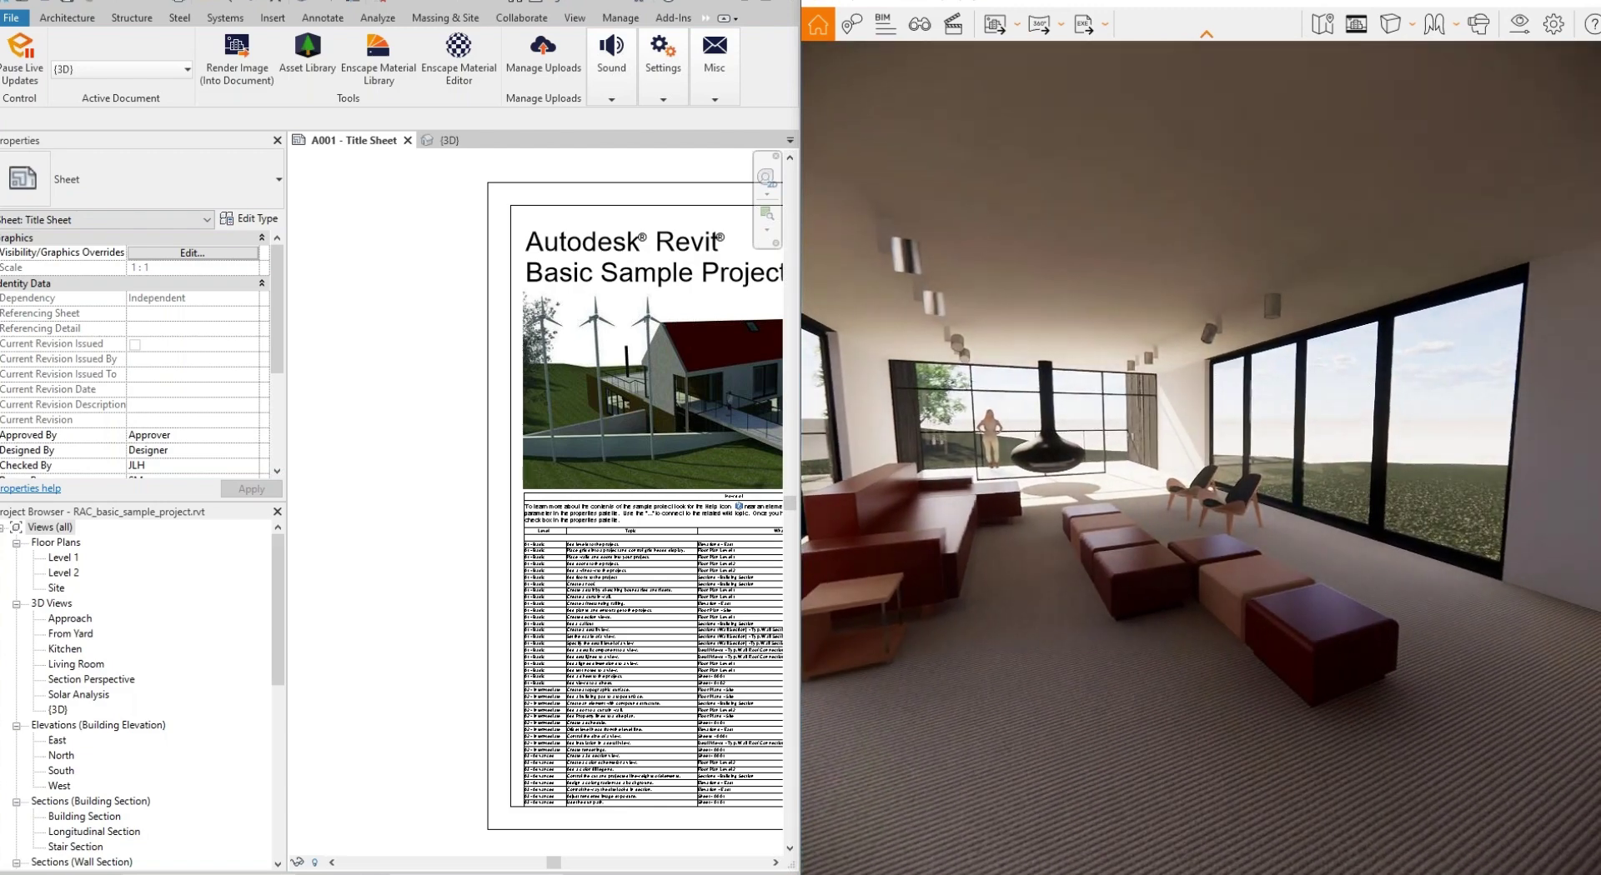
pyautogui.press('w')
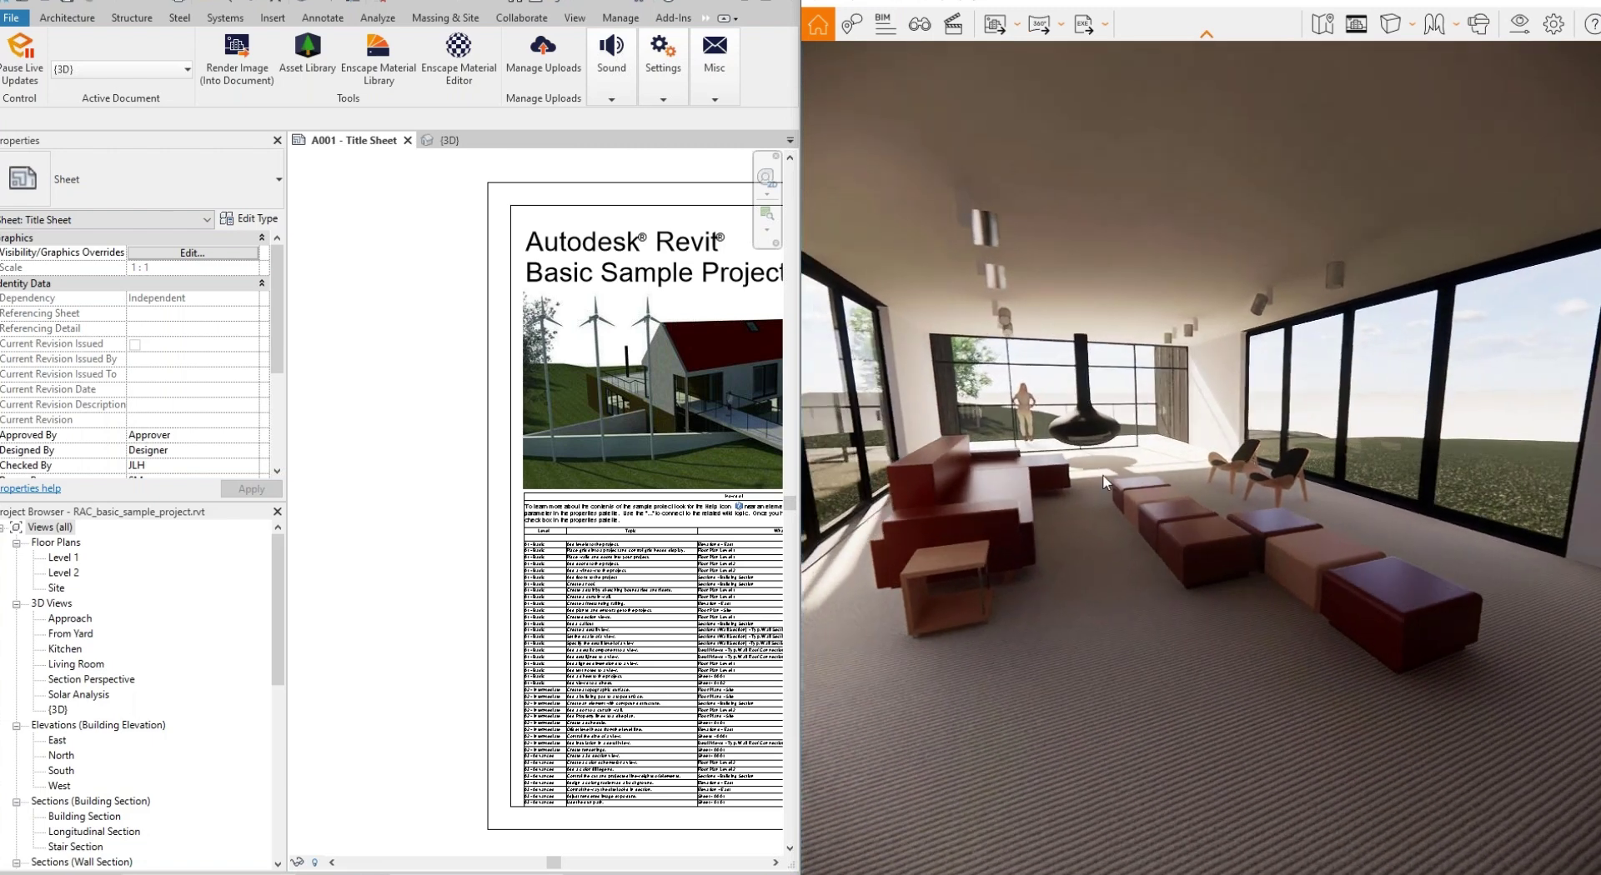
pyautogui.press('u')
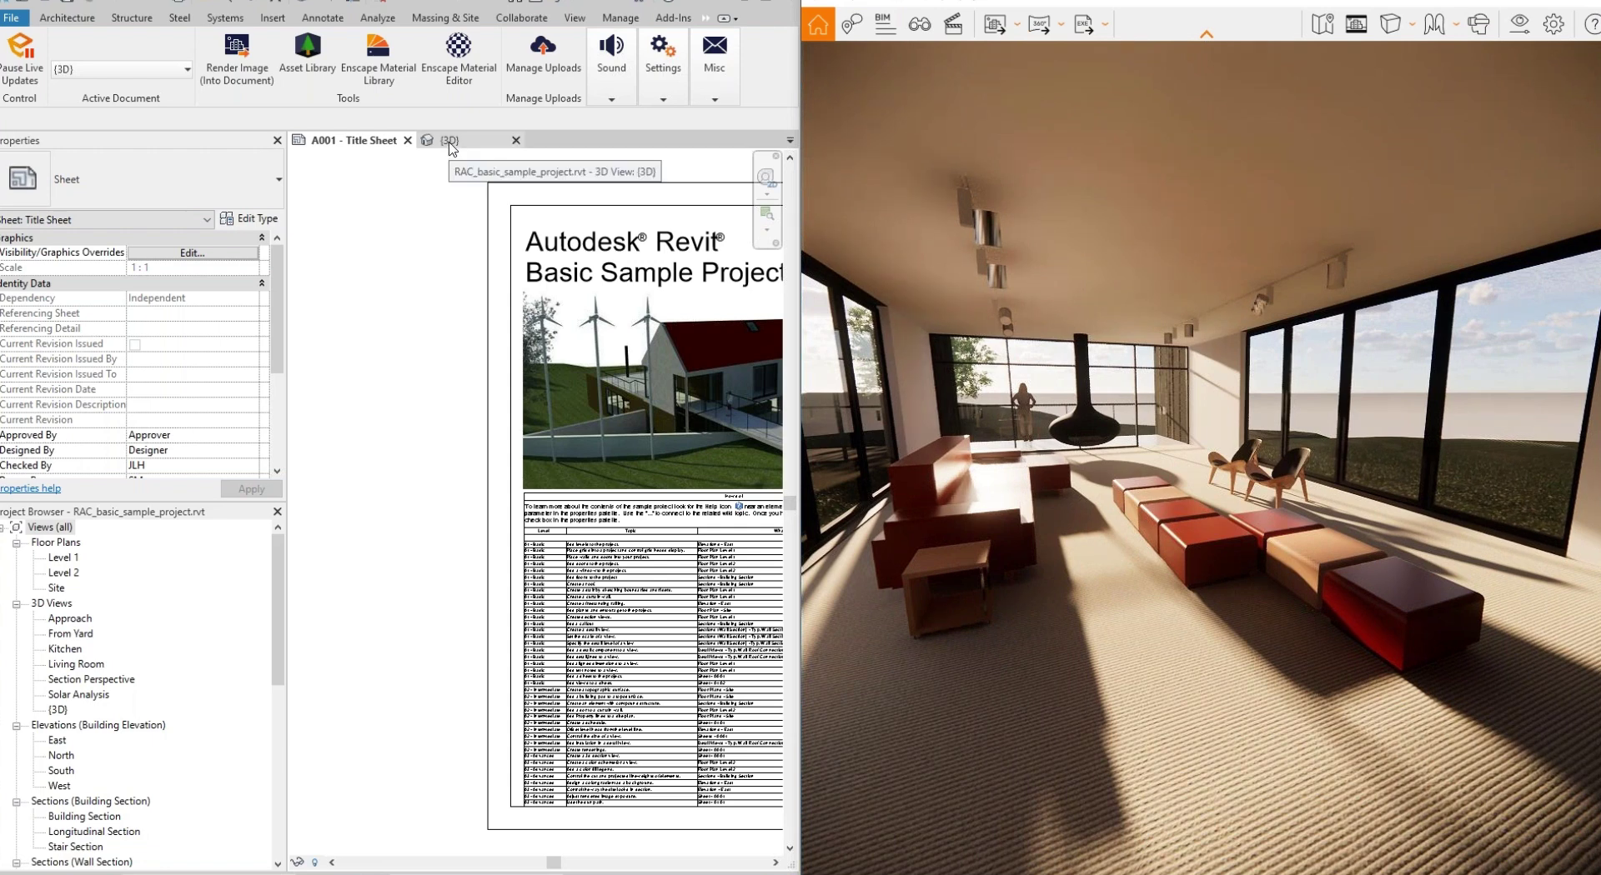
# In Revit's {3D} view, move the Artemis lounge chair behind the living room windows to a different spot on the floor.
pyautogui.click(449, 143)
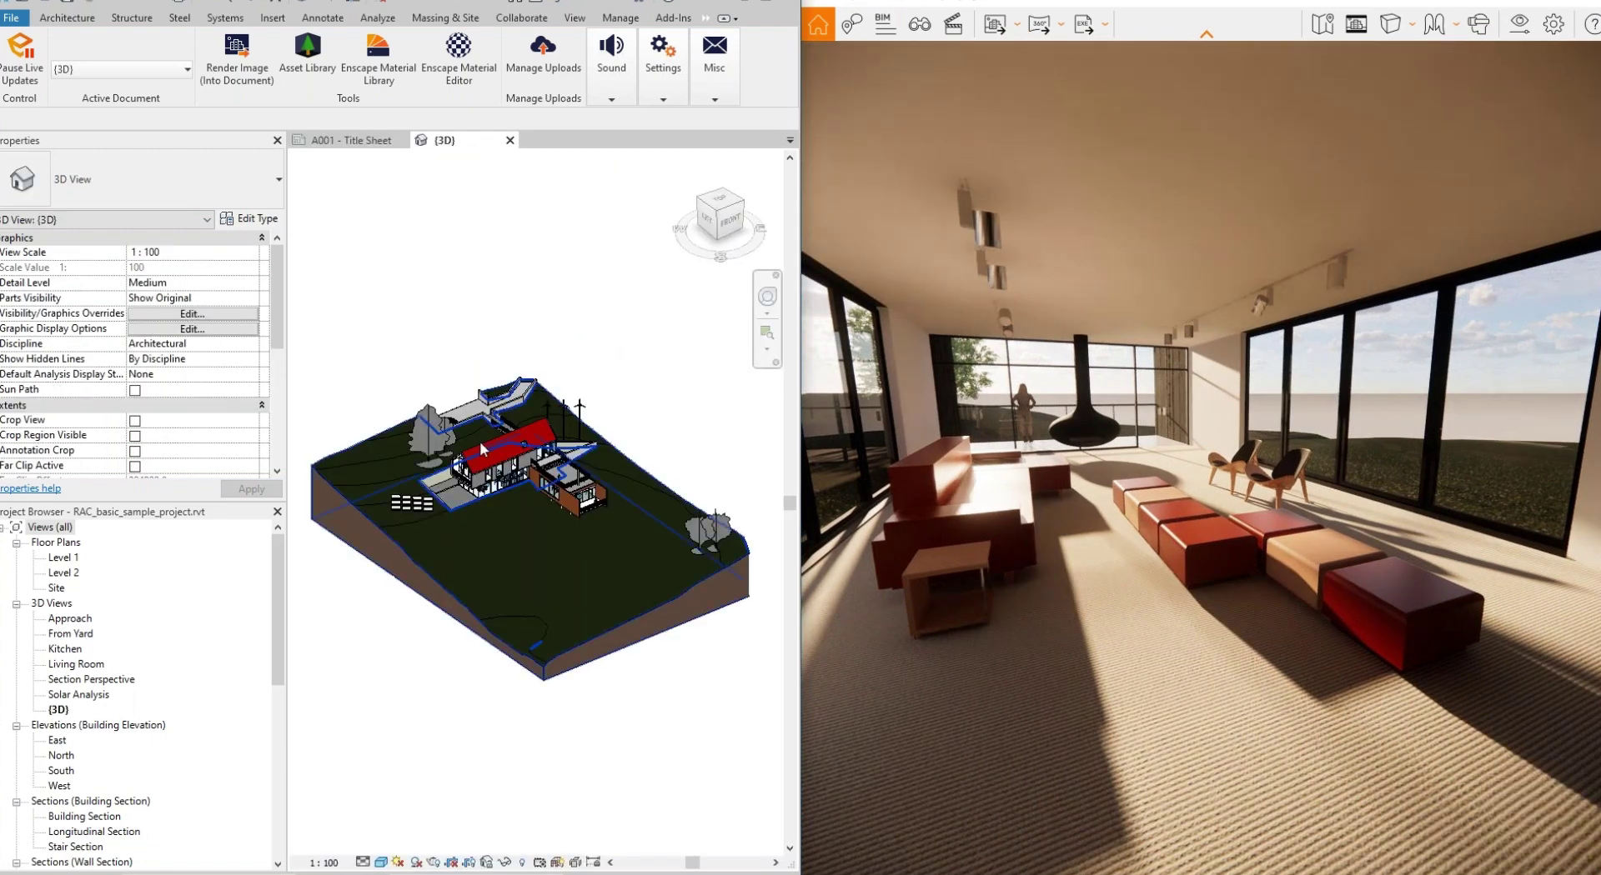
pyautogui.scroll(10, 478, 441)
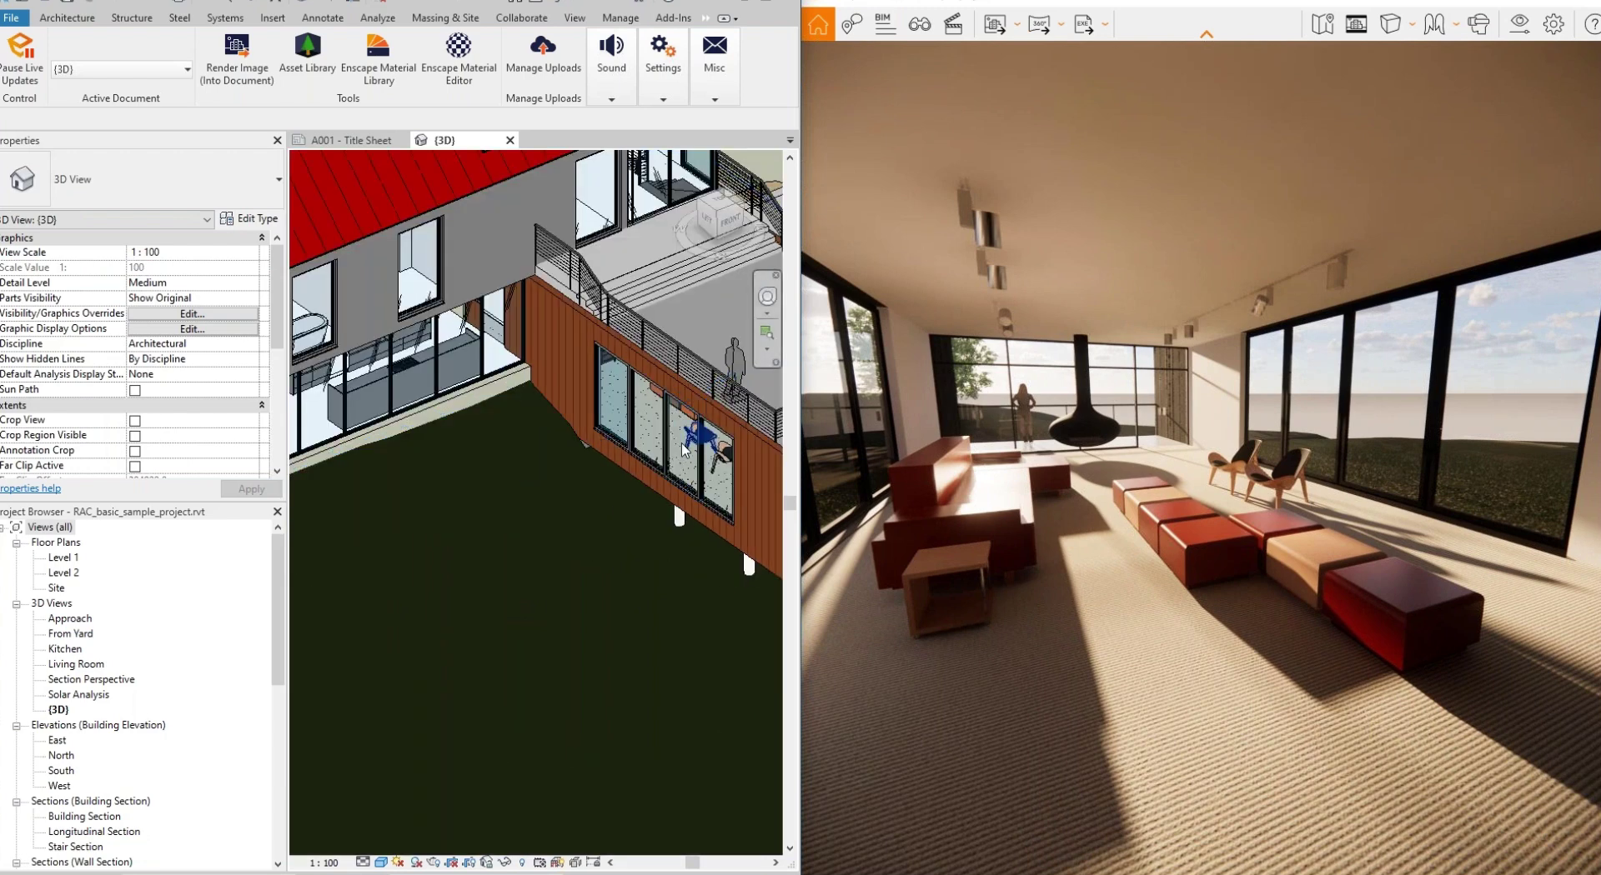
pyautogui.click(683, 450)
pyautogui.moveTo(674, 432); pyautogui.dragTo(619, 402)
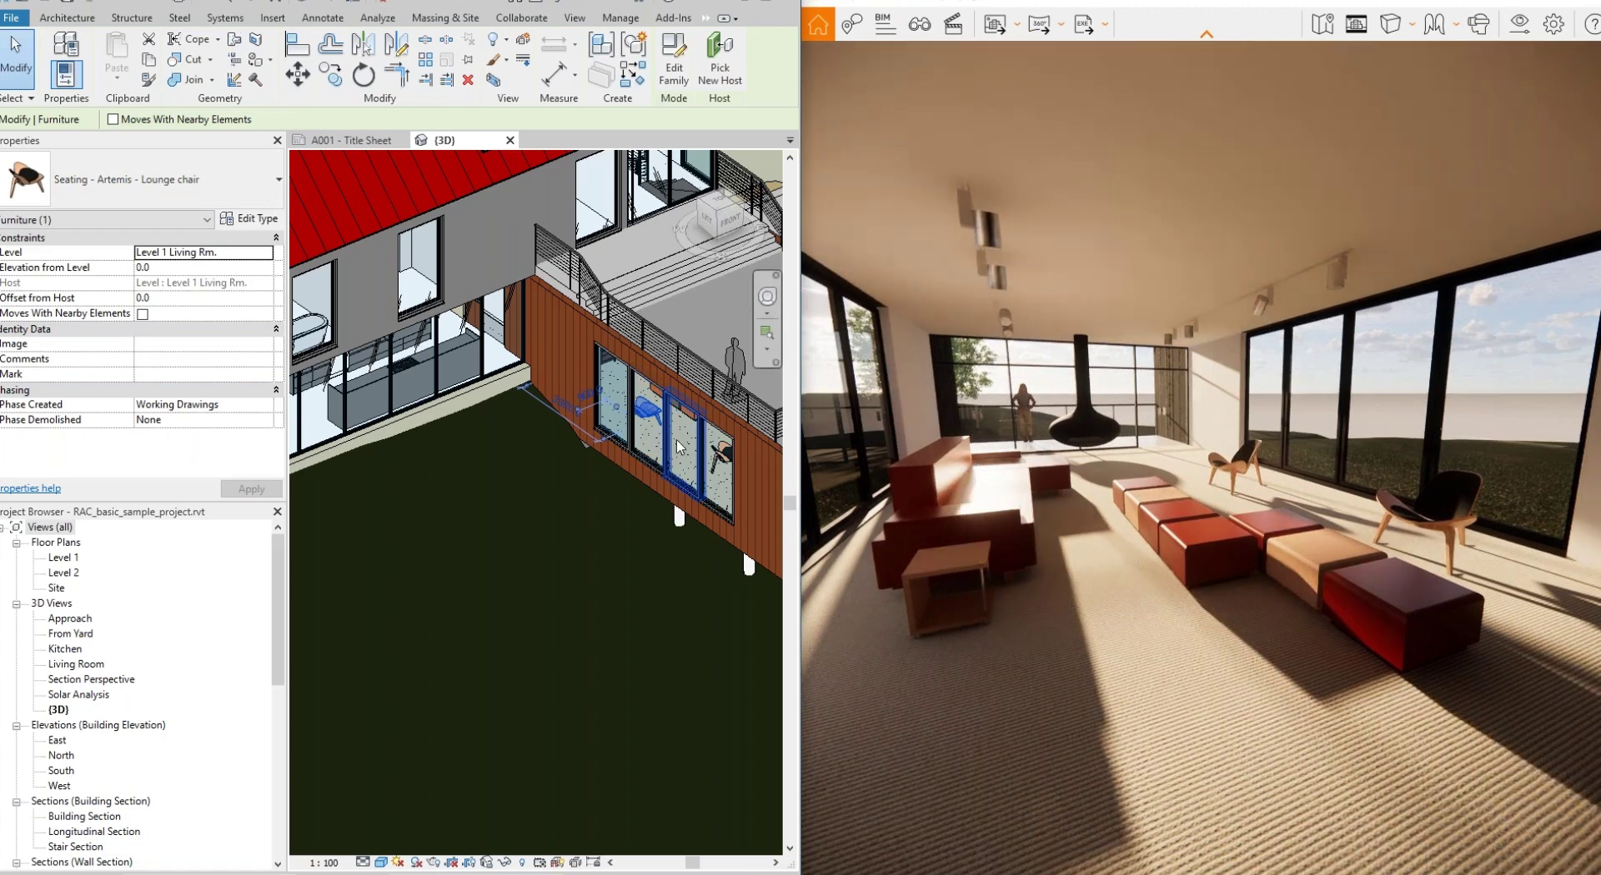
# Move one Sofa - Ottoman W600XD600 out of the ottoman row towards the lounge chairs by the windows.
pyautogui.scroll(2, 650, 471)
pyautogui.moveTo(671, 480)
pyautogui.keyDown('shift'); pyautogui.mouseDown(button='middle')
pyautogui.moveTo(690, 486)
pyautogui.moveTo(696, 467)
pyautogui.mouseUp(button='middle'); pyautogui.keyUp('shift')
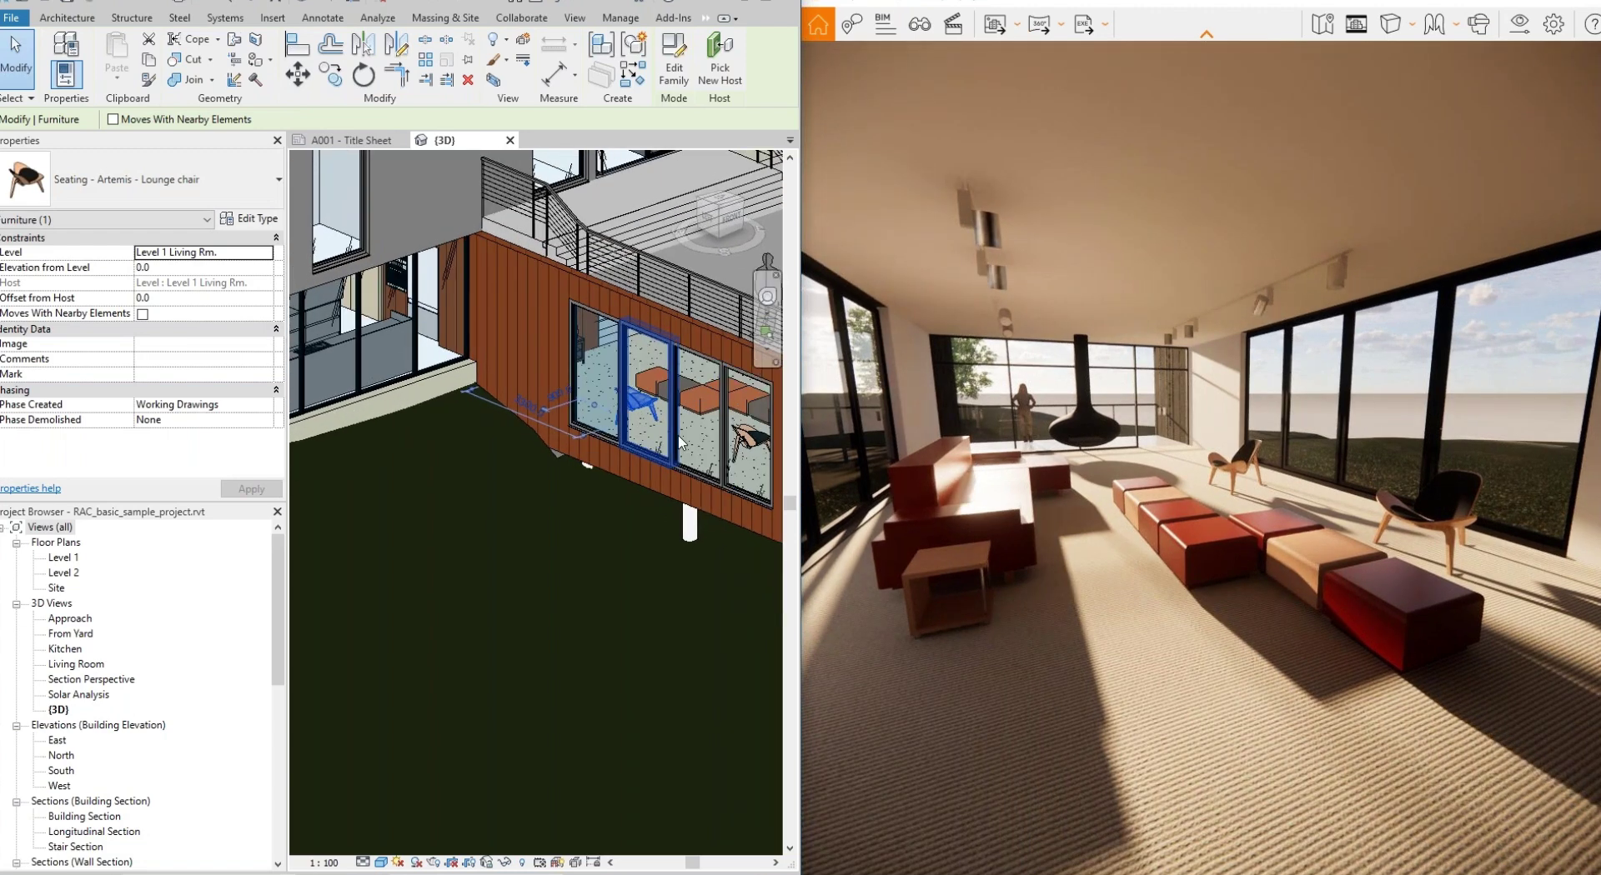
pyautogui.click(699, 402)
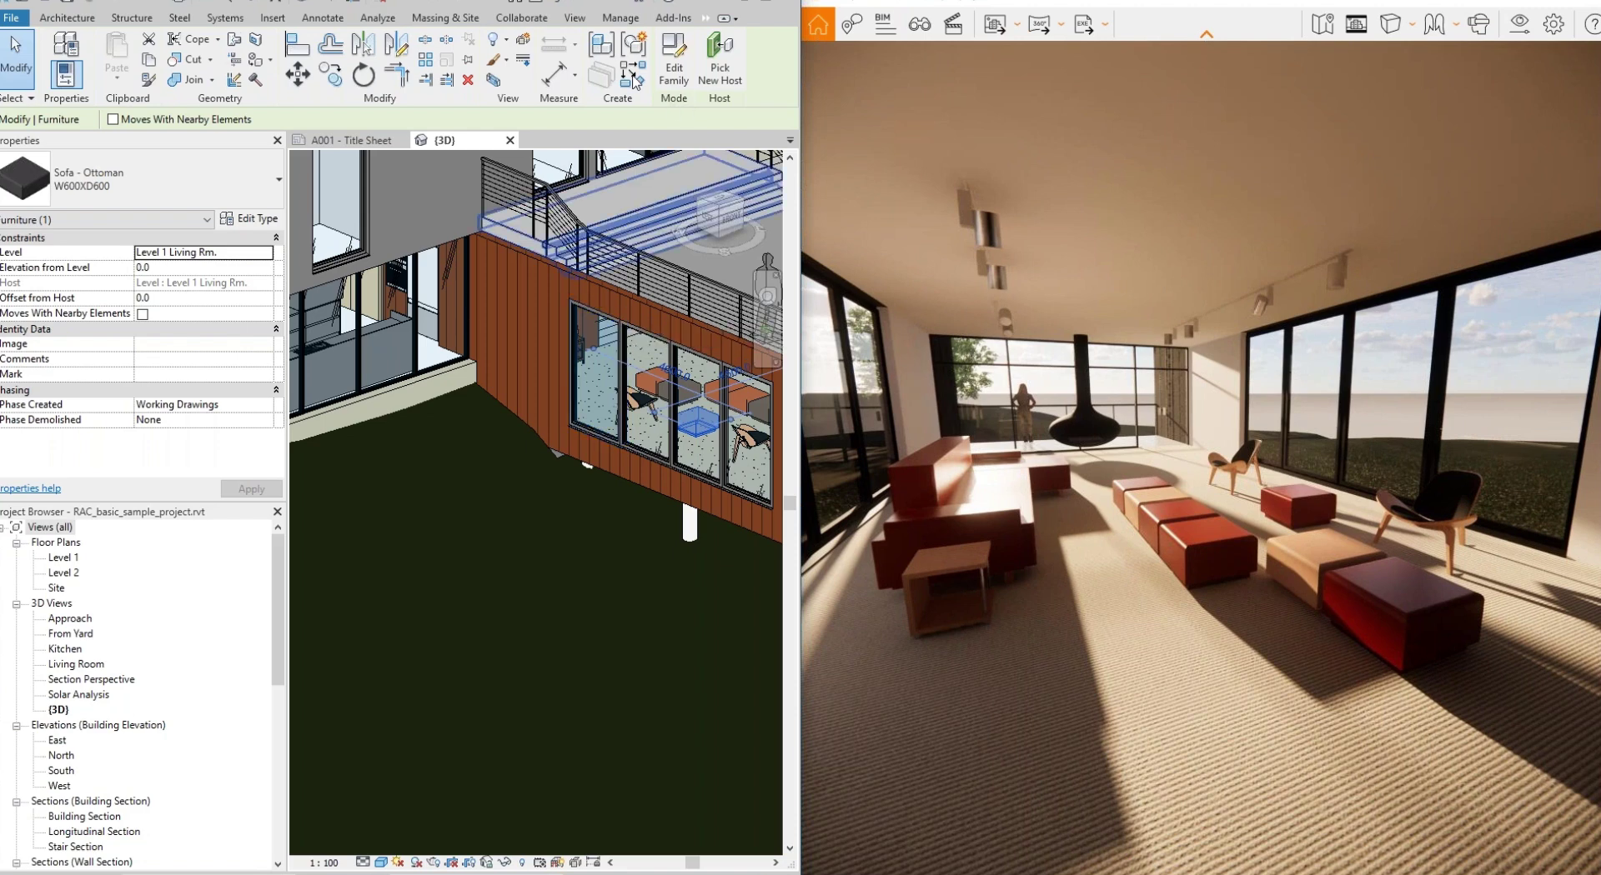
# Show the saved Section Perspective and {3D} views in Enscape, close View Management and navigate back into the living room.
pyautogui.click(920, 24)
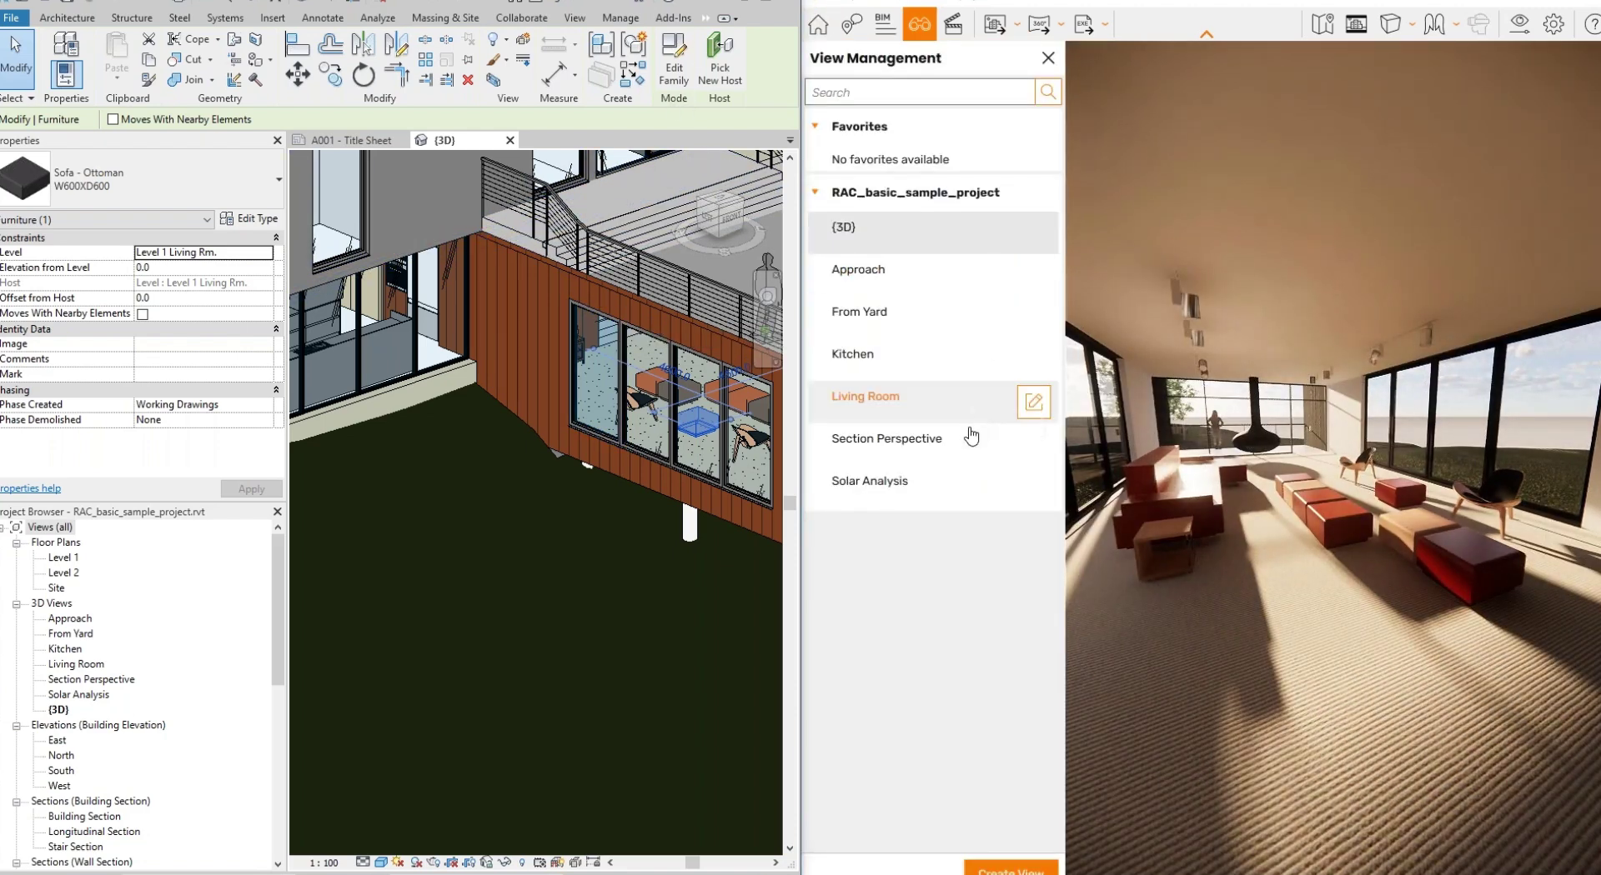
pyautogui.click(971, 436)
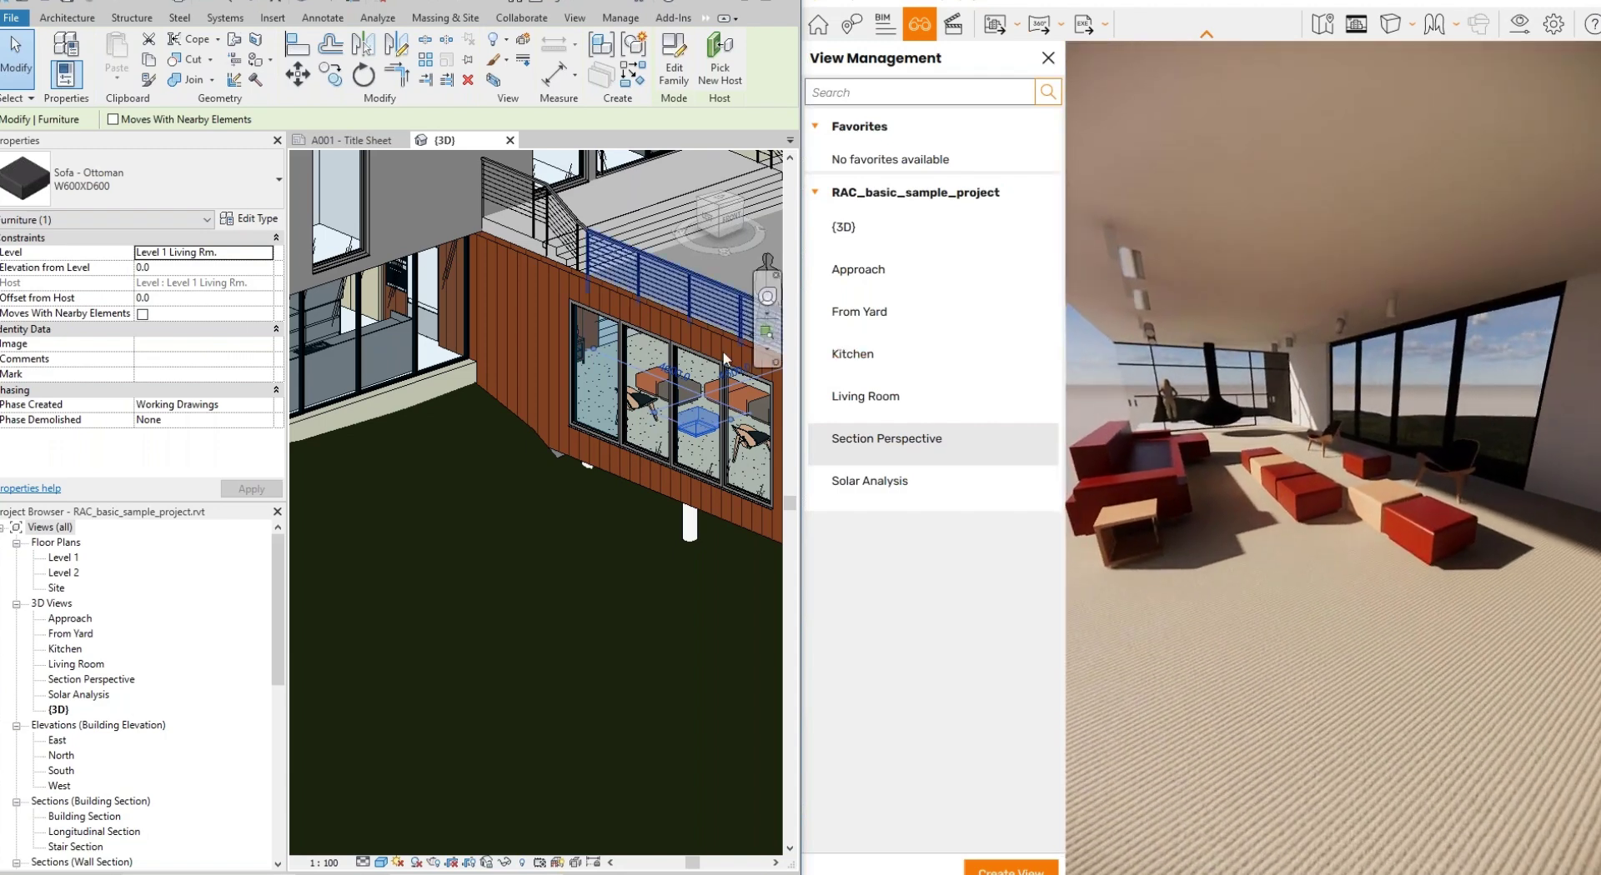
pyautogui.click(876, 243)
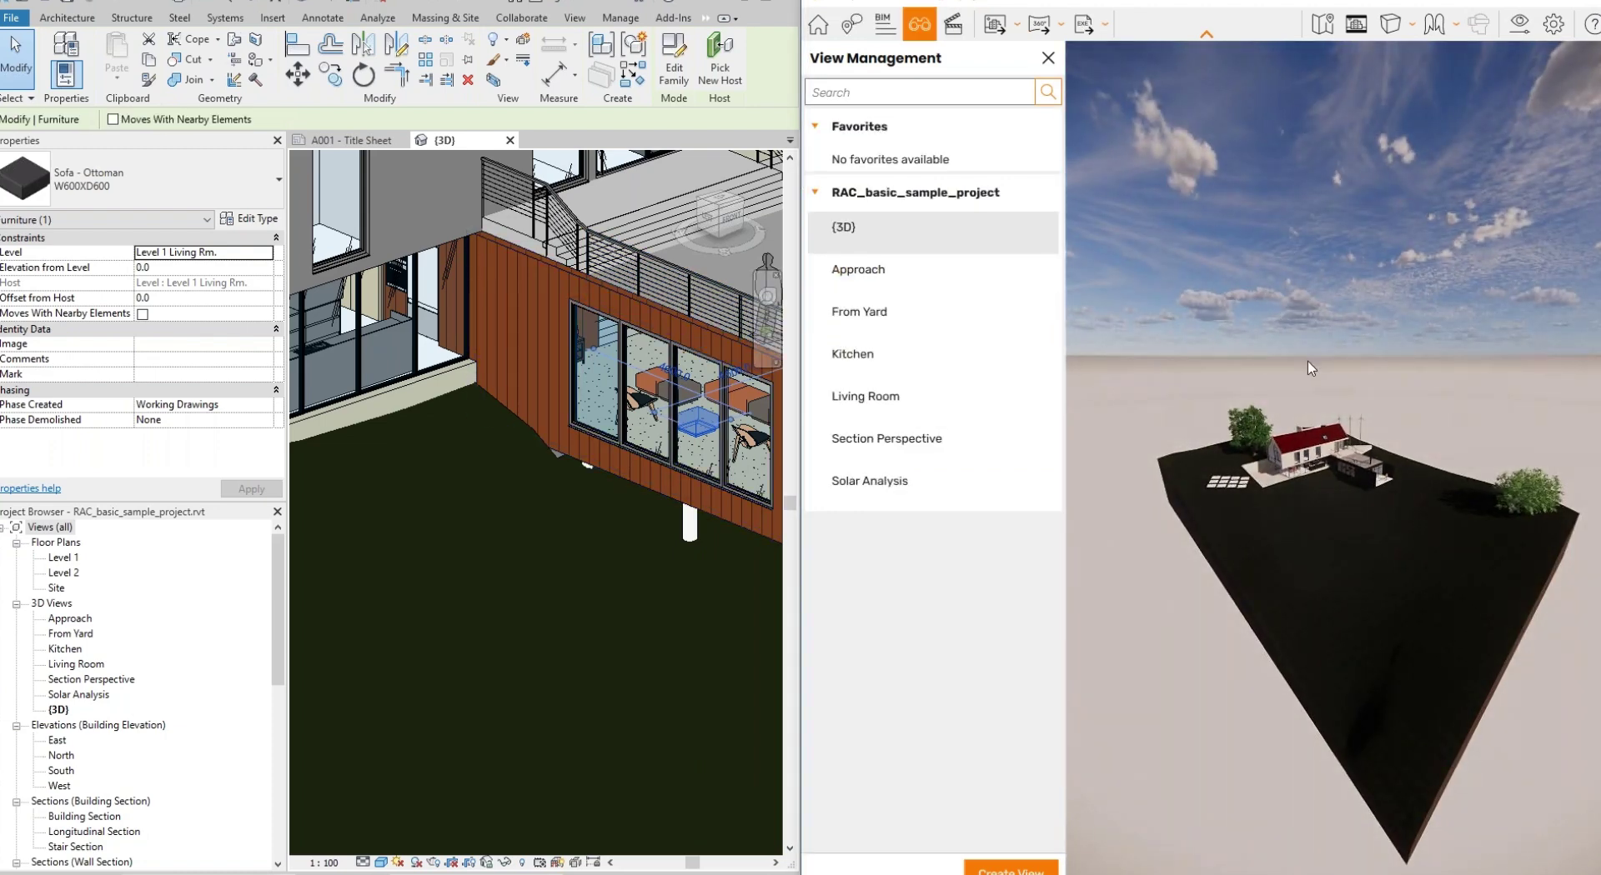
pyautogui.click(1048, 58)
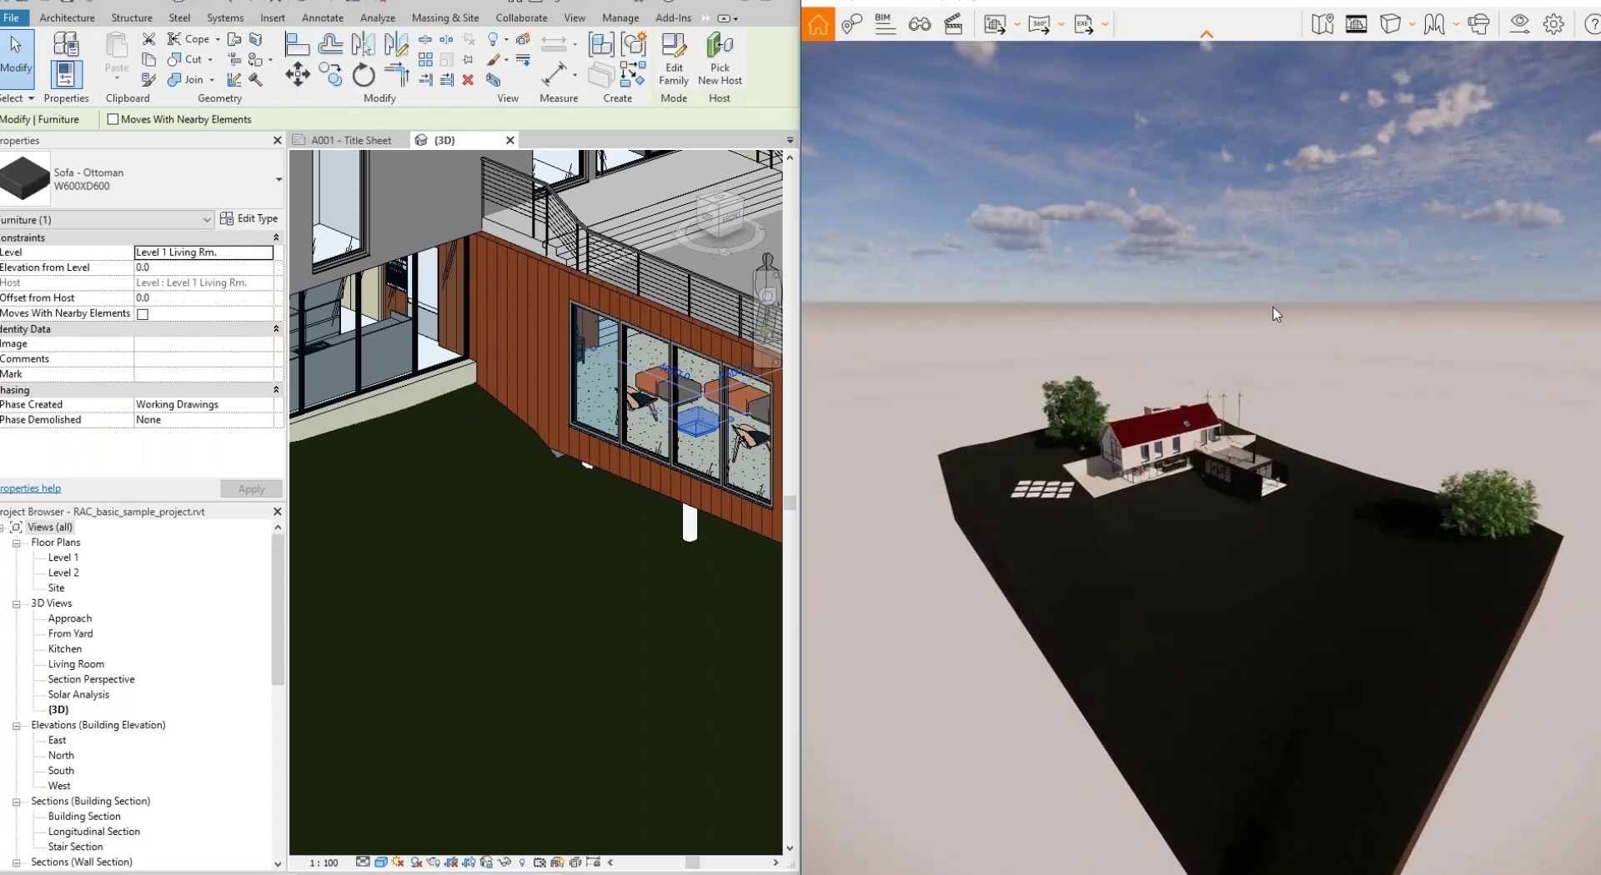
pyautogui.press('w')
pyautogui.press('w')
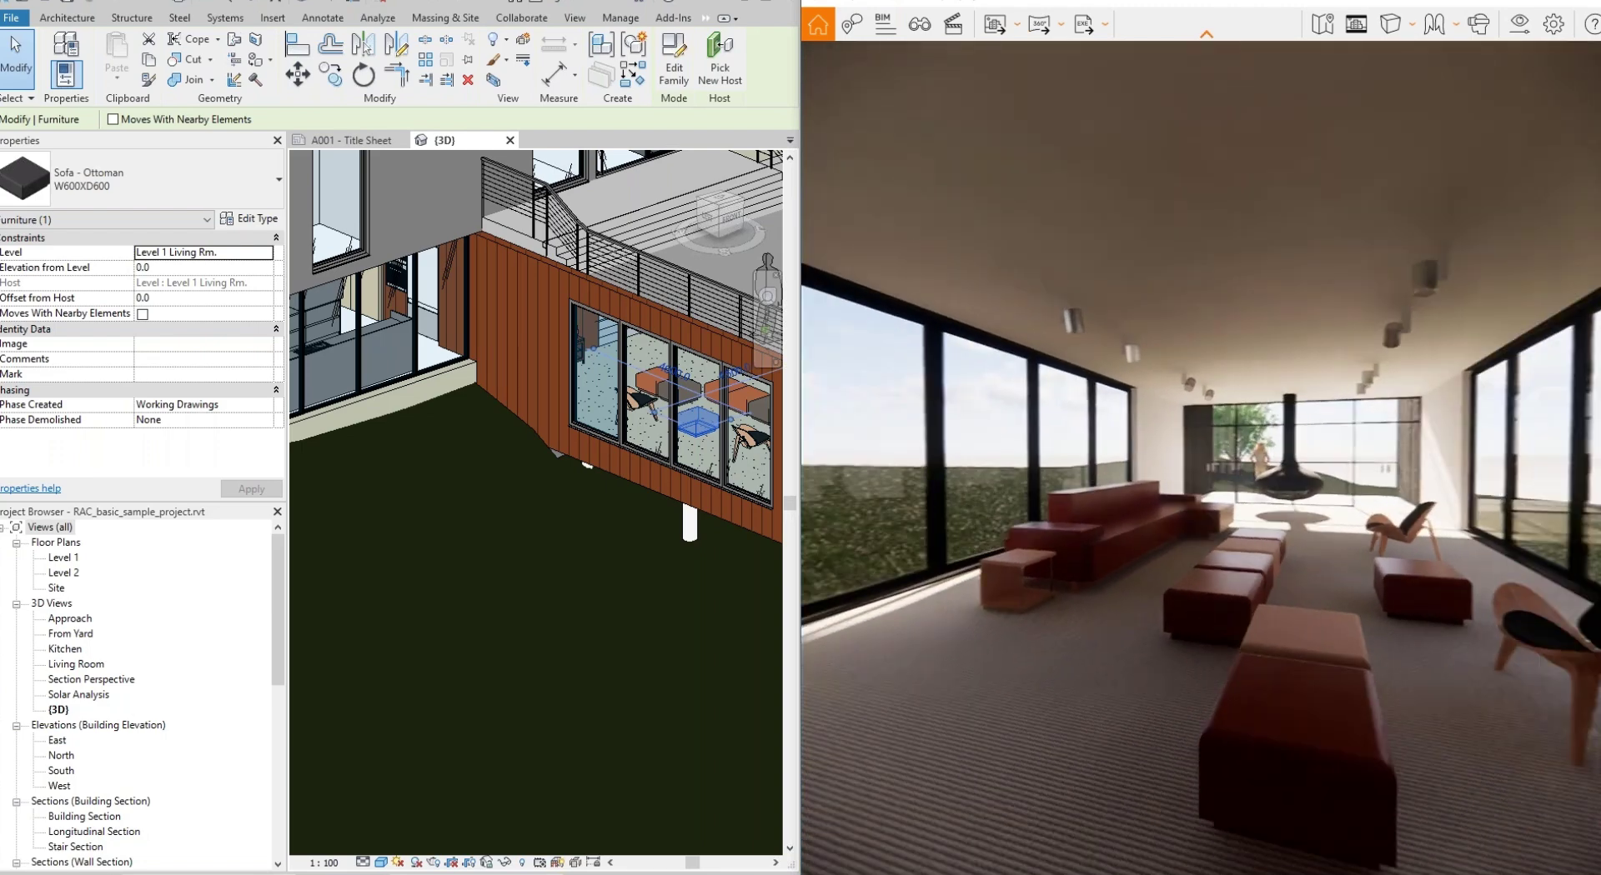
# Set the sky's horizon source to Mountains in Enscape's Visual Settings and close the settings.
pyautogui.click(1522, 38)
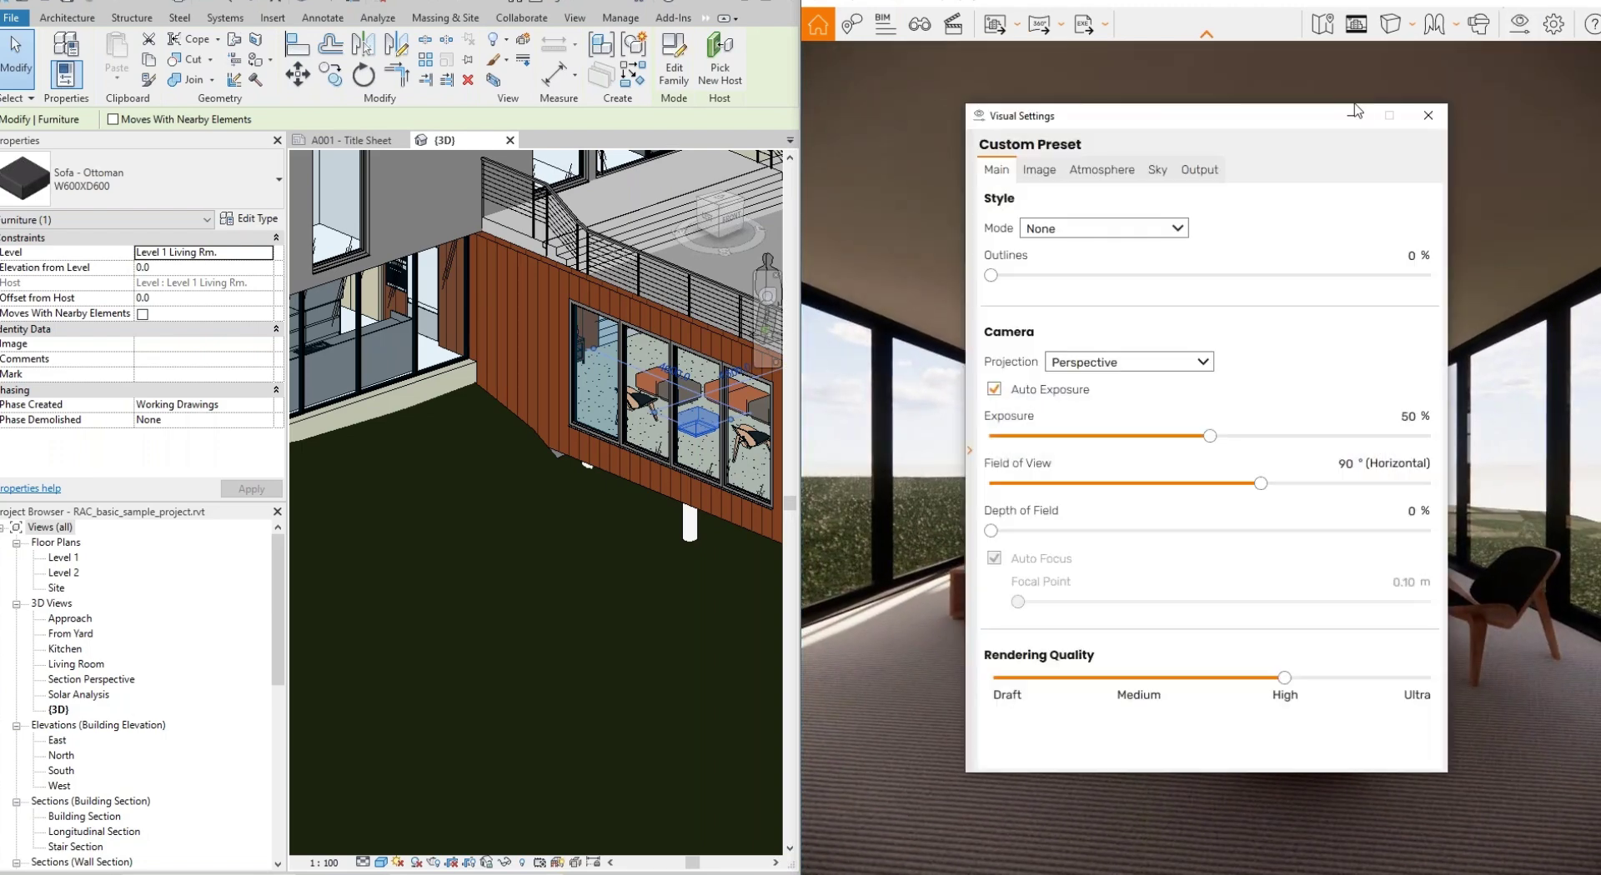
pyautogui.moveTo(1223, 139); pyautogui.dragTo(589, 131)
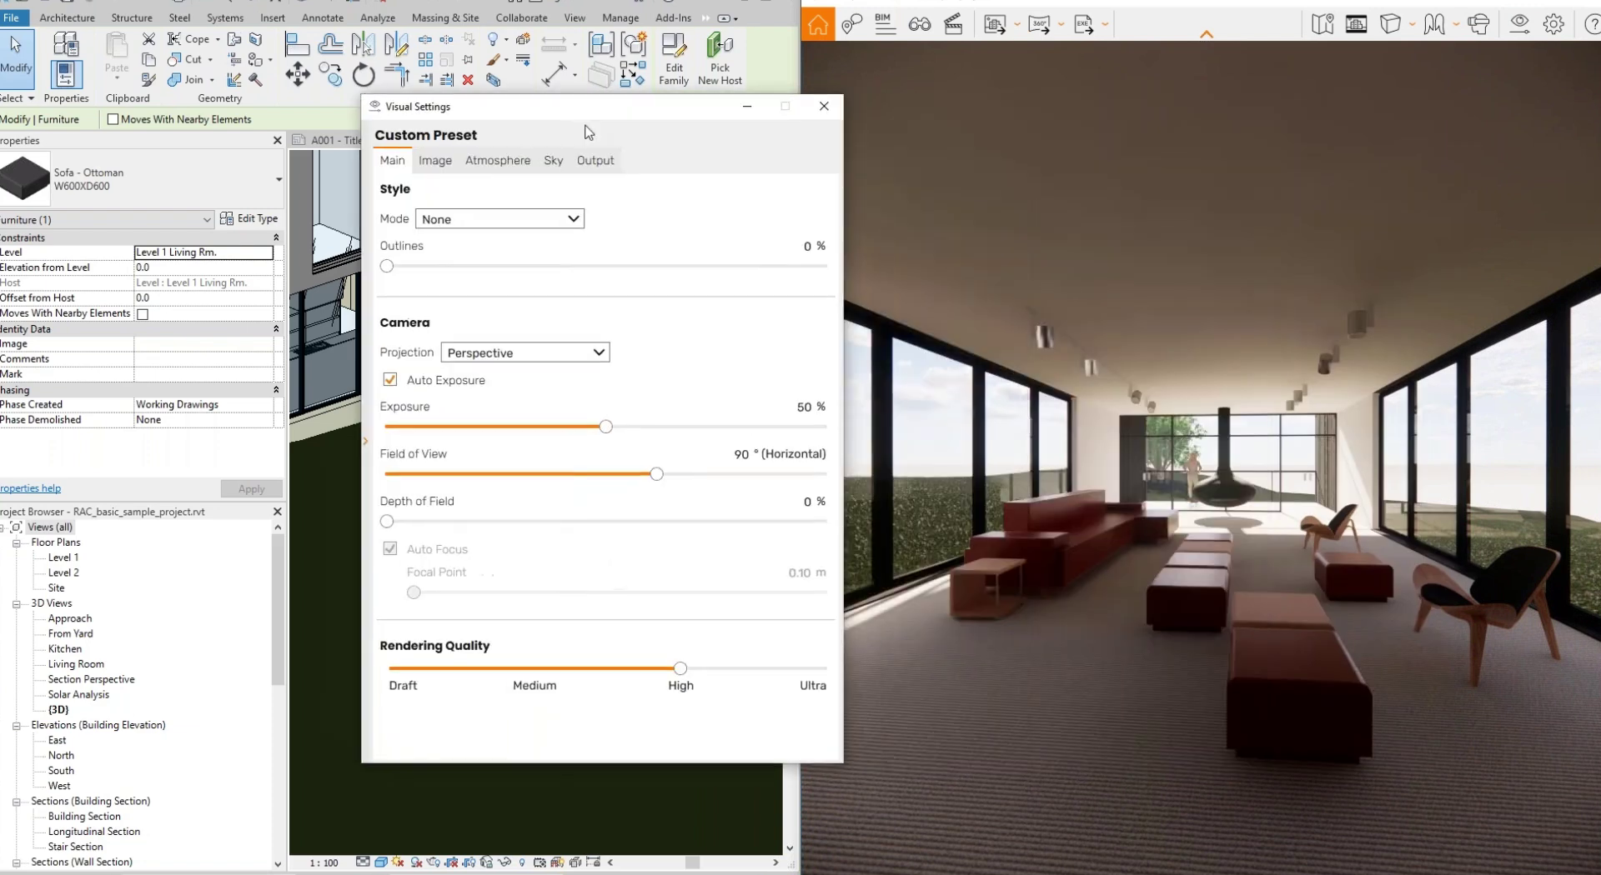
pyautogui.click(553, 161)
pyautogui.click(530, 259)
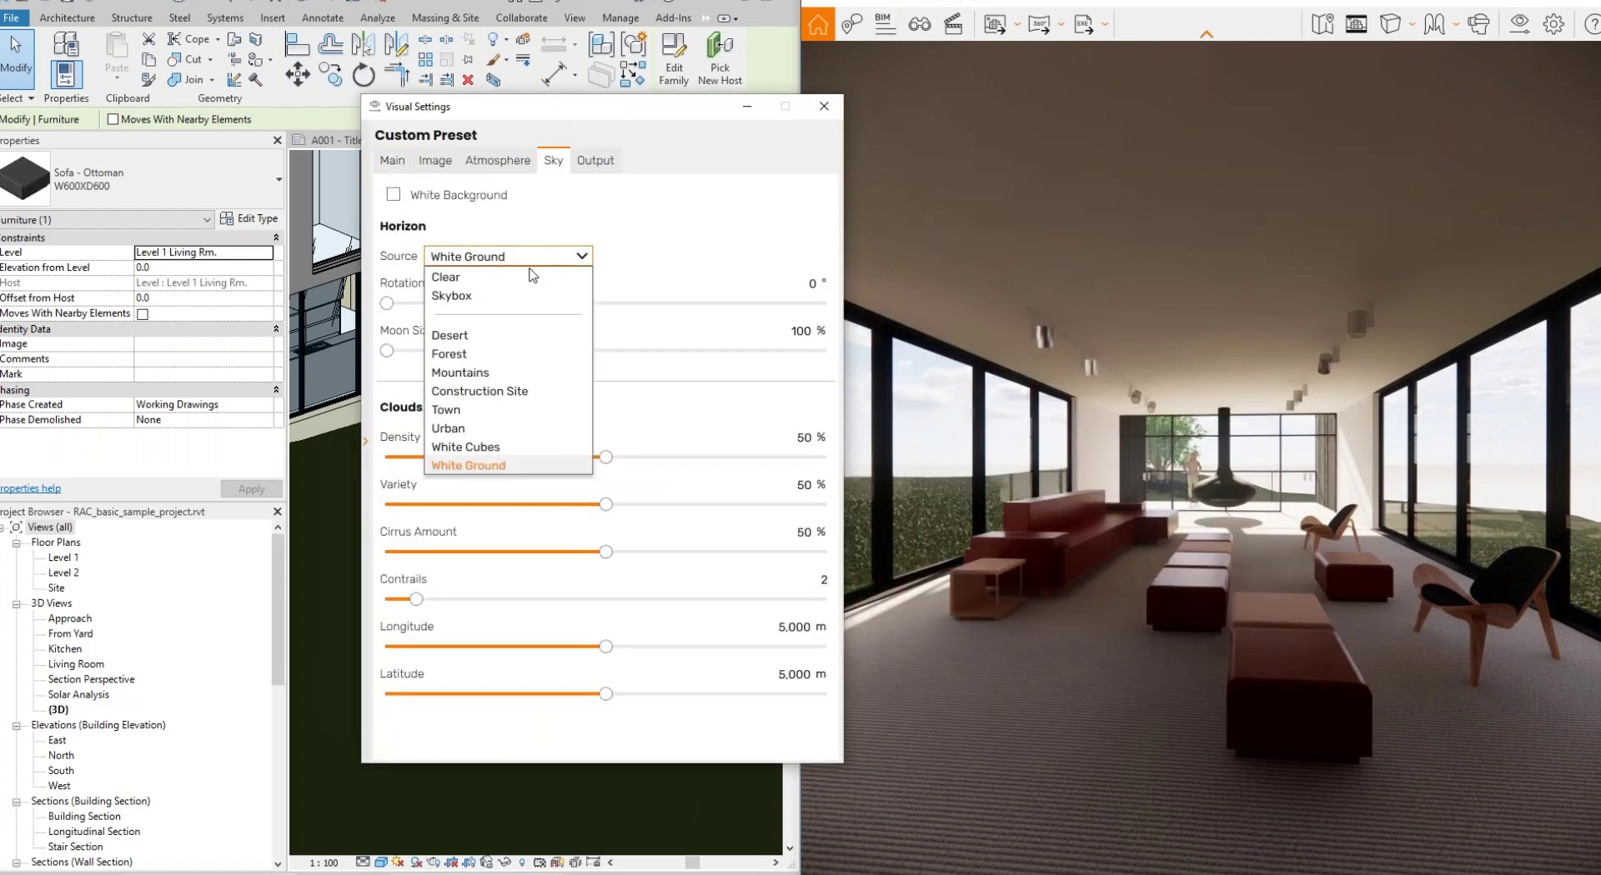
pyautogui.click(532, 366)
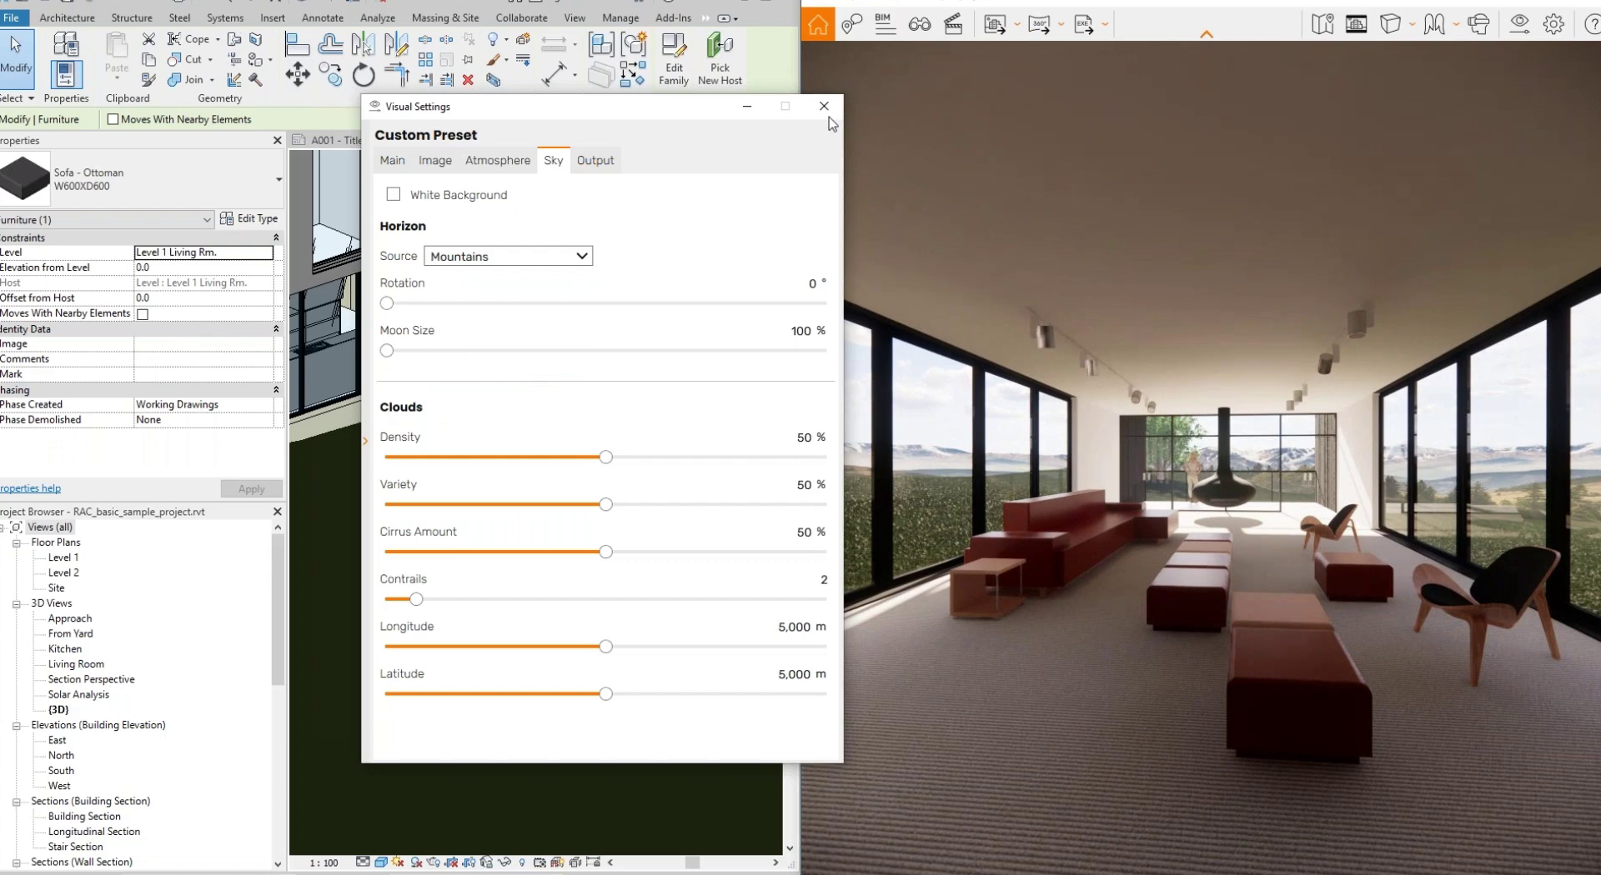
pyautogui.click(824, 106)
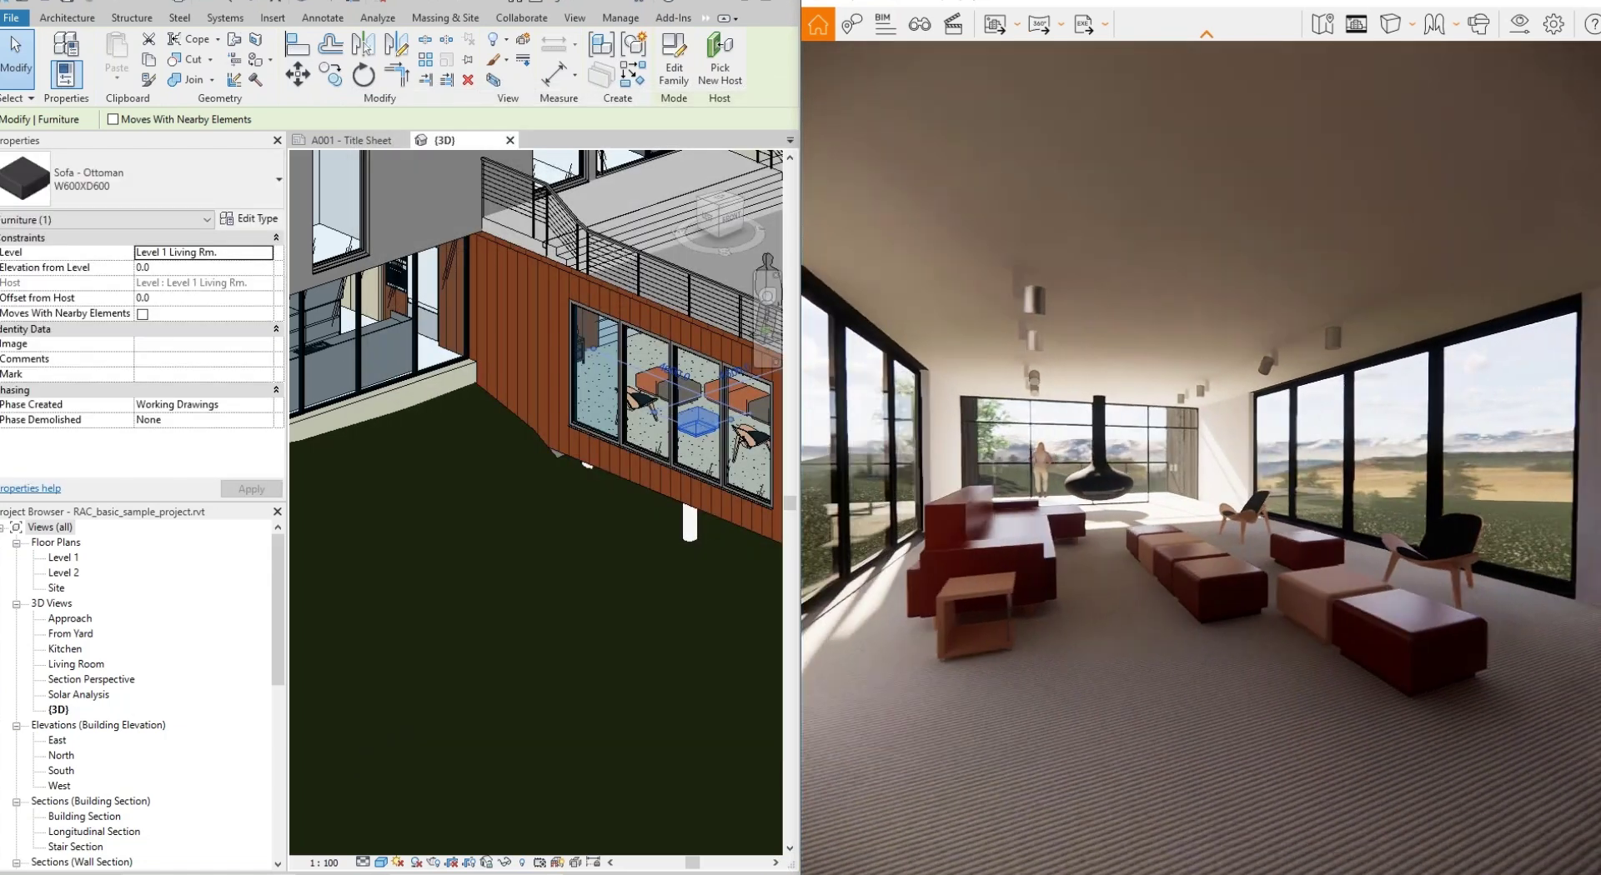
# Shift the time of day until low sun casts long shadows in the living room, and redisplay the Enscape commands in Revit.
pyautogui.press('u')
pyautogui.press('u')
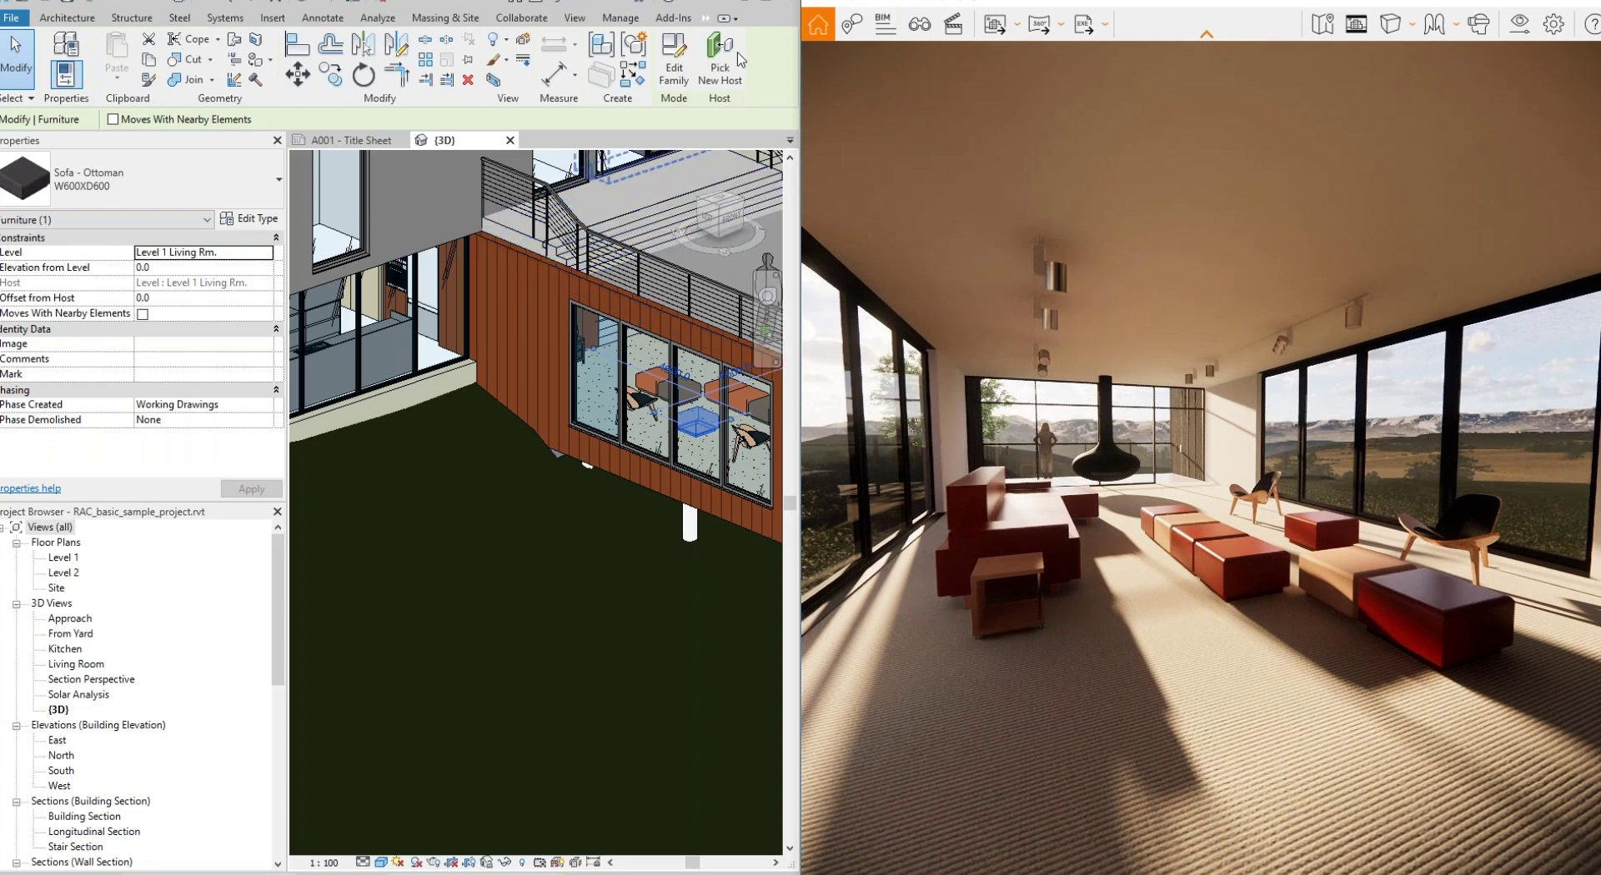
pyautogui.click(706, 18)
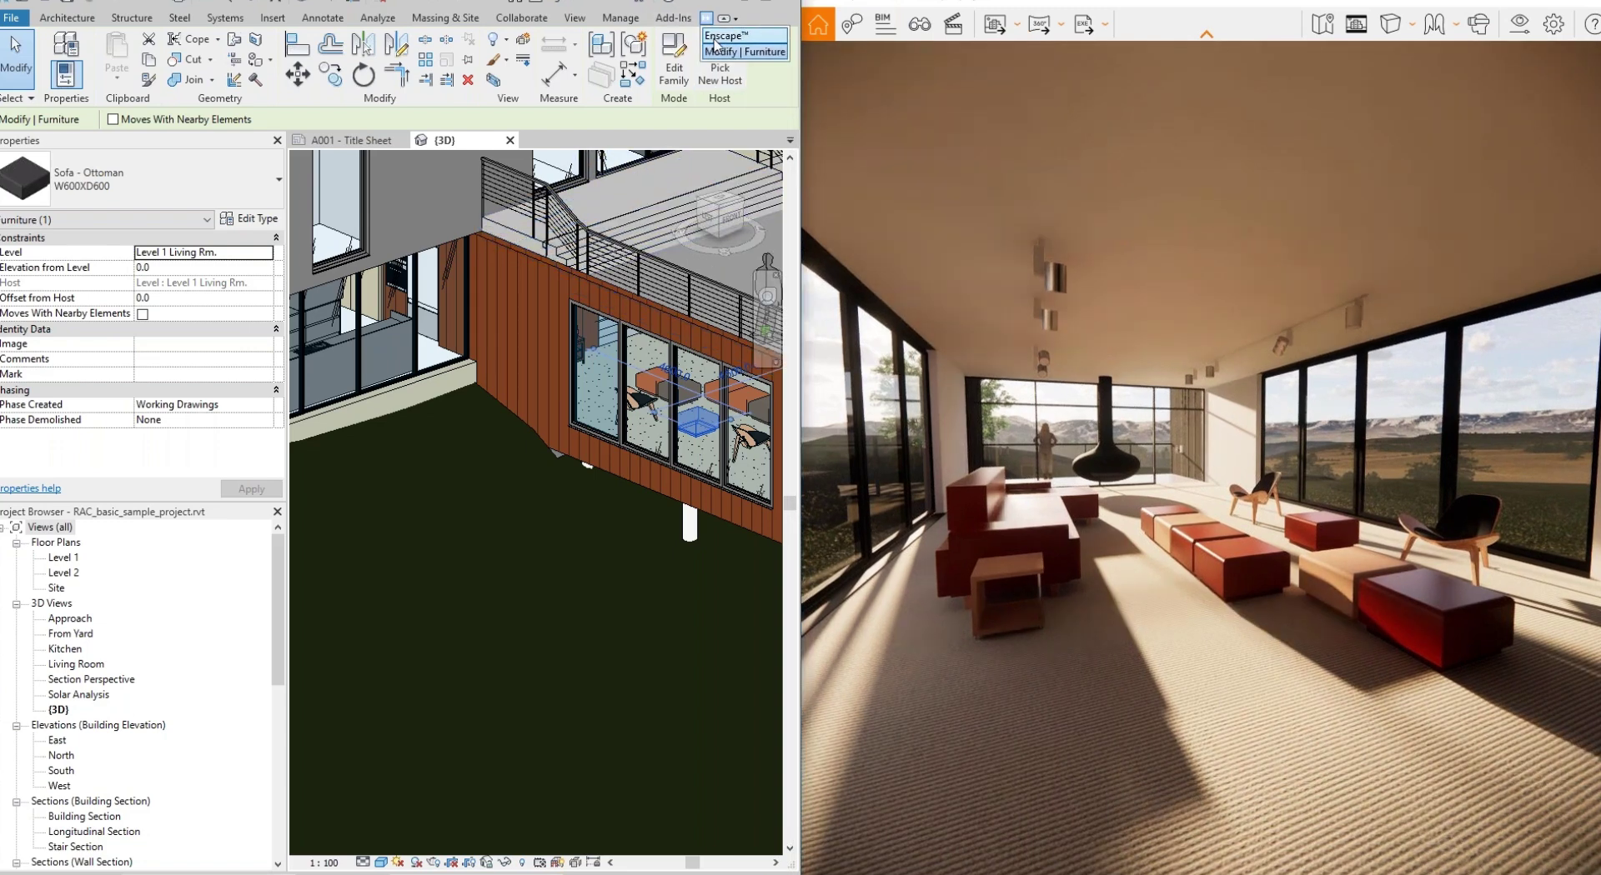
pyautogui.click(737, 37)
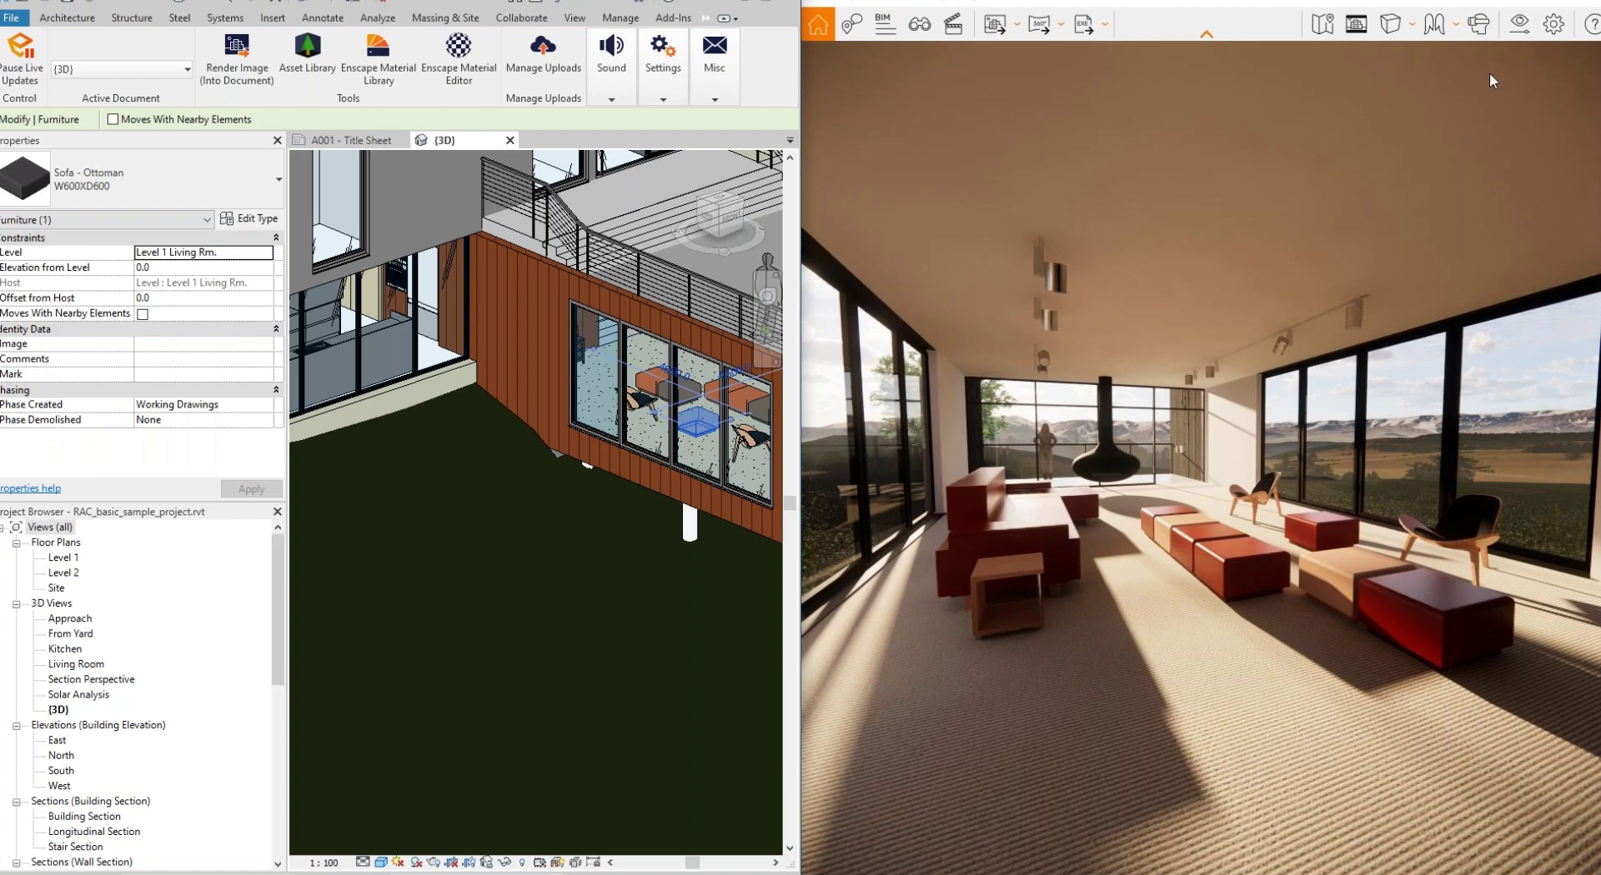
# Set the output resolution to Ultra HD and export the living room view as a PNG under the suggested file name in Pictures.
pyautogui.click(1519, 24)
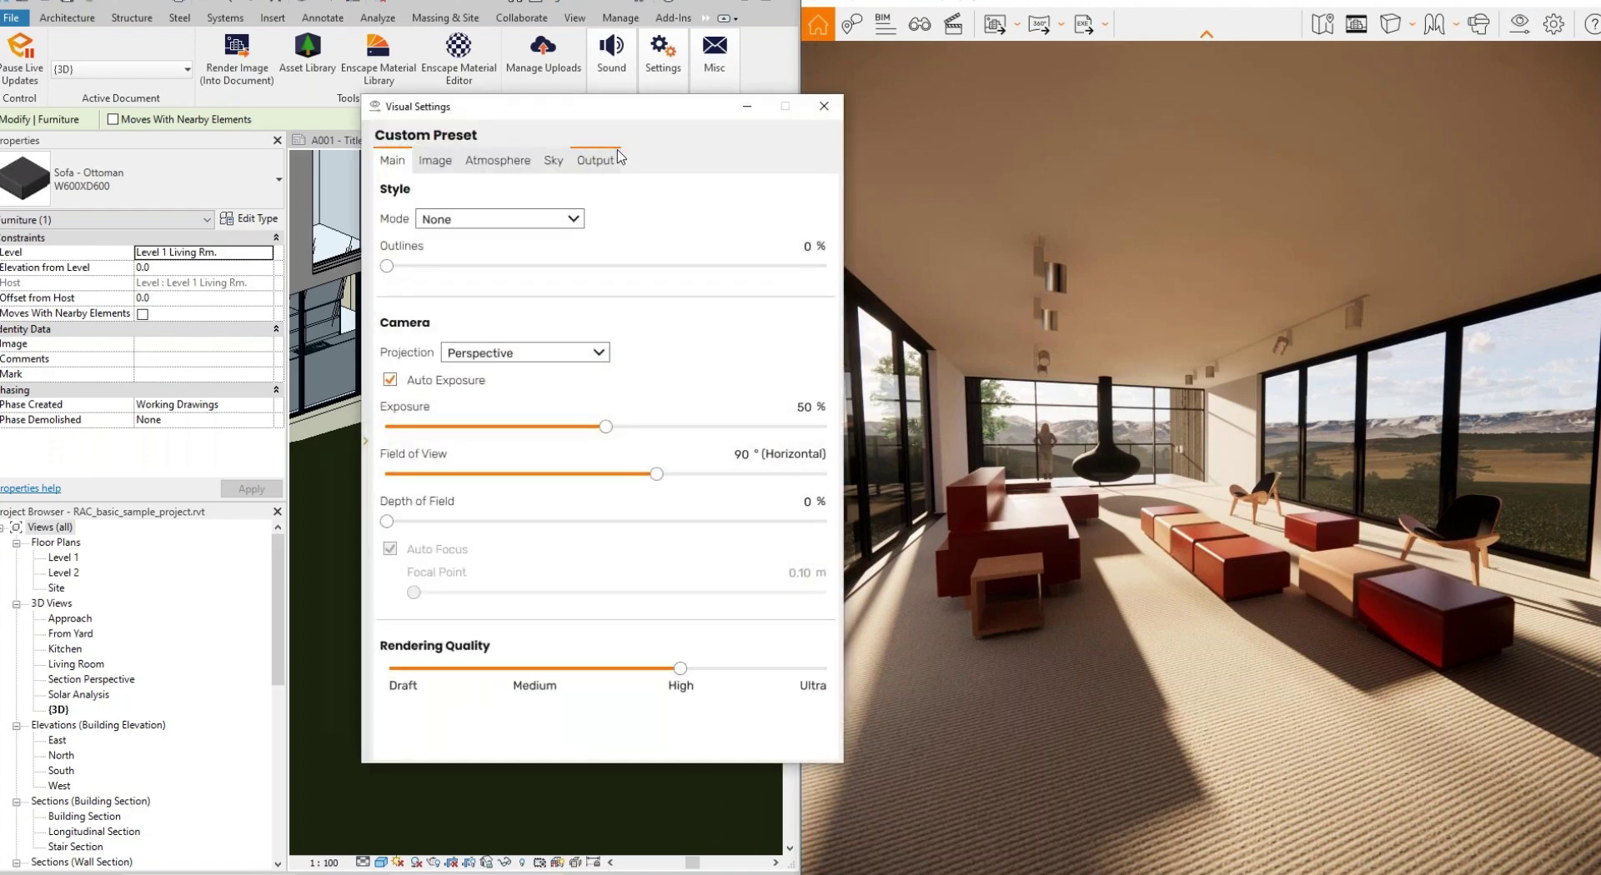
pyautogui.click(615, 160)
pyautogui.click(541, 220)
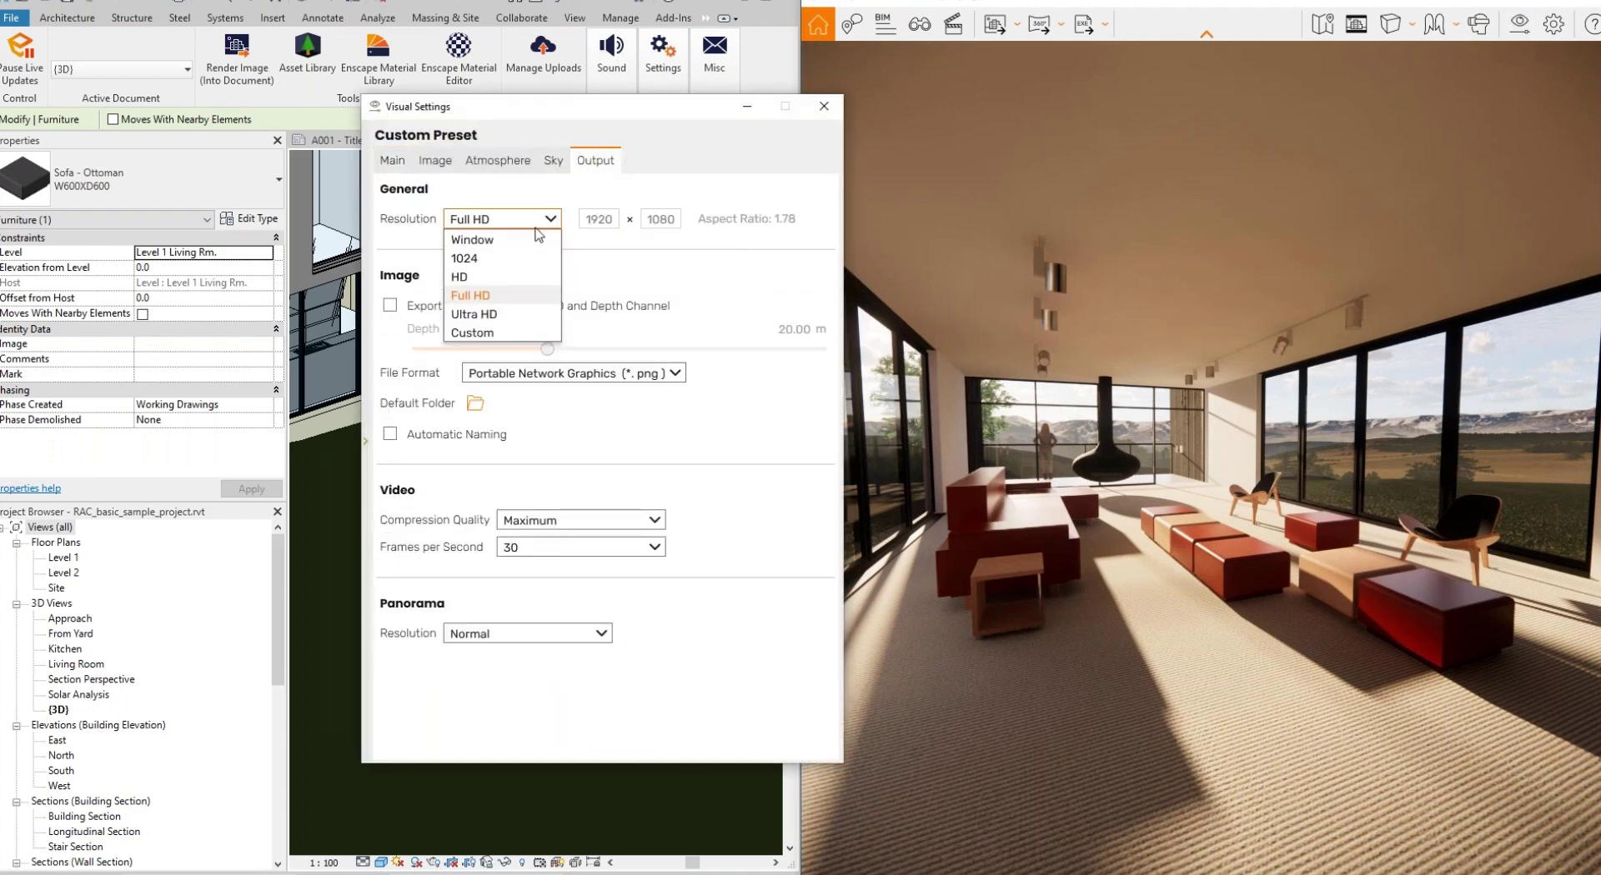
pyautogui.click(524, 316)
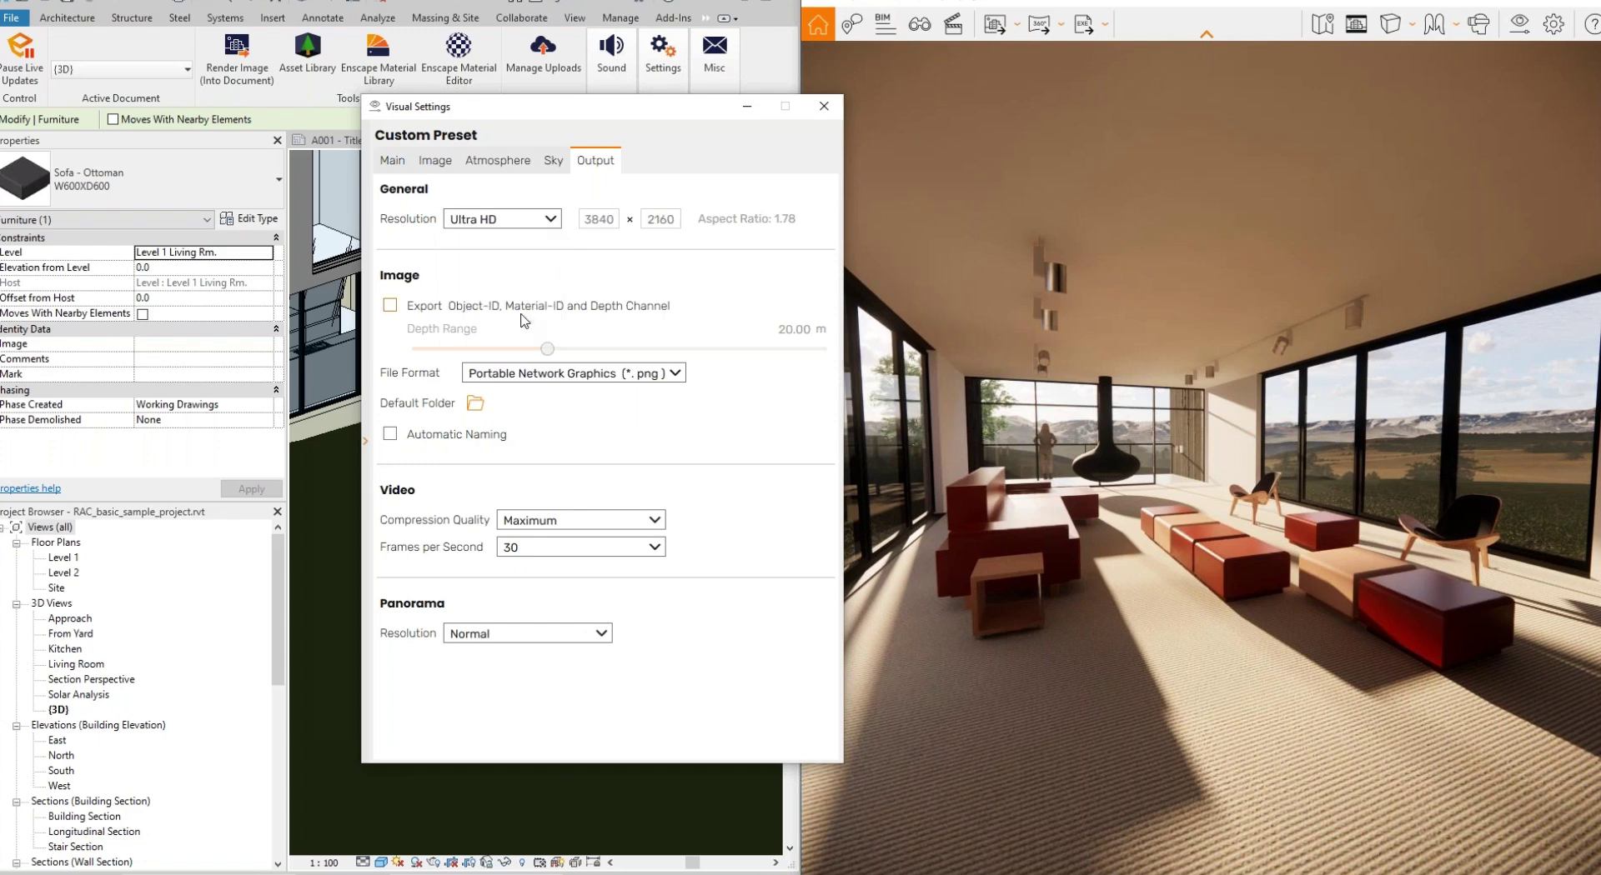
pyautogui.click(834, 112)
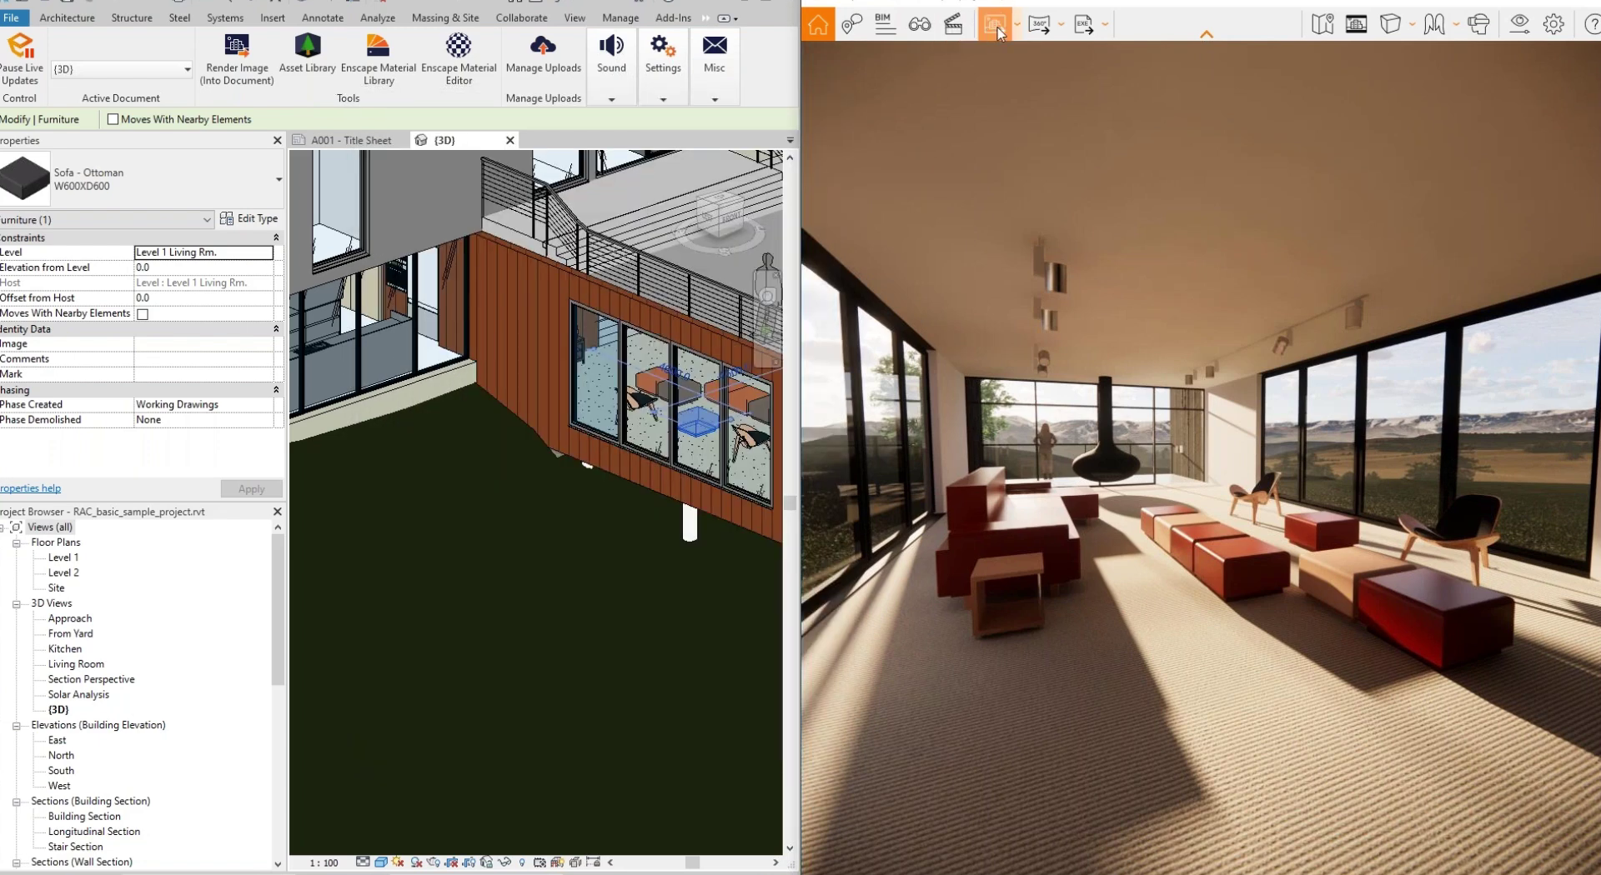
pyautogui.click(994, 24)
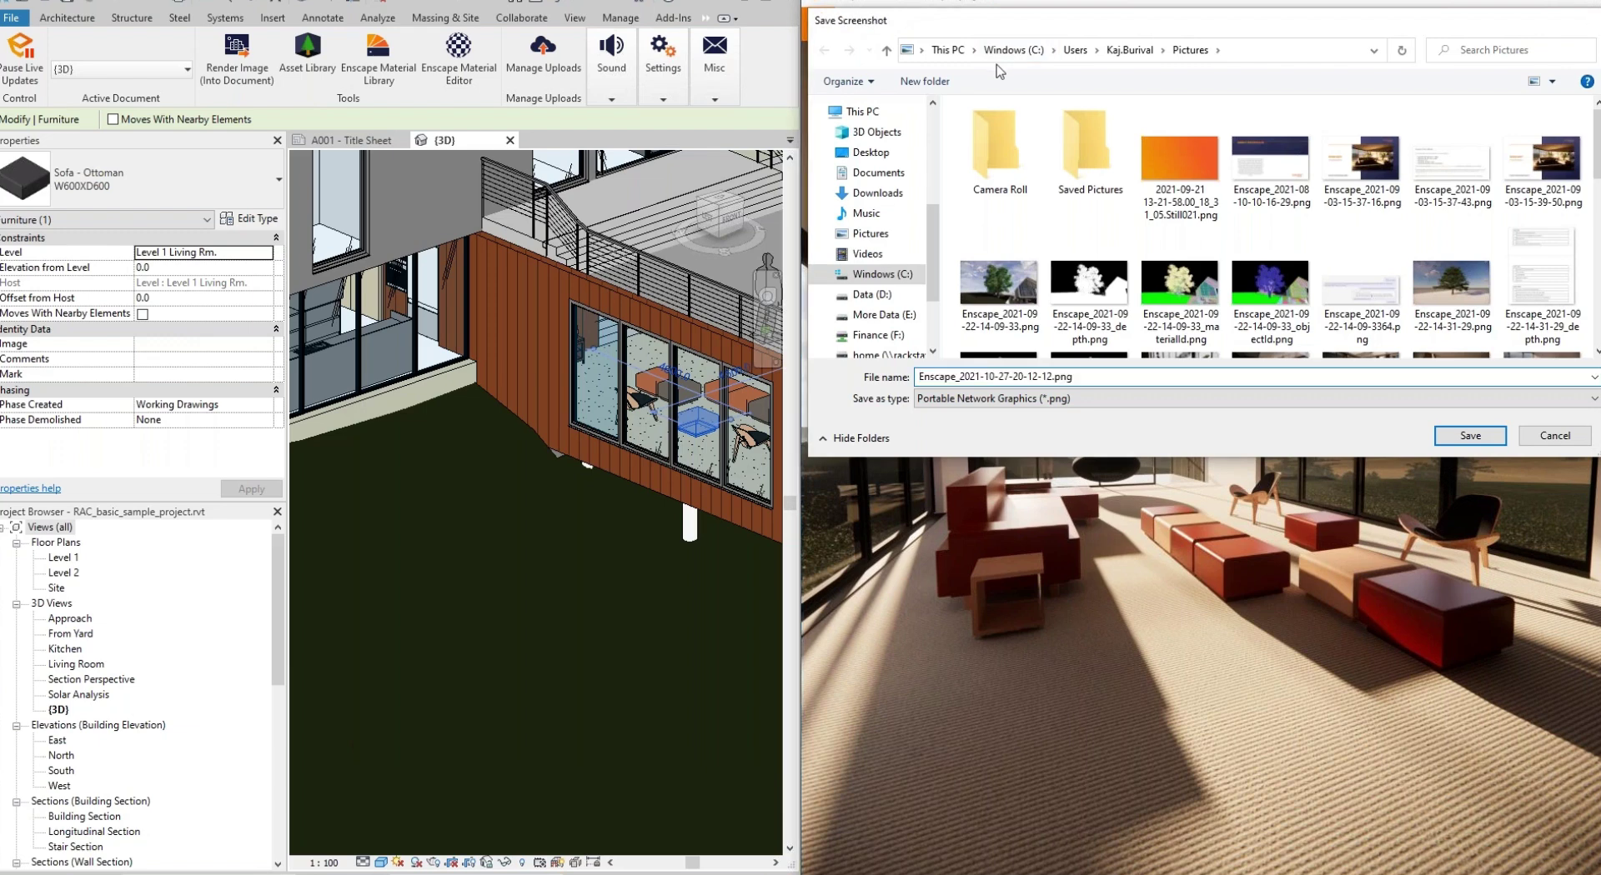
pyautogui.press('Return')
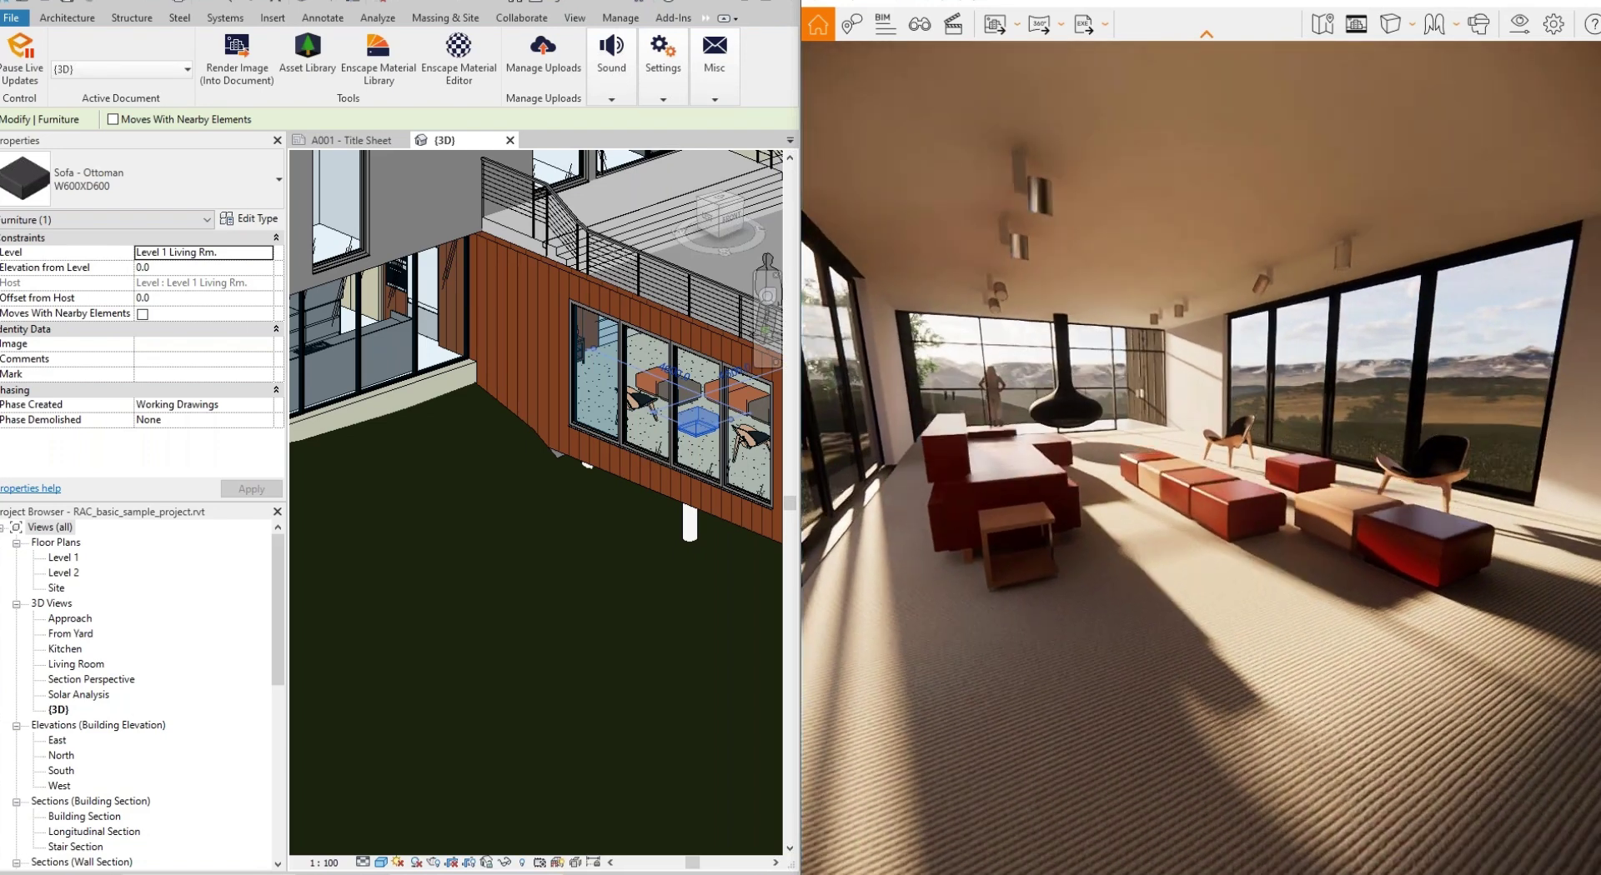
# Start a video path in the Enscape video editor with three keyframes across the living room, and leave the editor.
pyautogui.press('k')
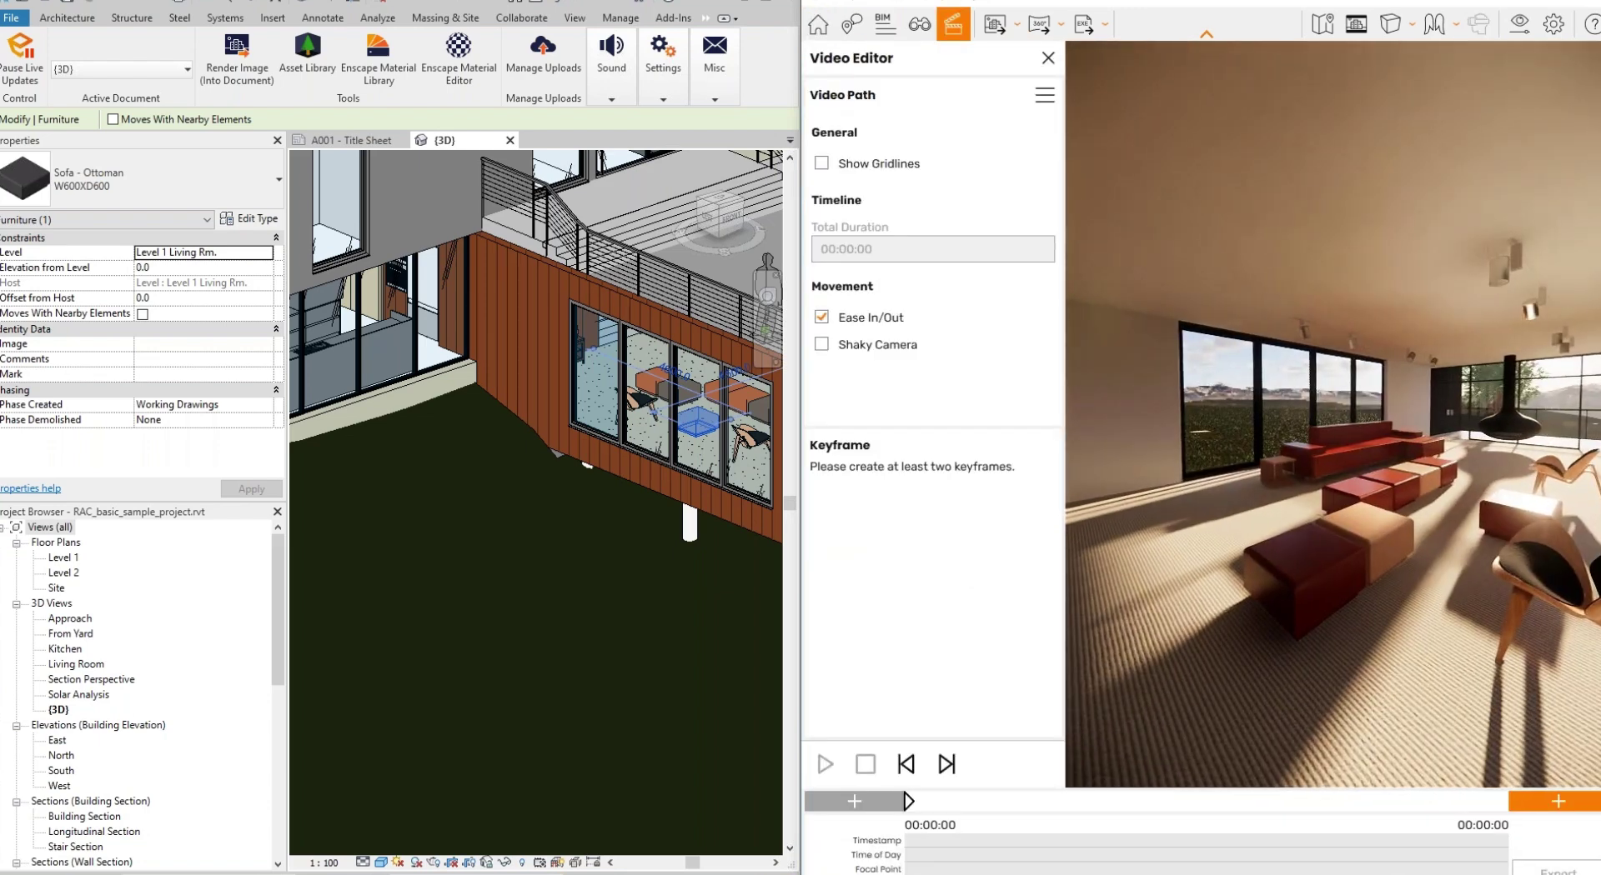
pyautogui.click(1557, 801)
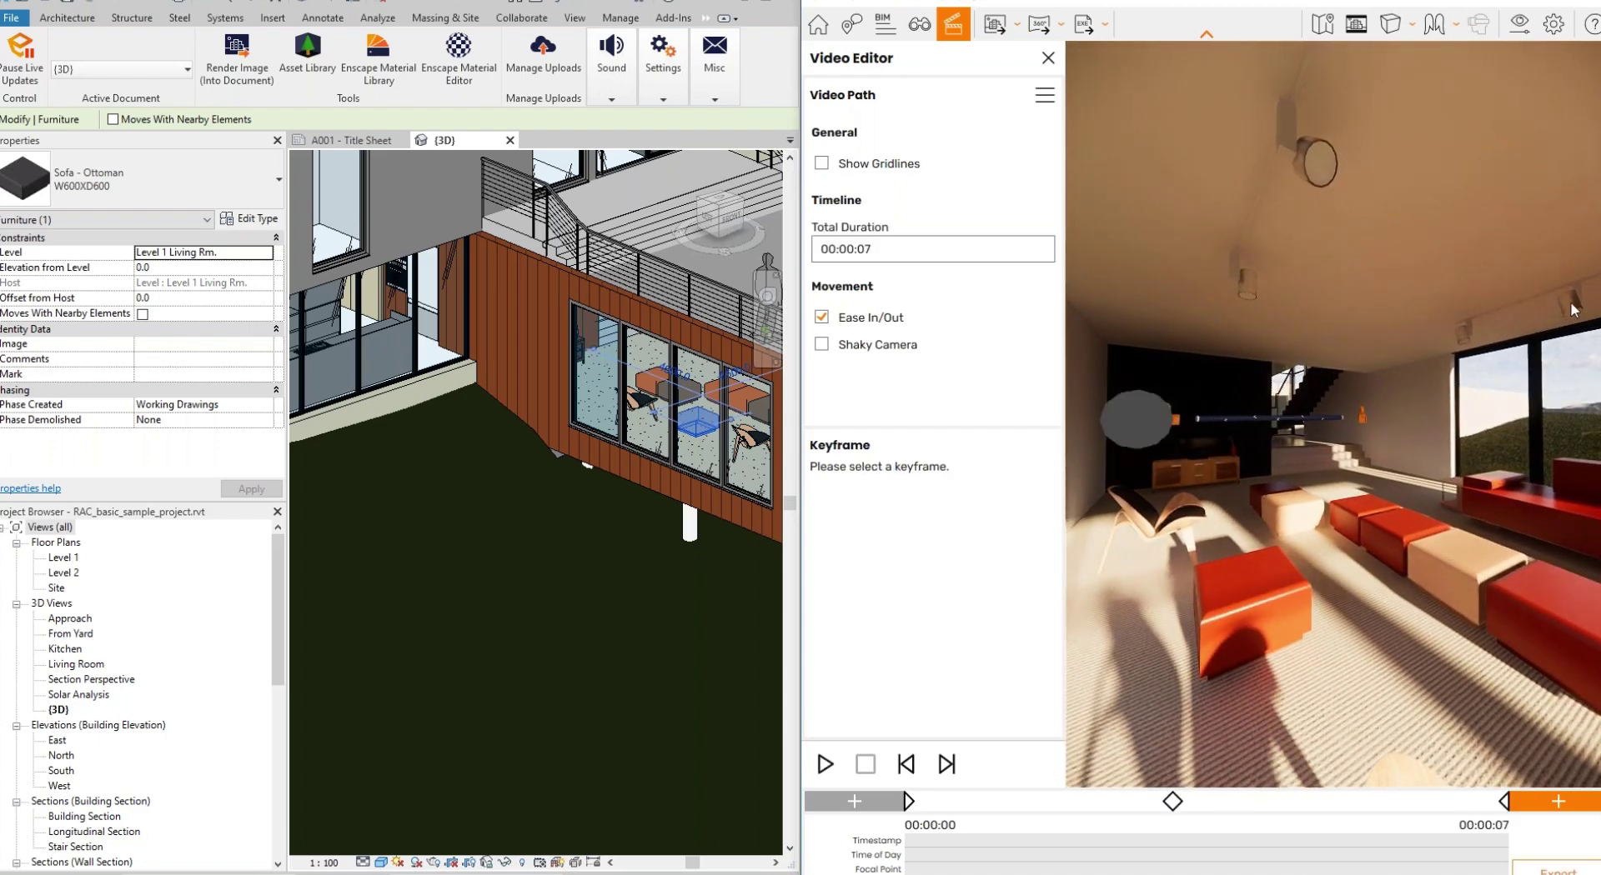
pyautogui.press('Escape')
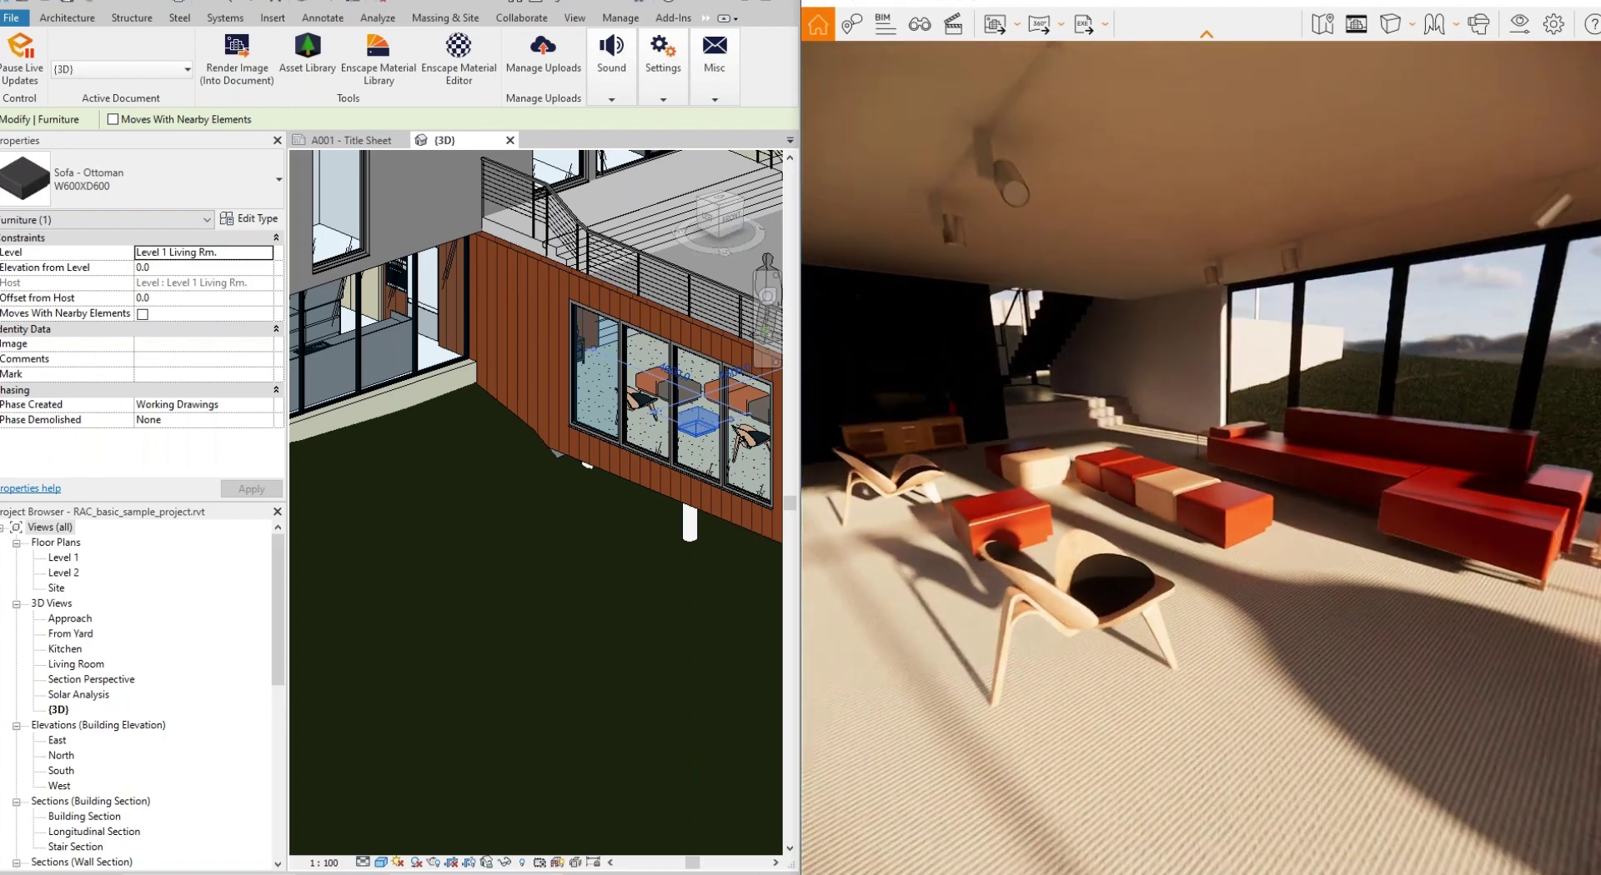
# Reopen the video editor and add two more keyframes, pulling the camera back from the living room to outside the terrace.
pyautogui.press('s')
pyautogui.moveTo(1432, 323); pyautogui.dragTo(1432, 307)
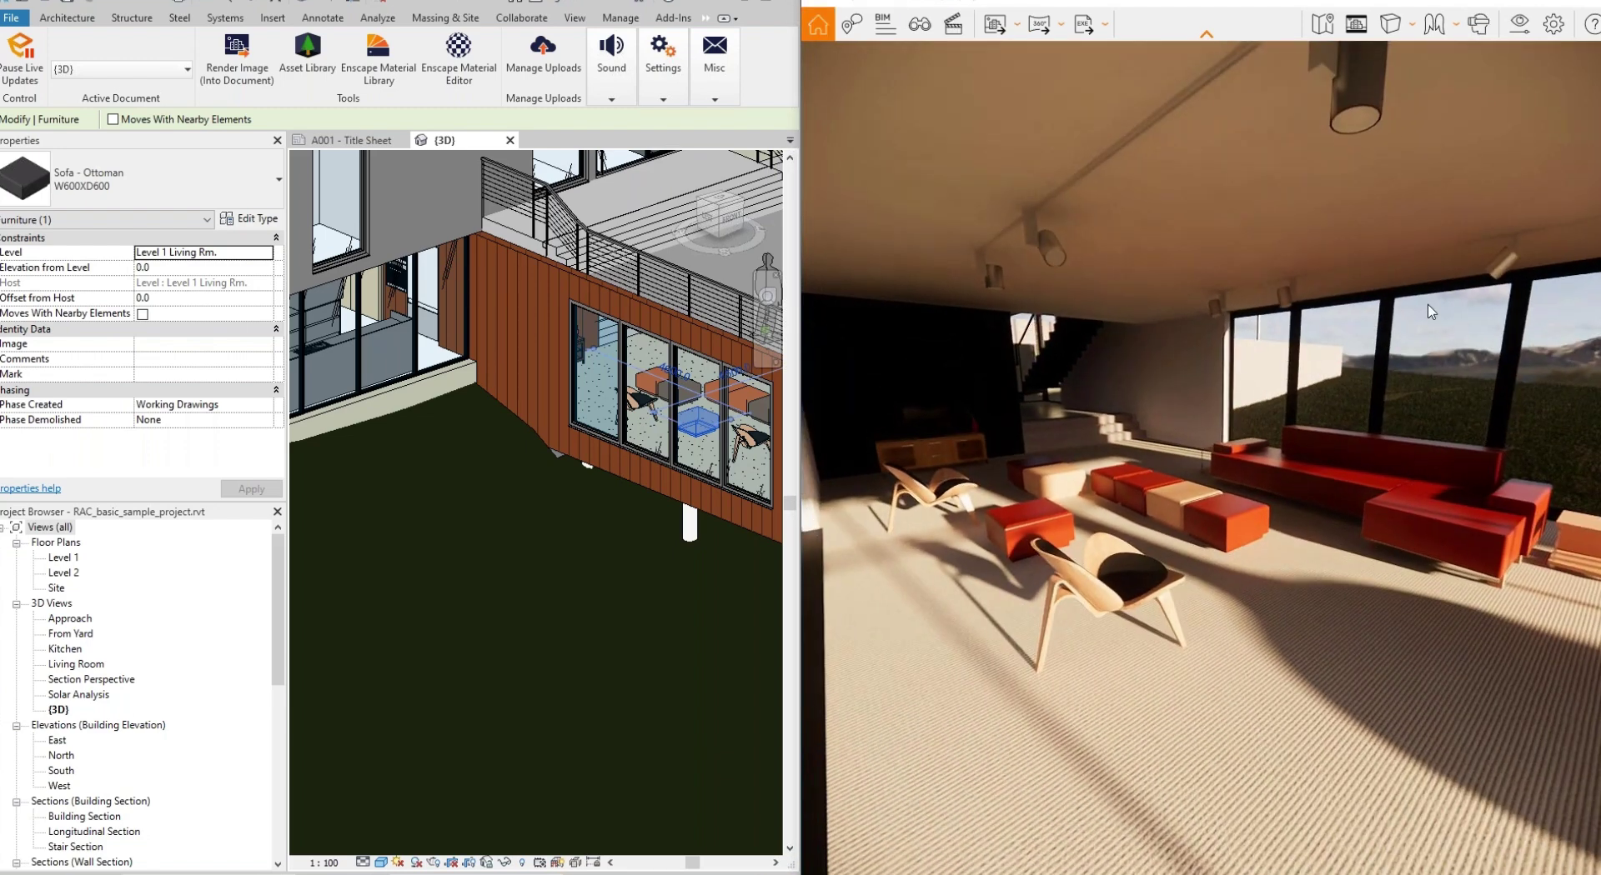
pyautogui.click(1474, 32)
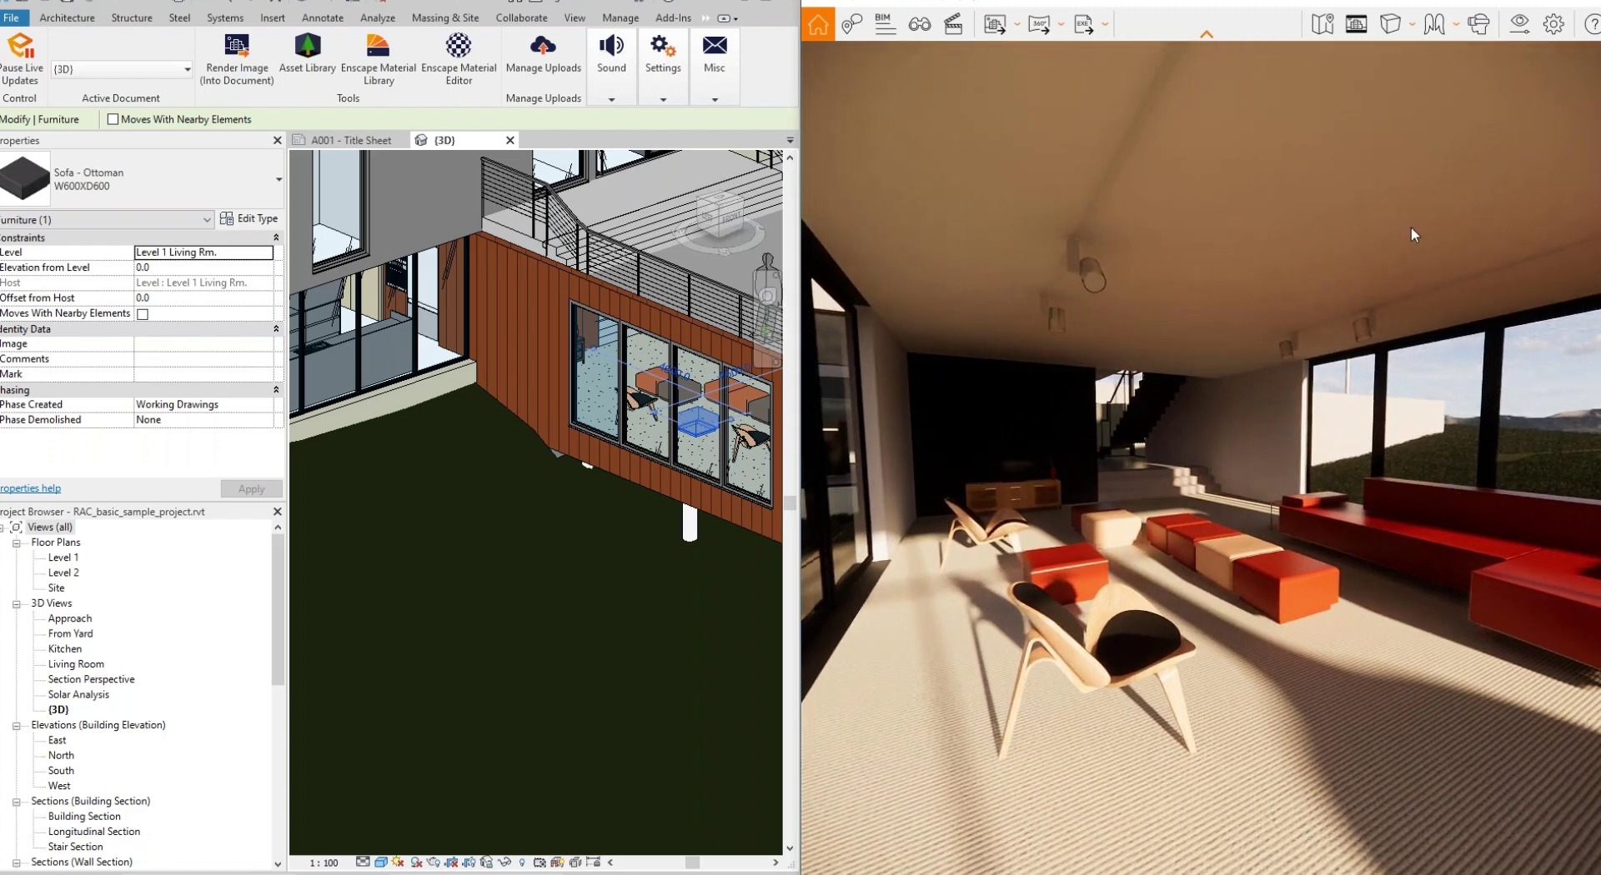
pyautogui.press('k')
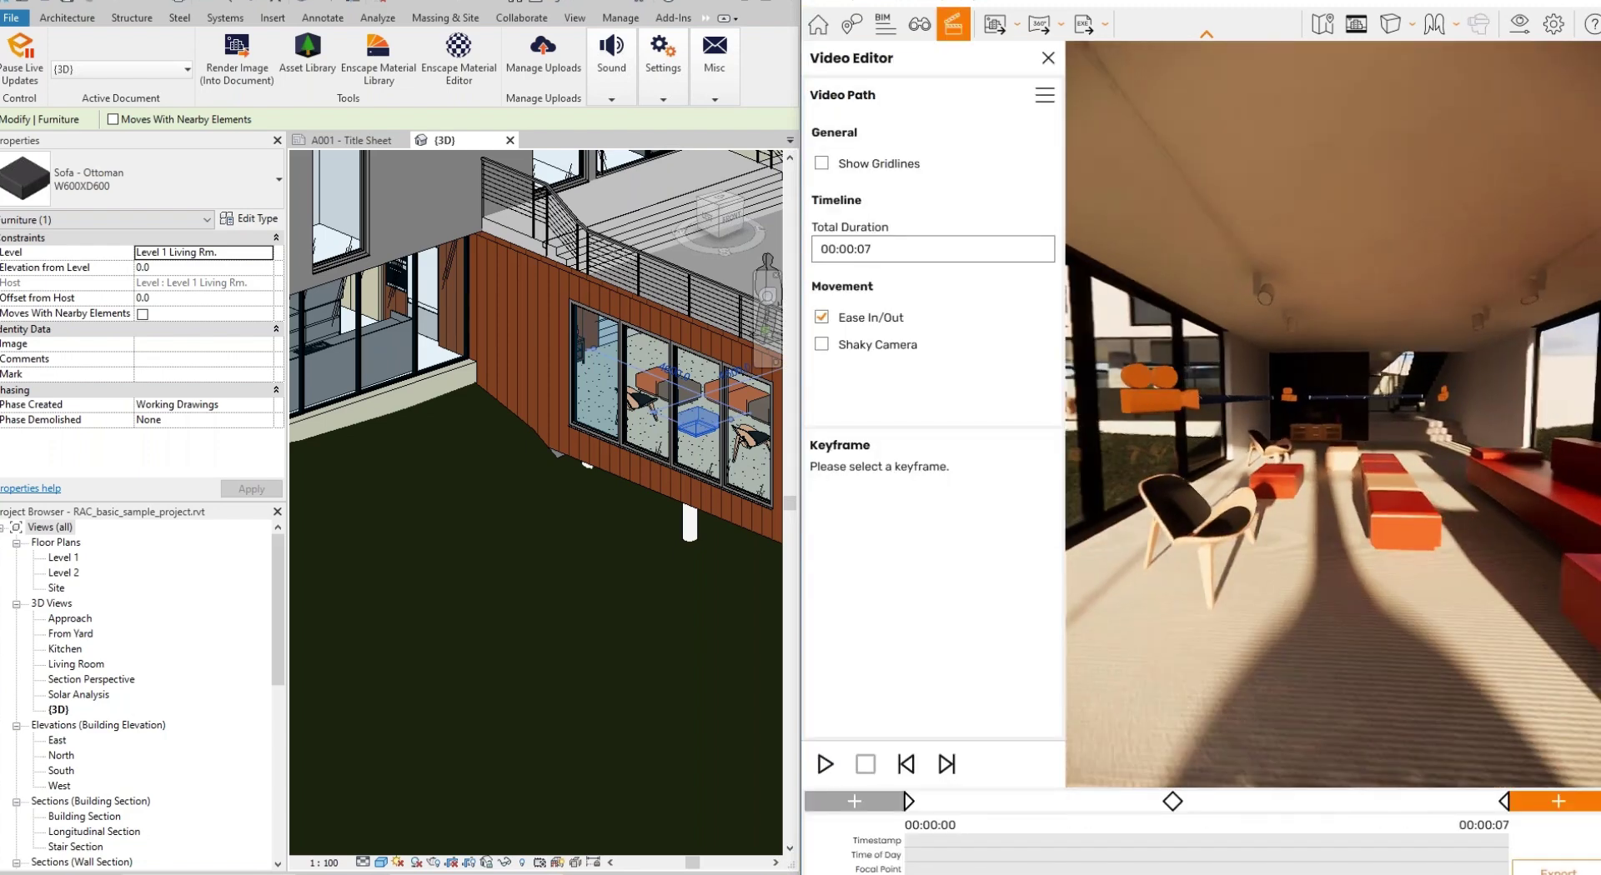
pyautogui.press('s')
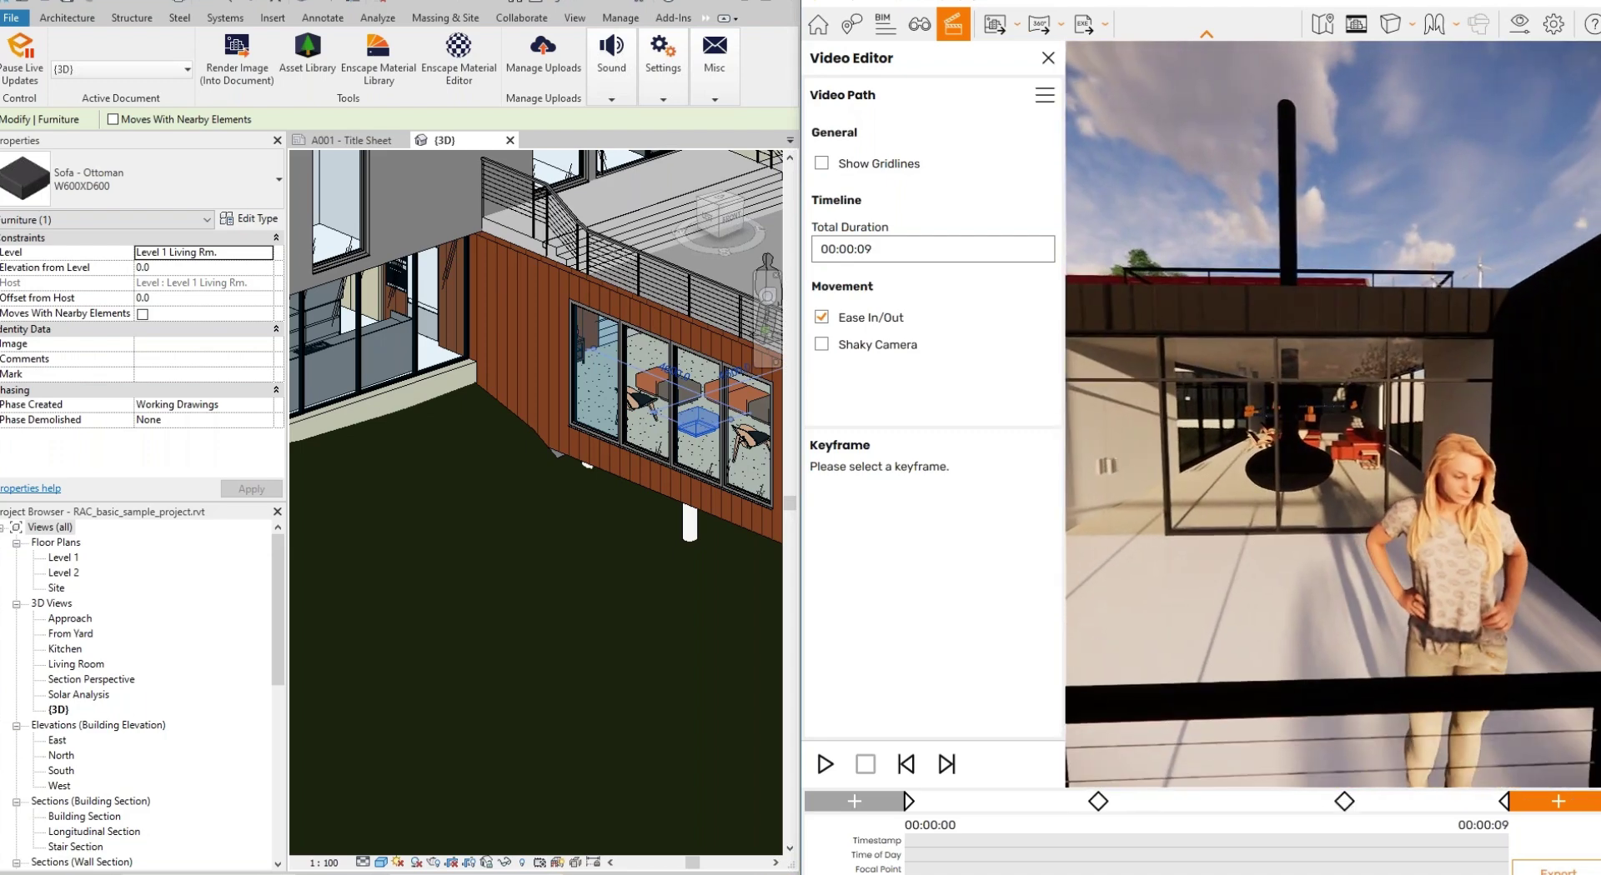
pyautogui.press('k')
pyautogui.press('s')
pyautogui.press('s')
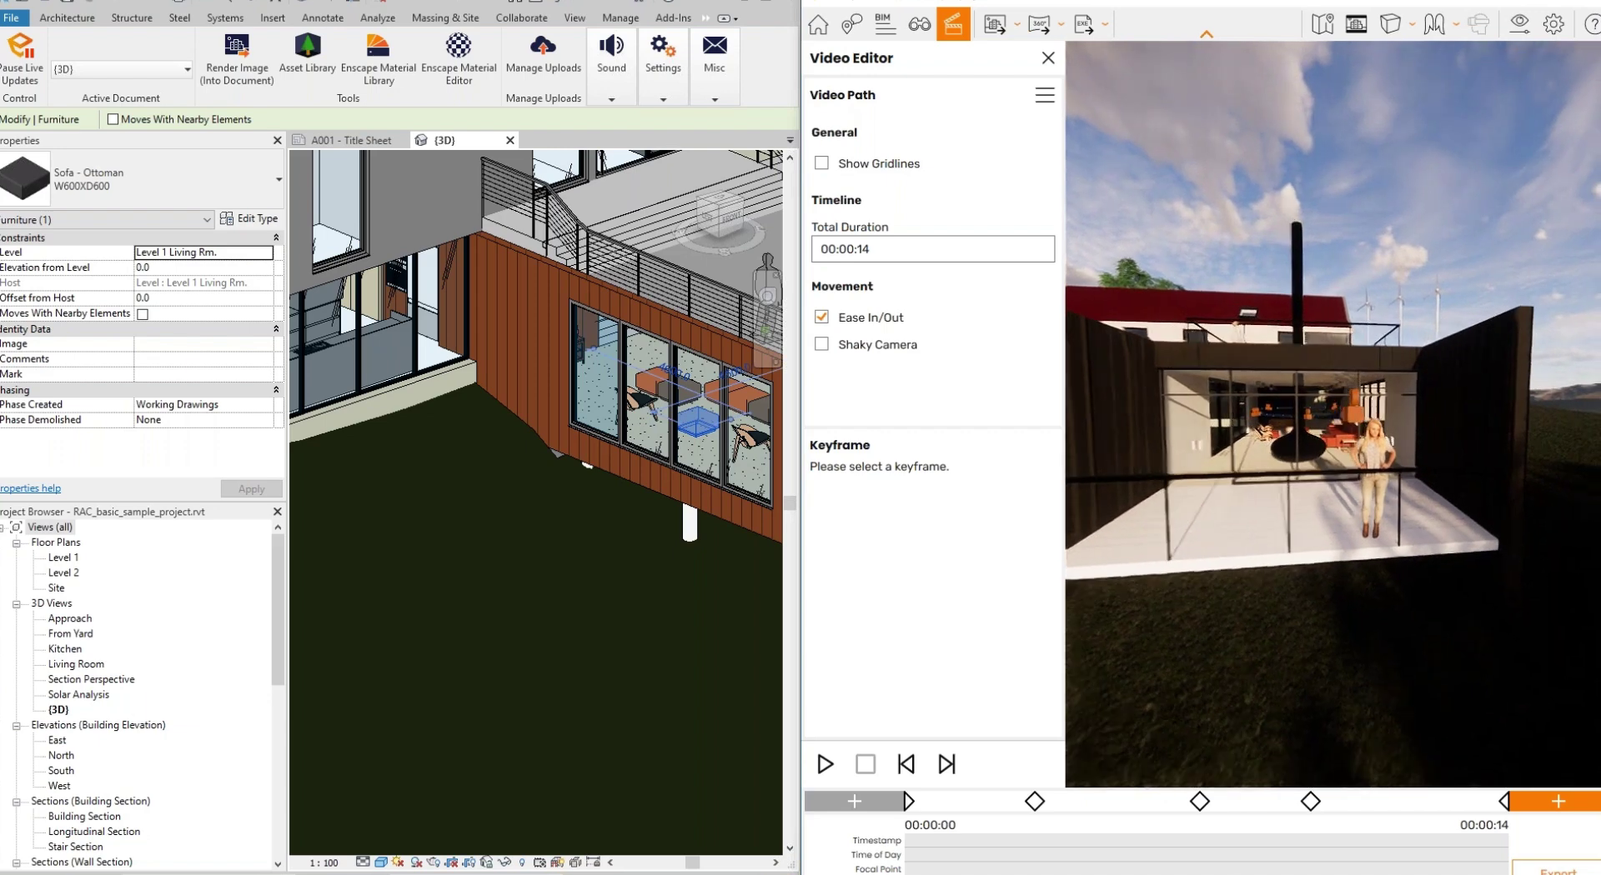
# Add two further keyframes while moving the camera sideways around the lawn side of the house exterior.
pyautogui.press('a')
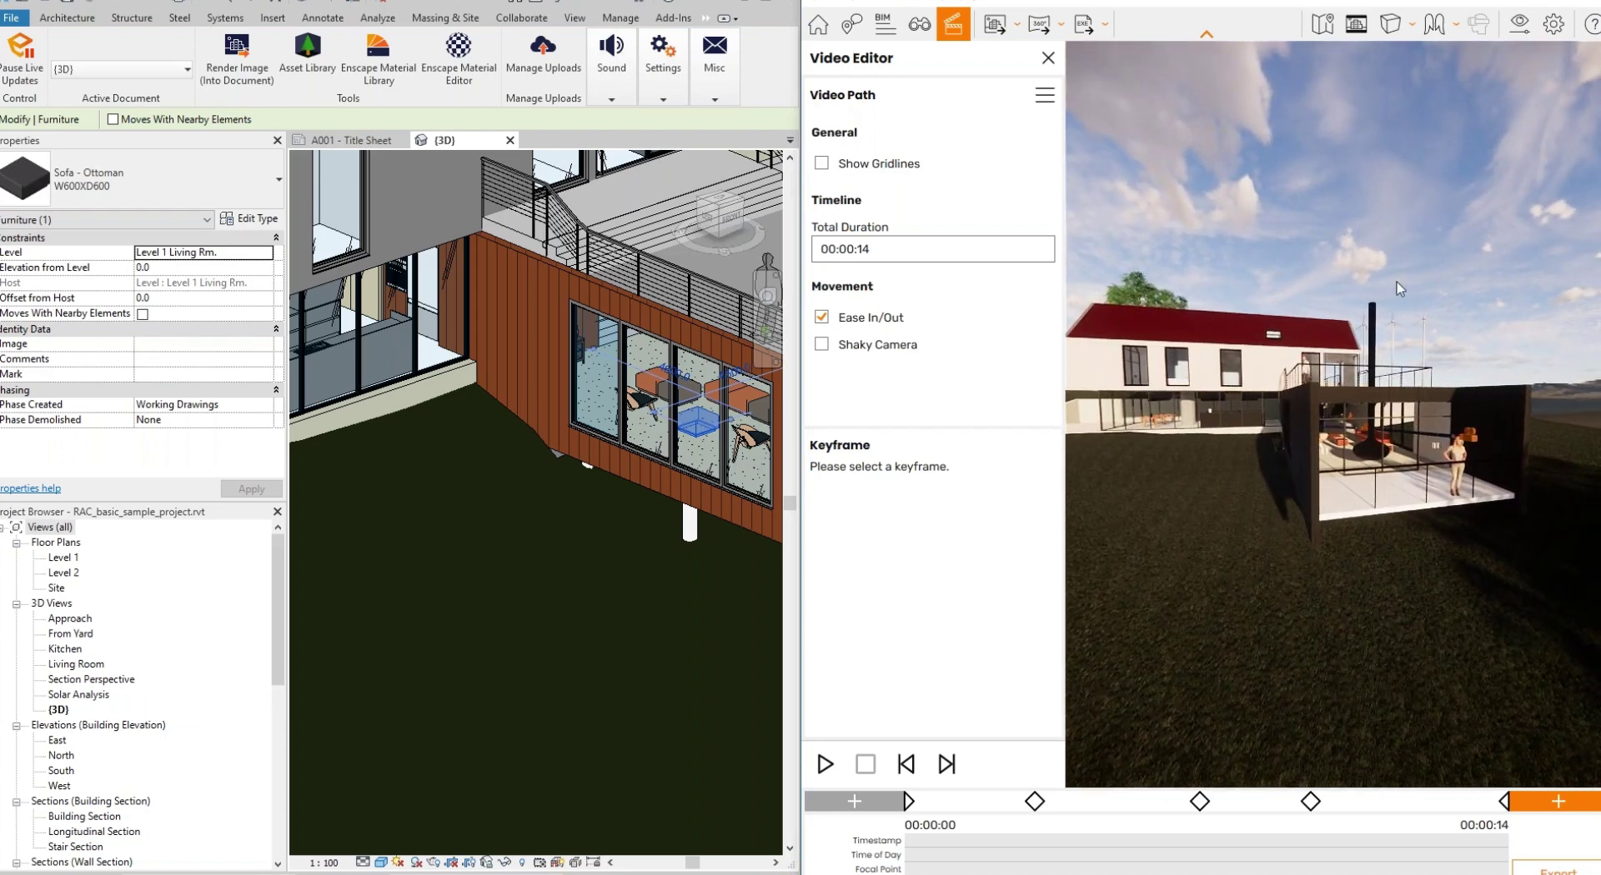
pyautogui.press('k')
pyautogui.press('w')
pyautogui.press('a')
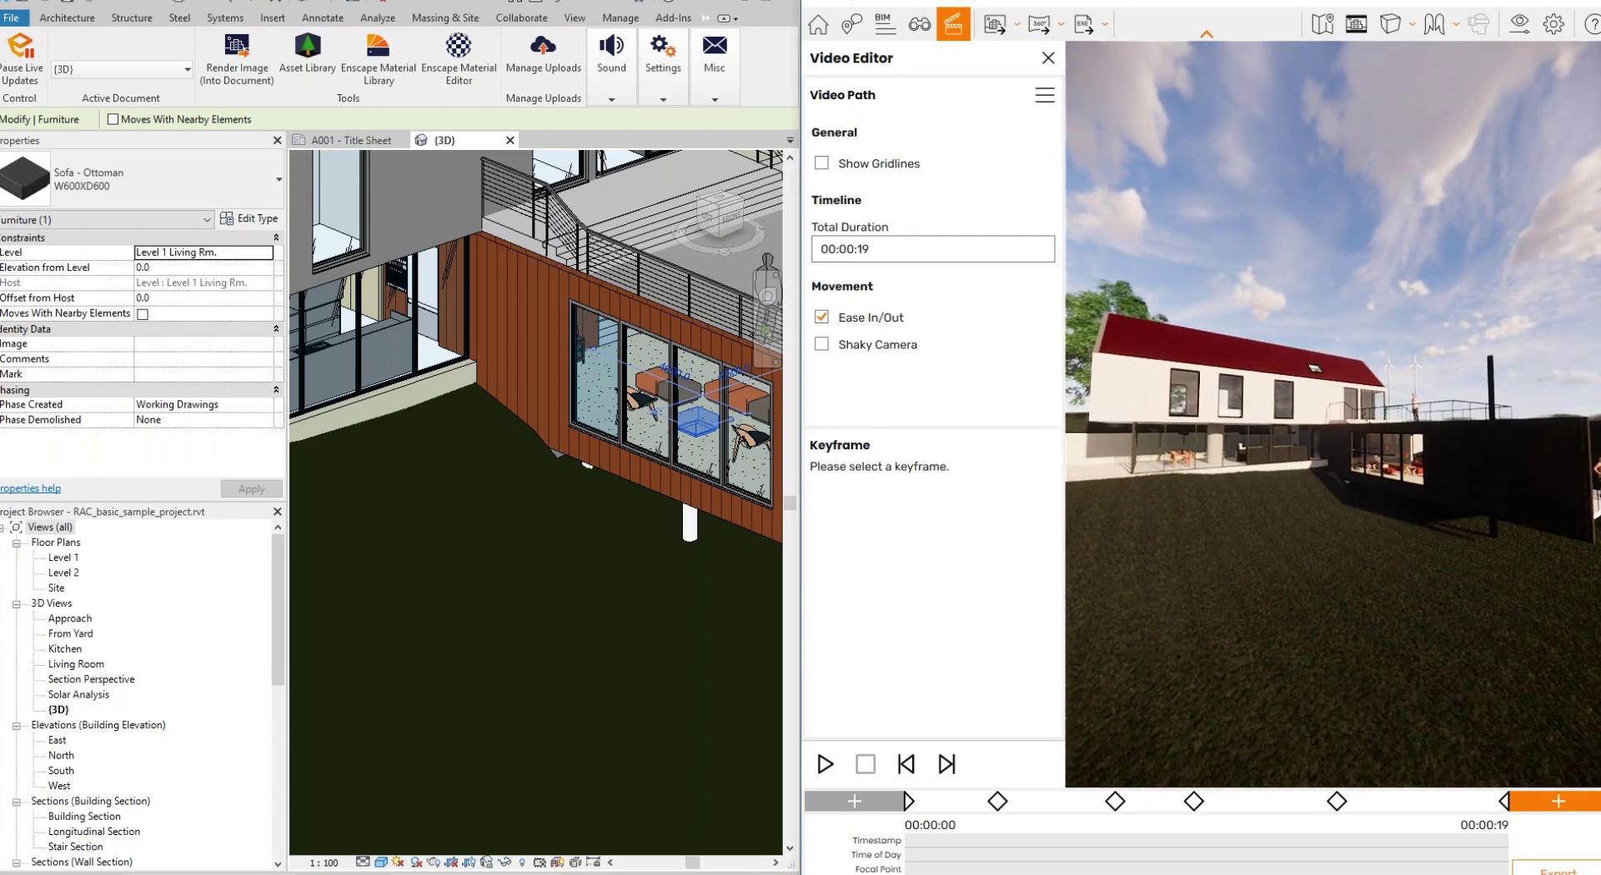
pyautogui.press('k')
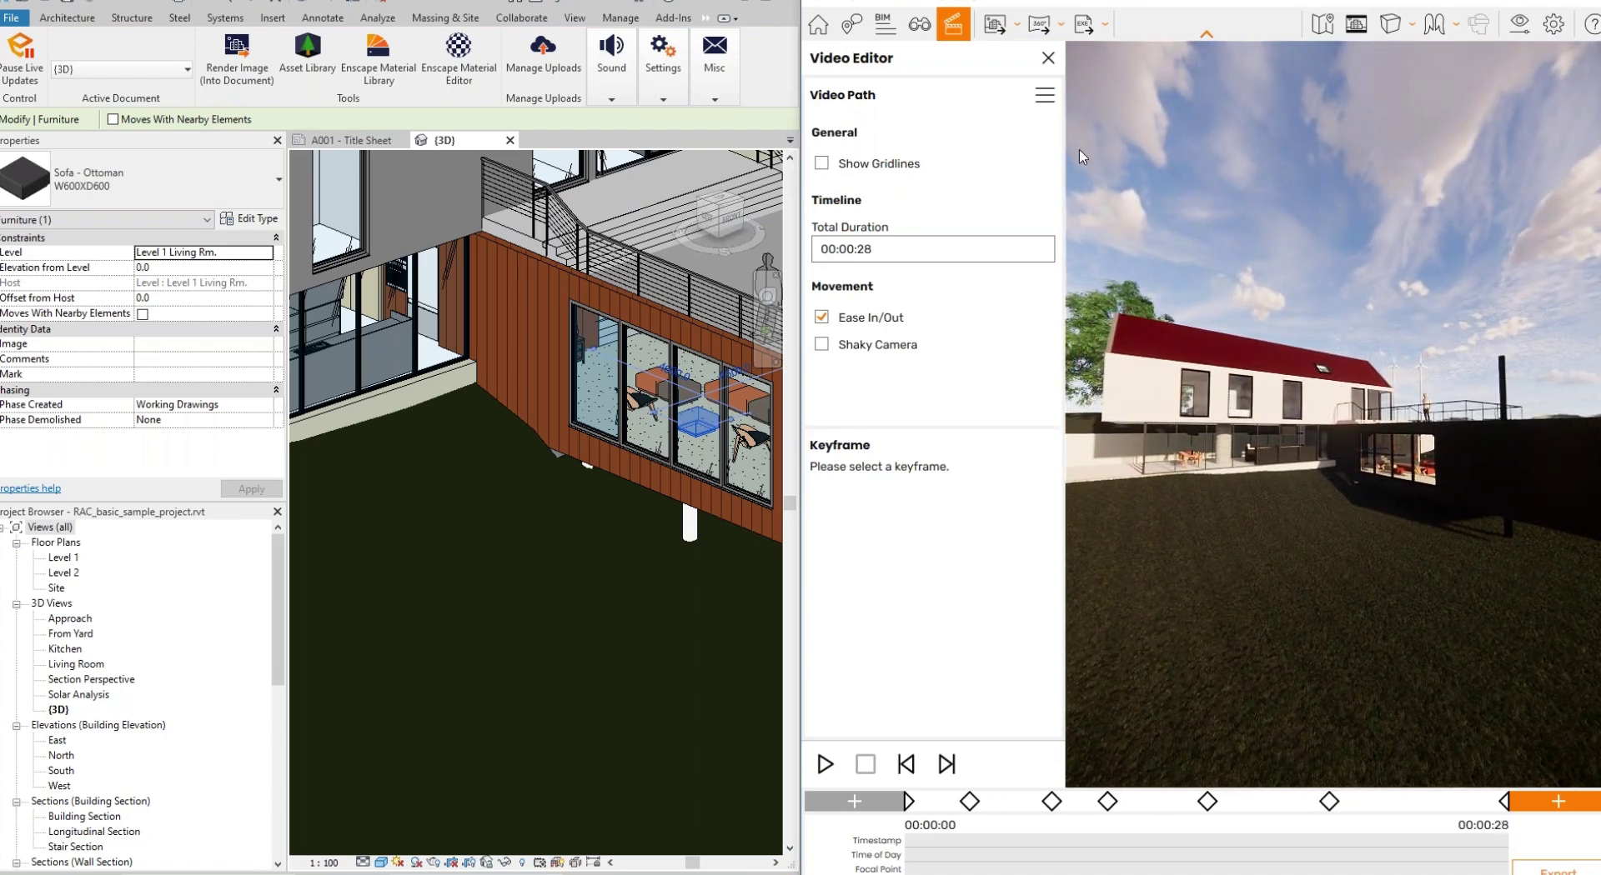
# Export the video path in Full HD as an MP4 under the suggested file name in Pictures.
pyautogui.click(1556, 870)
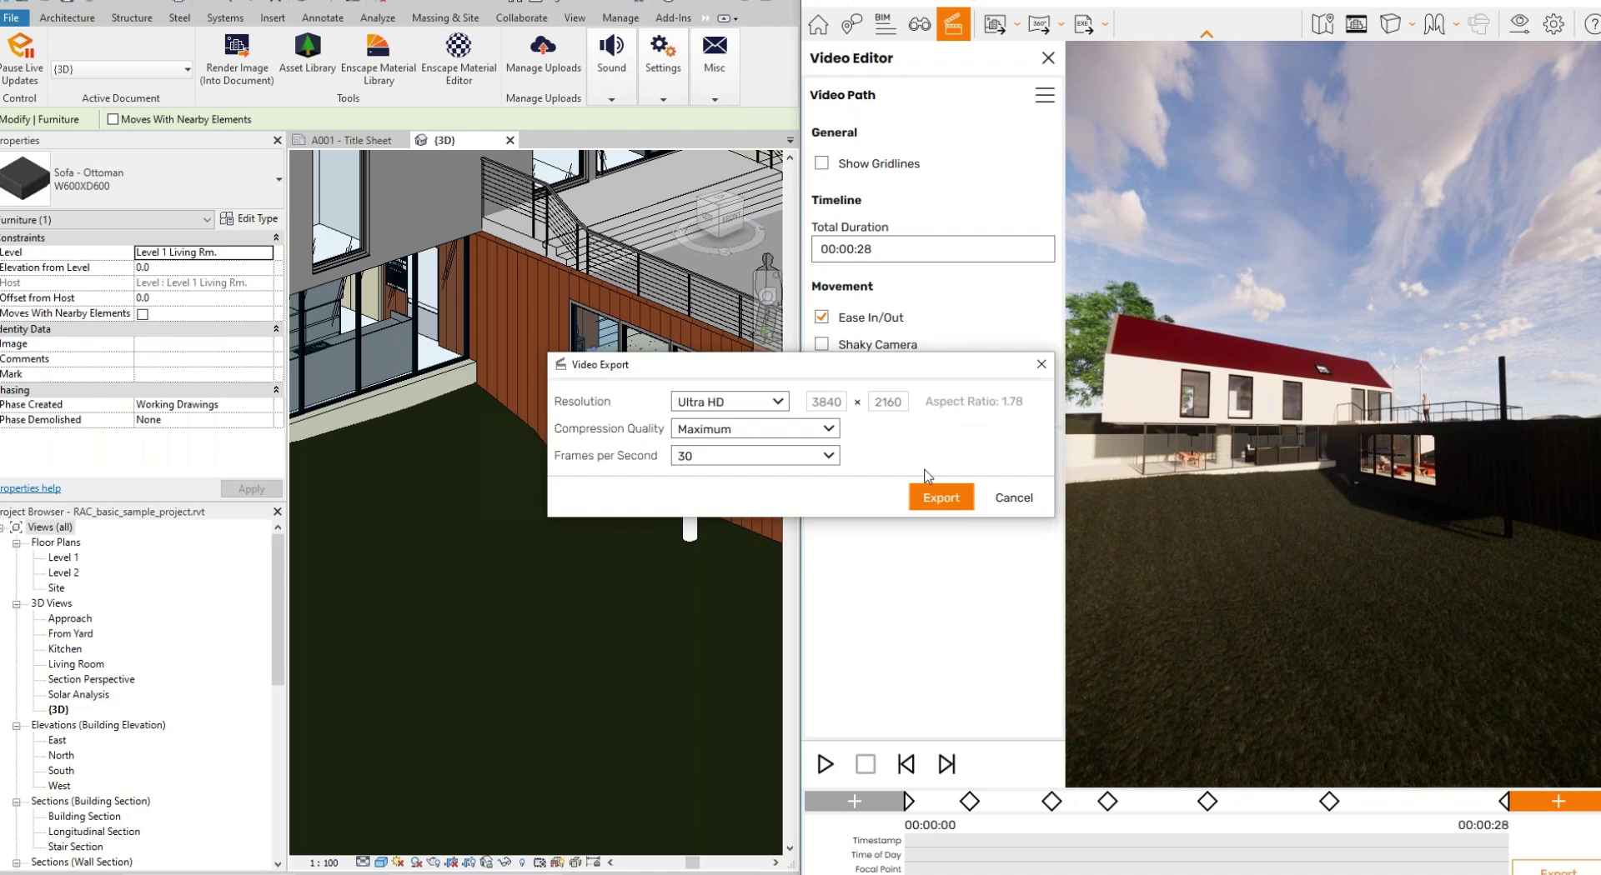
pyautogui.click(937, 495)
pyautogui.click(1234, 807)
pyautogui.click(766, 403)
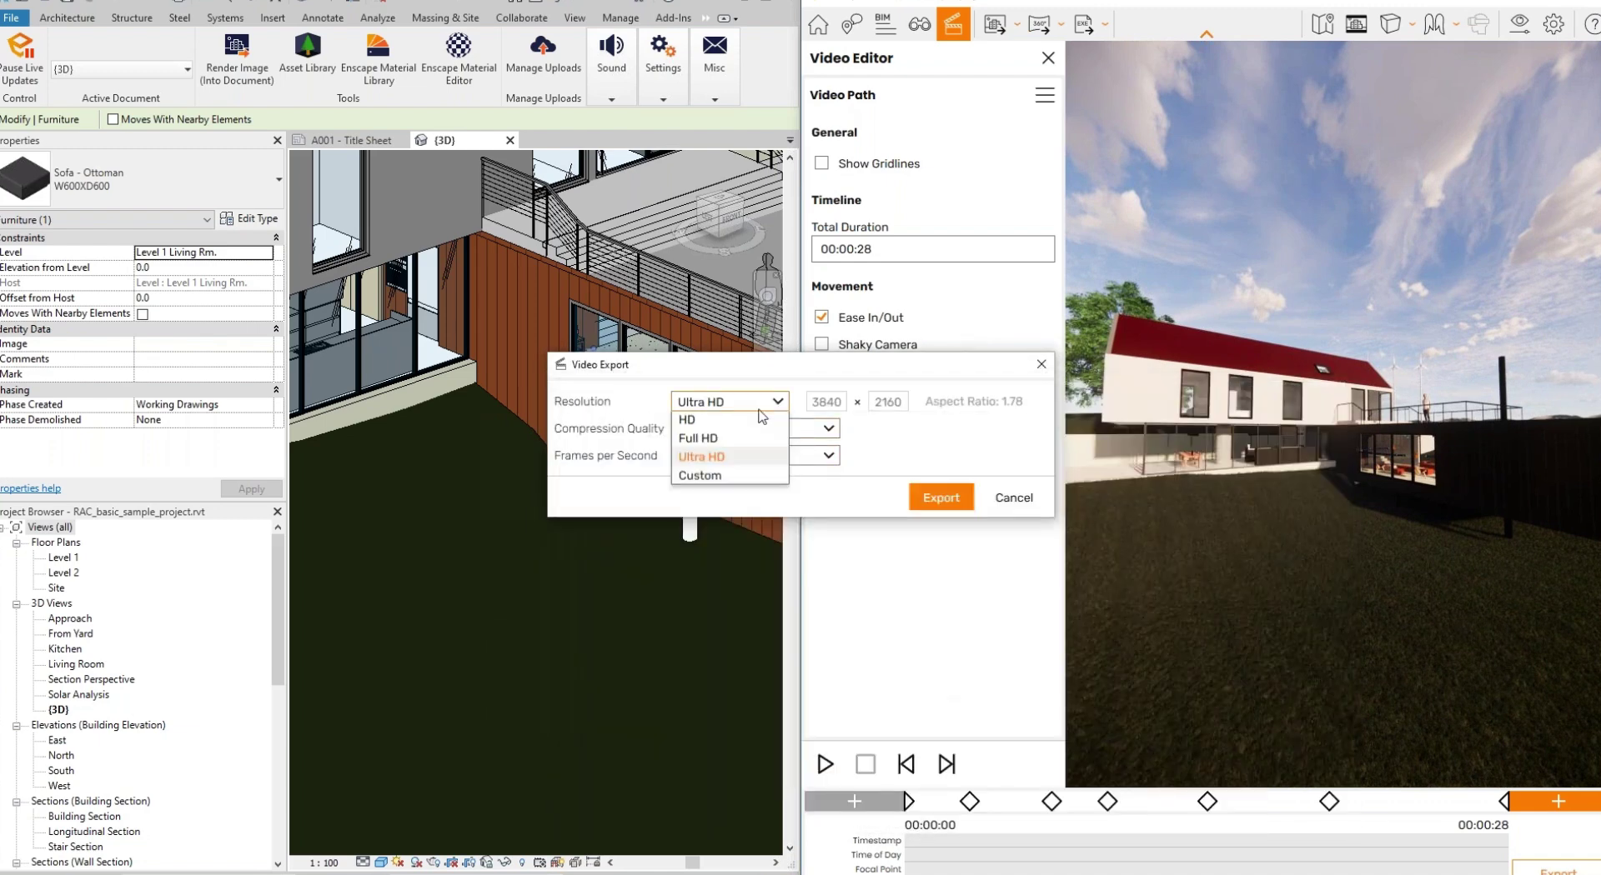
pyautogui.click(745, 477)
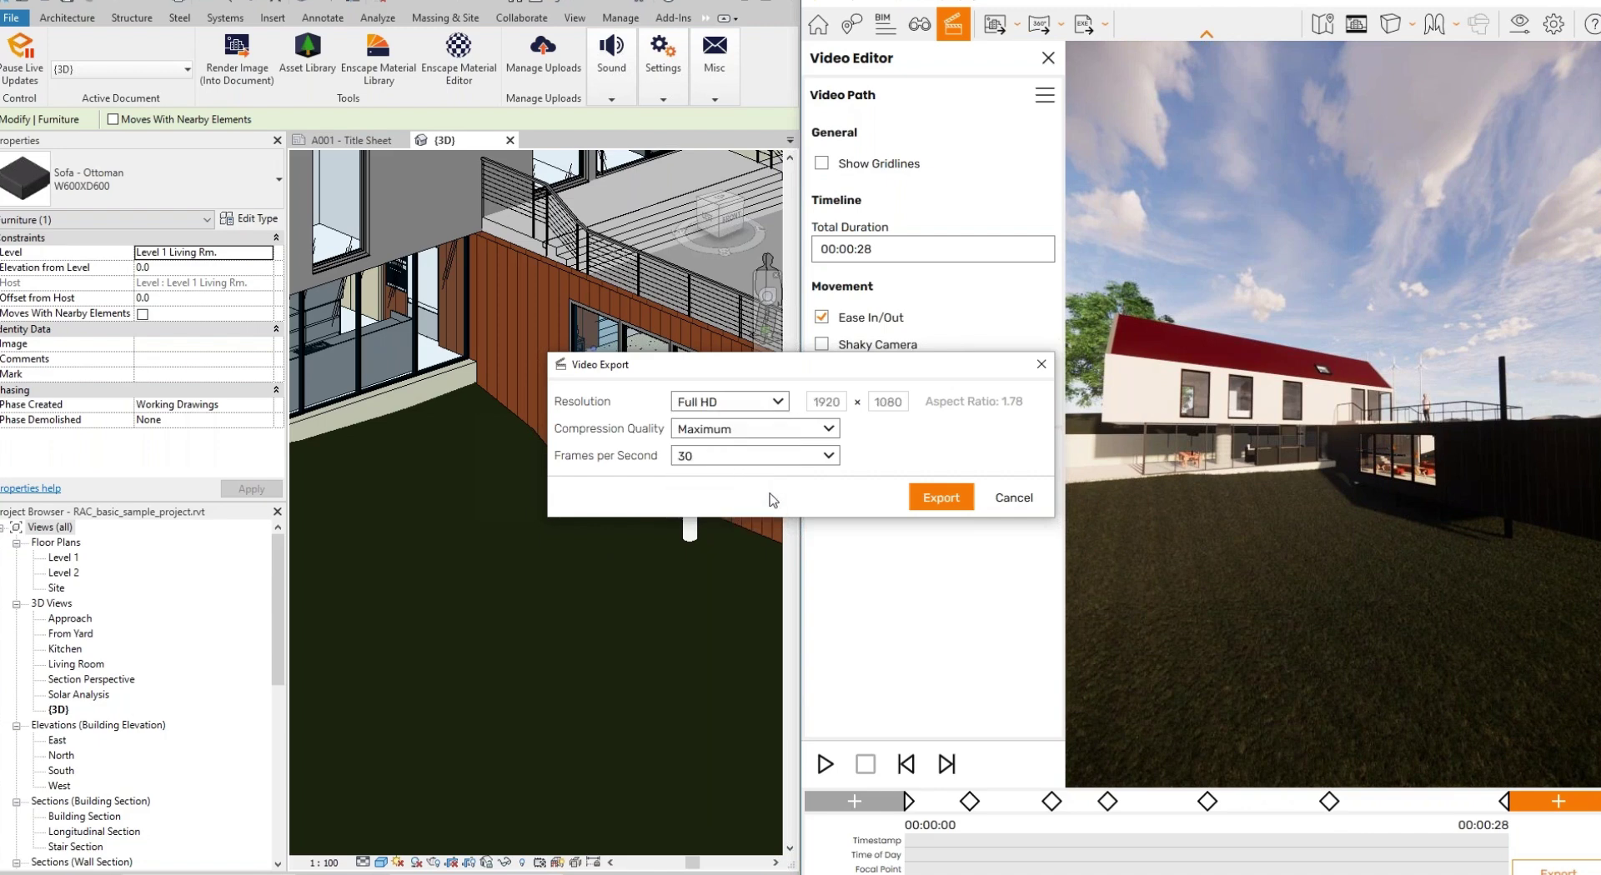
pyautogui.click(919, 505)
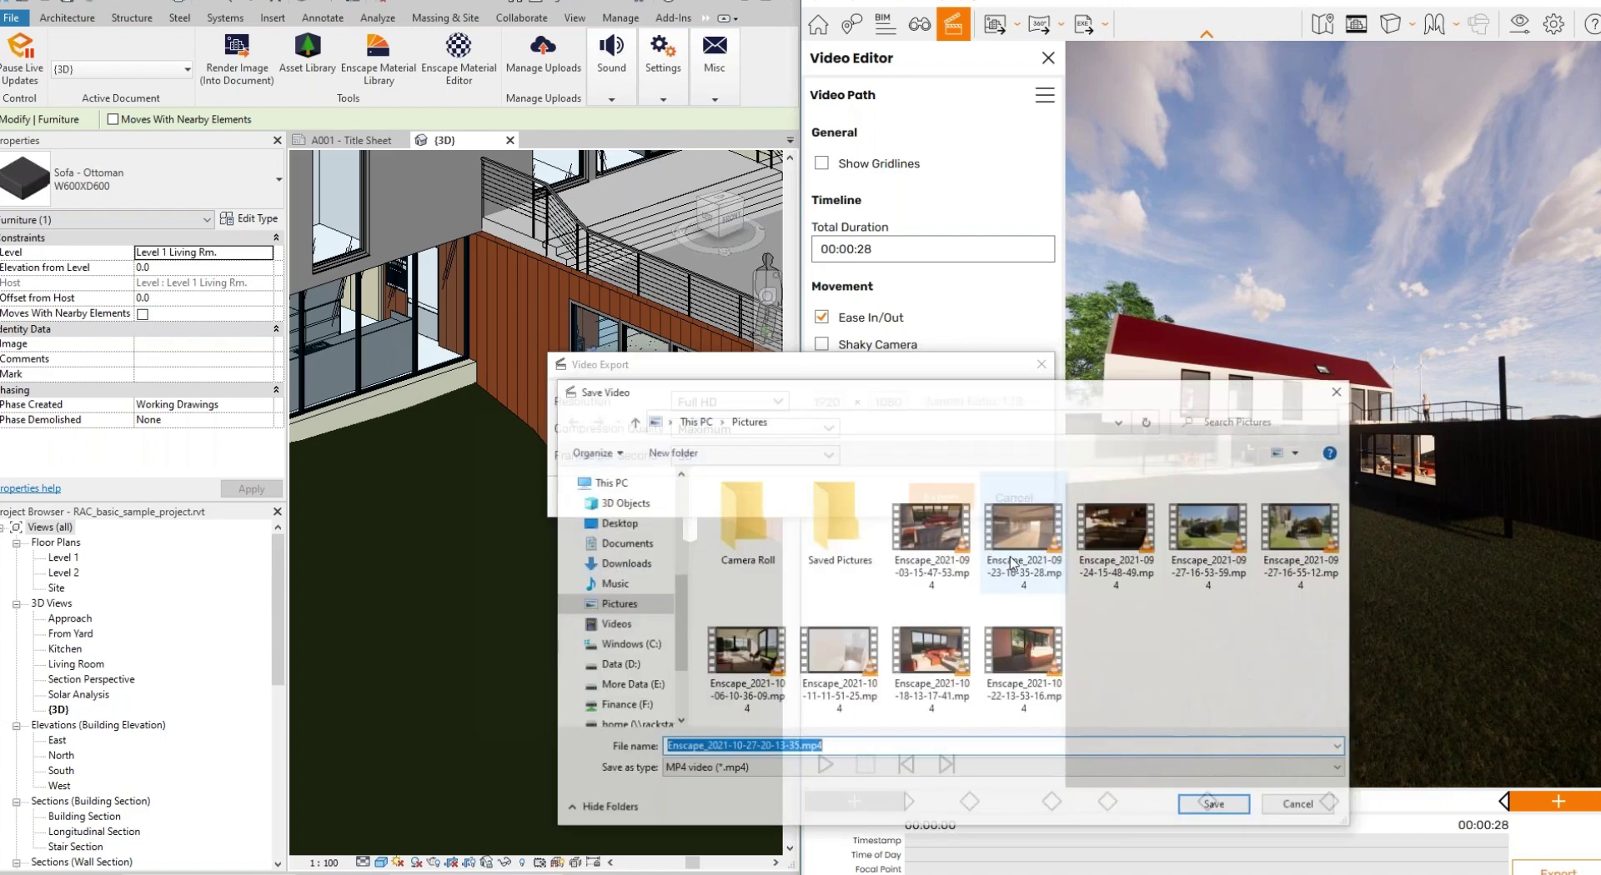
pyautogui.click(1211, 807)
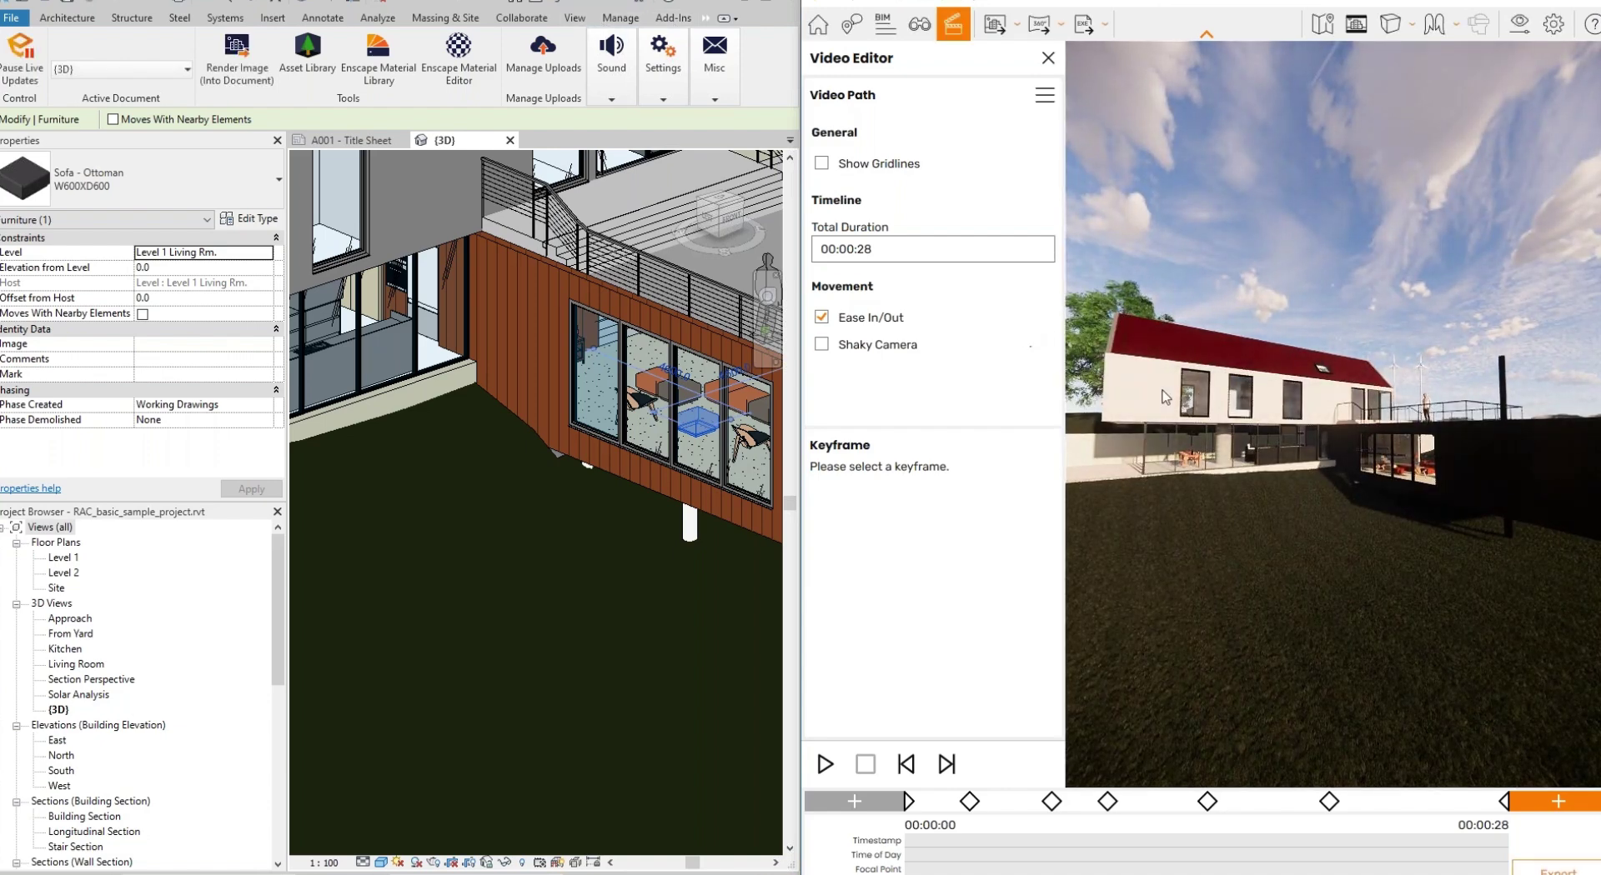
# Close the video editor and move in closer to view the house's exterior across the lawn.
pyautogui.press('k')
pyautogui.press('w')
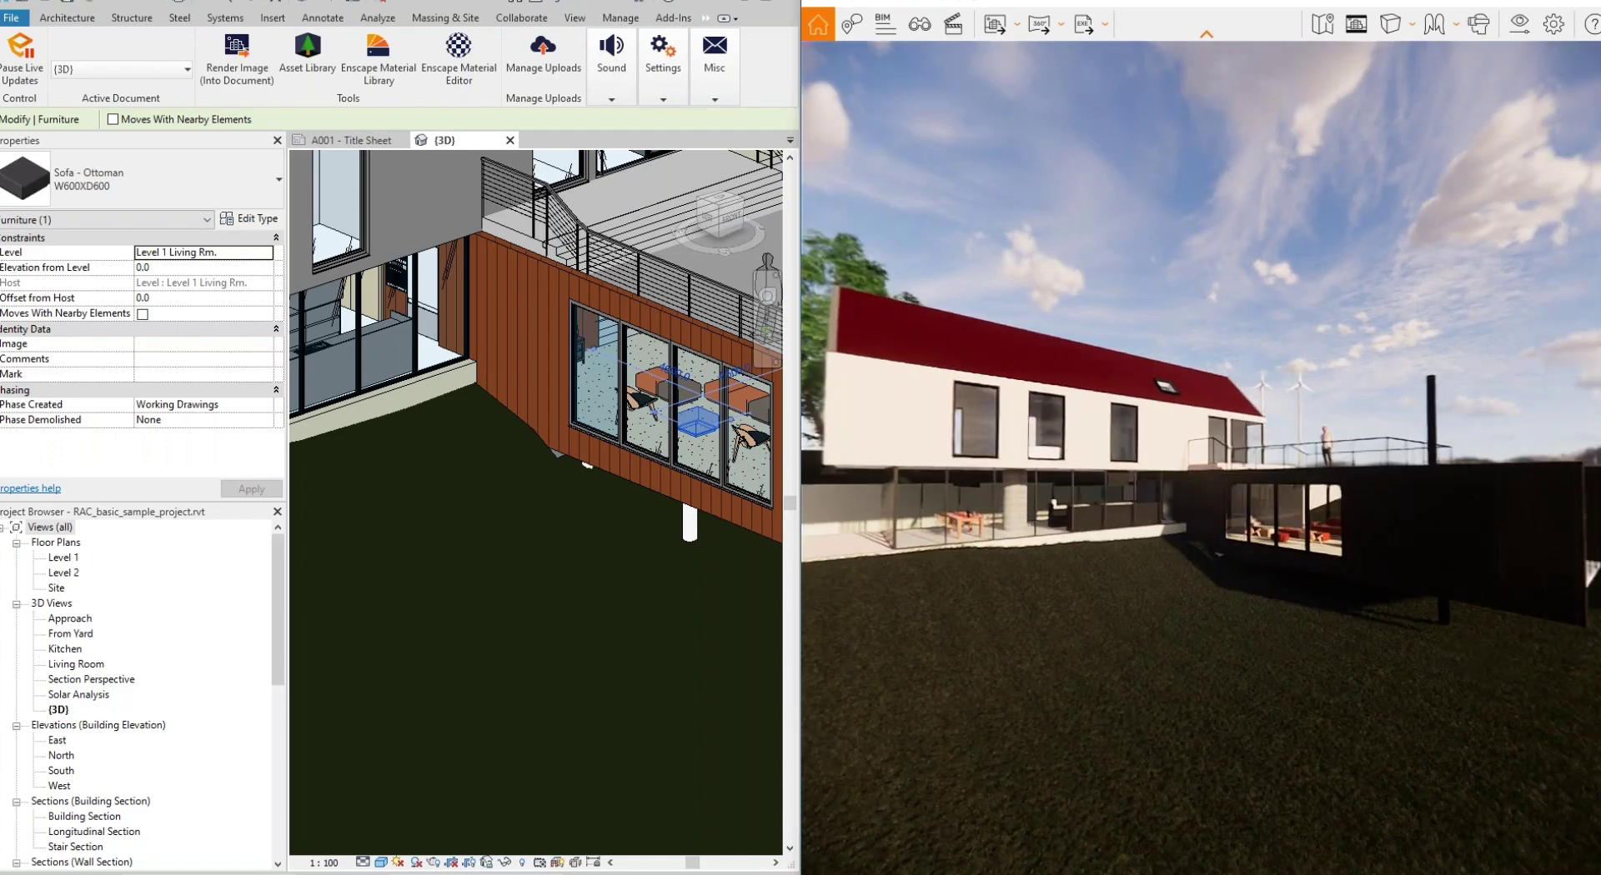
pyautogui.press('w')
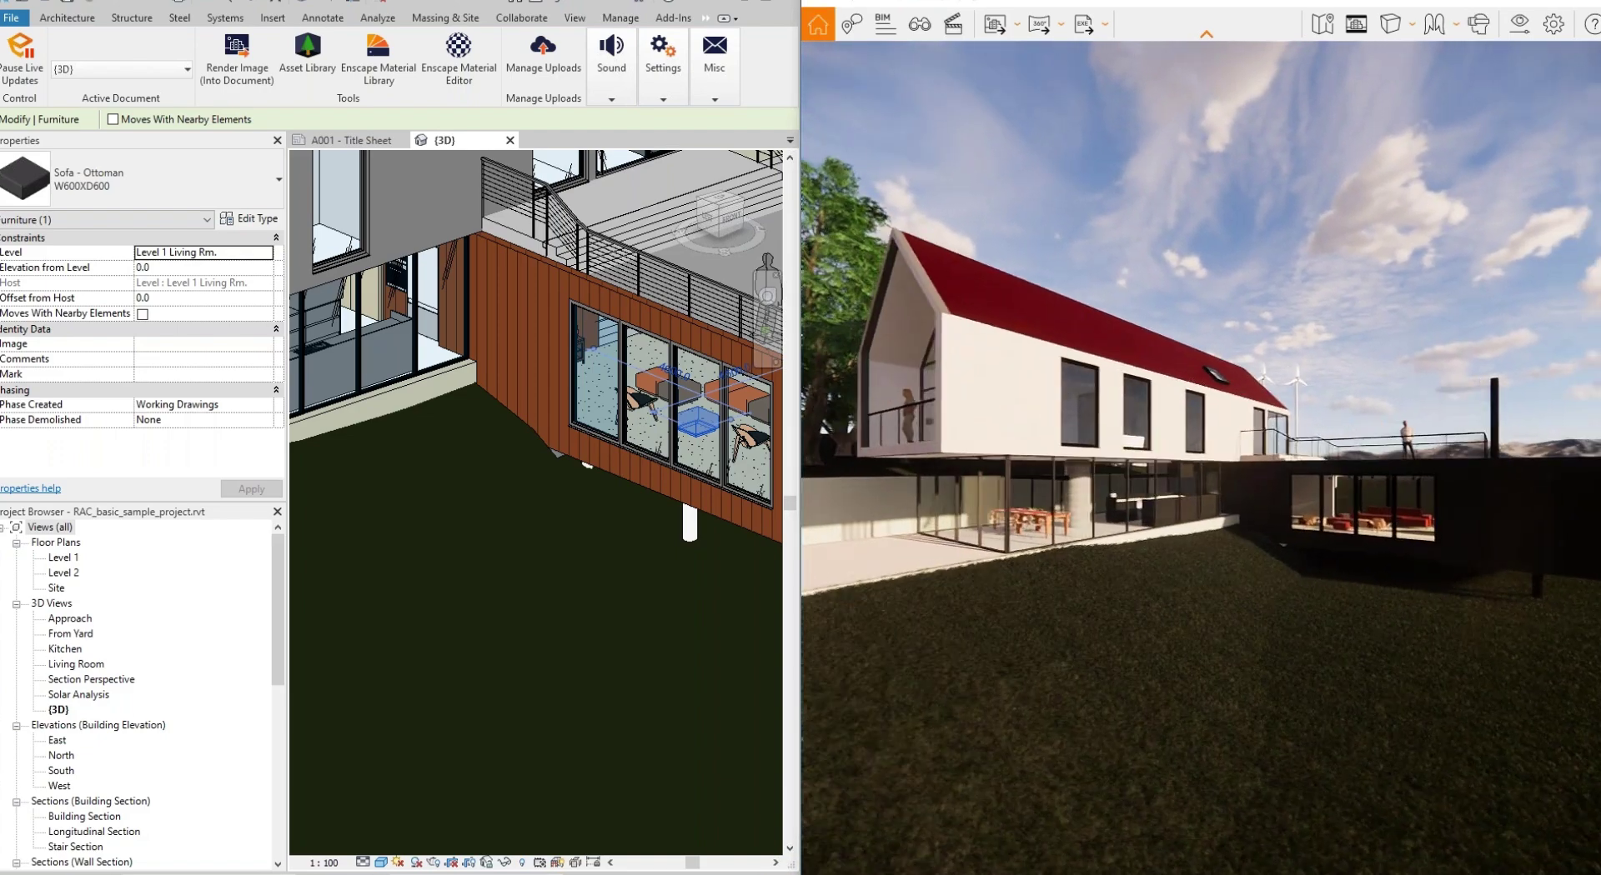
pyautogui.press('w')
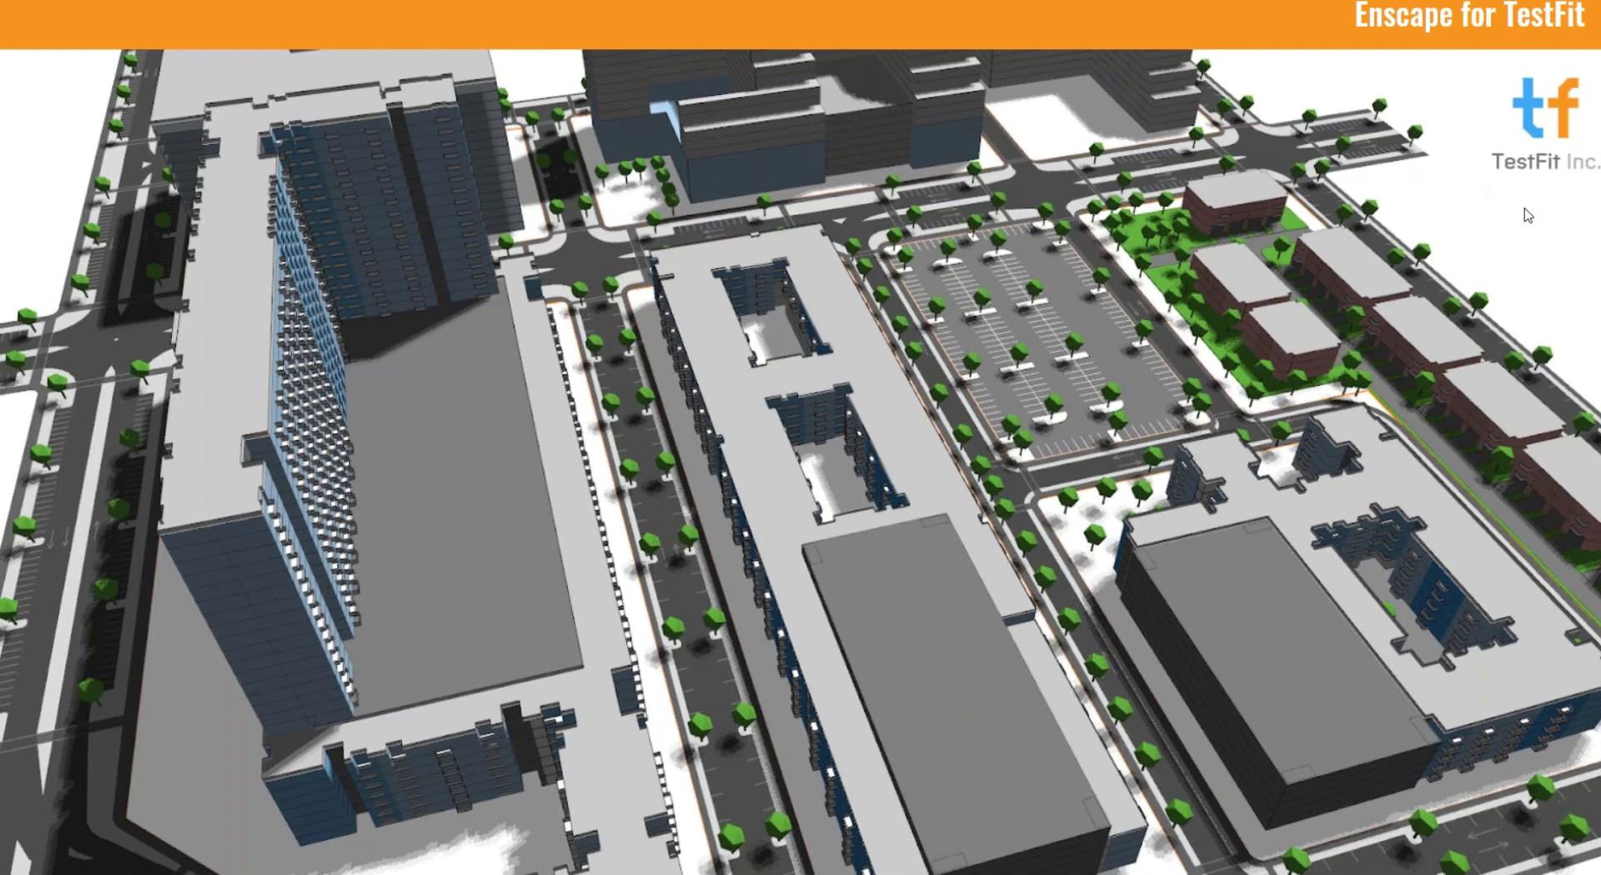
pyautogui.press('Right')
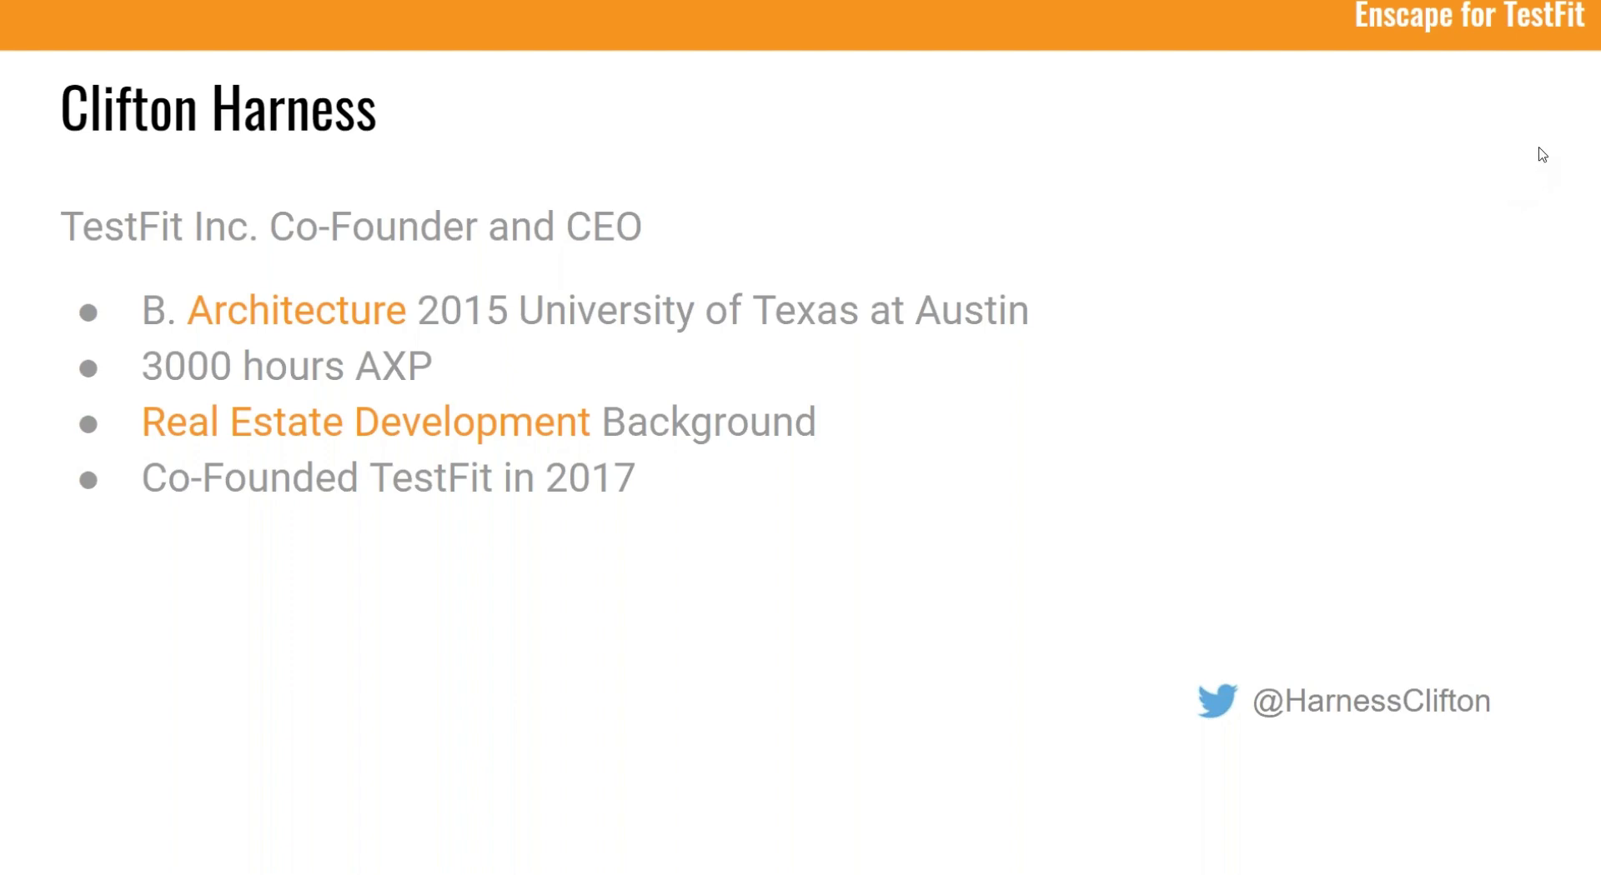
pyautogui.press('Right')
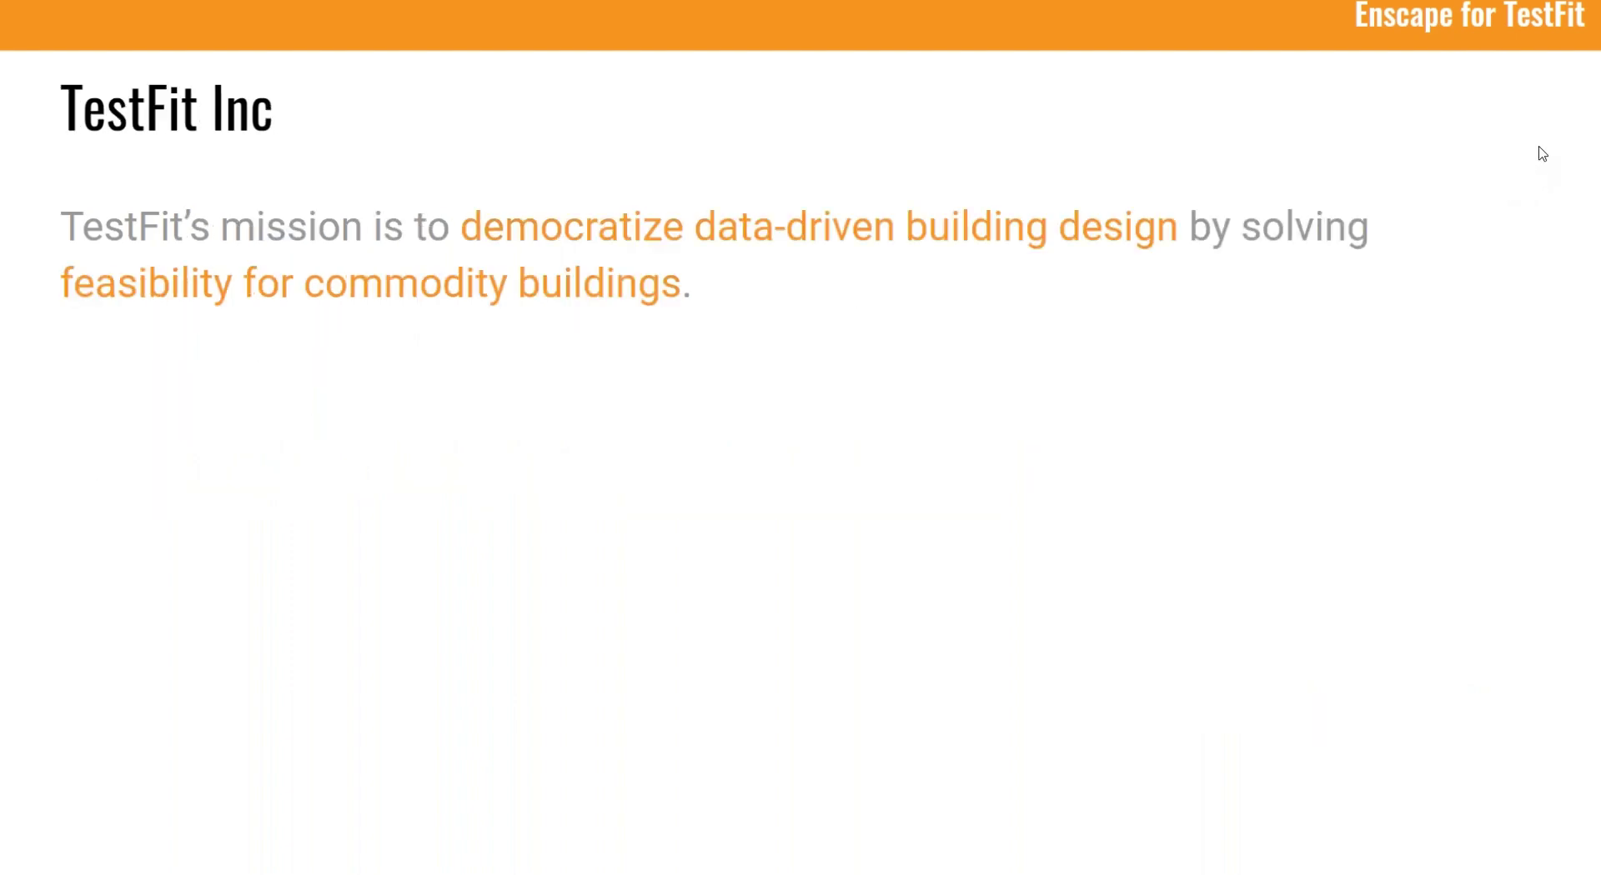
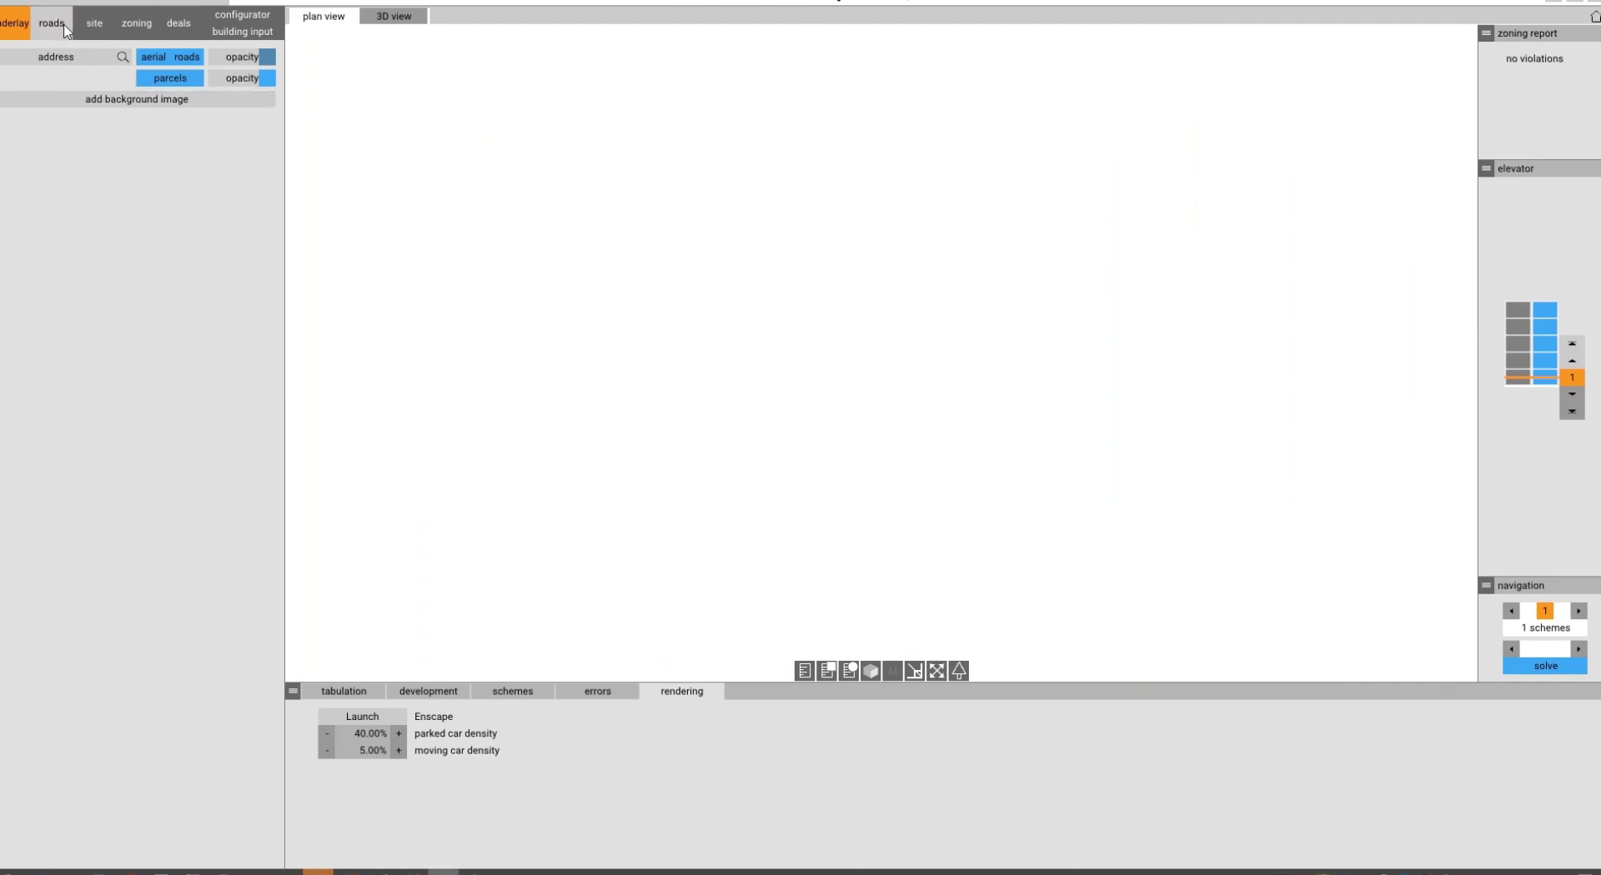
# In TestFit, load the road map underlay for the coordinates 33.001357, -96.695094.
pyautogui.click(28, 66)
pyautogui.write('33.001357, -96.695094')
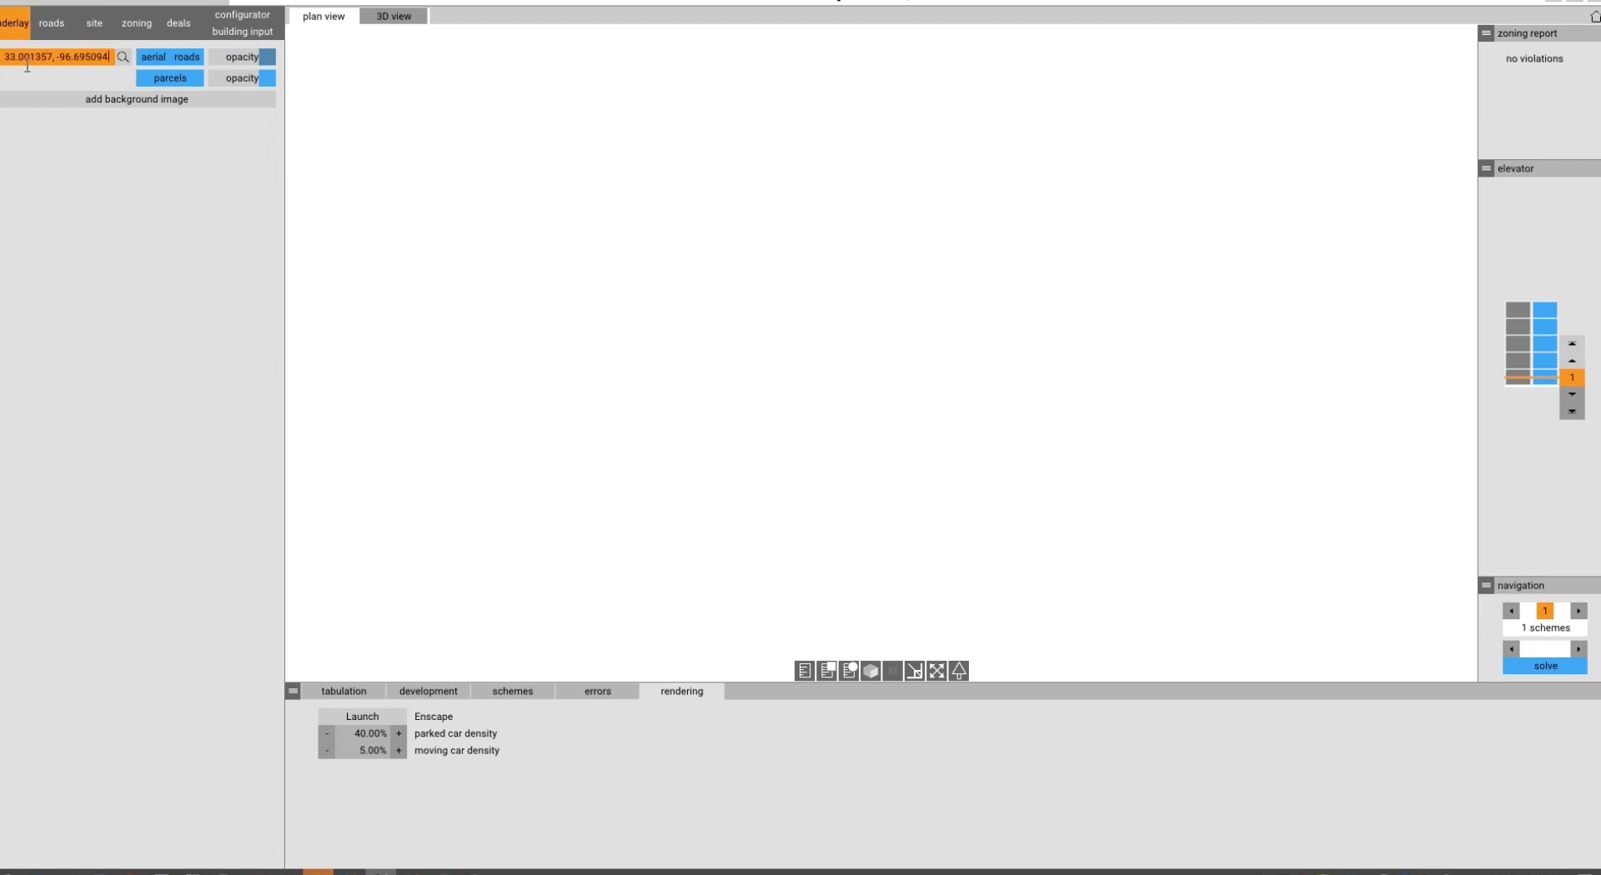
pyautogui.press('Return')
pyautogui.scroll(-5, 490, 327)
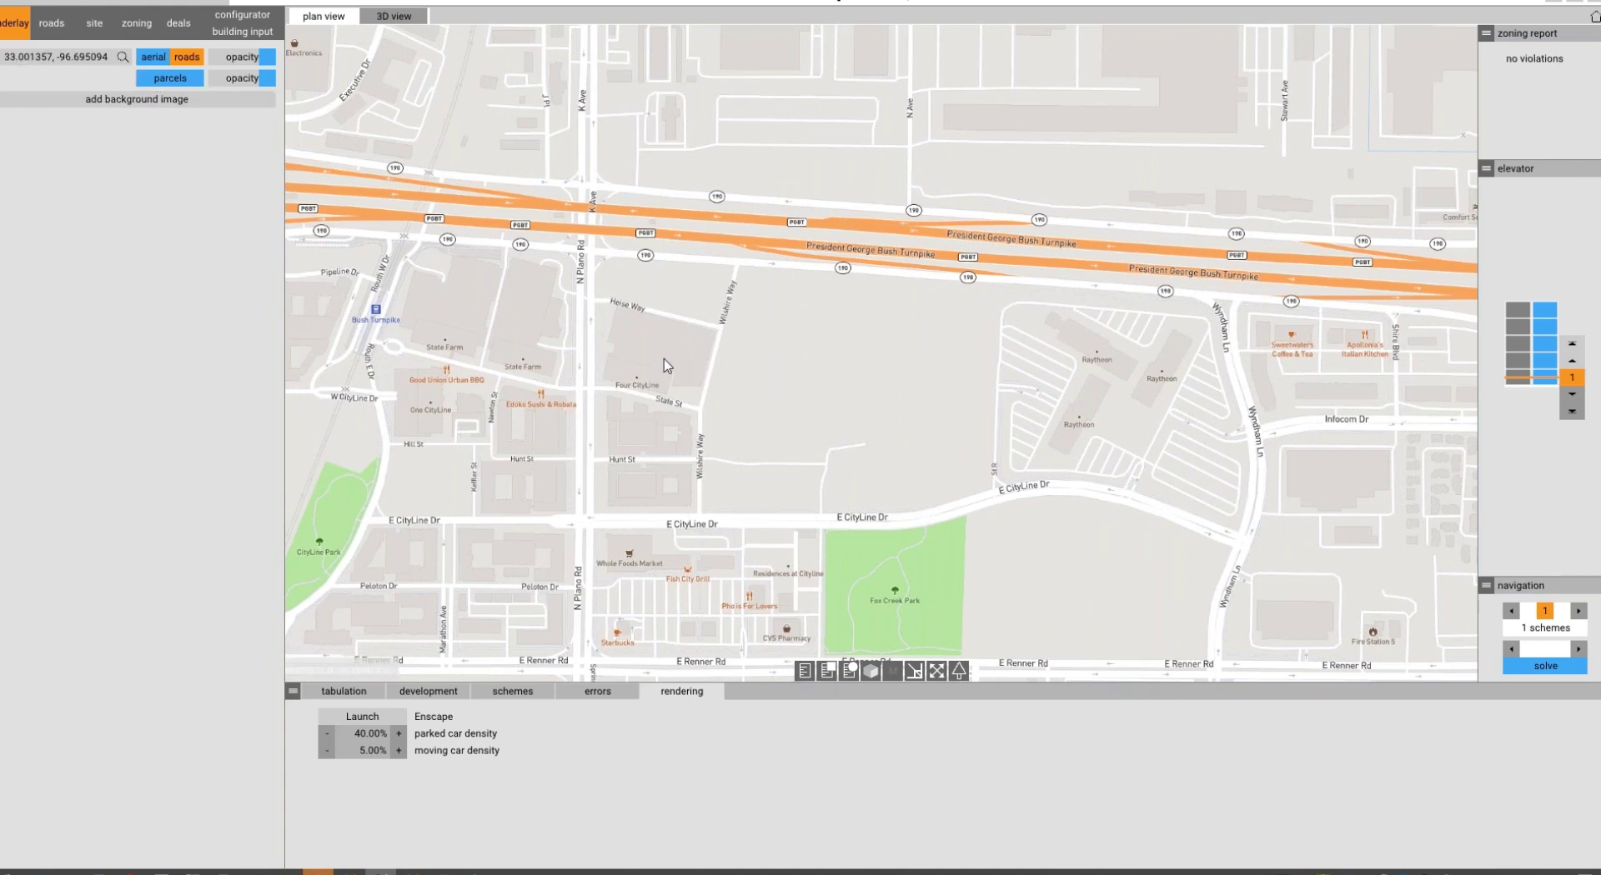
pyautogui.moveTo(667, 367); pyautogui.dragTo(578, 336)
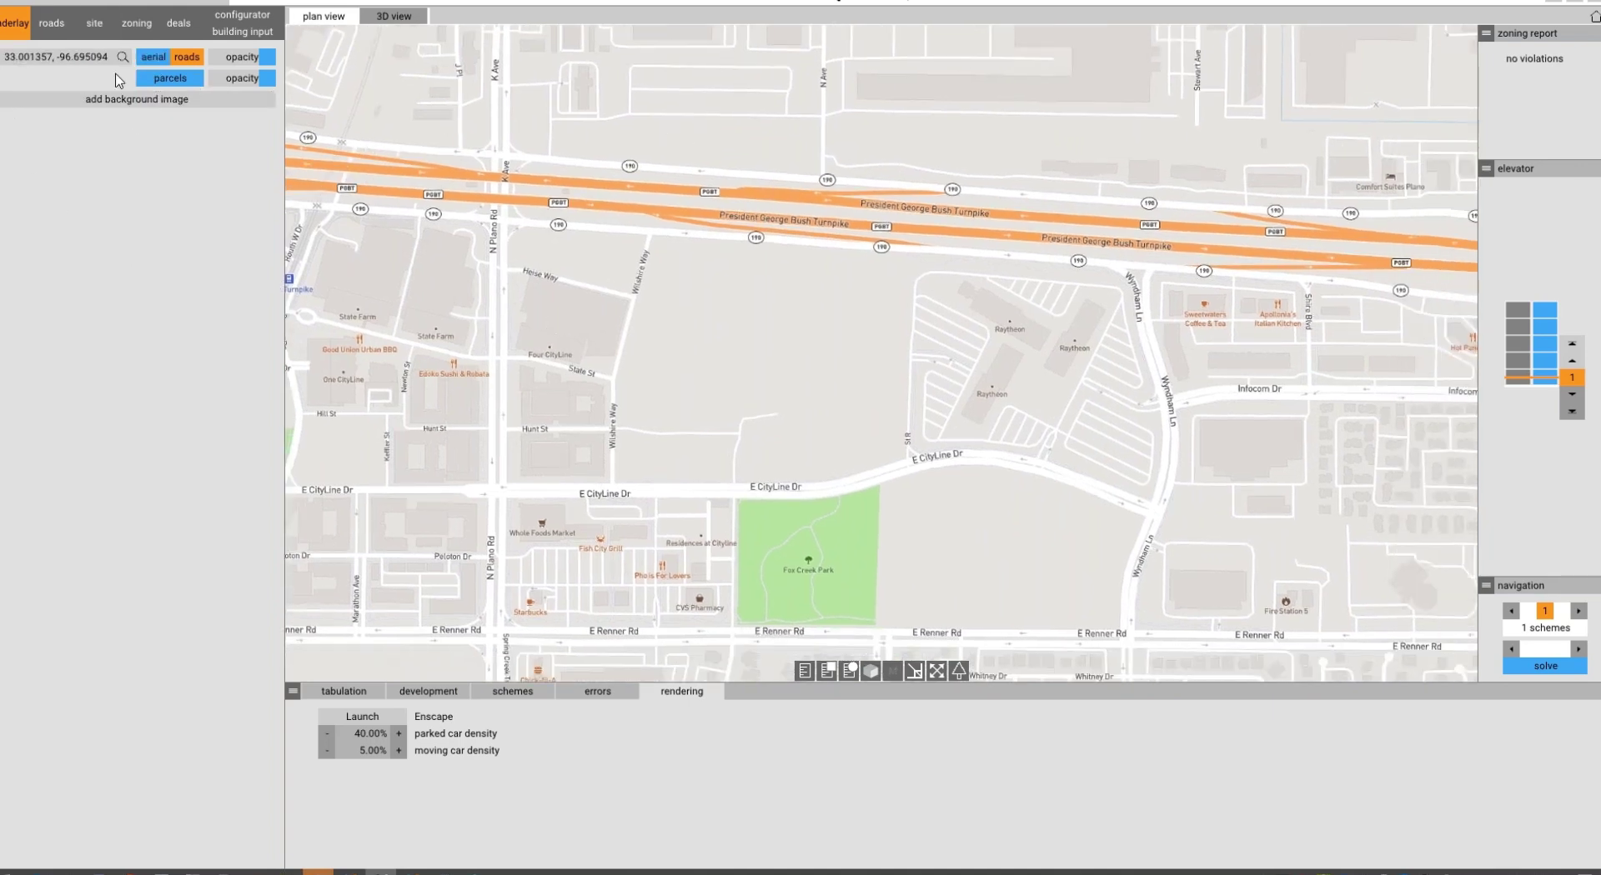
# Switch the site underlay to aerial imagery and center the vacant field beside the office complex.
pyautogui.click(55, 25)
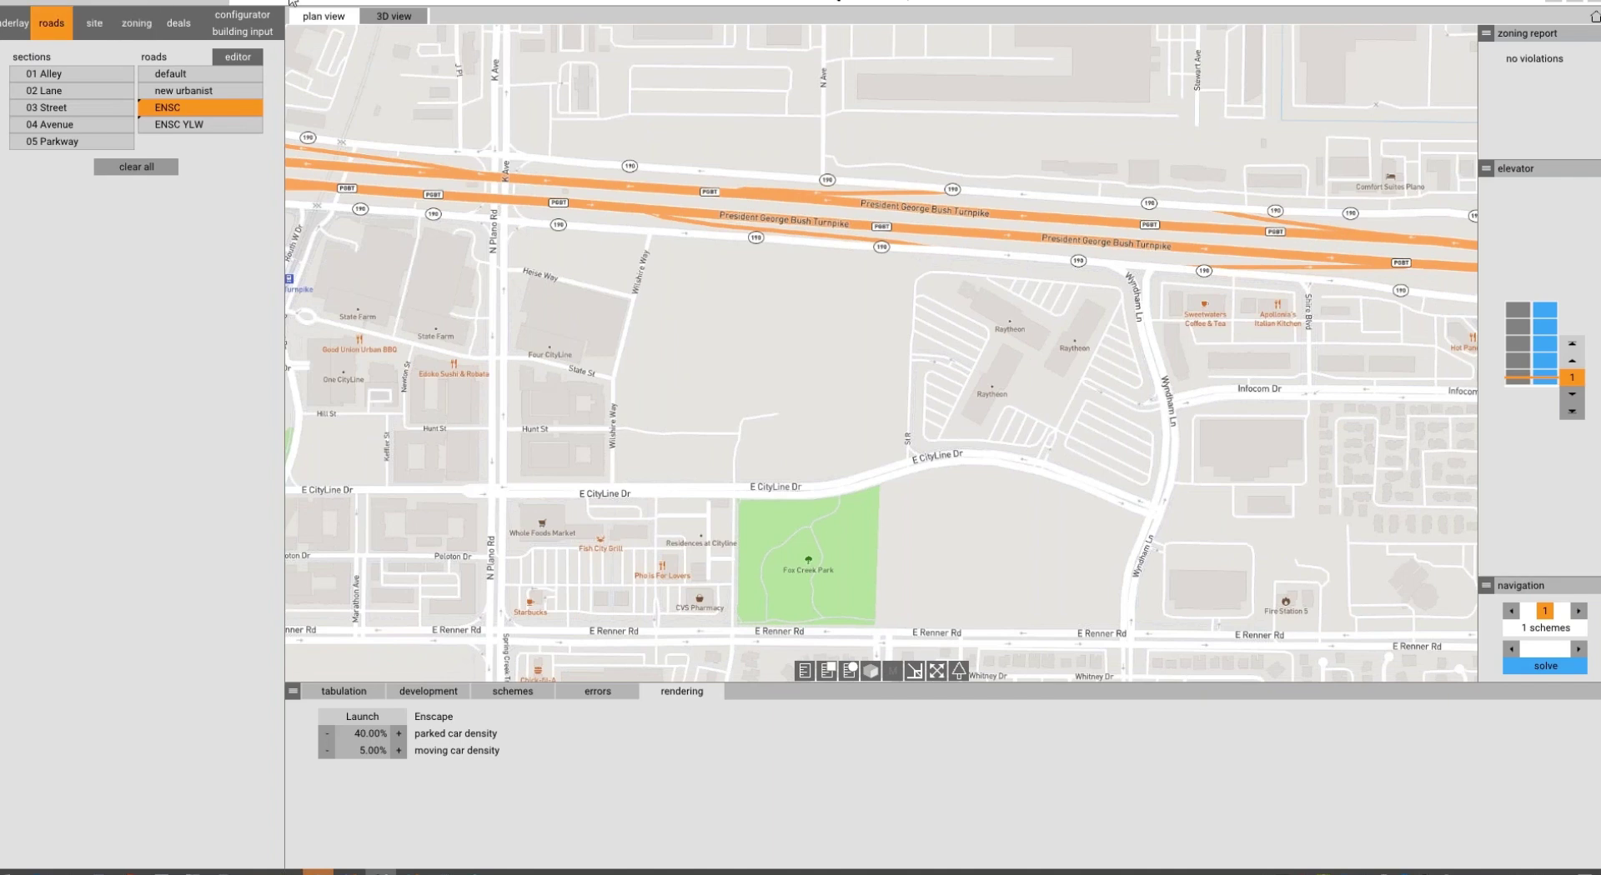
pyautogui.moveTo(631, 214); pyautogui.dragTo(682, 224)
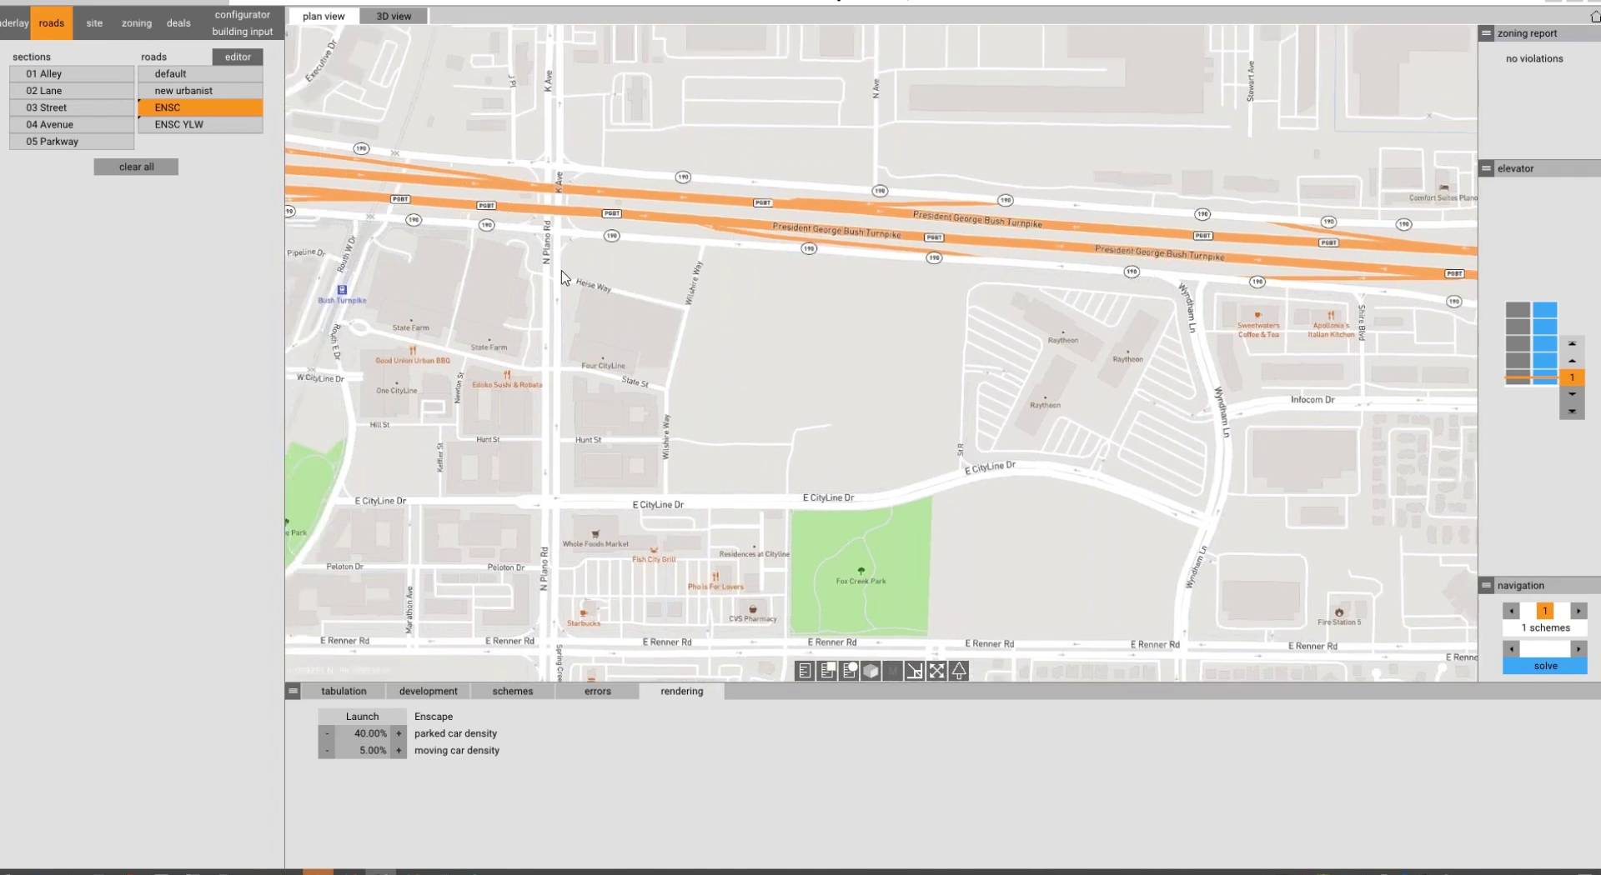
pyautogui.click(15, 24)
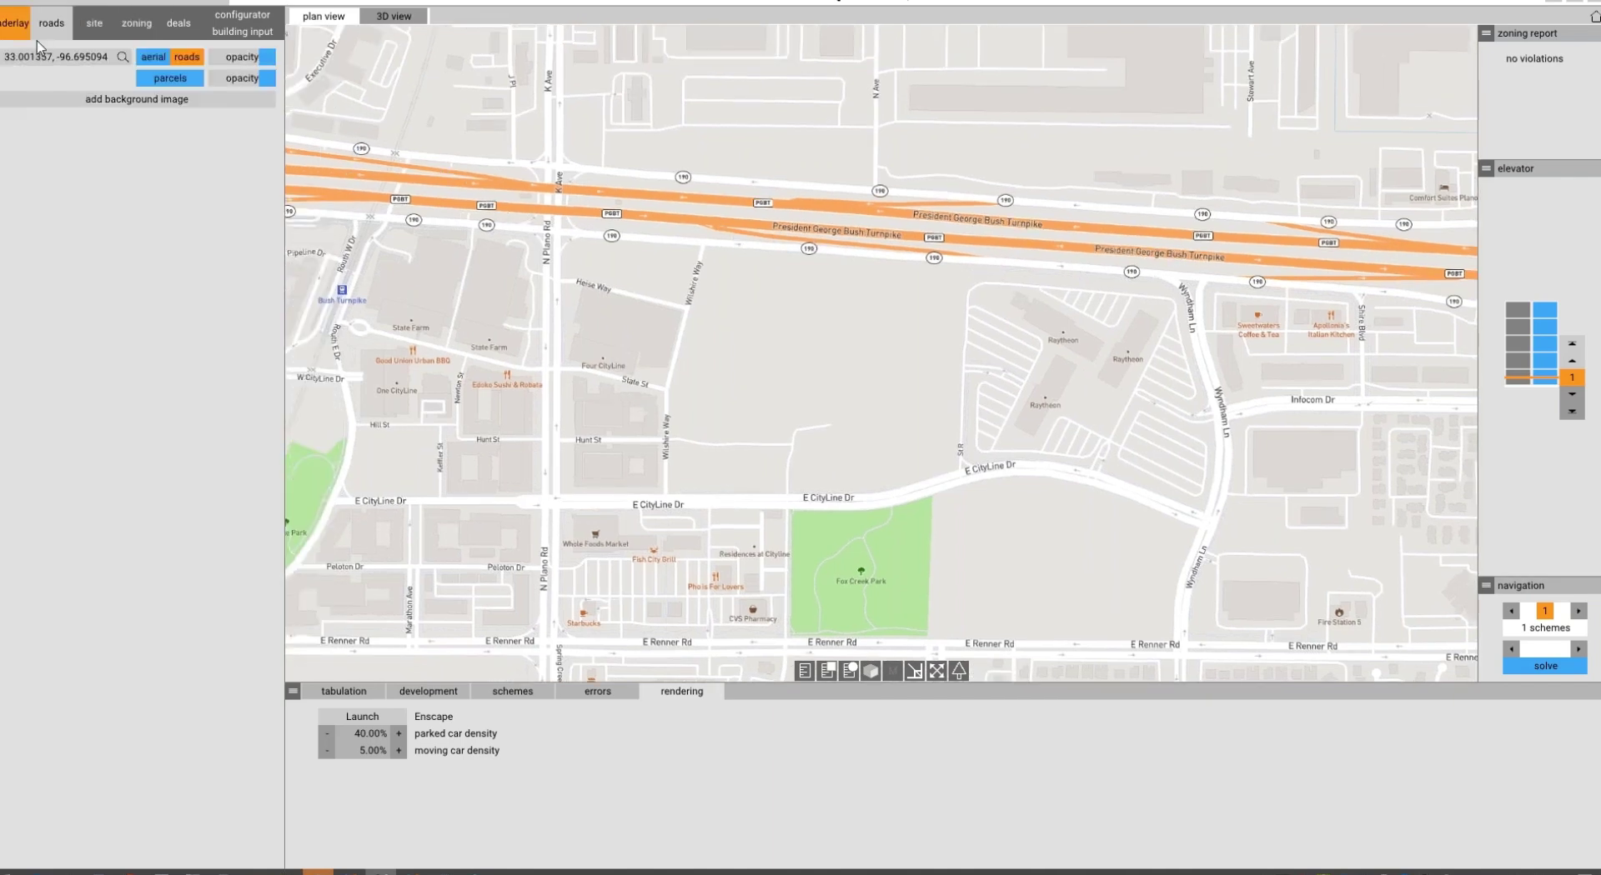
pyautogui.click(152, 56)
pyautogui.scroll(4, 596, 342)
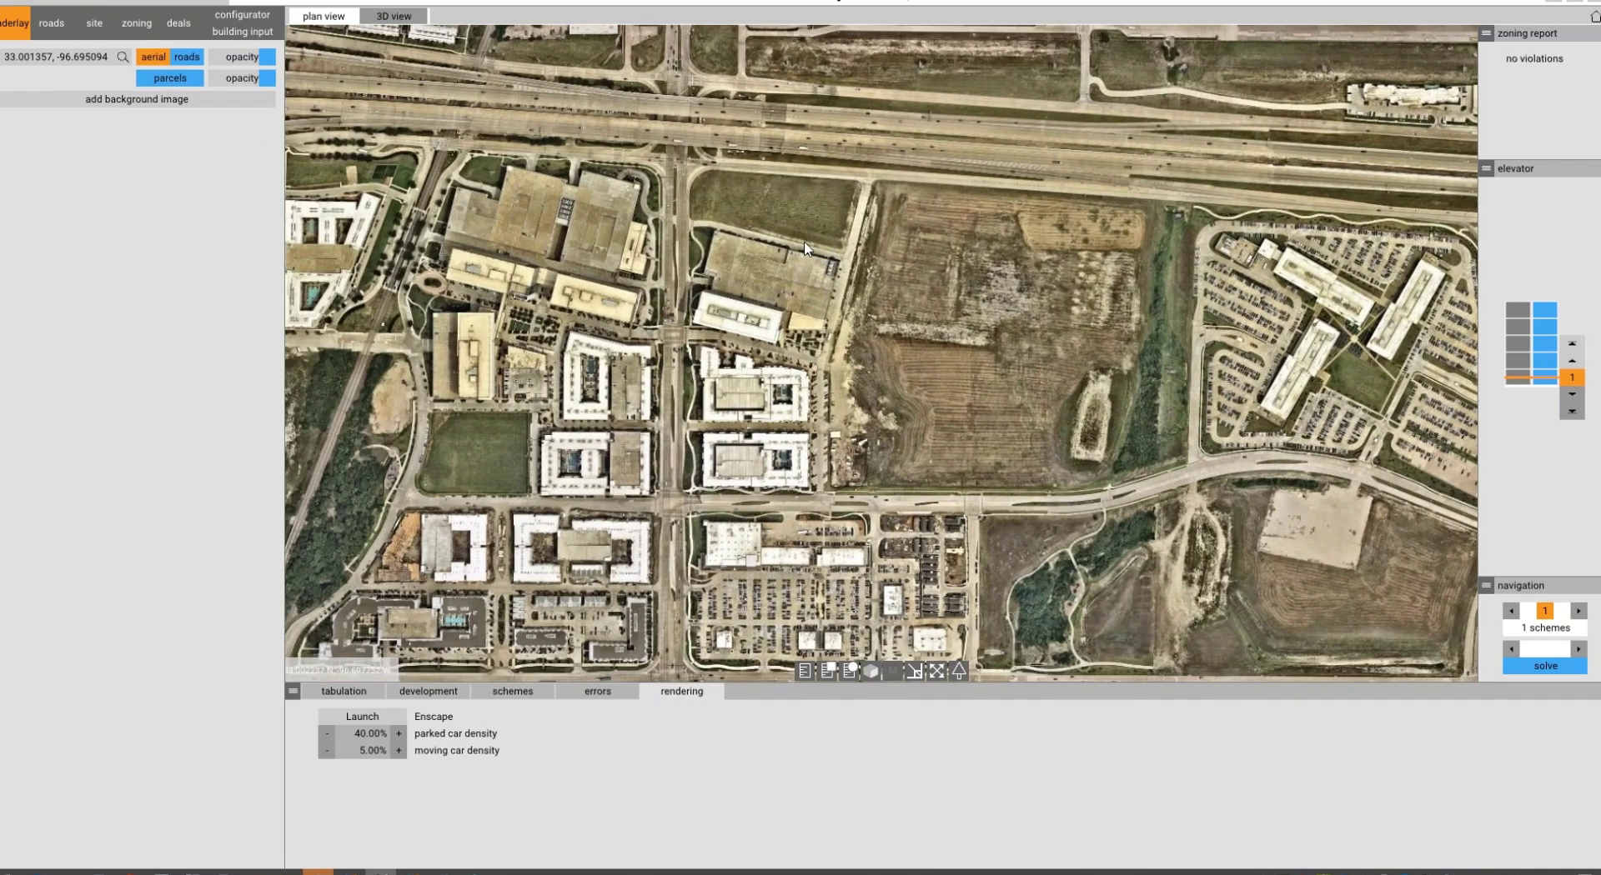
pyautogui.moveTo(805, 248); pyautogui.dragTo(615, 239)
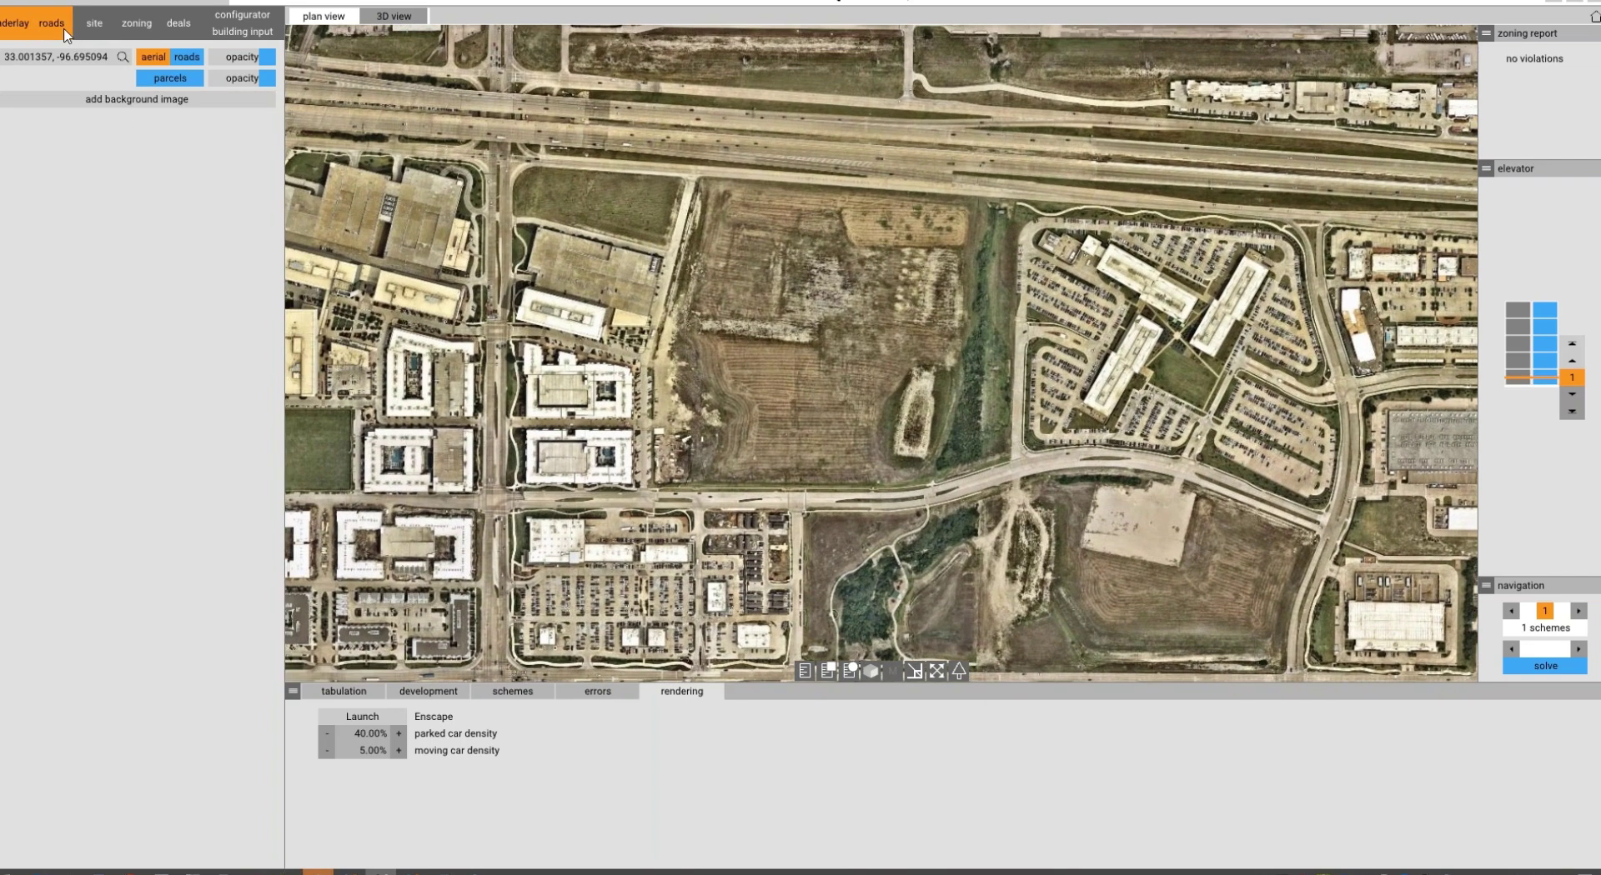
# Examine the ENSC road sections, from alley to parkway, in the road editor and return to the building plan.
pyautogui.click(65, 30)
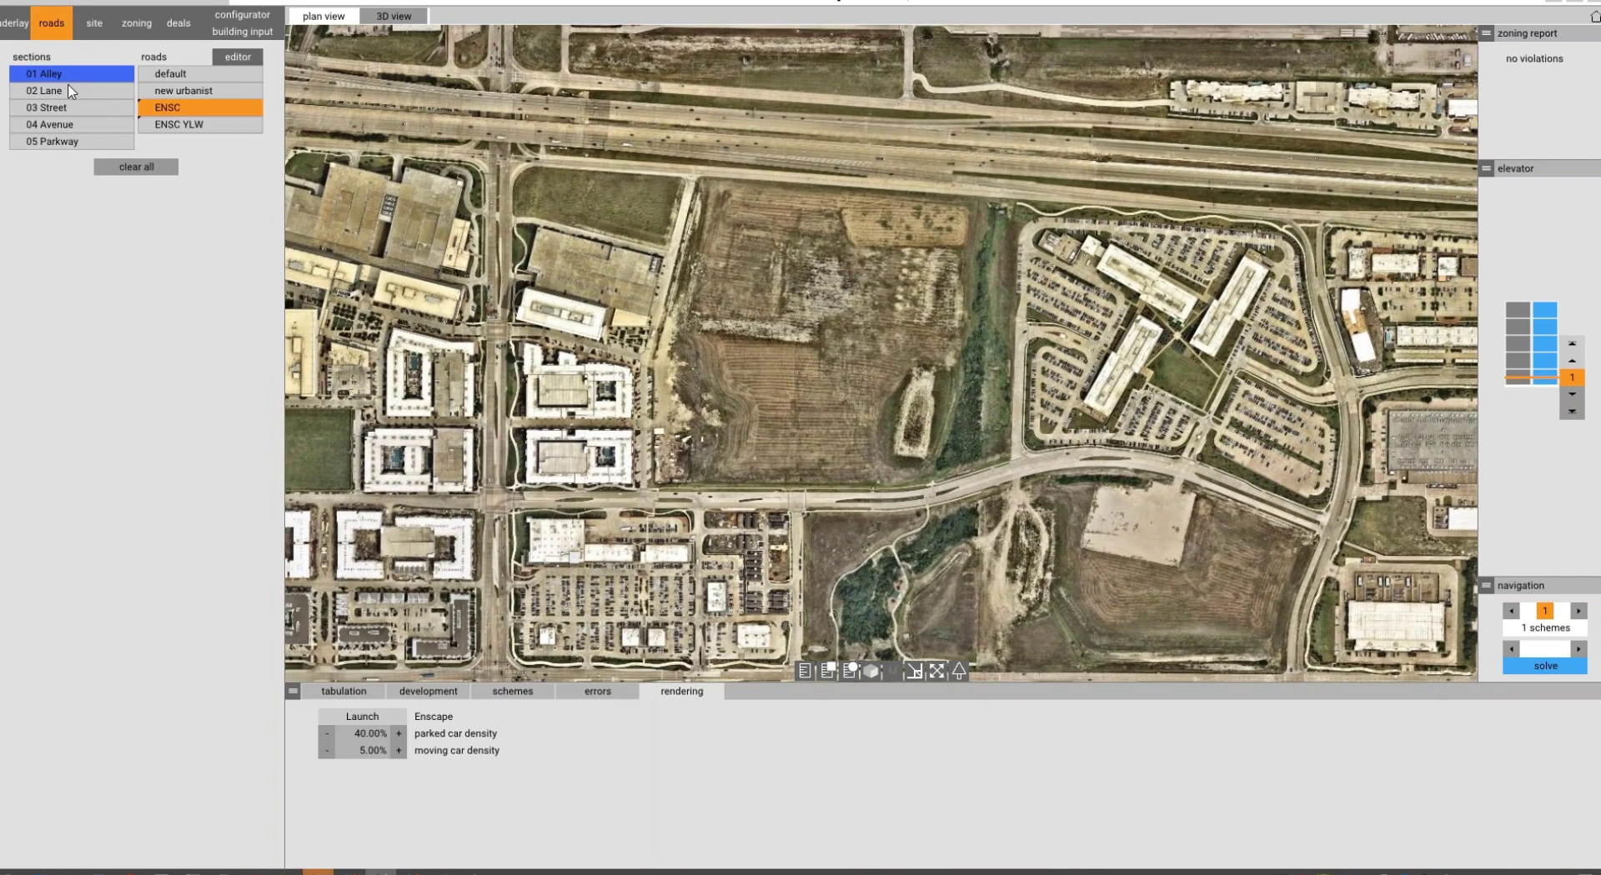
pyautogui.click(254, 58)
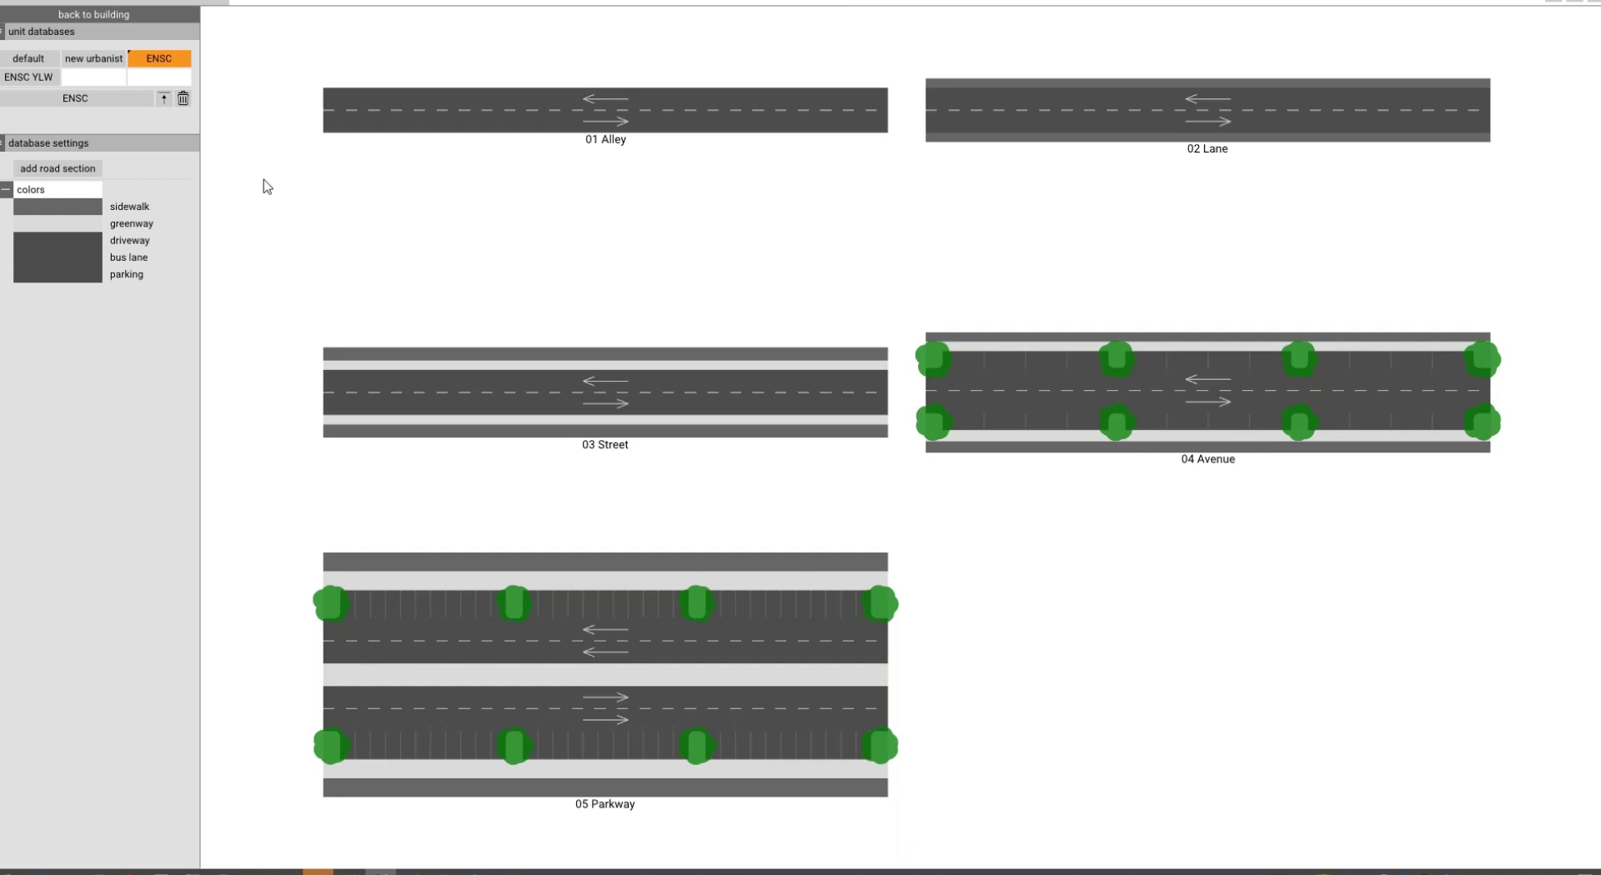
pyautogui.click(94, 14)
# Draw a closed ENSC 03 Street loop around the vacant field, about 1136 ft along the highway and 1238 ft on the east side.
pyautogui.click(103, 112)
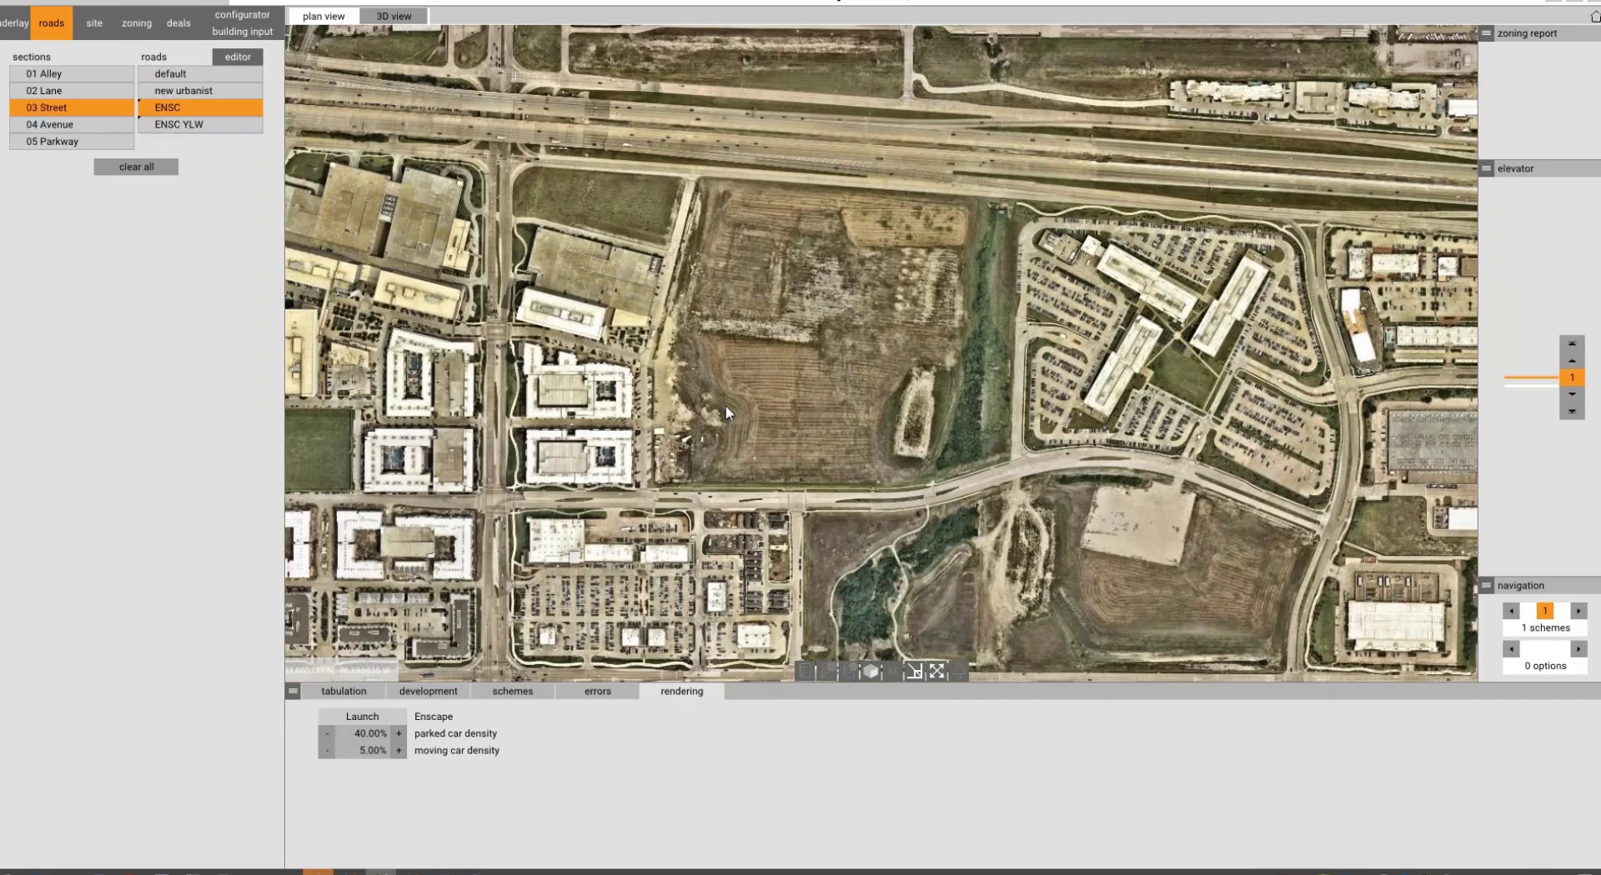
pyautogui.scroll(6, 634, 508)
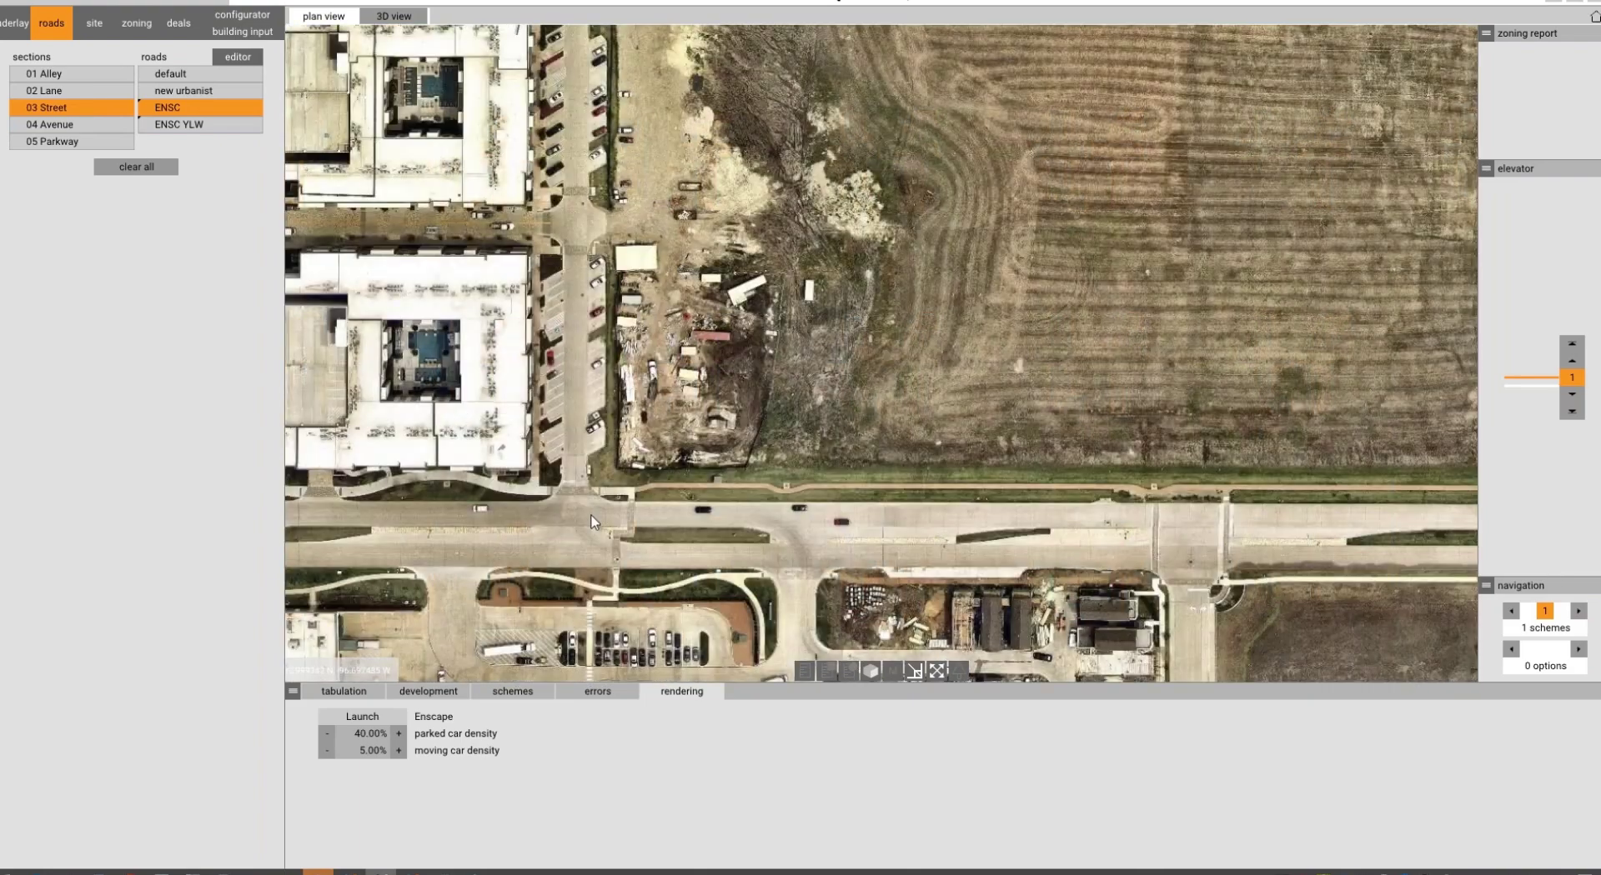
pyautogui.click(592, 523)
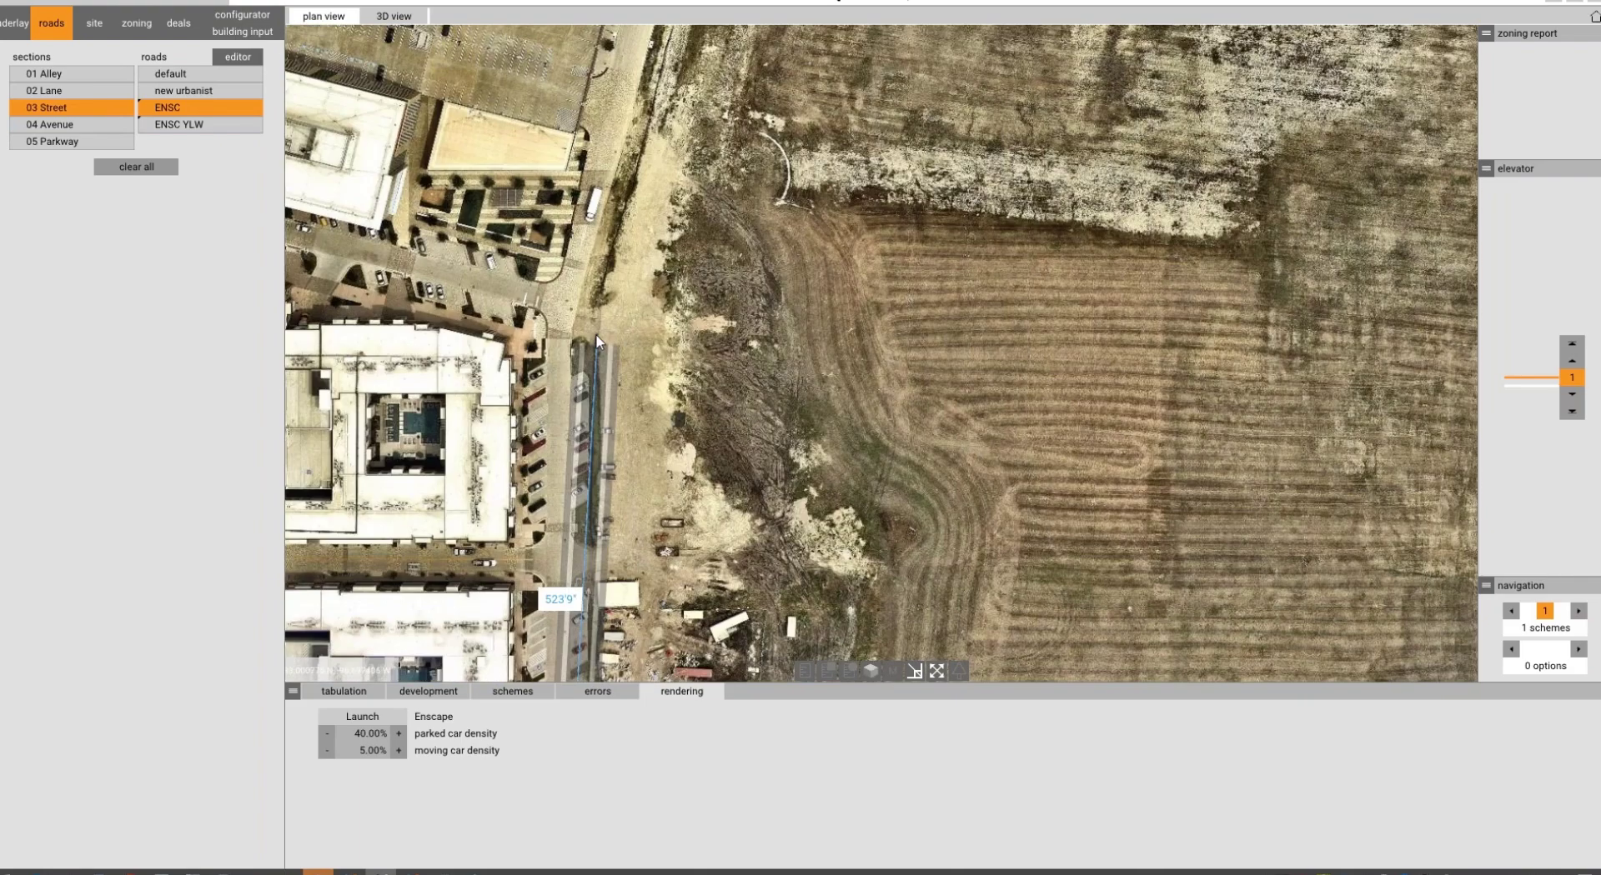
pyautogui.click(574, 319)
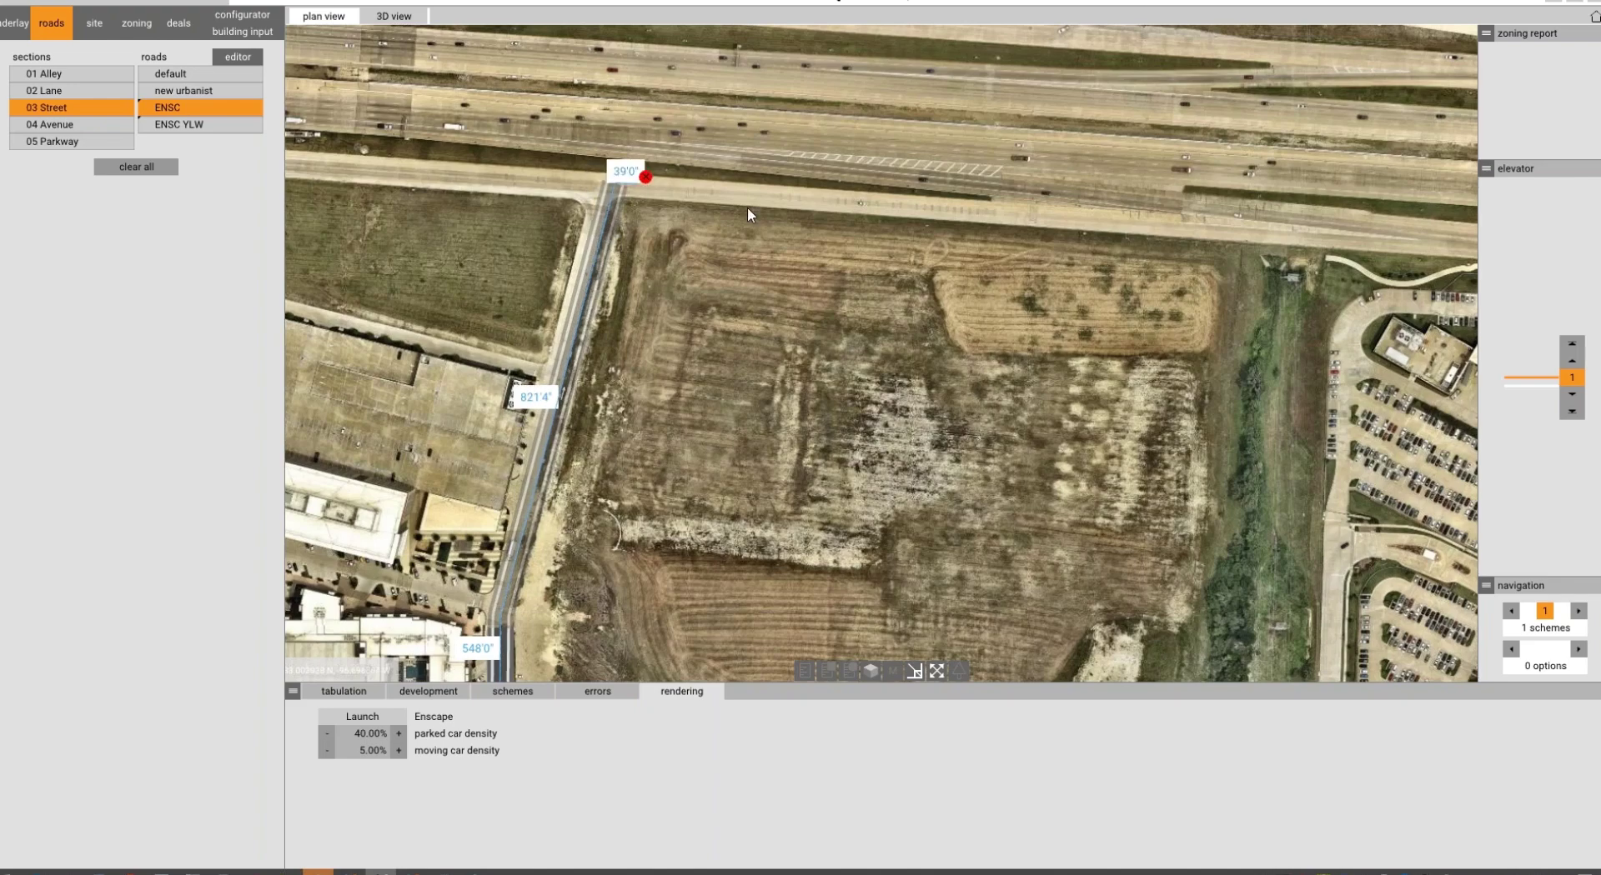
pyautogui.click(613, 189)
pyautogui.click(1238, 238)
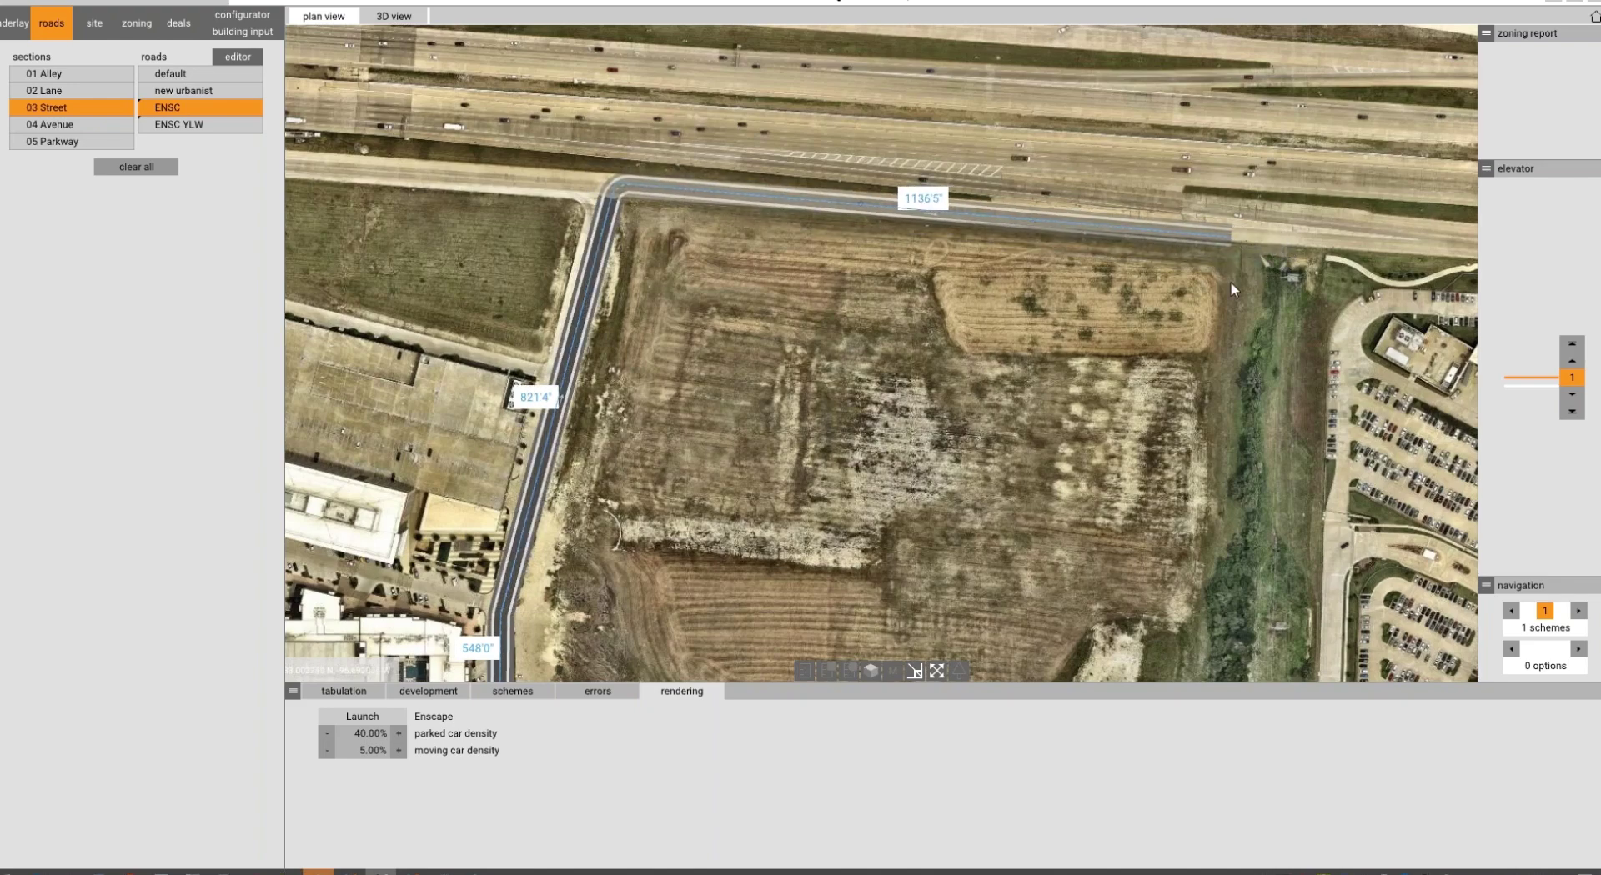
pyautogui.click(1183, 525)
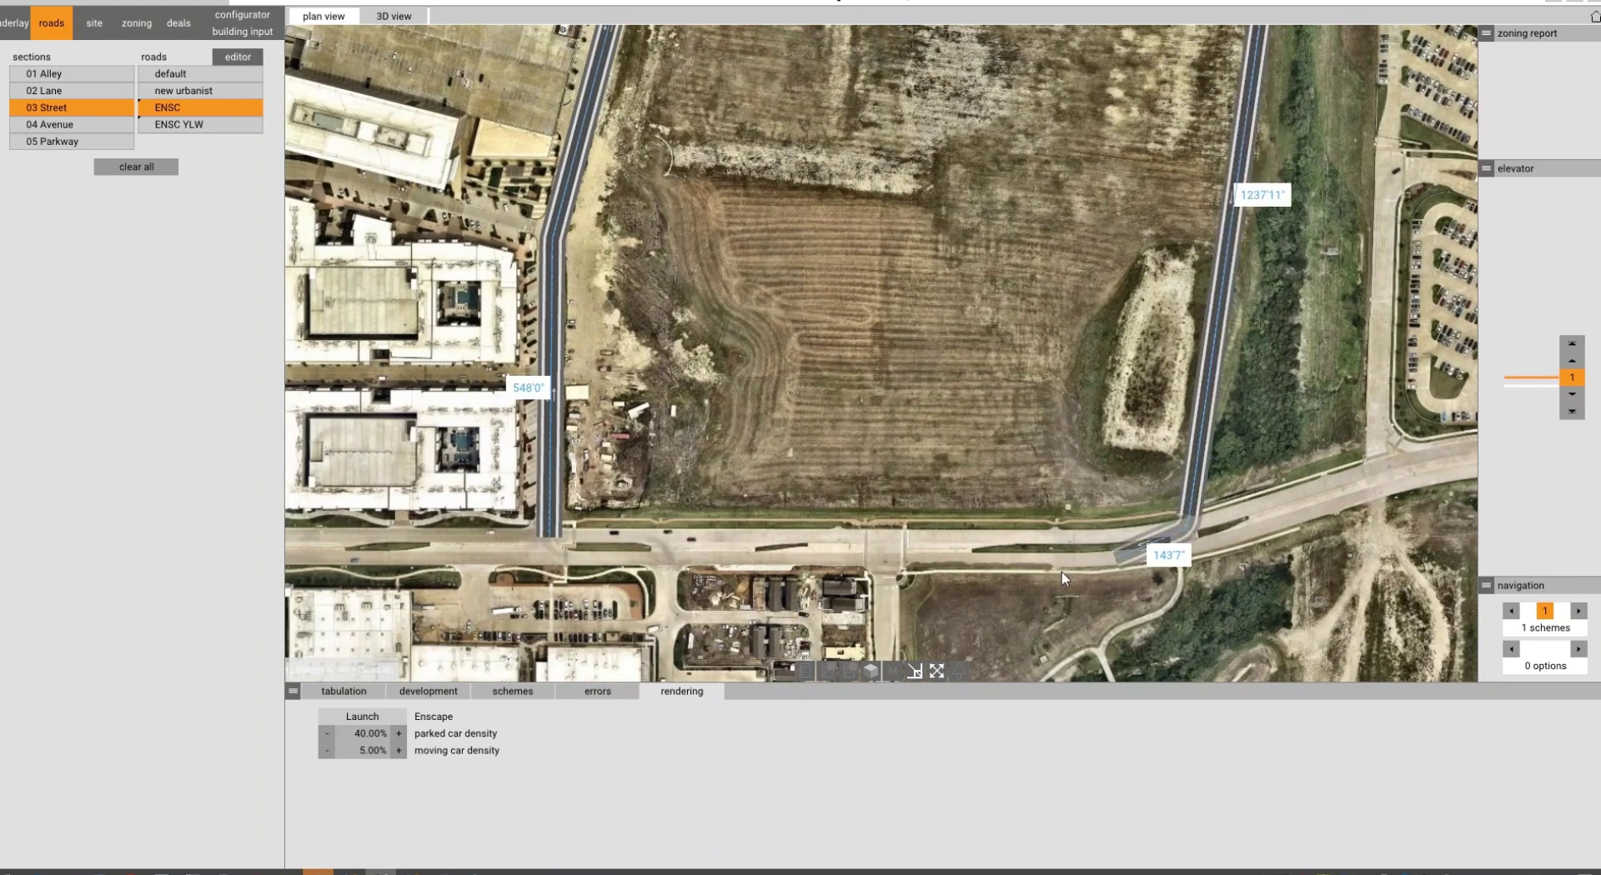
pyautogui.click(897, 528)
pyautogui.click(554, 532)
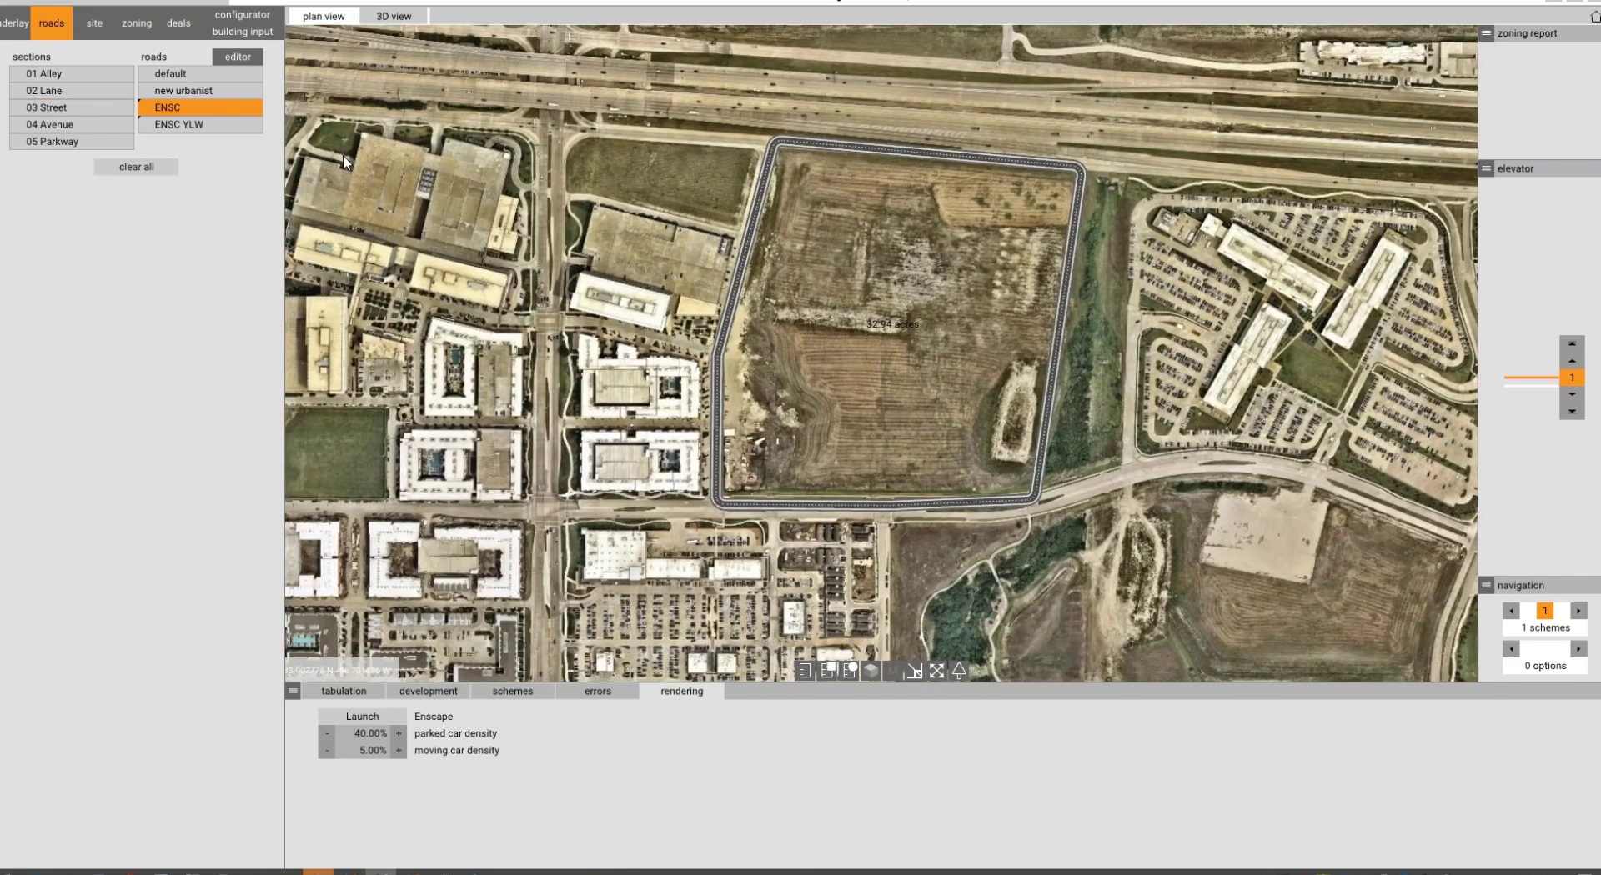
# Draw a 04 Avenue road about 802 ft long from the bend in the west perimeter street into the field.
pyautogui.click(83, 124)
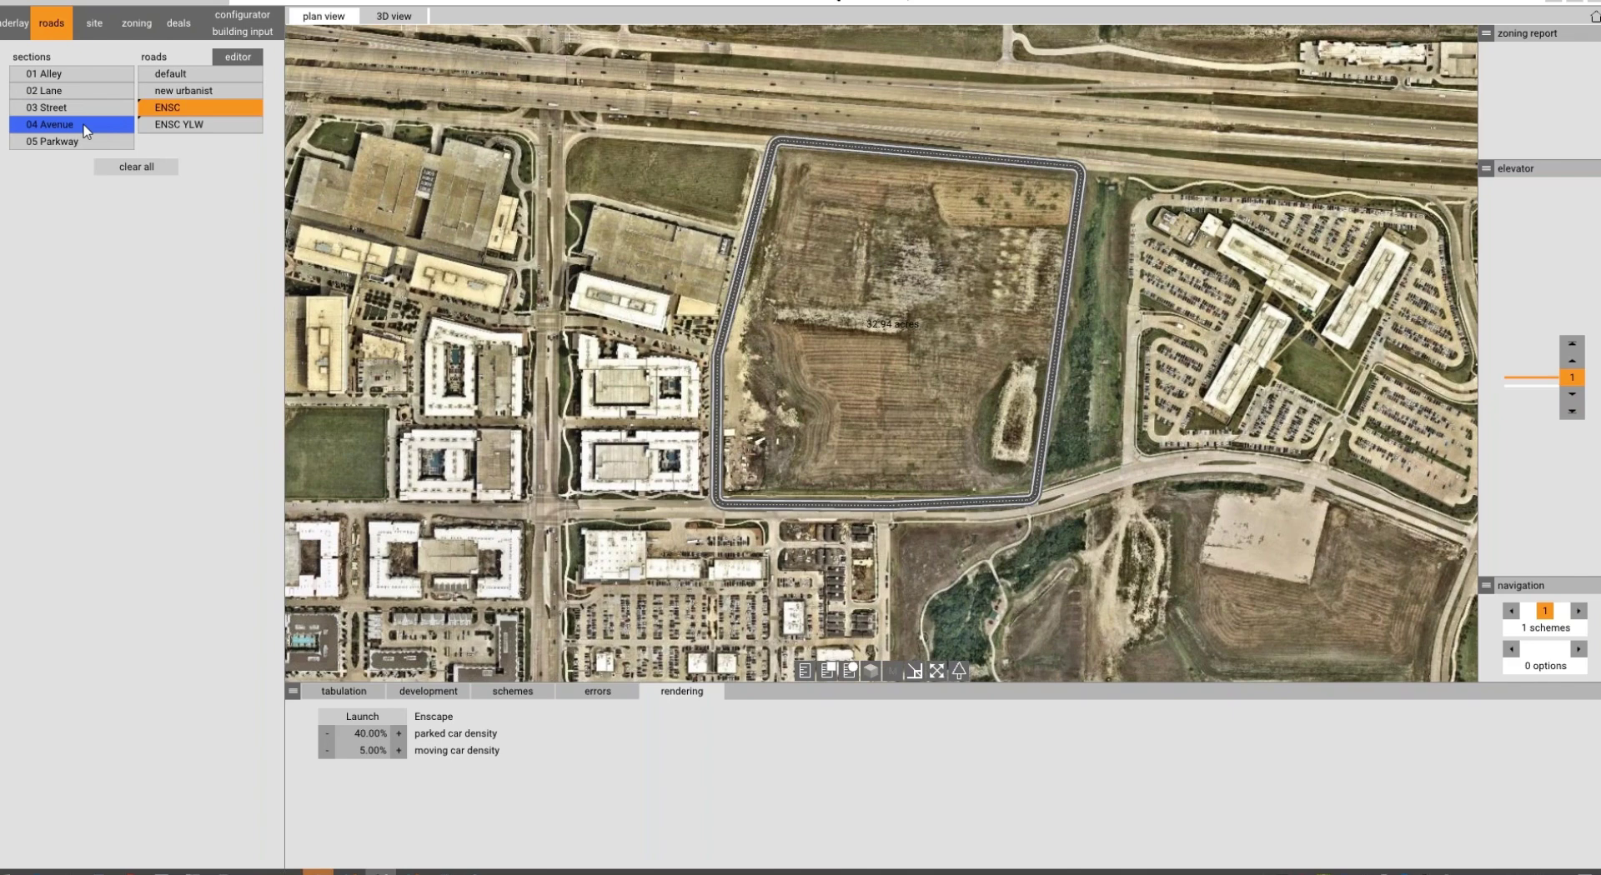
pyautogui.moveTo(692, 270); pyautogui.dragTo(785, 287, button='middle')
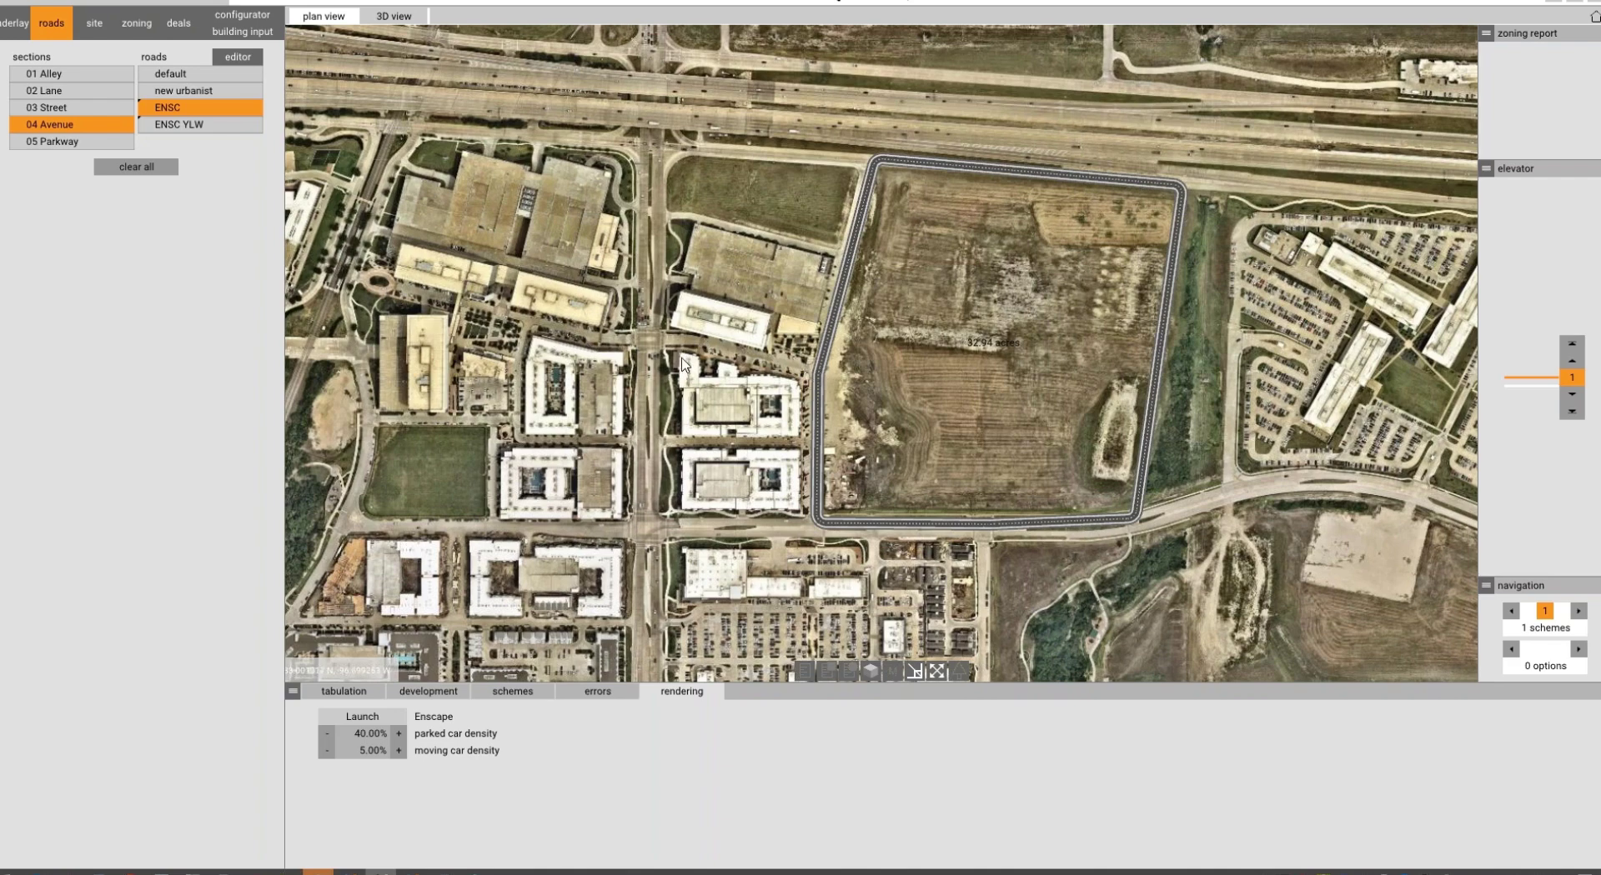
pyautogui.scroll(3, 819, 378)
pyautogui.click(834, 378)
pyautogui.scroll(-3, 868, 325)
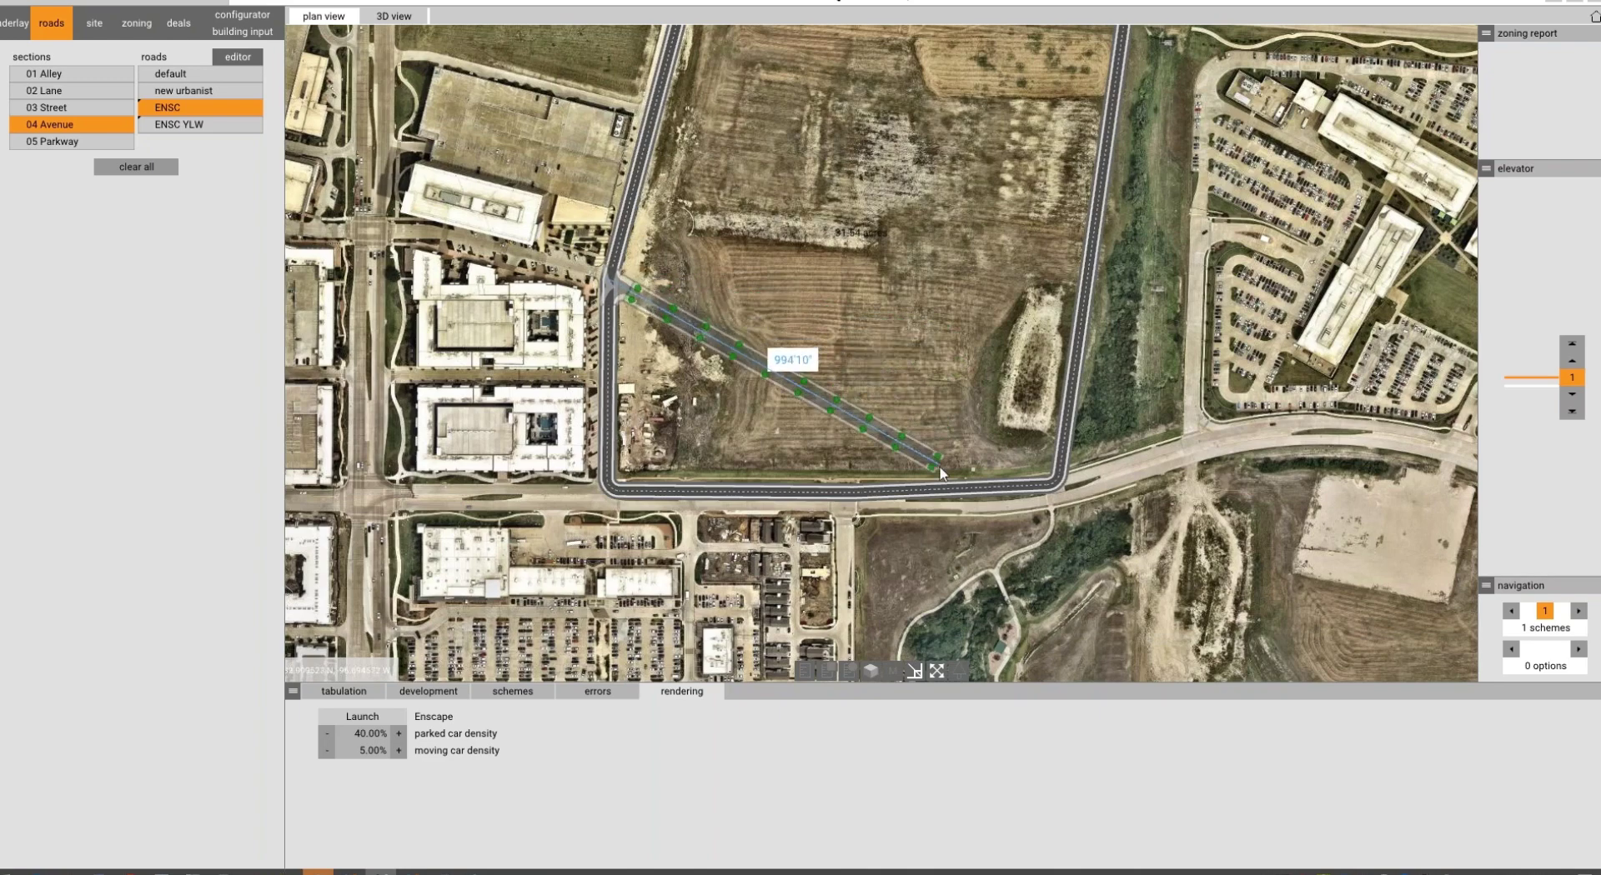
pyautogui.moveTo(1034, 342); pyautogui.dragTo(1200, 373, button='middle')
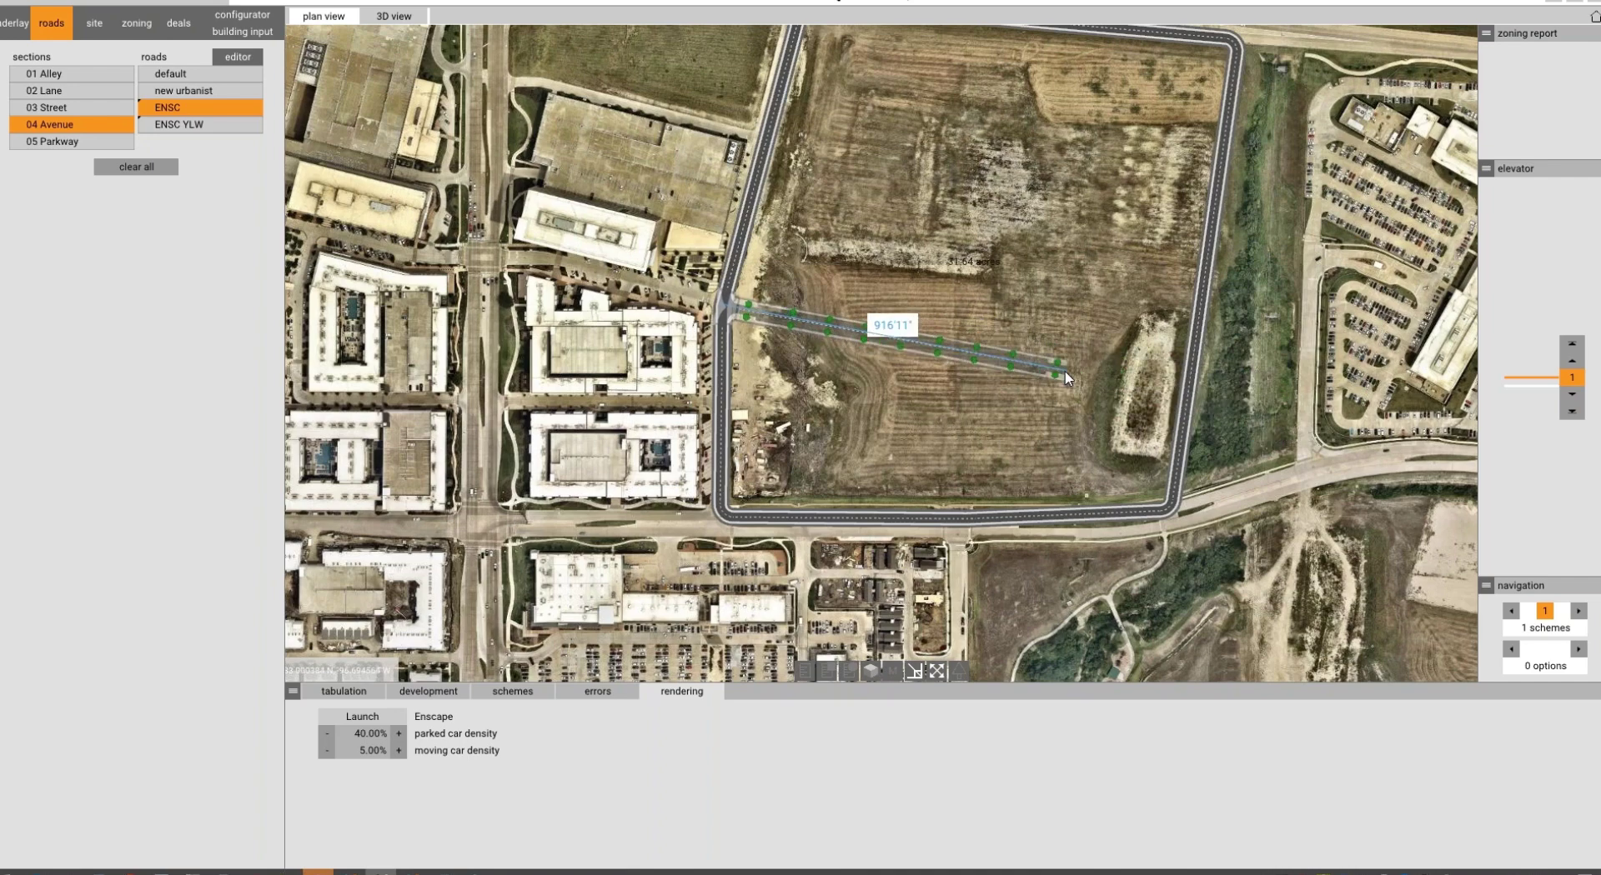
pyautogui.click(1033, 356)
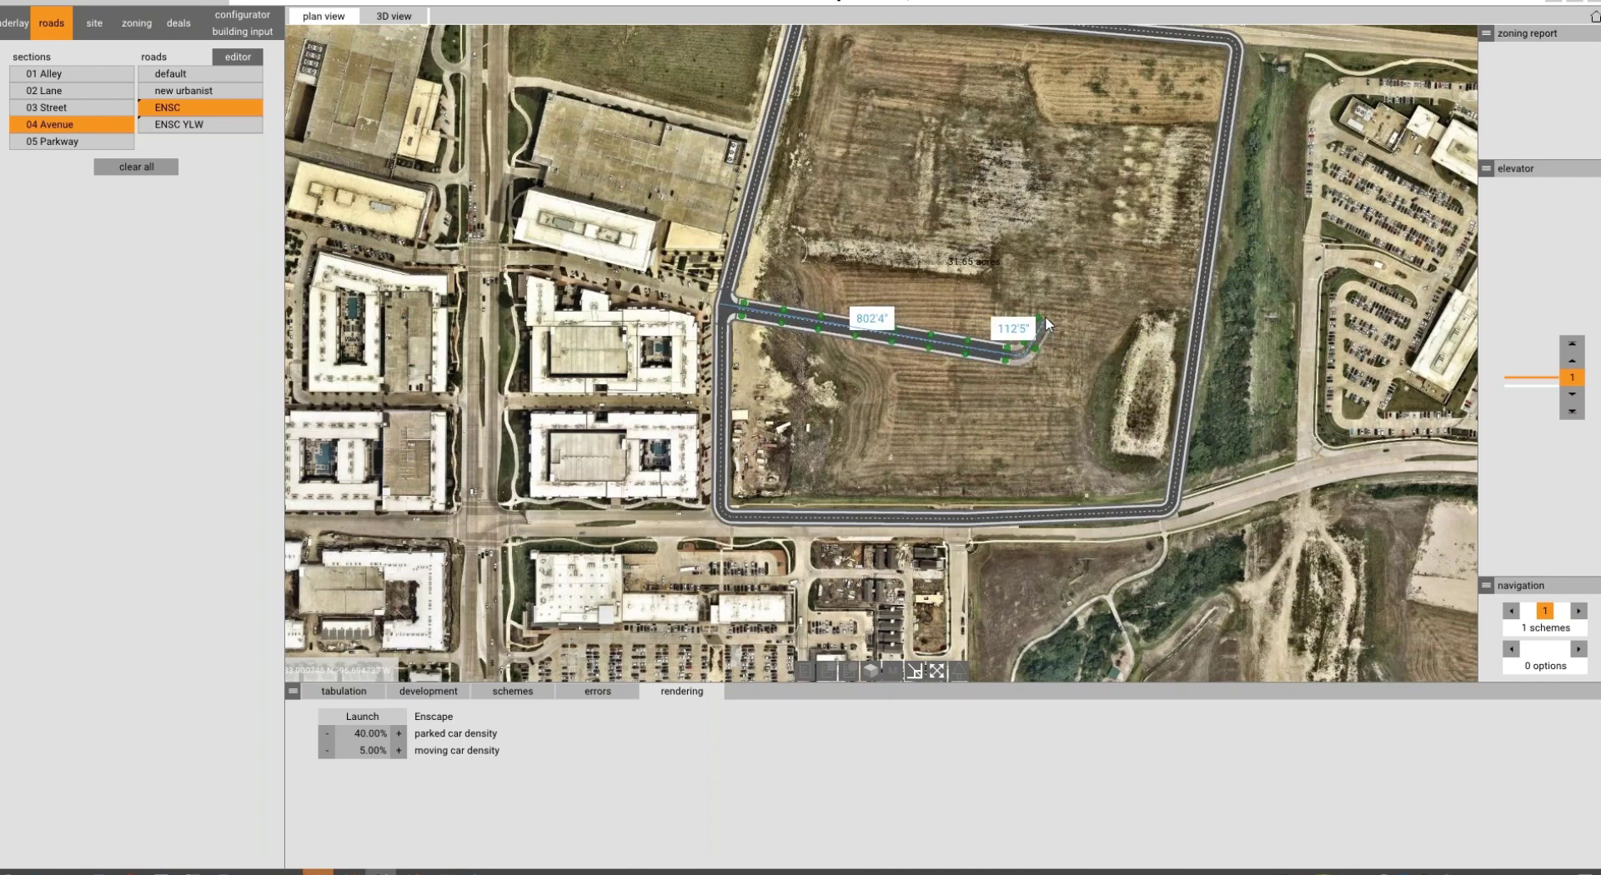
# Extend the avenue from its inner end to the north perimeter street and add a branch about 466 ft long to the south perimeter street.
pyautogui.moveTo(1030, 266); pyautogui.dragTo(1030, 332, button='middle')
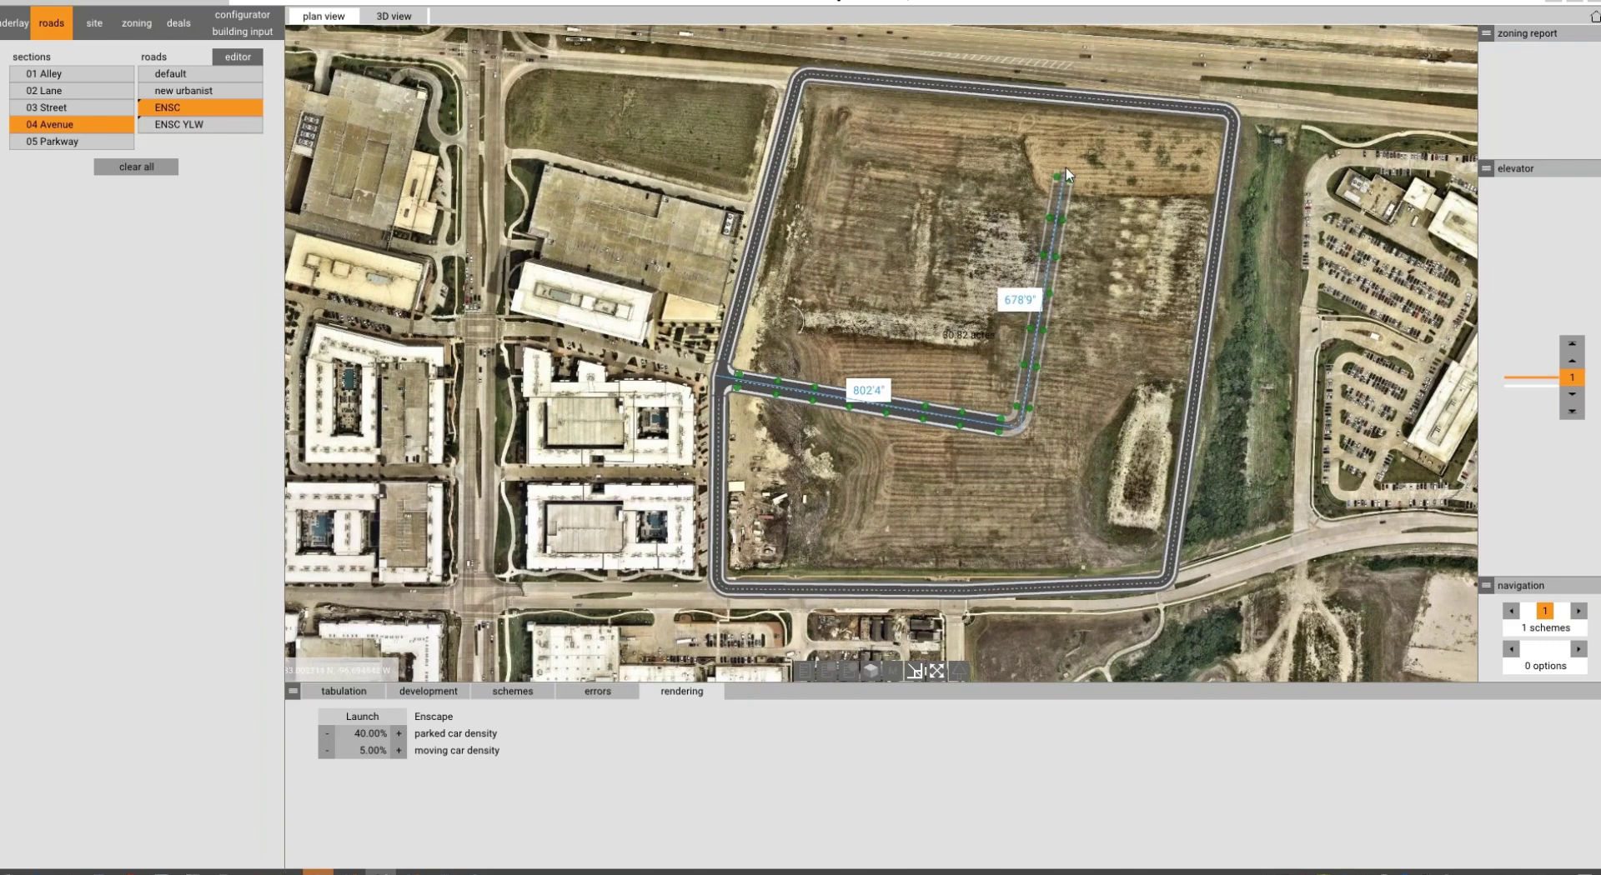
pyautogui.click(1080, 100)
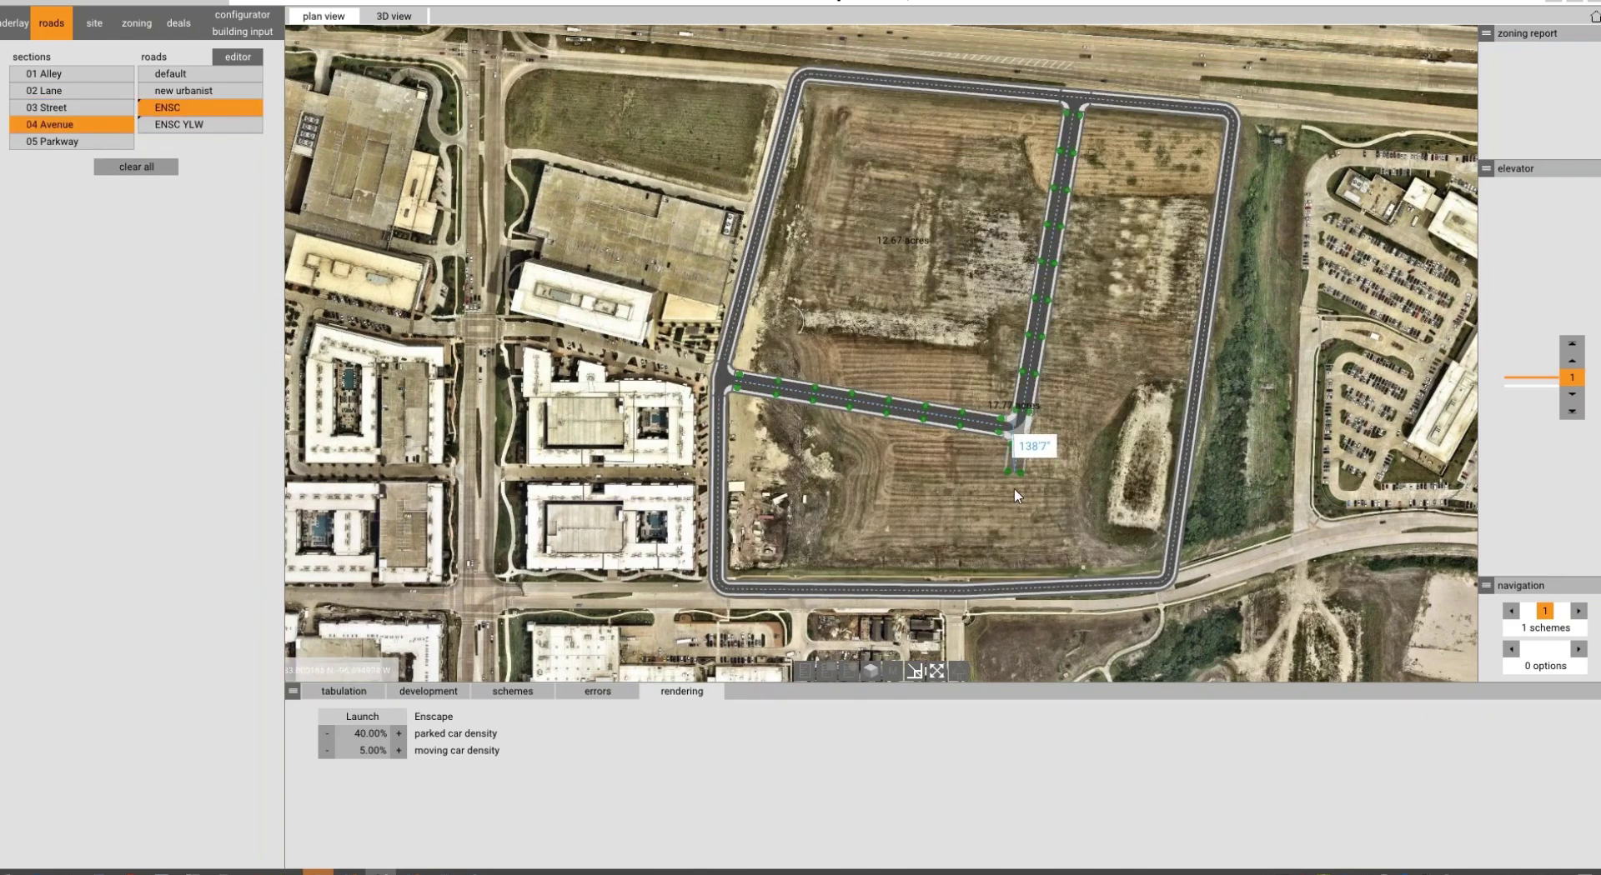
pyautogui.click(1031, 594)
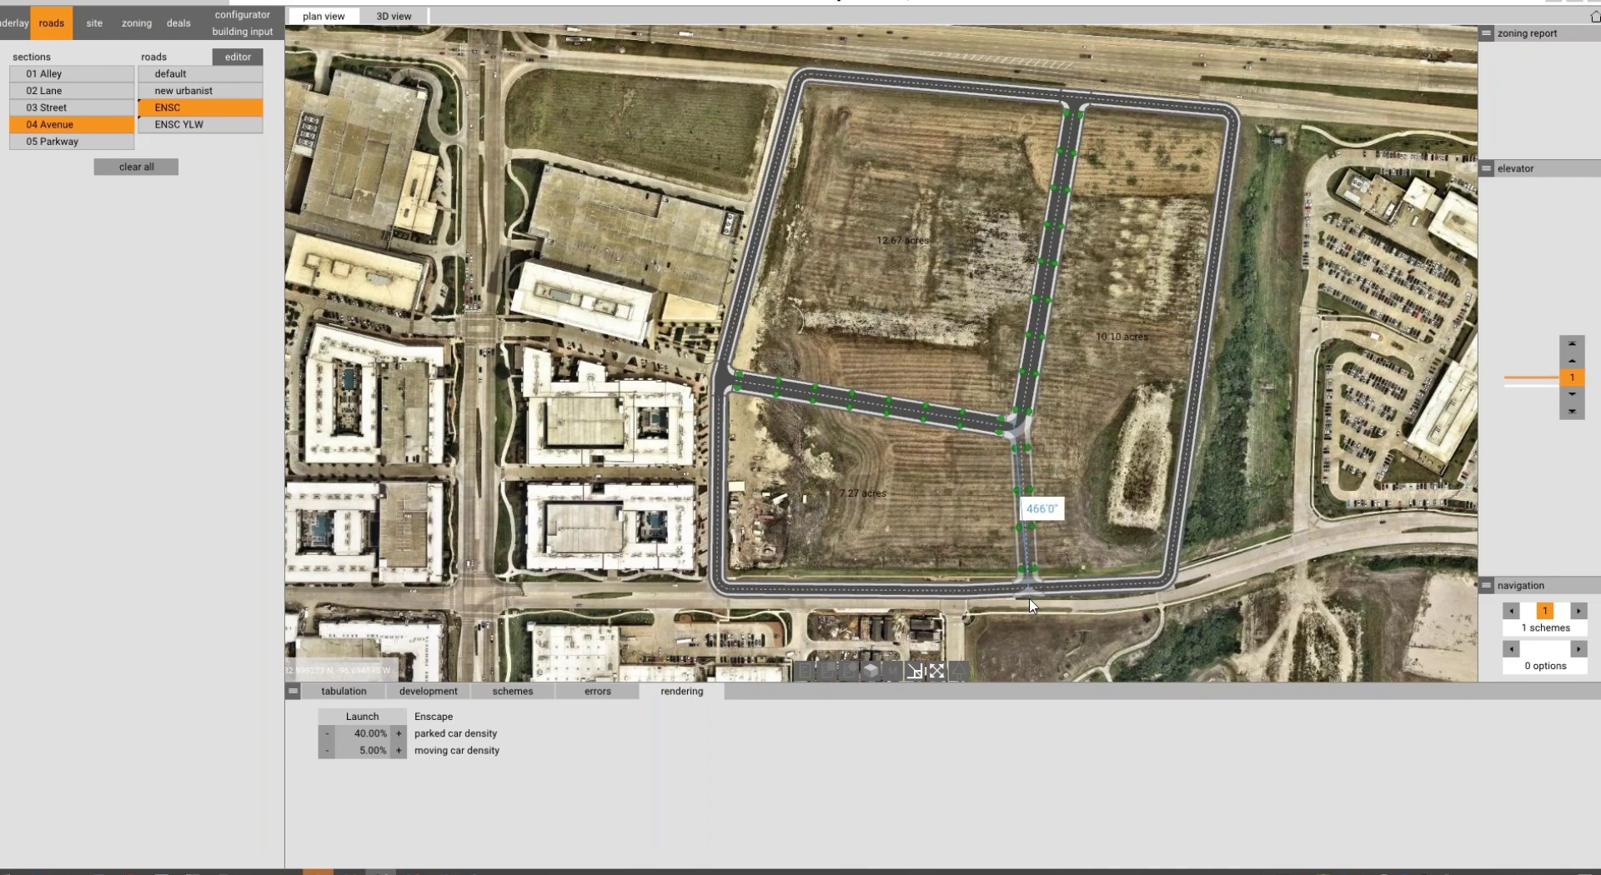
pyautogui.moveTo(836, 505); pyautogui.dragTo(906, 548, button='middle')
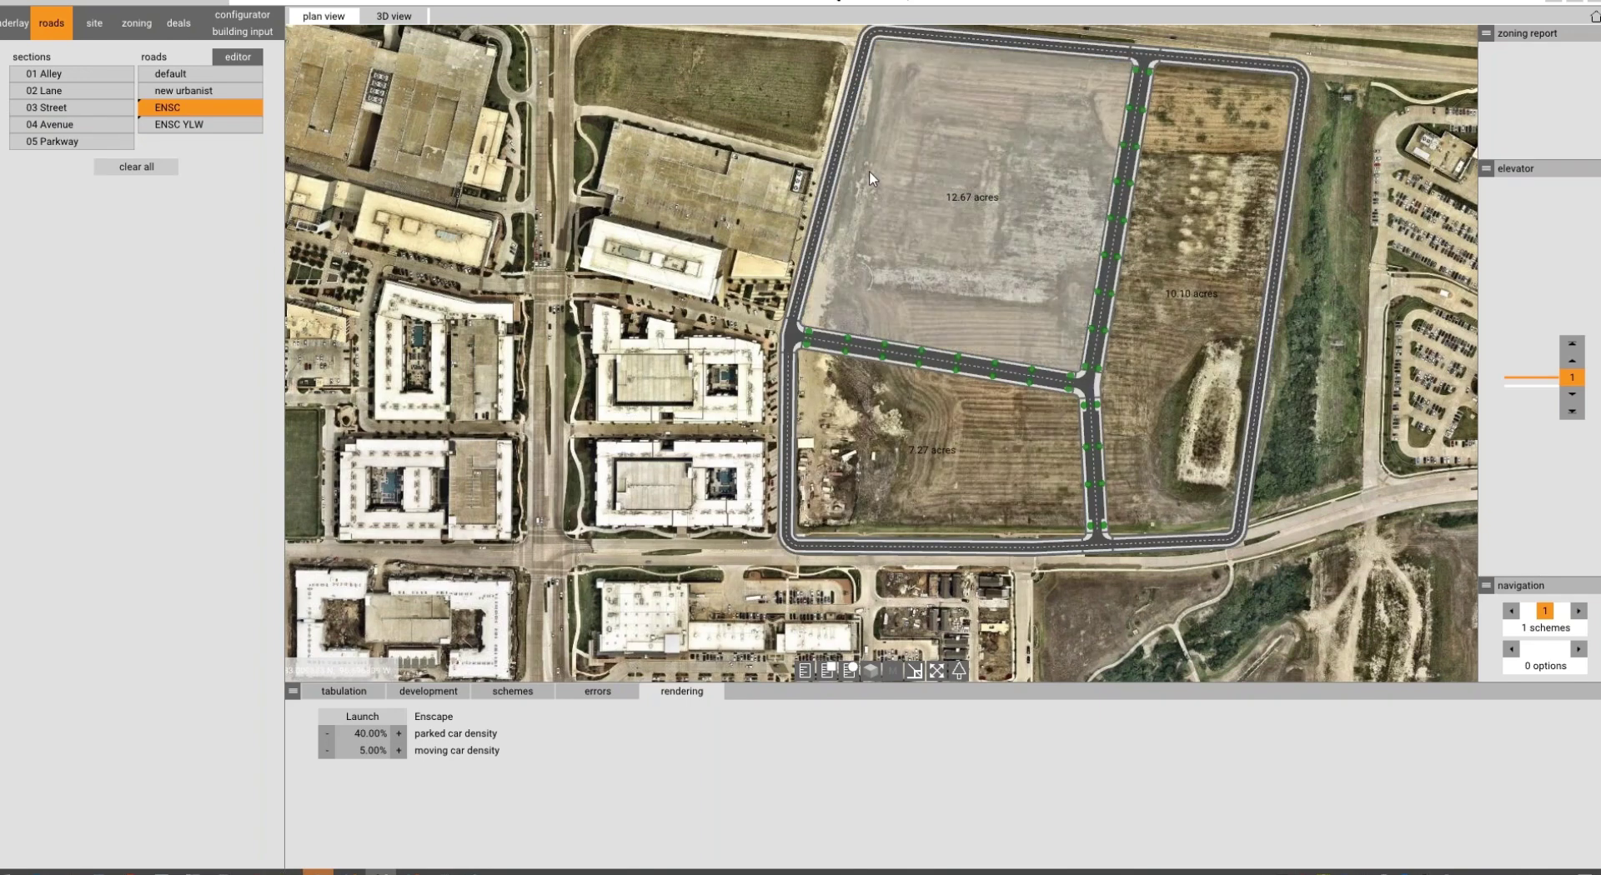
# Draw another 04 Avenue road across the northern half of the field, from the west to the east perimeter street.
pyautogui.moveTo(773, 130); pyautogui.dragTo(693, 142, button='middle')
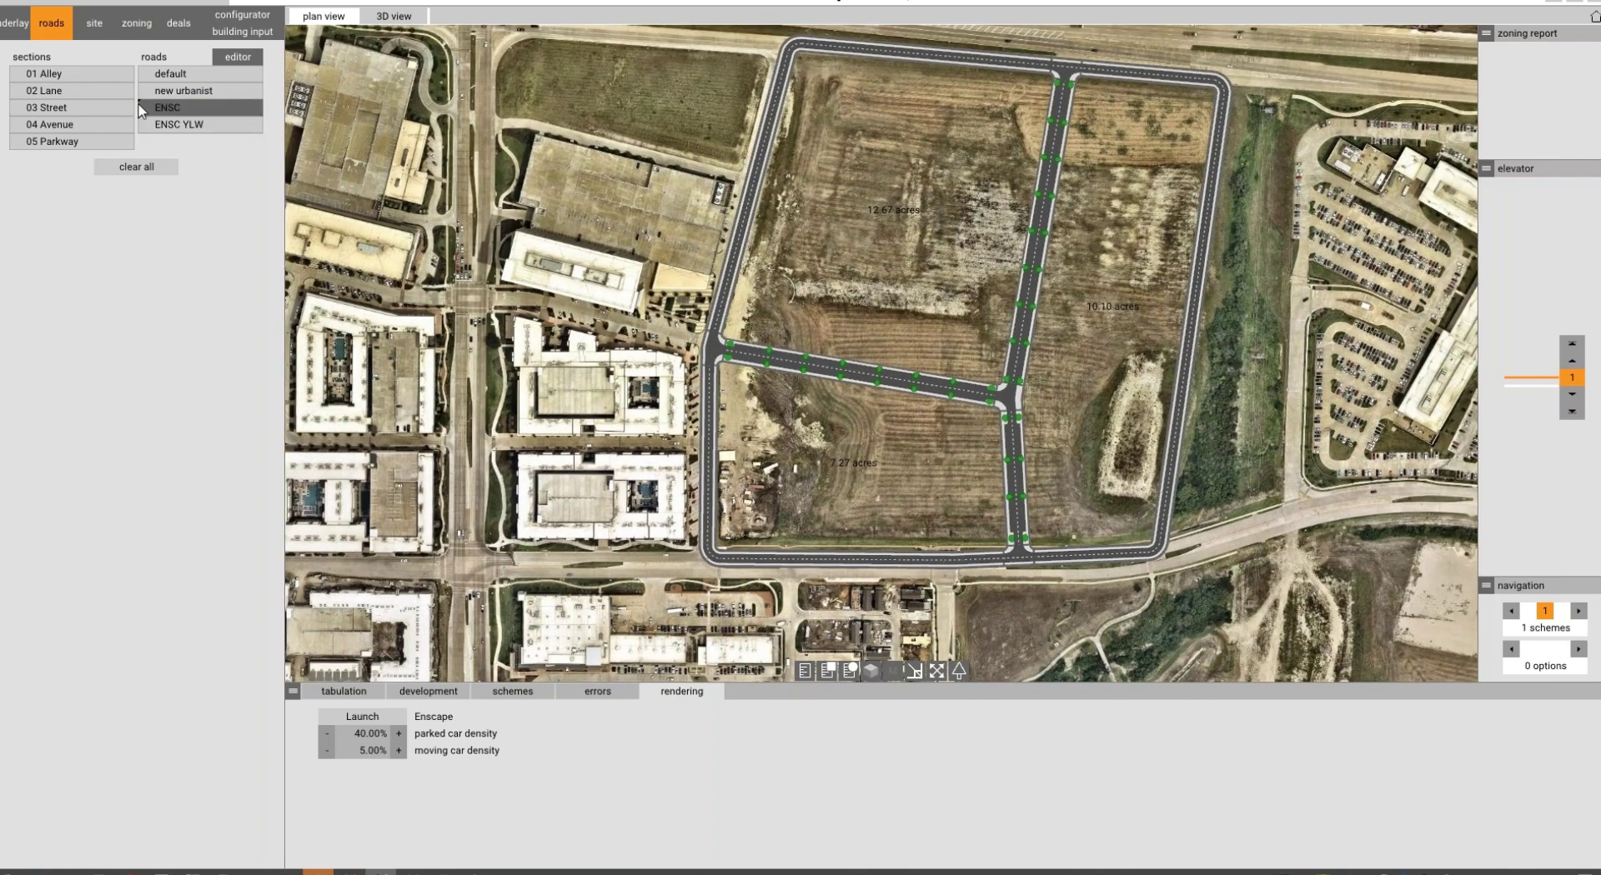
pyautogui.click(81, 125)
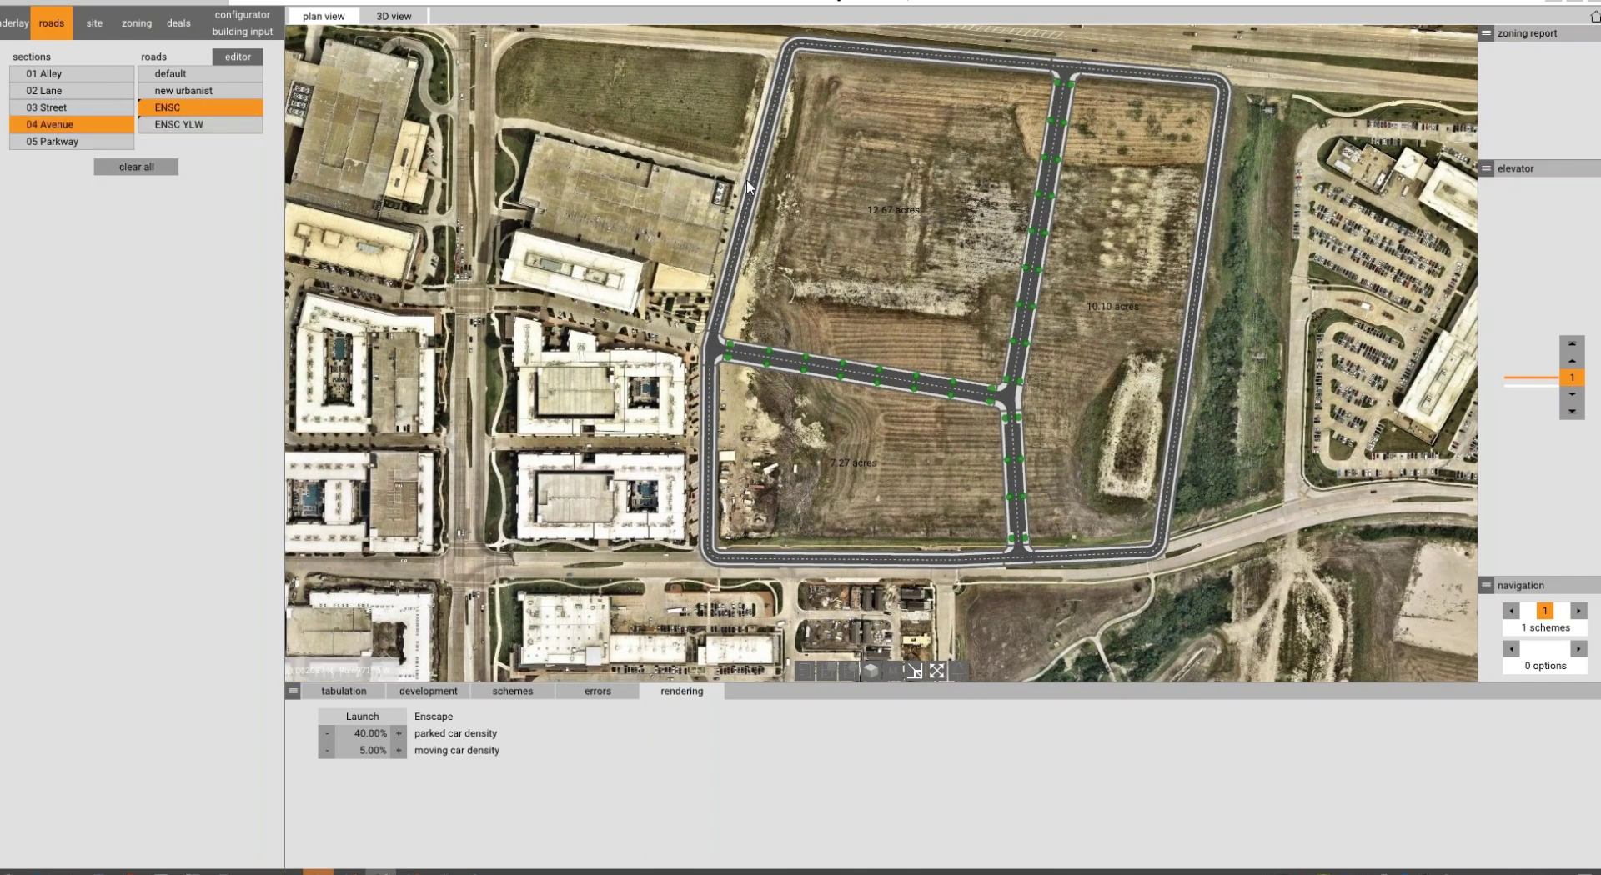
pyautogui.moveTo(750, 185)
pyautogui.mouseDown()
pyautogui.moveTo(955, 212)
pyautogui.moveTo(1200, 287)
pyautogui.mouseUp()
pyautogui.moveTo(493, 439); pyautogui.dragTo(503, 376)
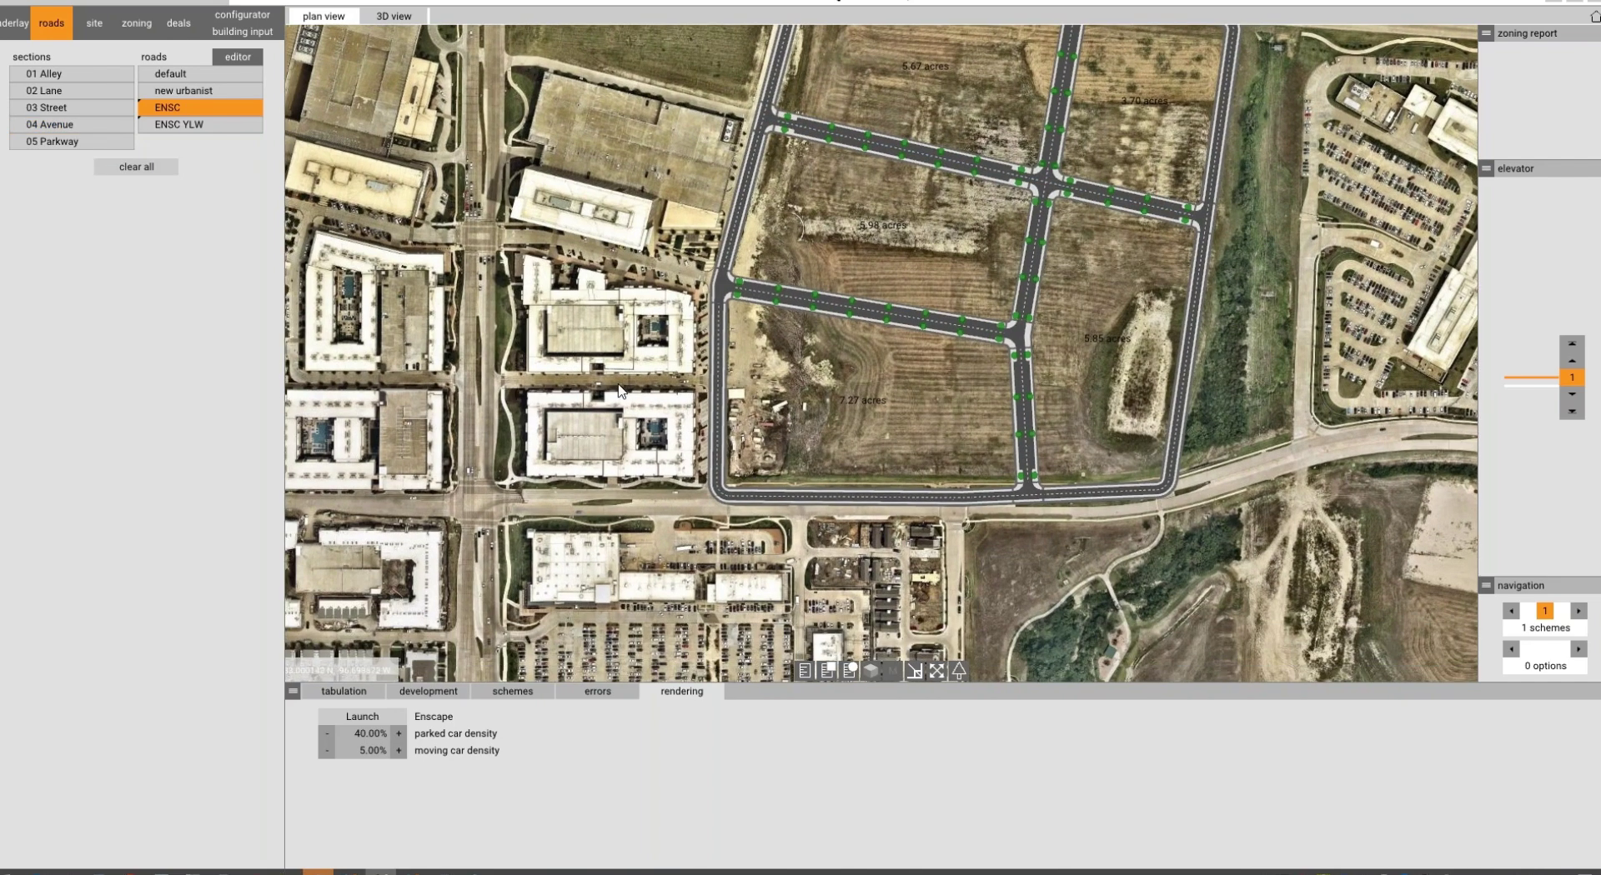
# Split the southwest block with a 04 Avenue road running to the north-south avenue, and shift its west end slightly south.
pyautogui.click(93, 124)
pyautogui.moveTo(722, 384); pyautogui.dragTo(1029, 419)
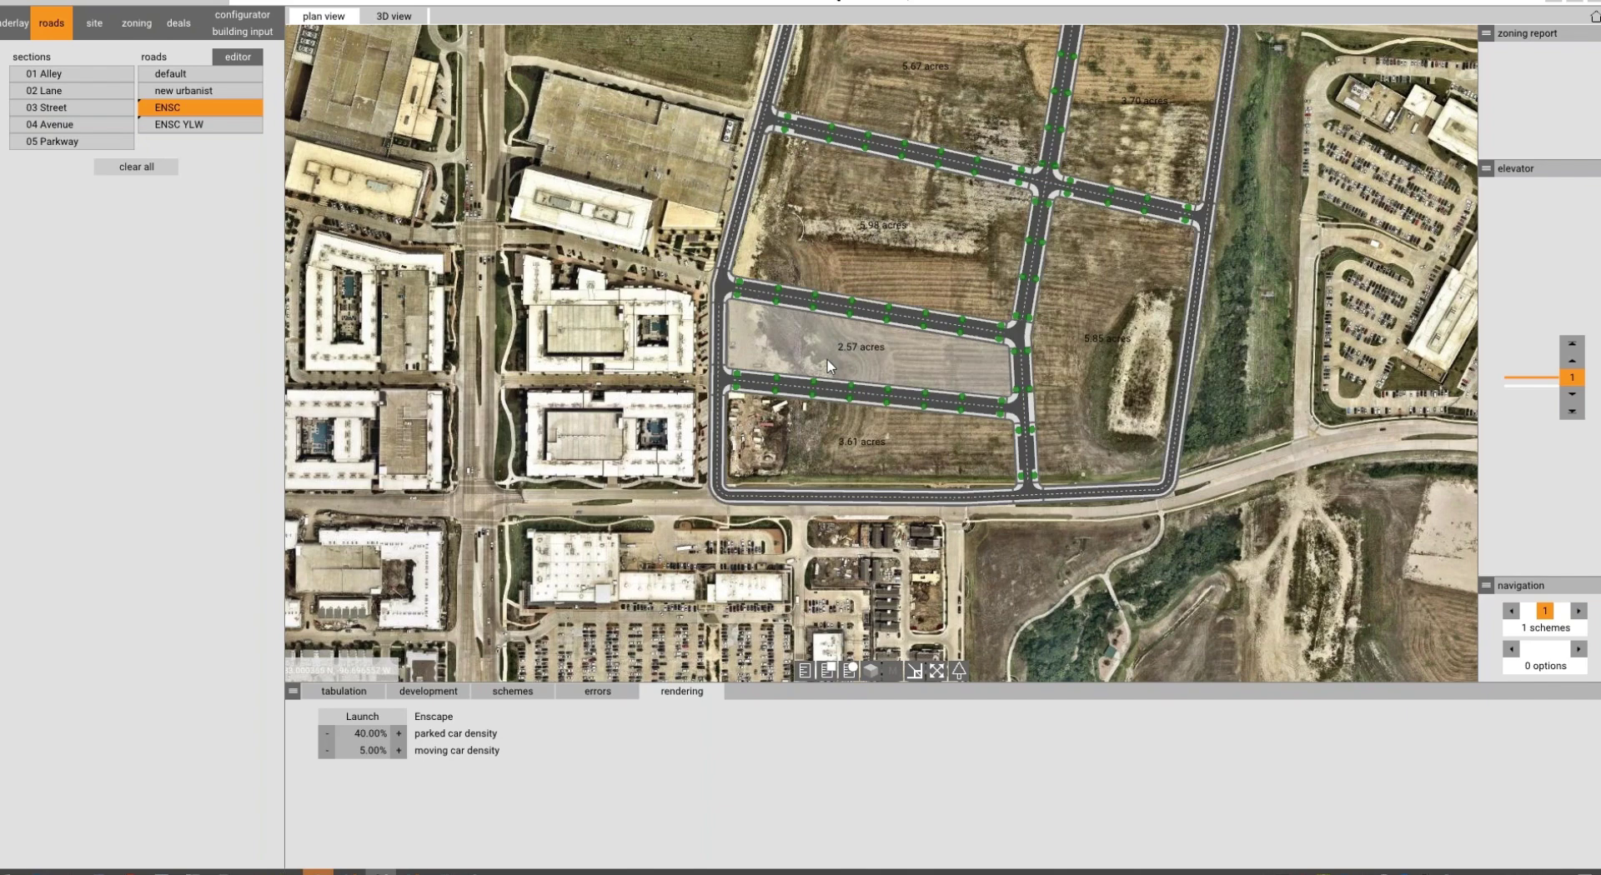
pyautogui.moveTo(727, 380); pyautogui.dragTo(727, 389)
pyautogui.press('Up')
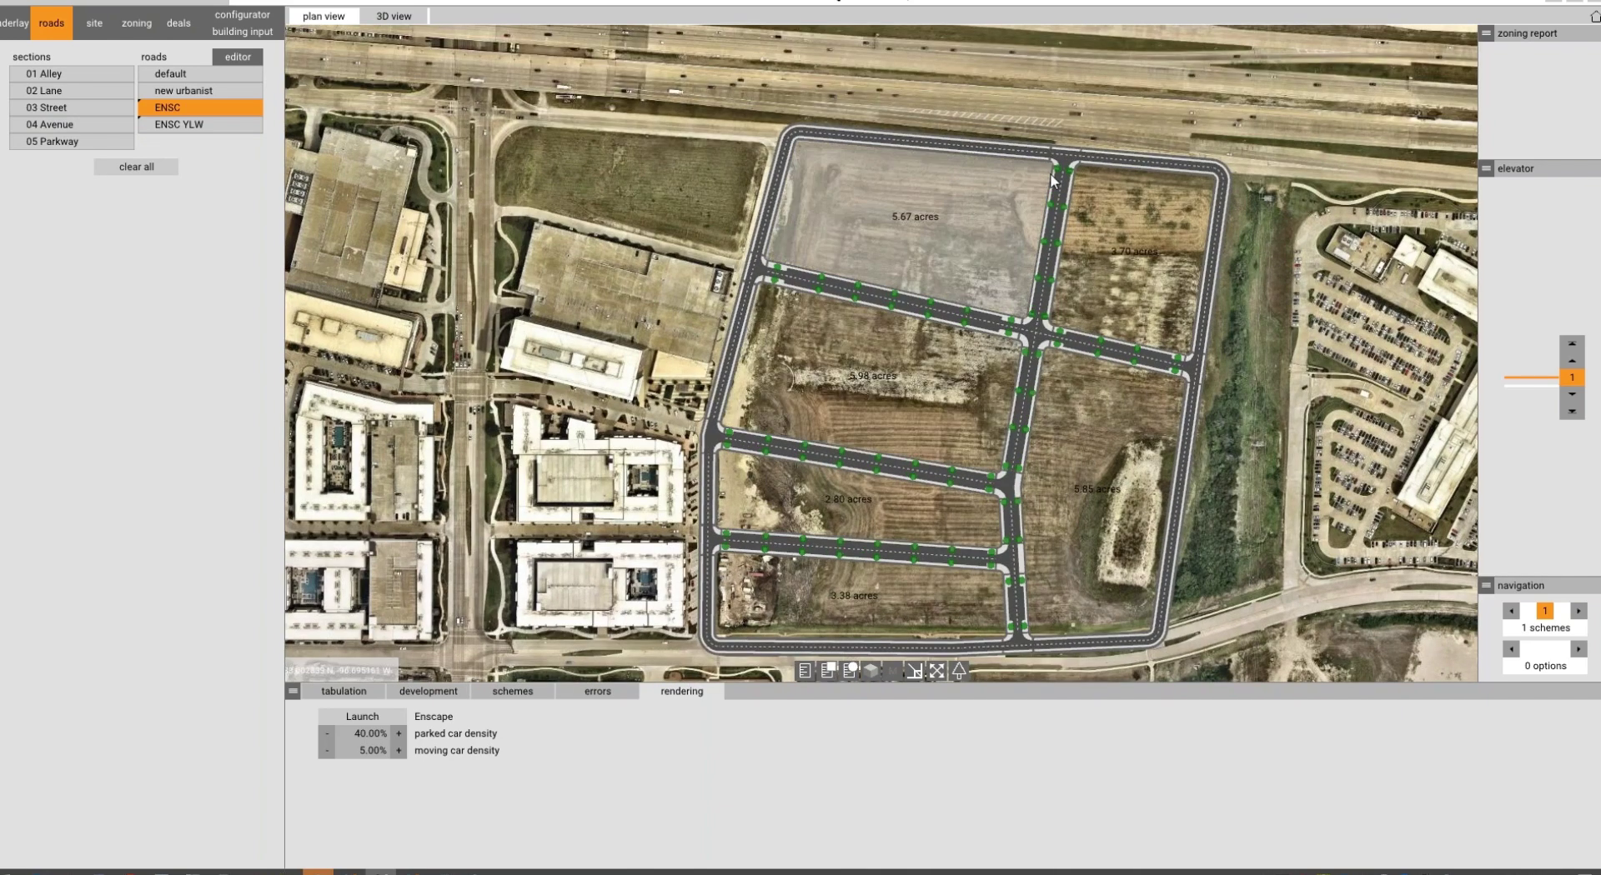
pyautogui.press('Down')
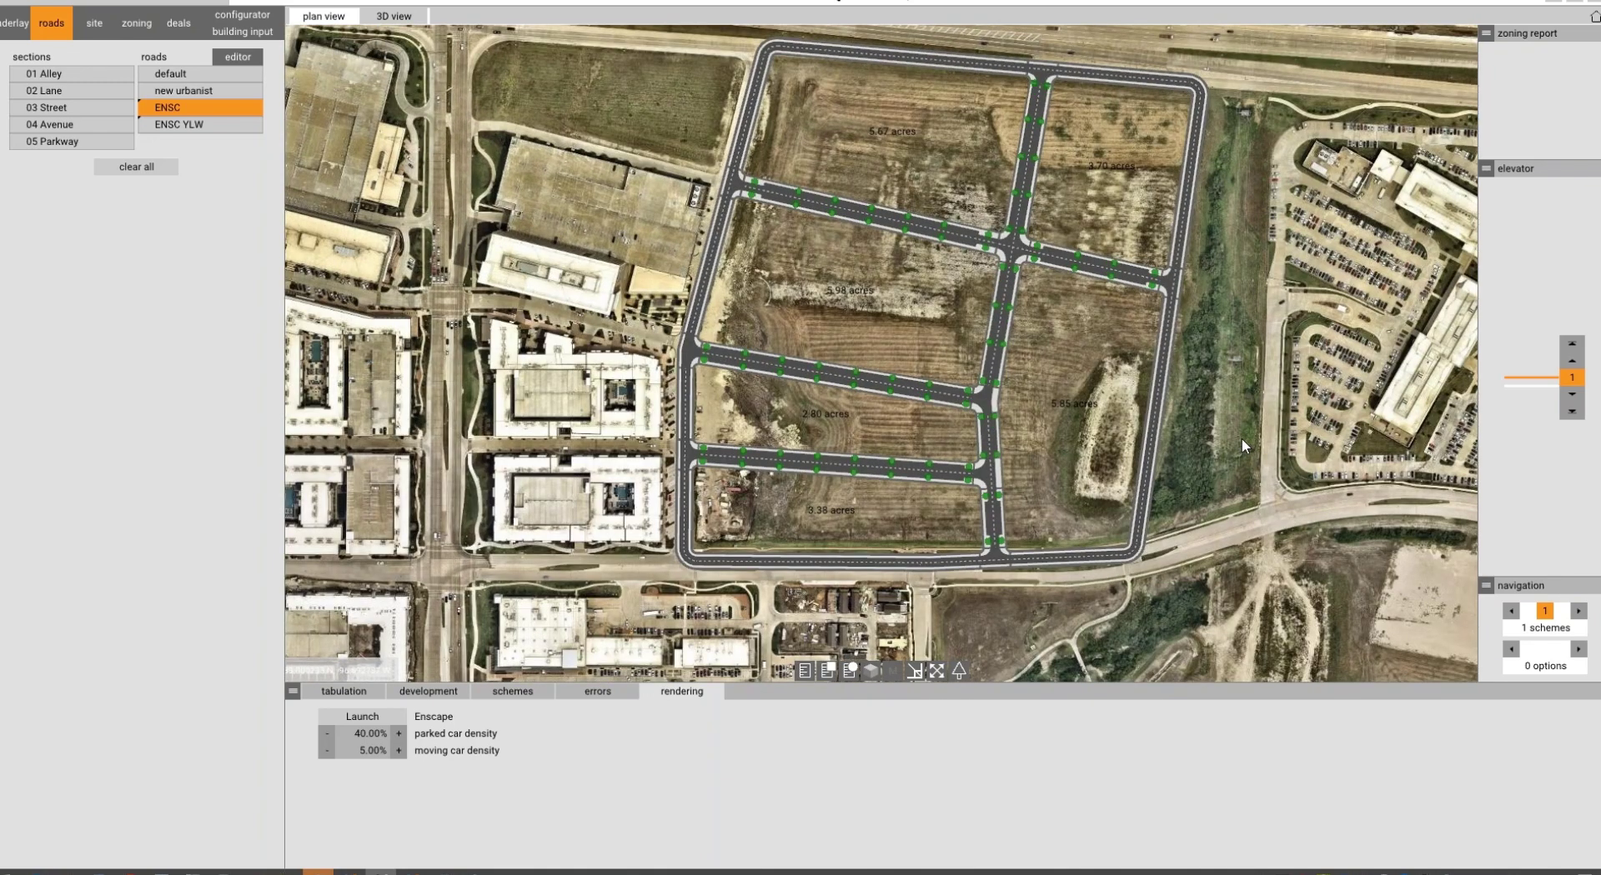
pyautogui.press('Up')
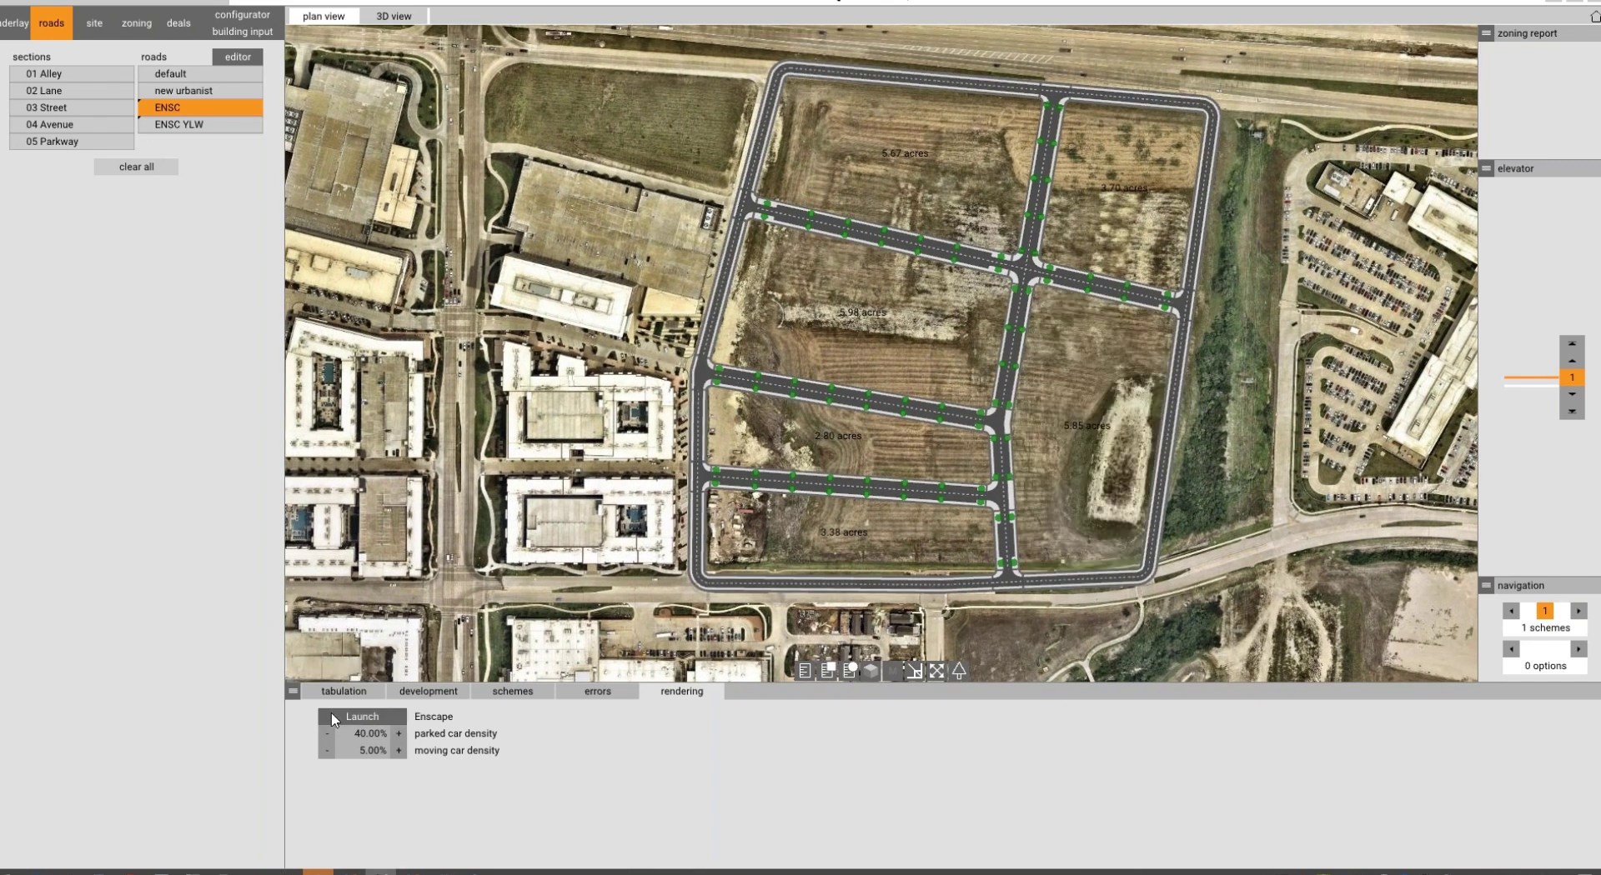
# Show the tabulation and generate a building layout on each of the six parcels enclosed by the roads.
pyautogui.click(339, 693)
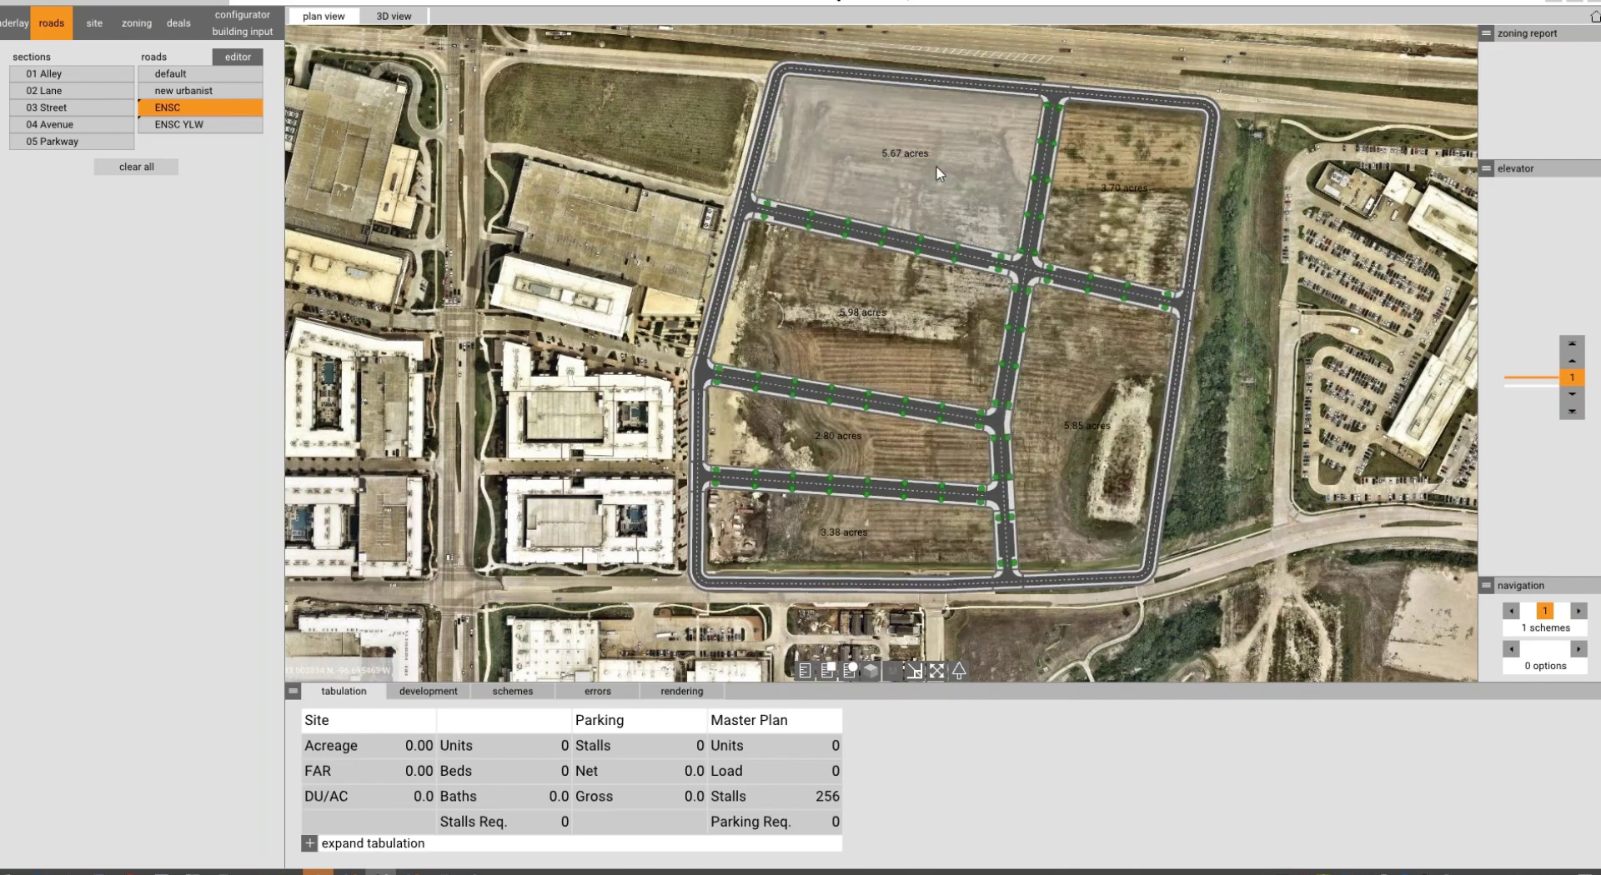
pyautogui.click(884, 521)
pyautogui.click(859, 450)
pyautogui.click(896, 358)
pyautogui.click(984, 204)
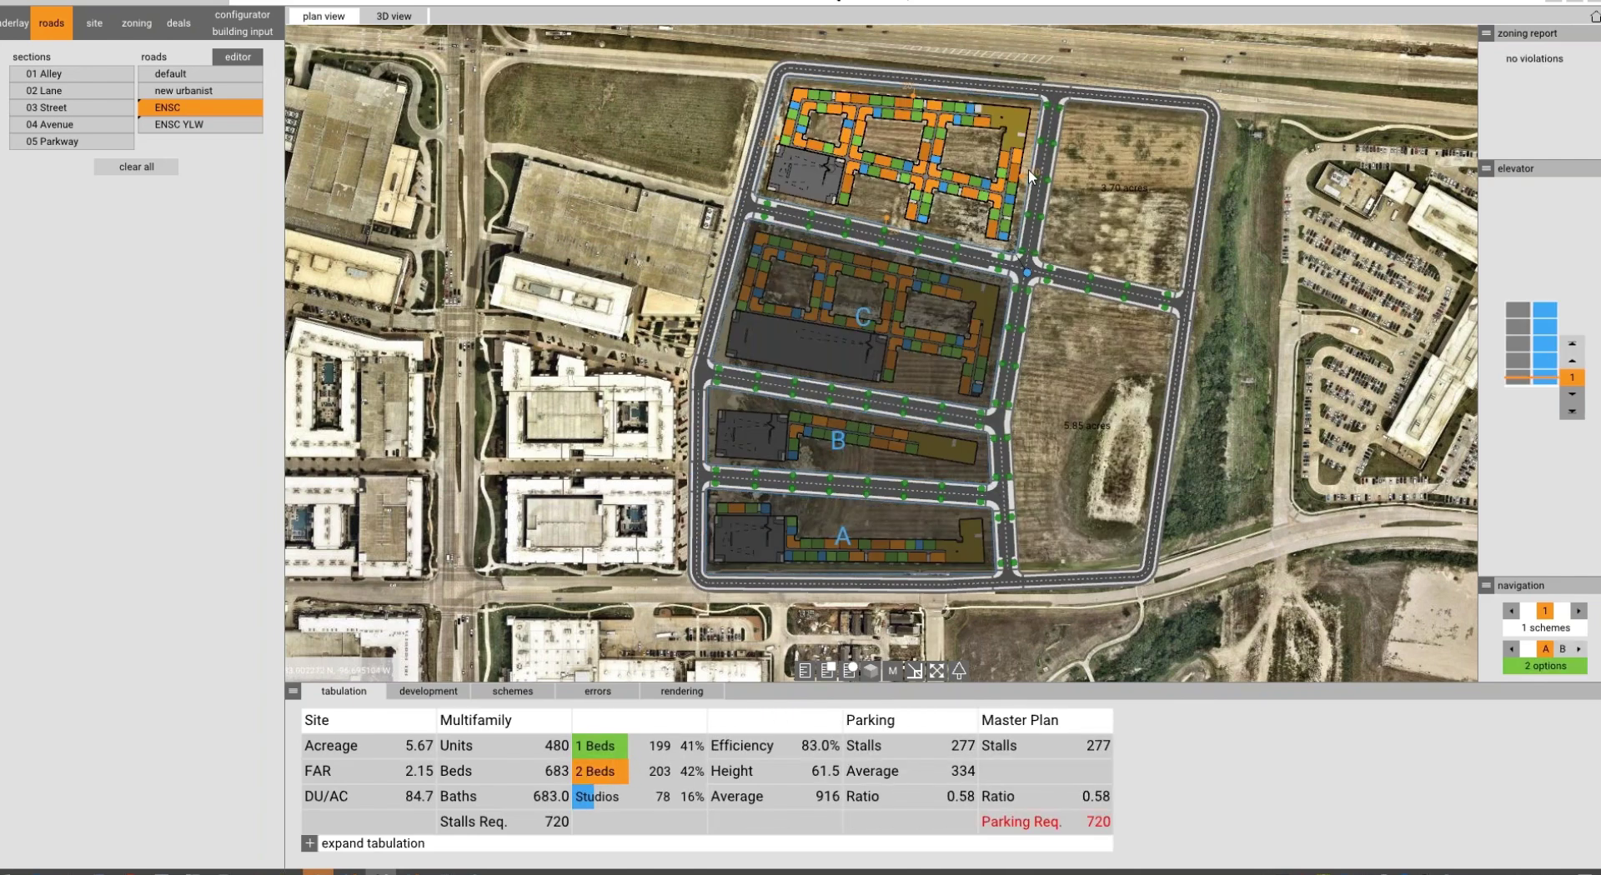
pyautogui.click(1079, 189)
pyautogui.click(1096, 376)
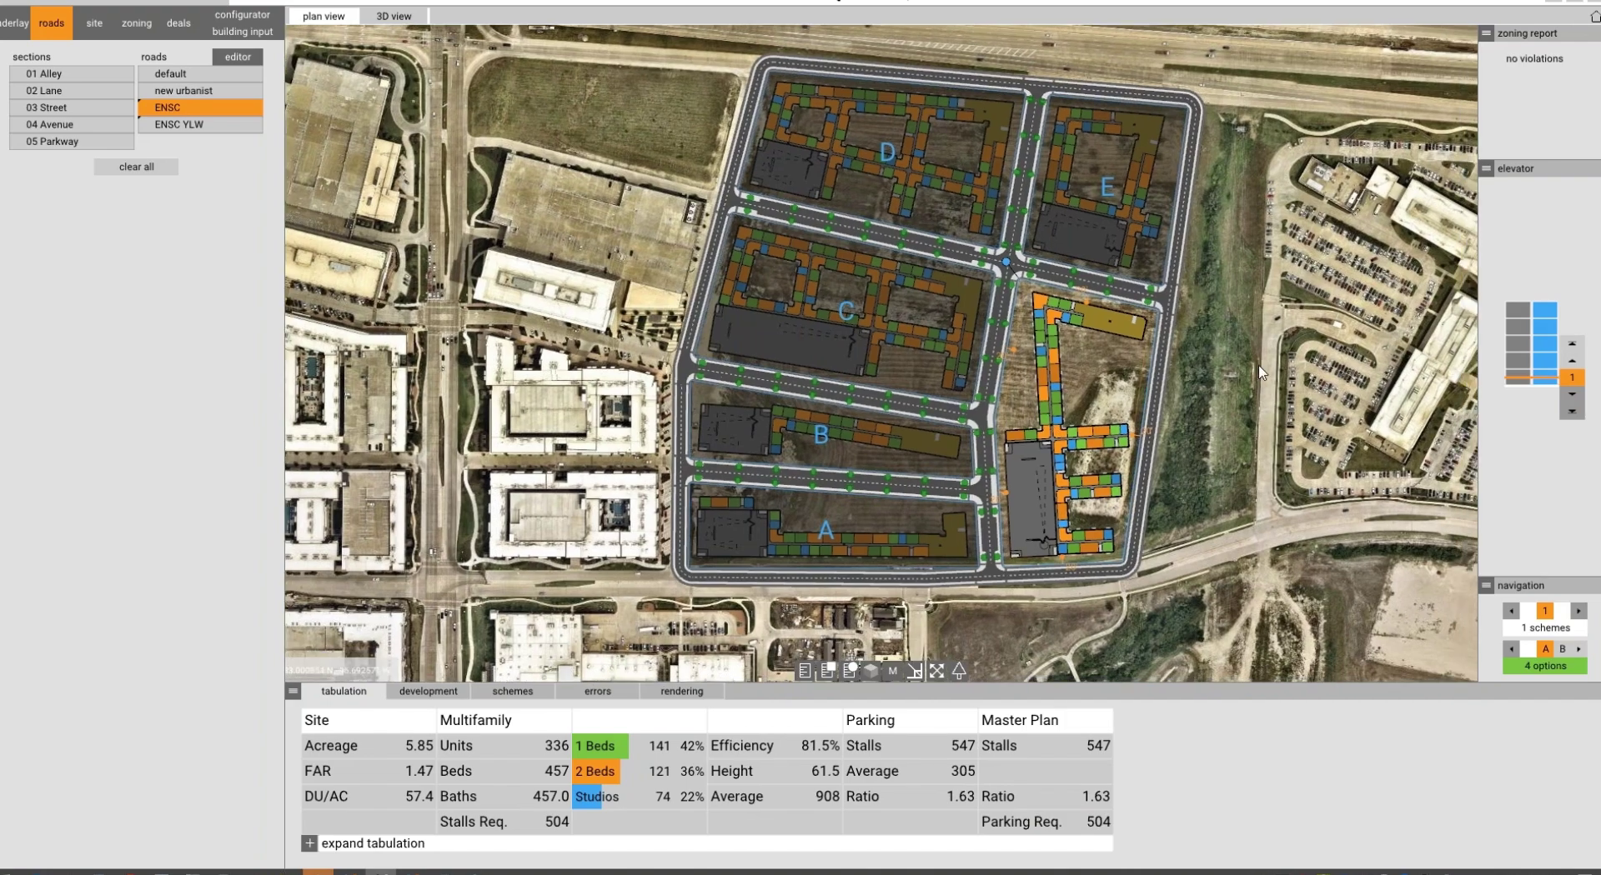
# Examine the whole master plan in 3D from several angles, including its buildings, roads and surrounding context.
pyautogui.click(1123, 527)
pyautogui.click(868, 670)
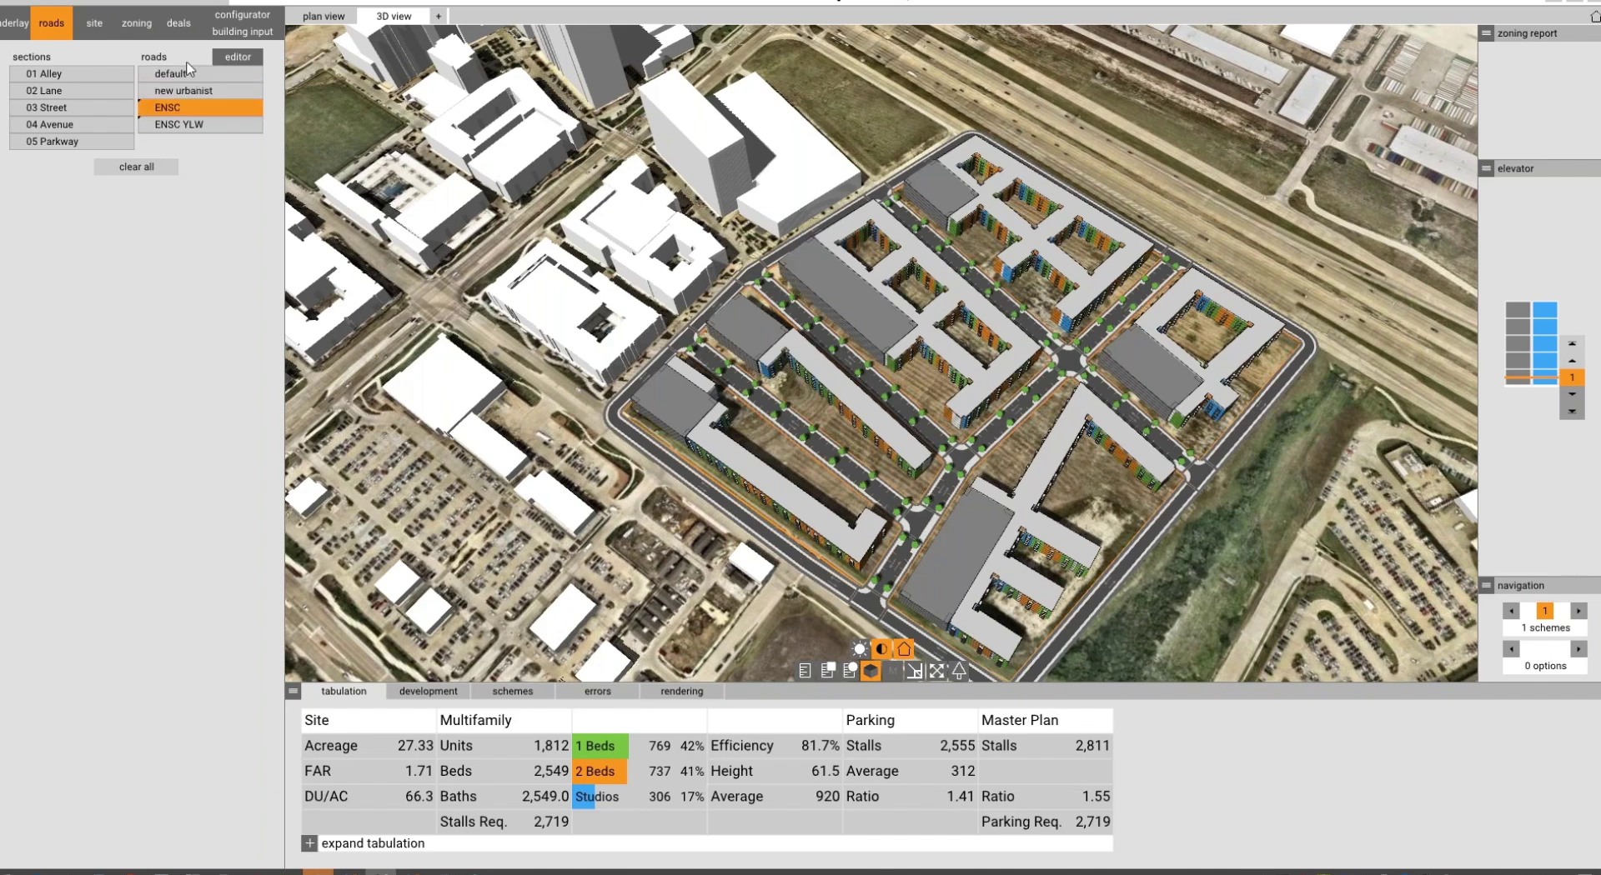
pyautogui.click(94, 23)
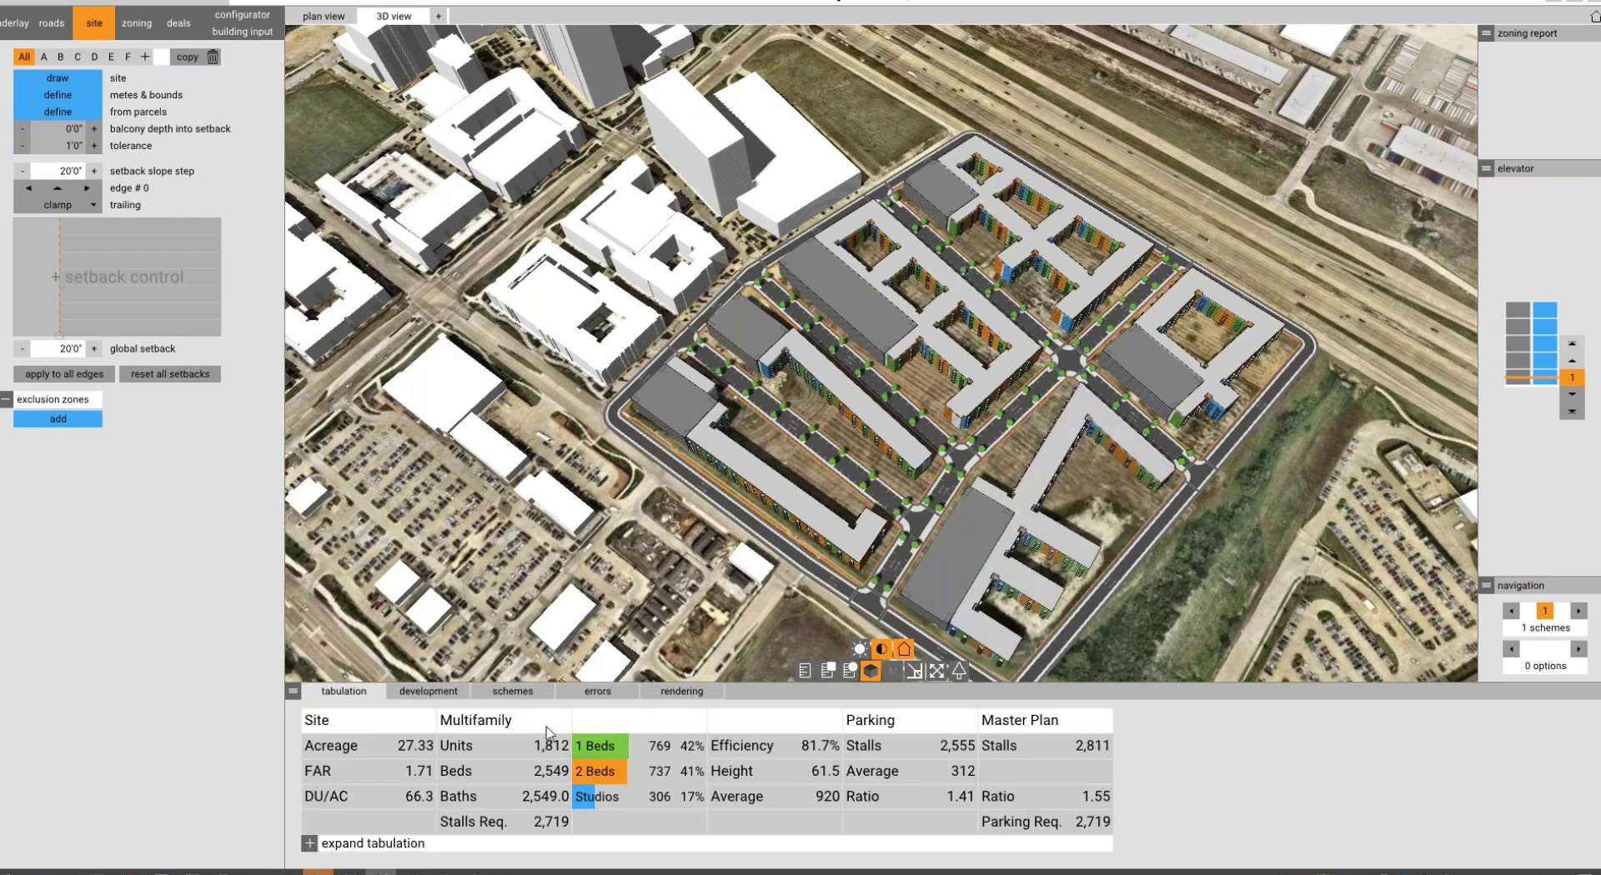
pyautogui.scroll(3, 540, 408)
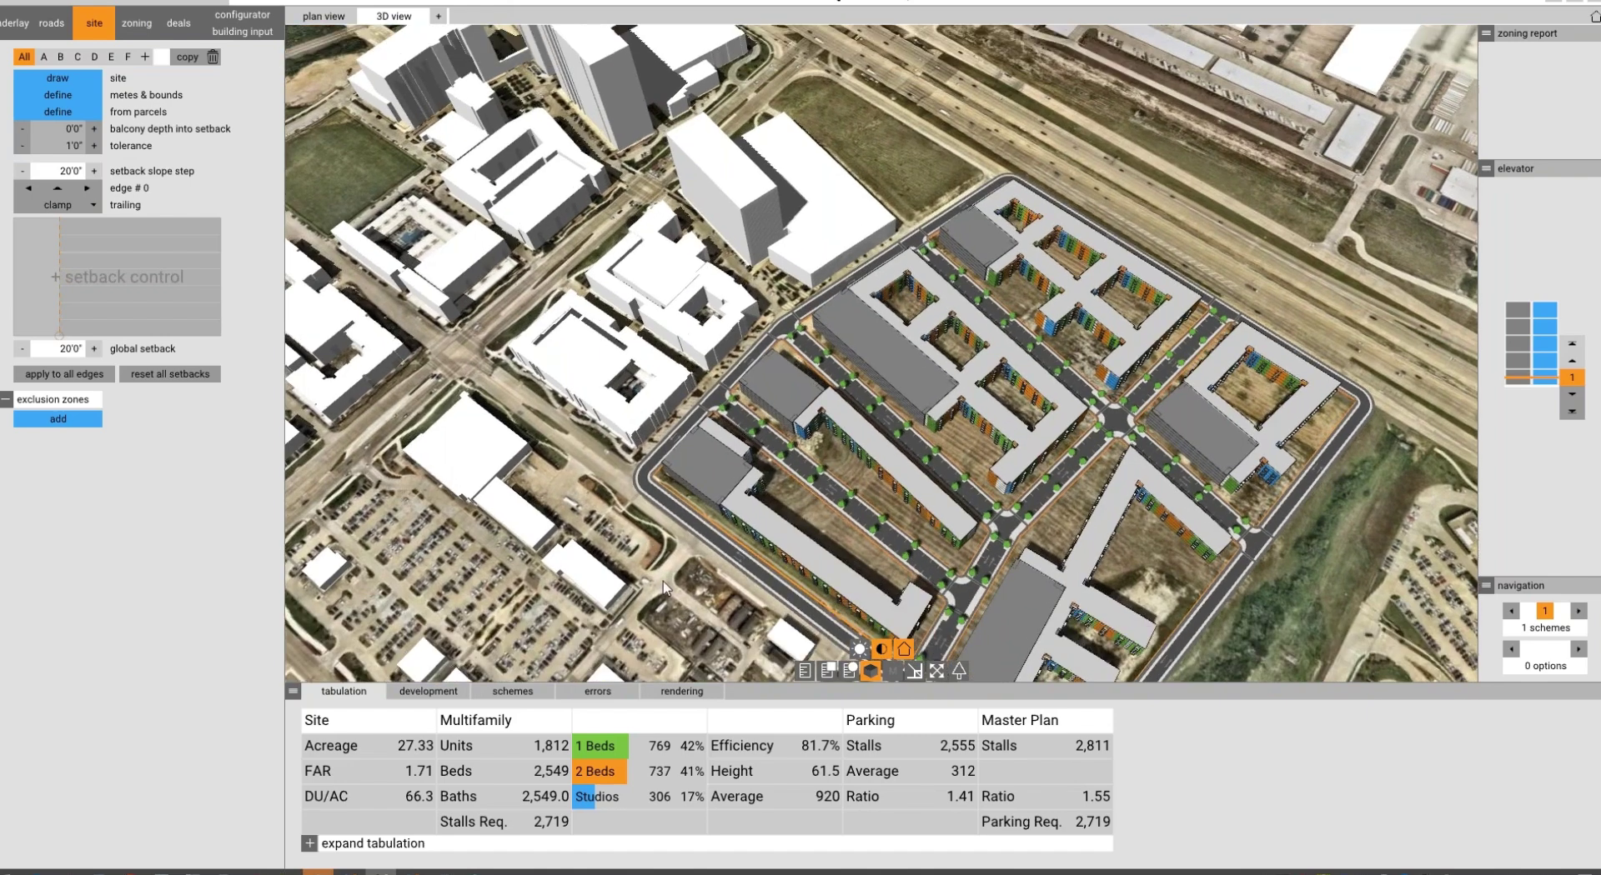
pyautogui.scroll(2, 617, 467)
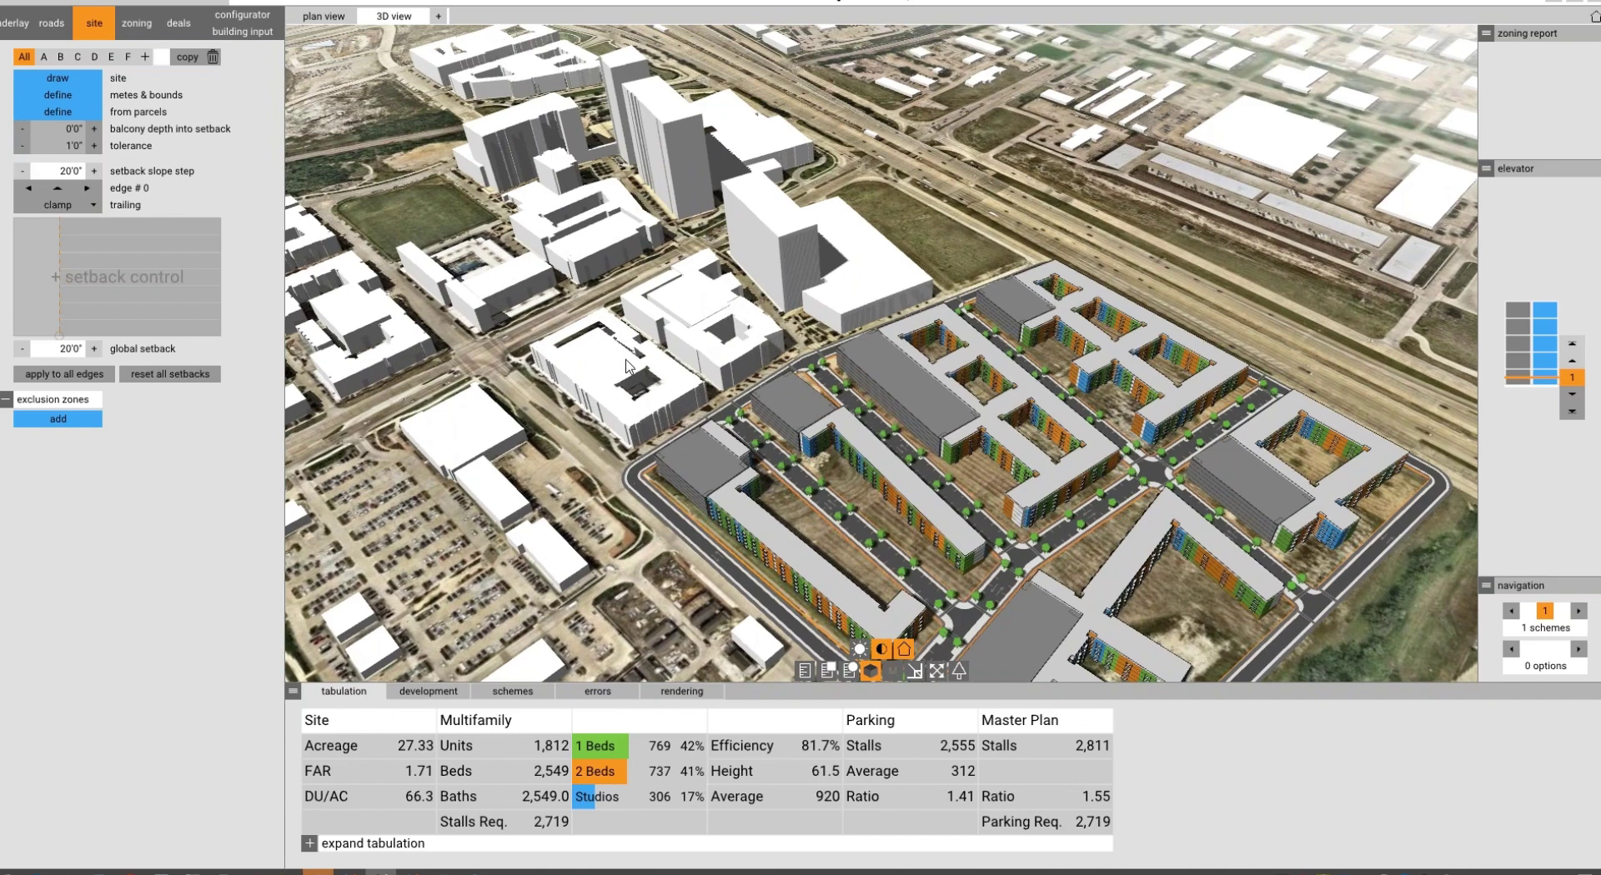
pyautogui.moveTo(653, 560); pyautogui.dragTo(847, 553, button='right')
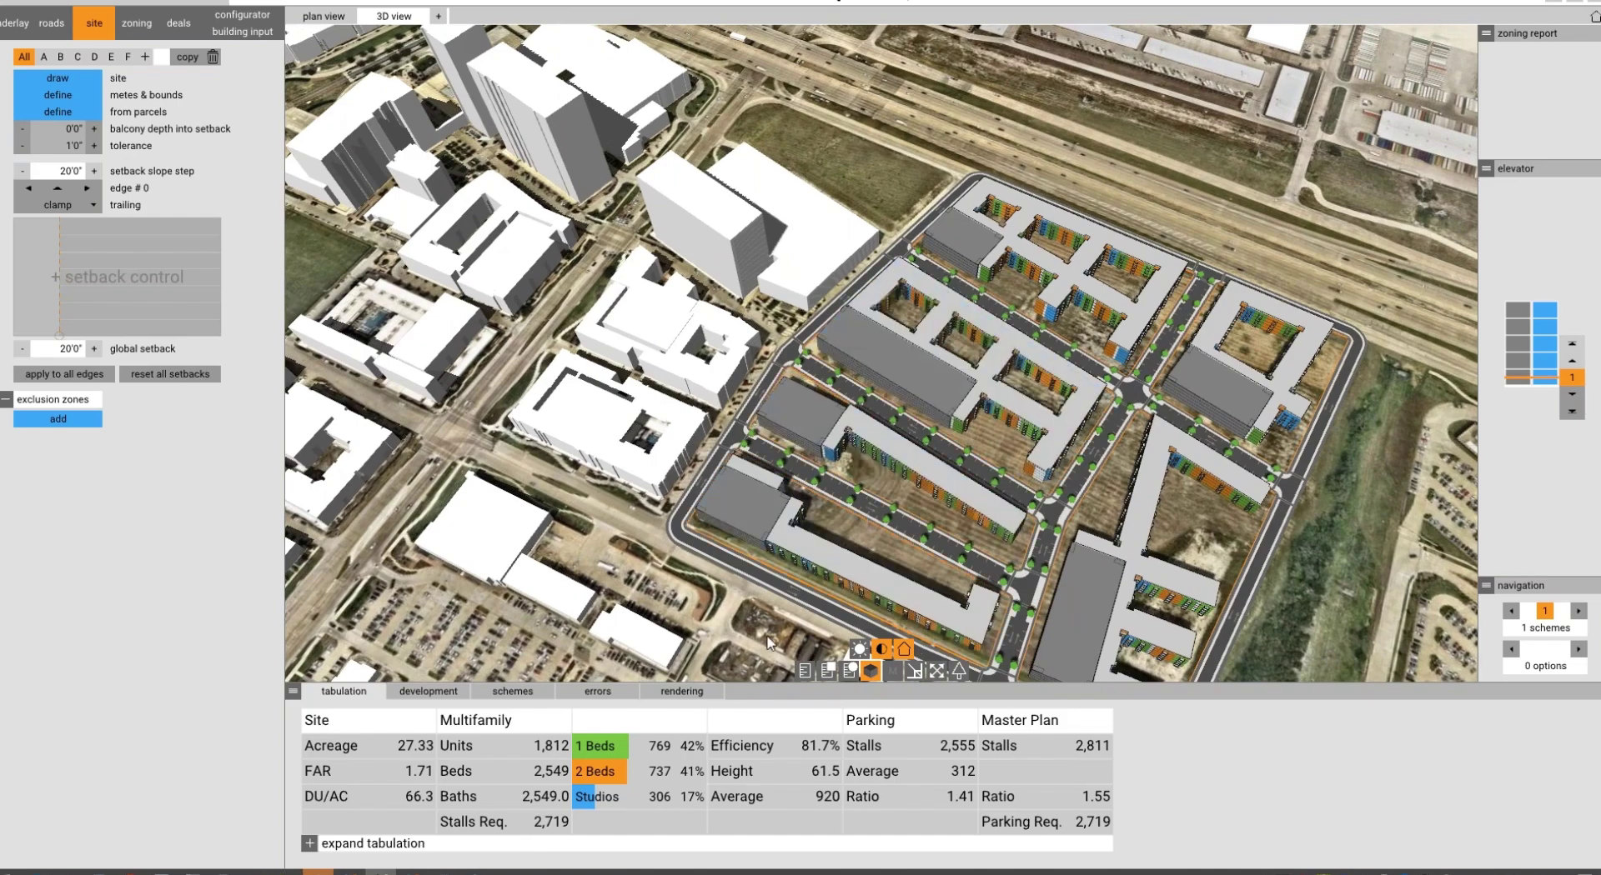
pyautogui.moveTo(741, 643); pyautogui.dragTo(784, 639, button='middle')
pyautogui.moveTo(698, 558); pyautogui.dragTo(843, 571, button='middle')
pyautogui.click(956, 391)
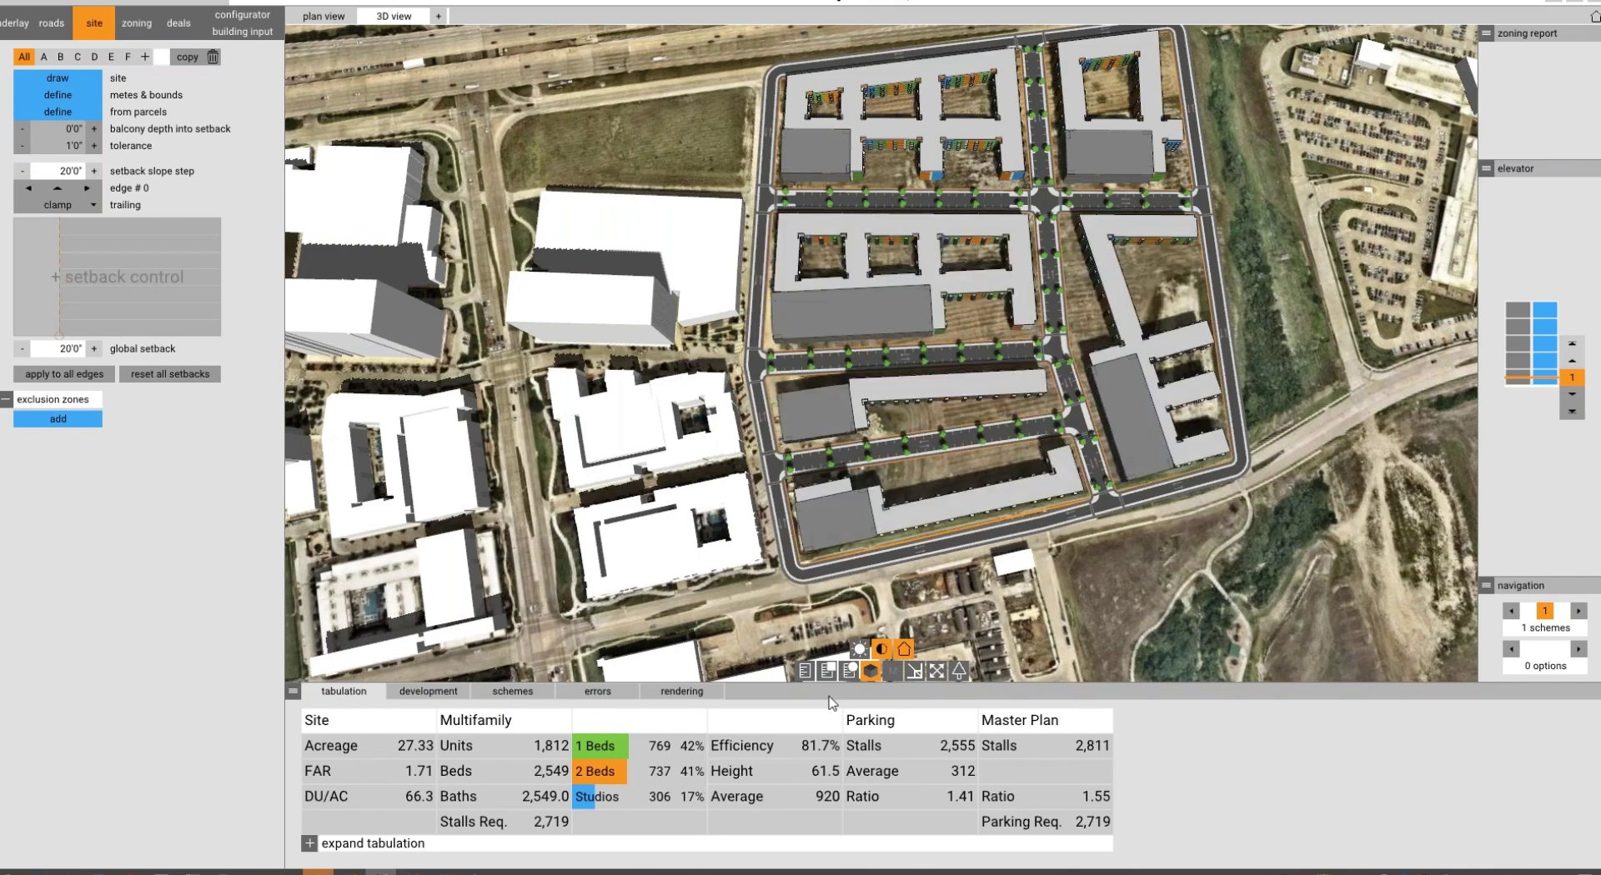
# Return to the plan and delete site B, the narrow parcel between the two lower west avenues.
pyautogui.click(873, 677)
pyautogui.click(884, 418)
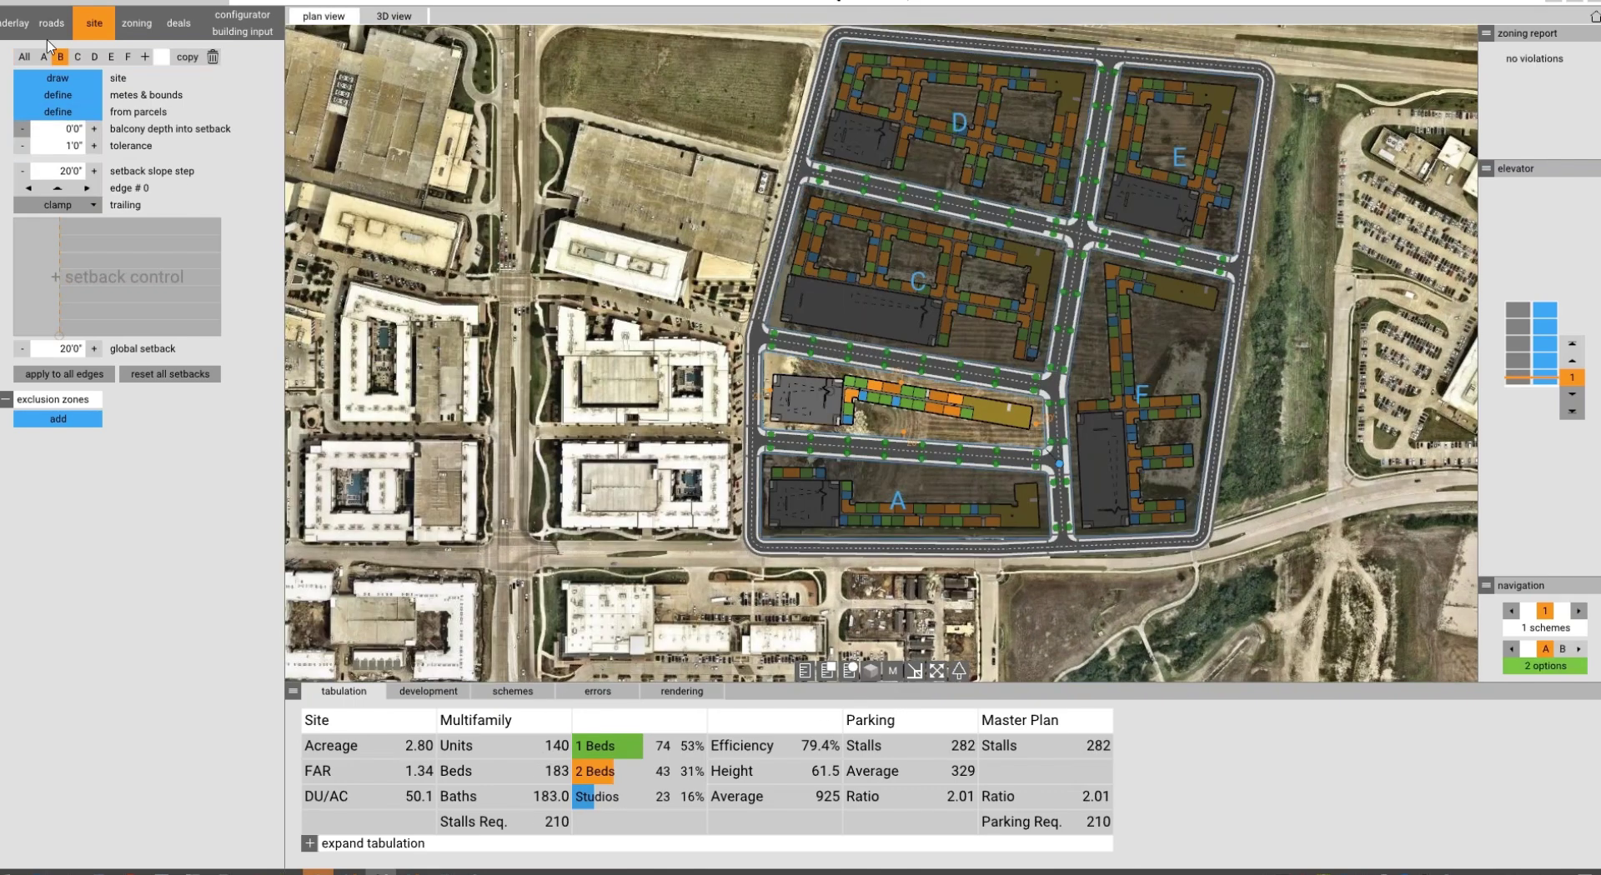
pyautogui.click(213, 56)
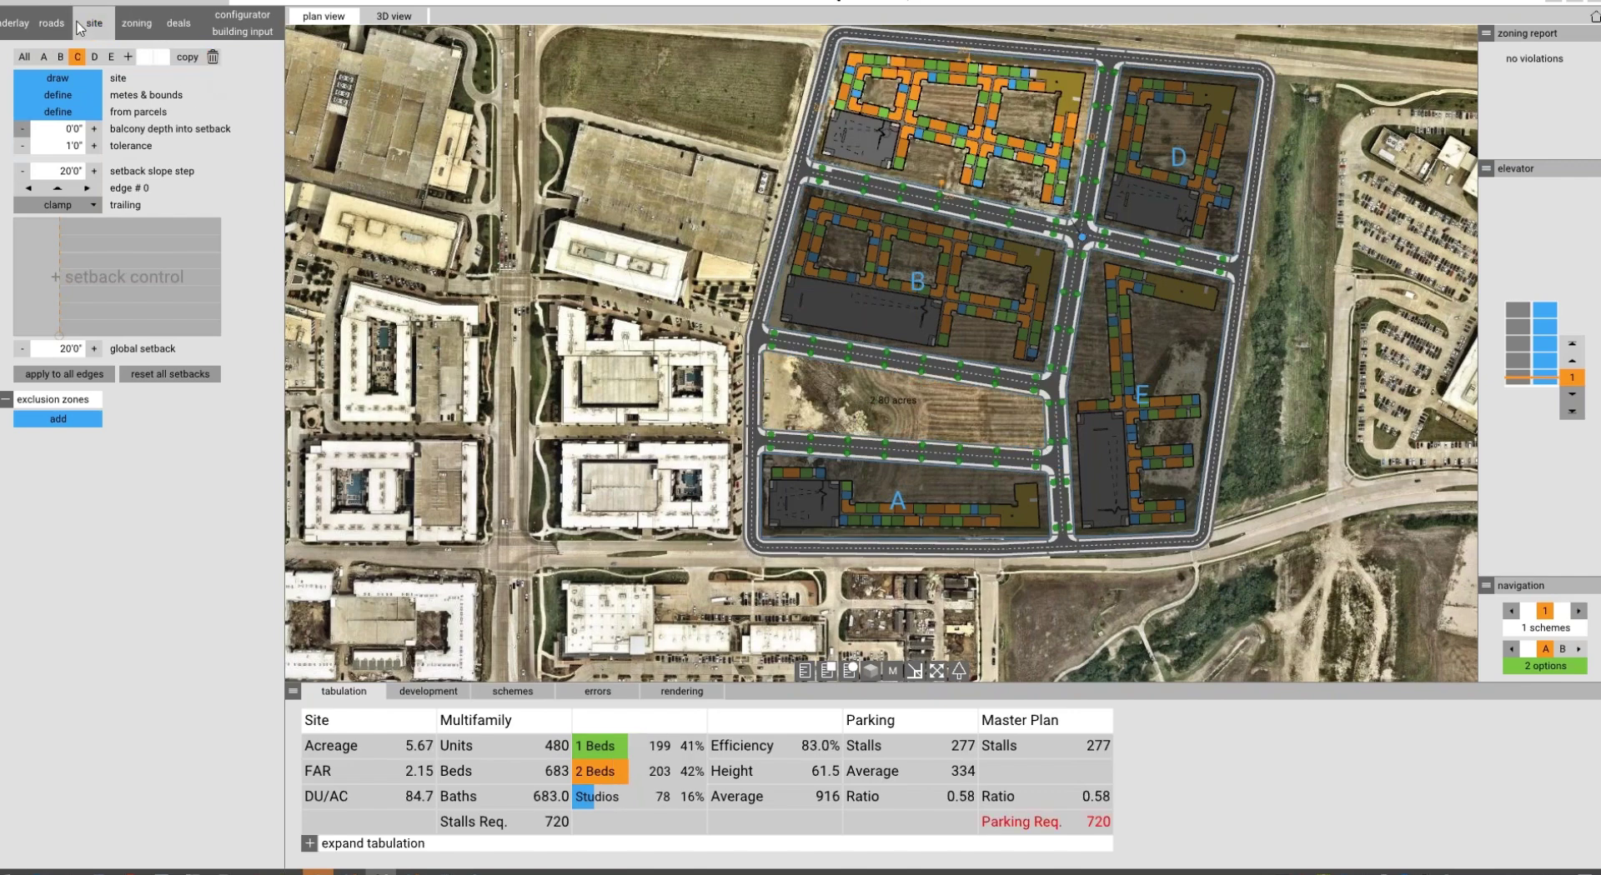
# Draw a 04 Avenue road north-south through the vacant southwest parcel, connecting the two lower west avenues.
pyautogui.click(51, 23)
pyautogui.click(71, 122)
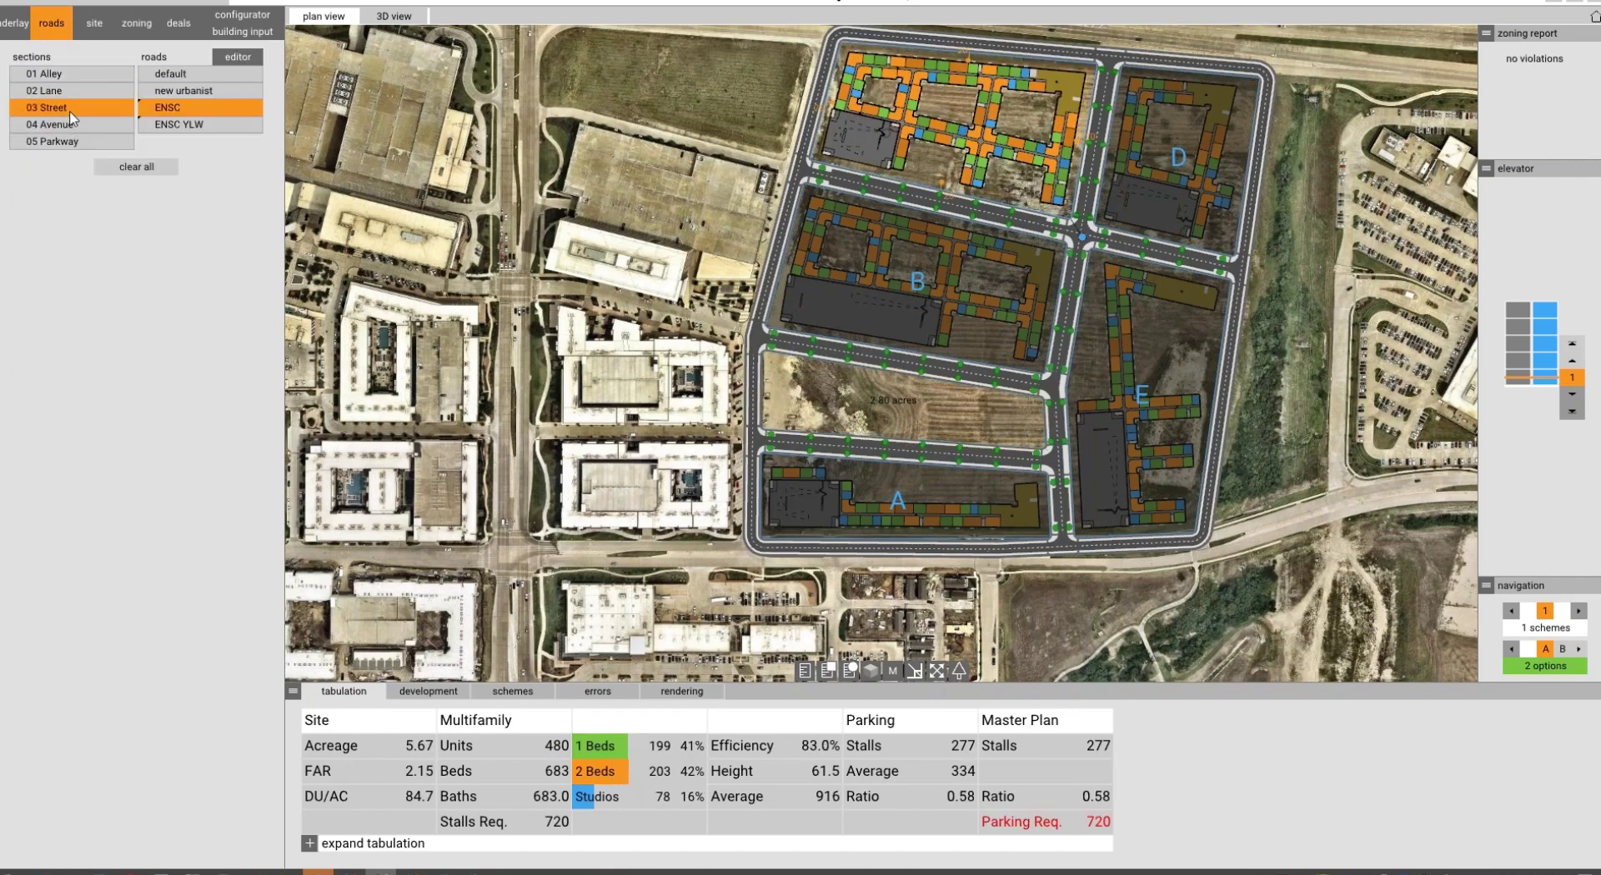
pyautogui.scroll(3, 817, 479)
pyautogui.click(58, 128)
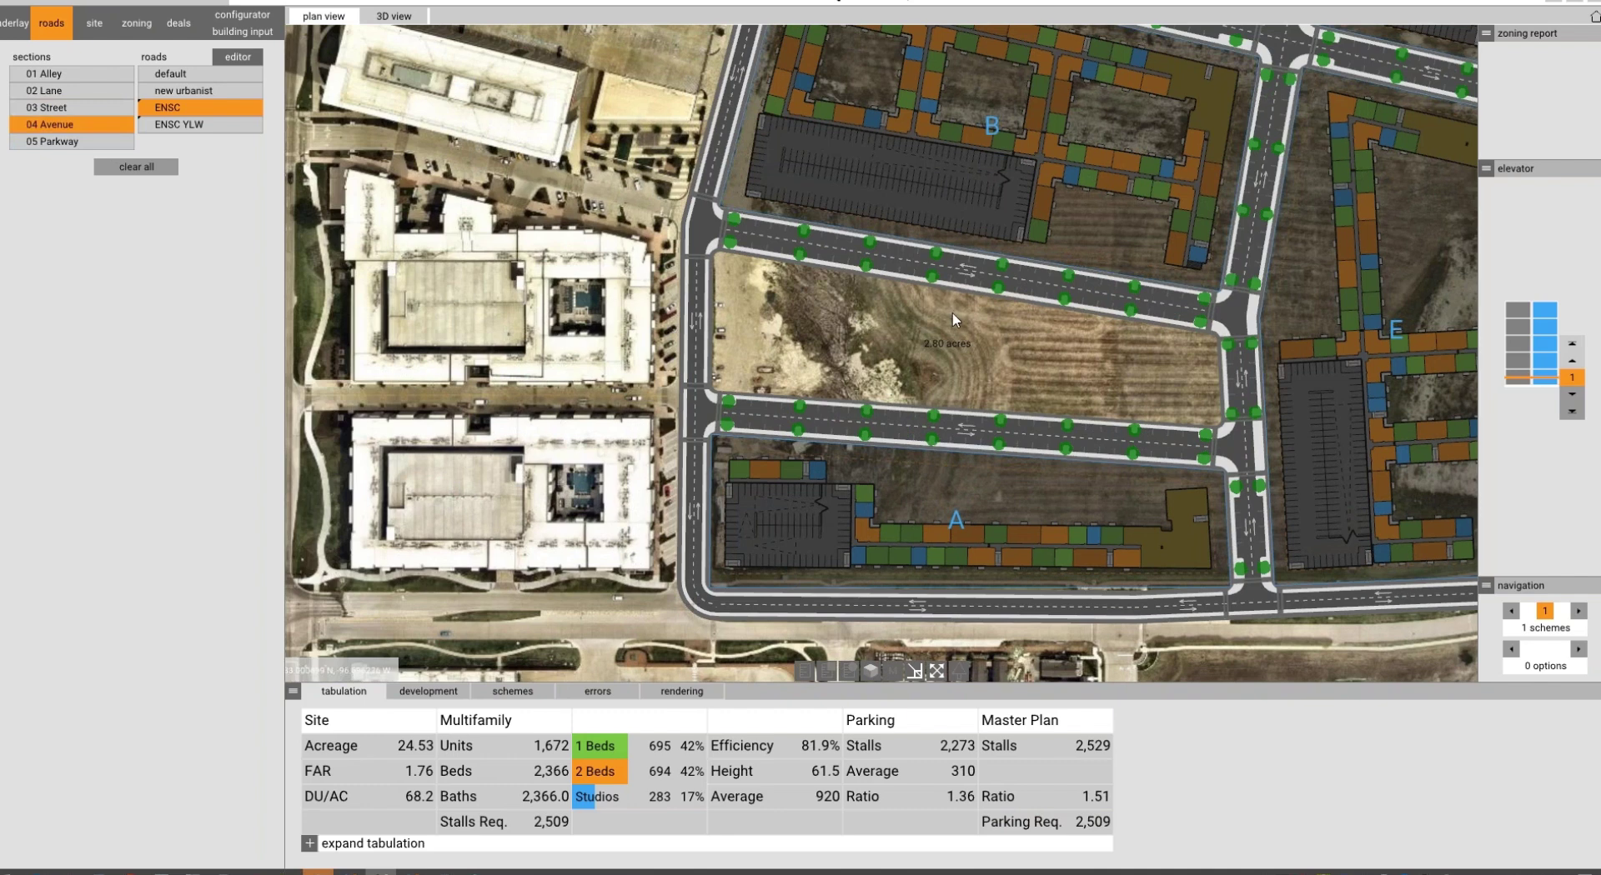
pyautogui.moveTo(947, 256); pyautogui.dragTo(942, 444)
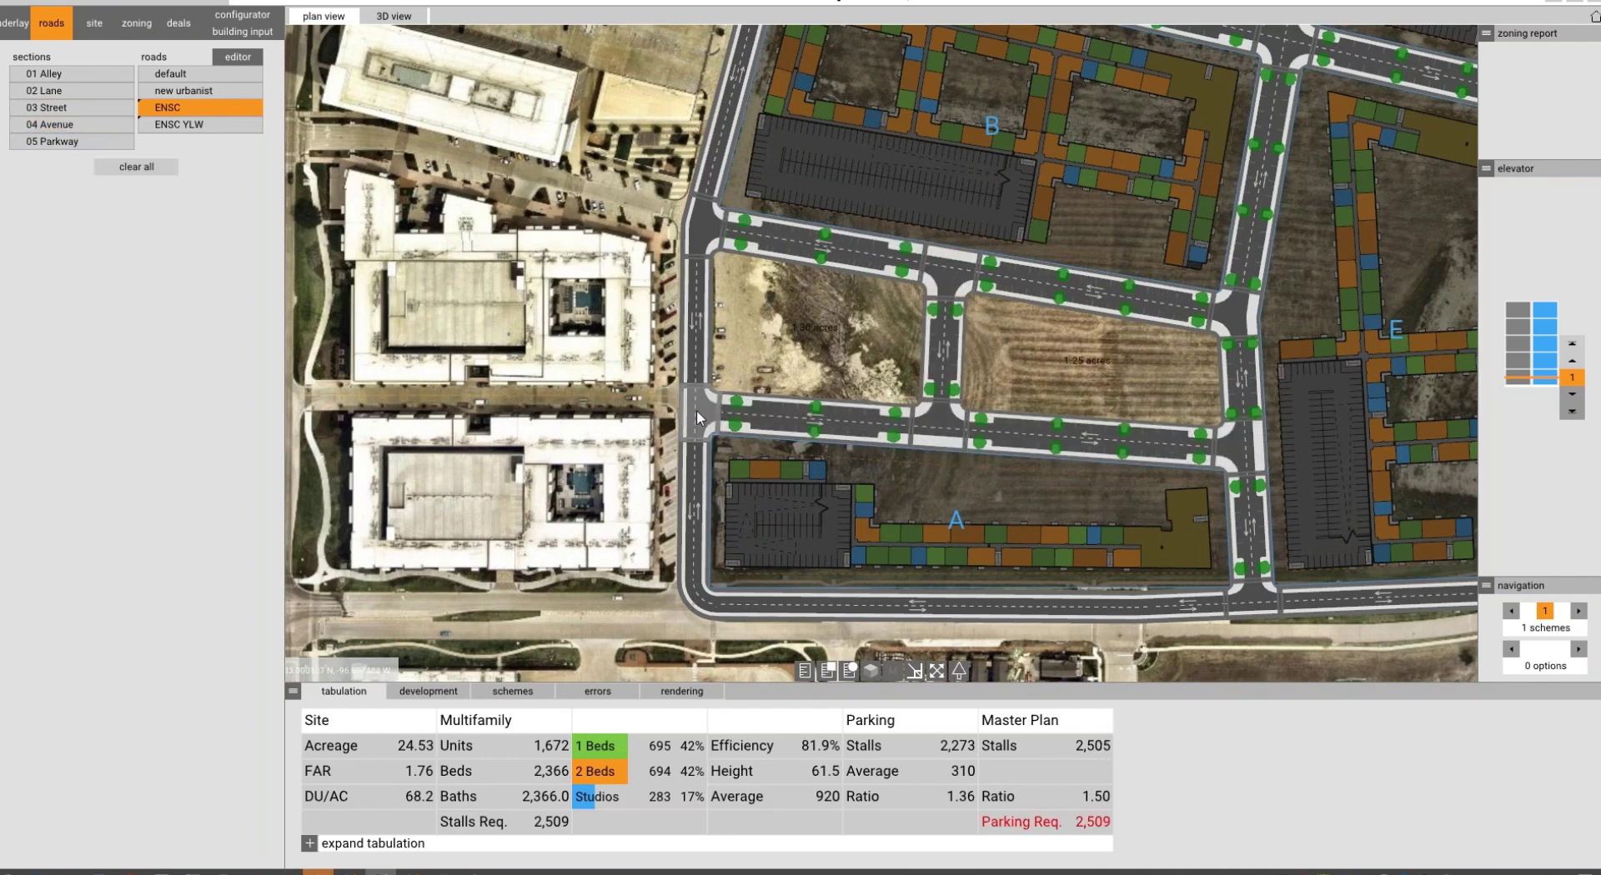
# Delete site A in the southwest and reroute the lower avenue's west end into the new connector, forming a loop corner.
pyautogui.click(839, 520)
pyautogui.click(94, 23)
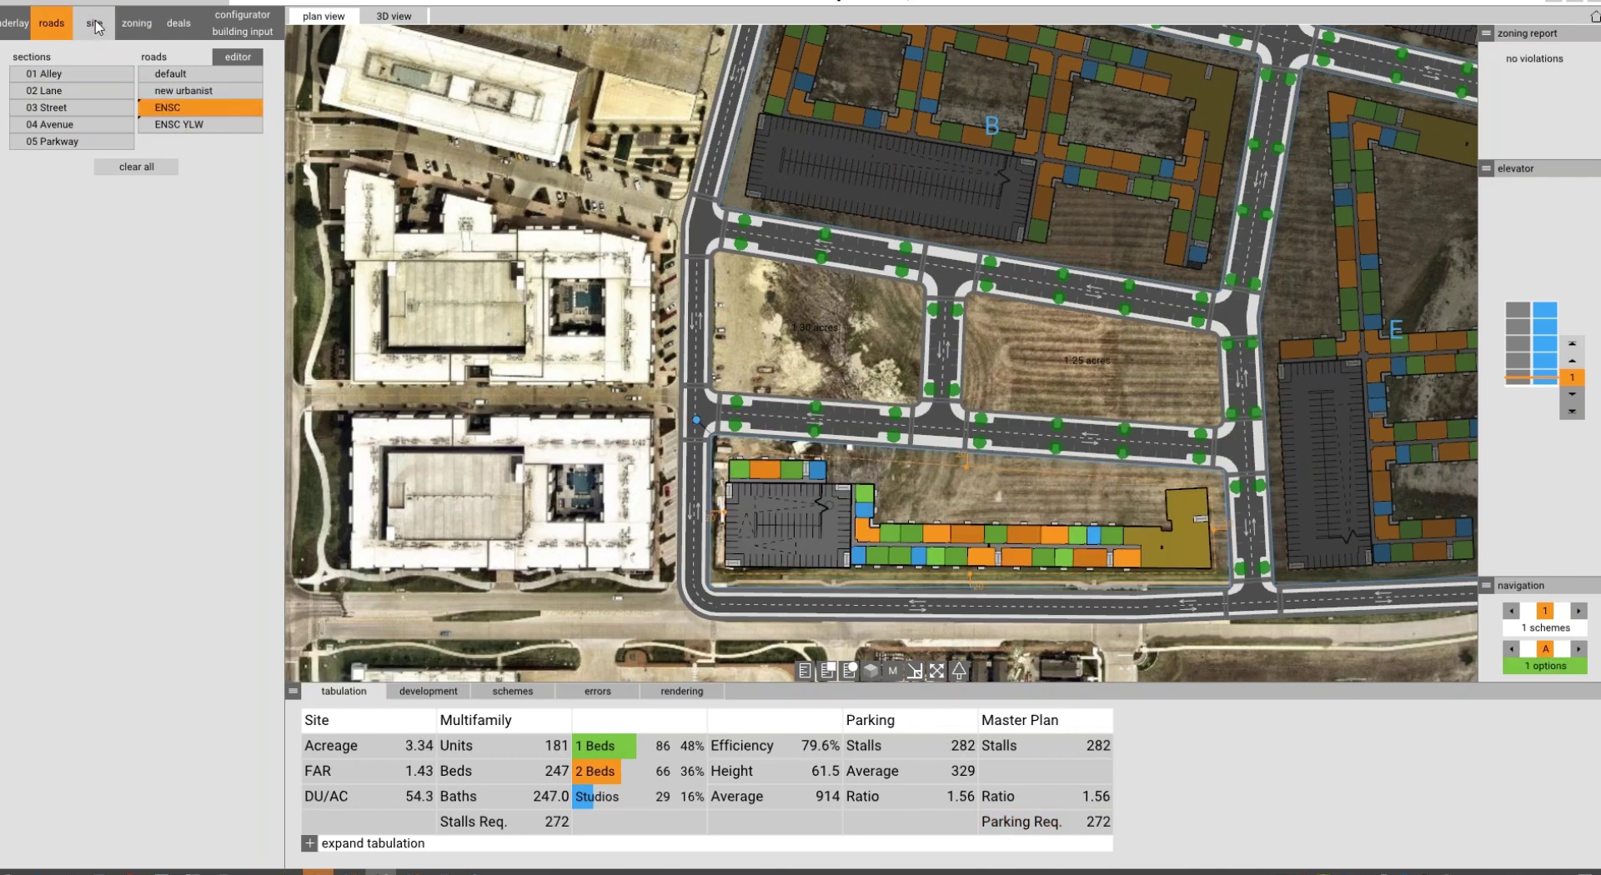
pyautogui.click(214, 56)
pyautogui.moveTo(696, 419); pyautogui.dragTo(939, 433)
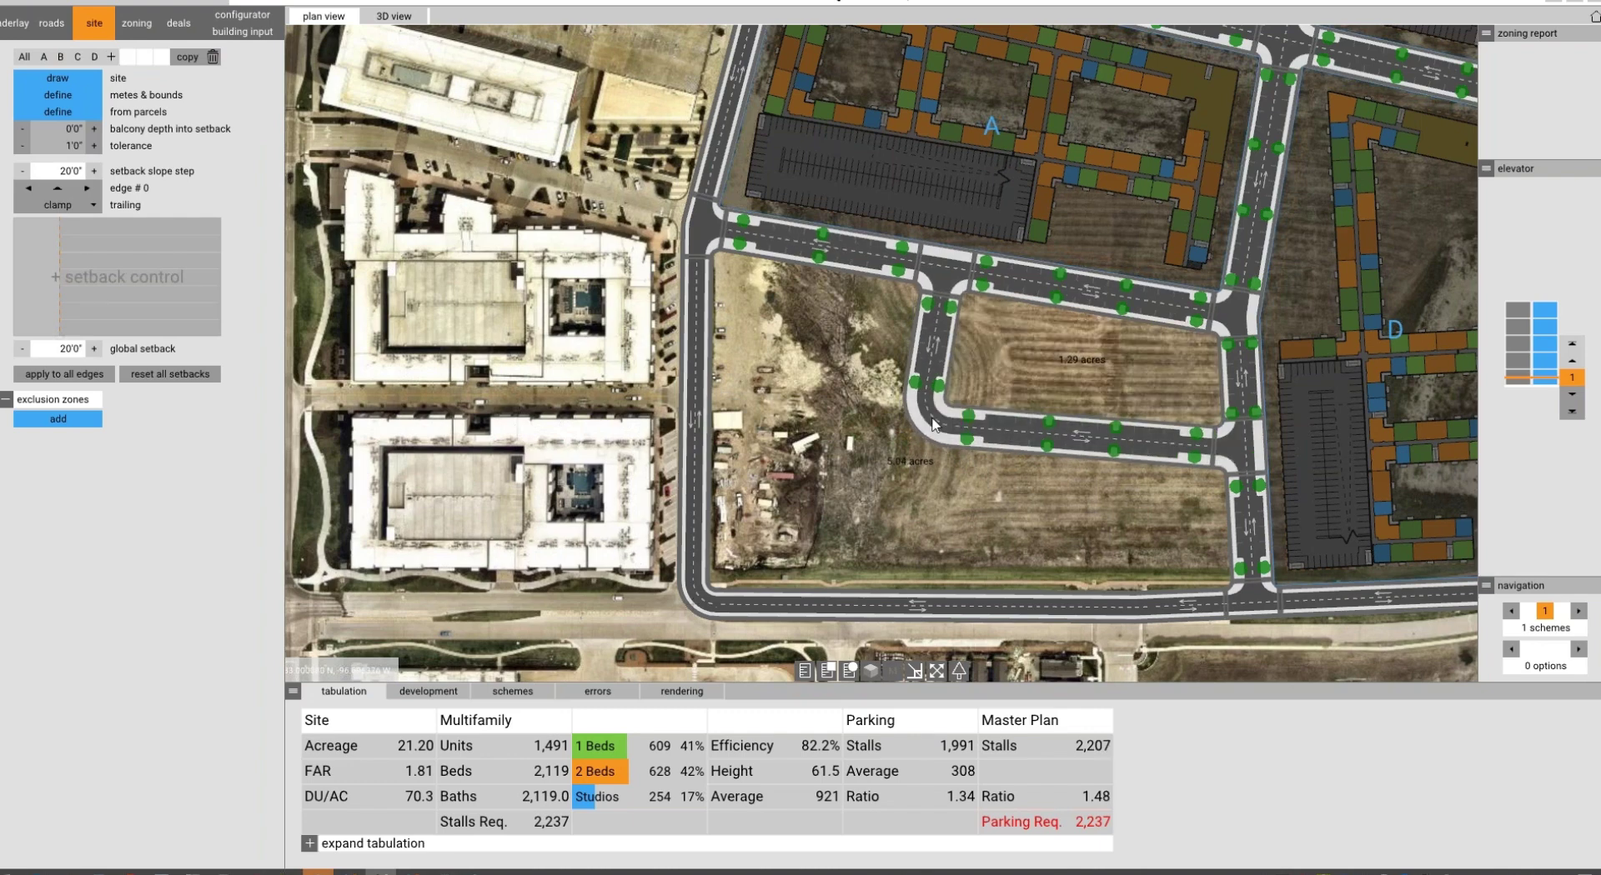
# Generate a building layout on the L-shaped southwest parcel around the loop road.
pyautogui.click(902, 417)
pyautogui.scroll(-4, 535, 442)
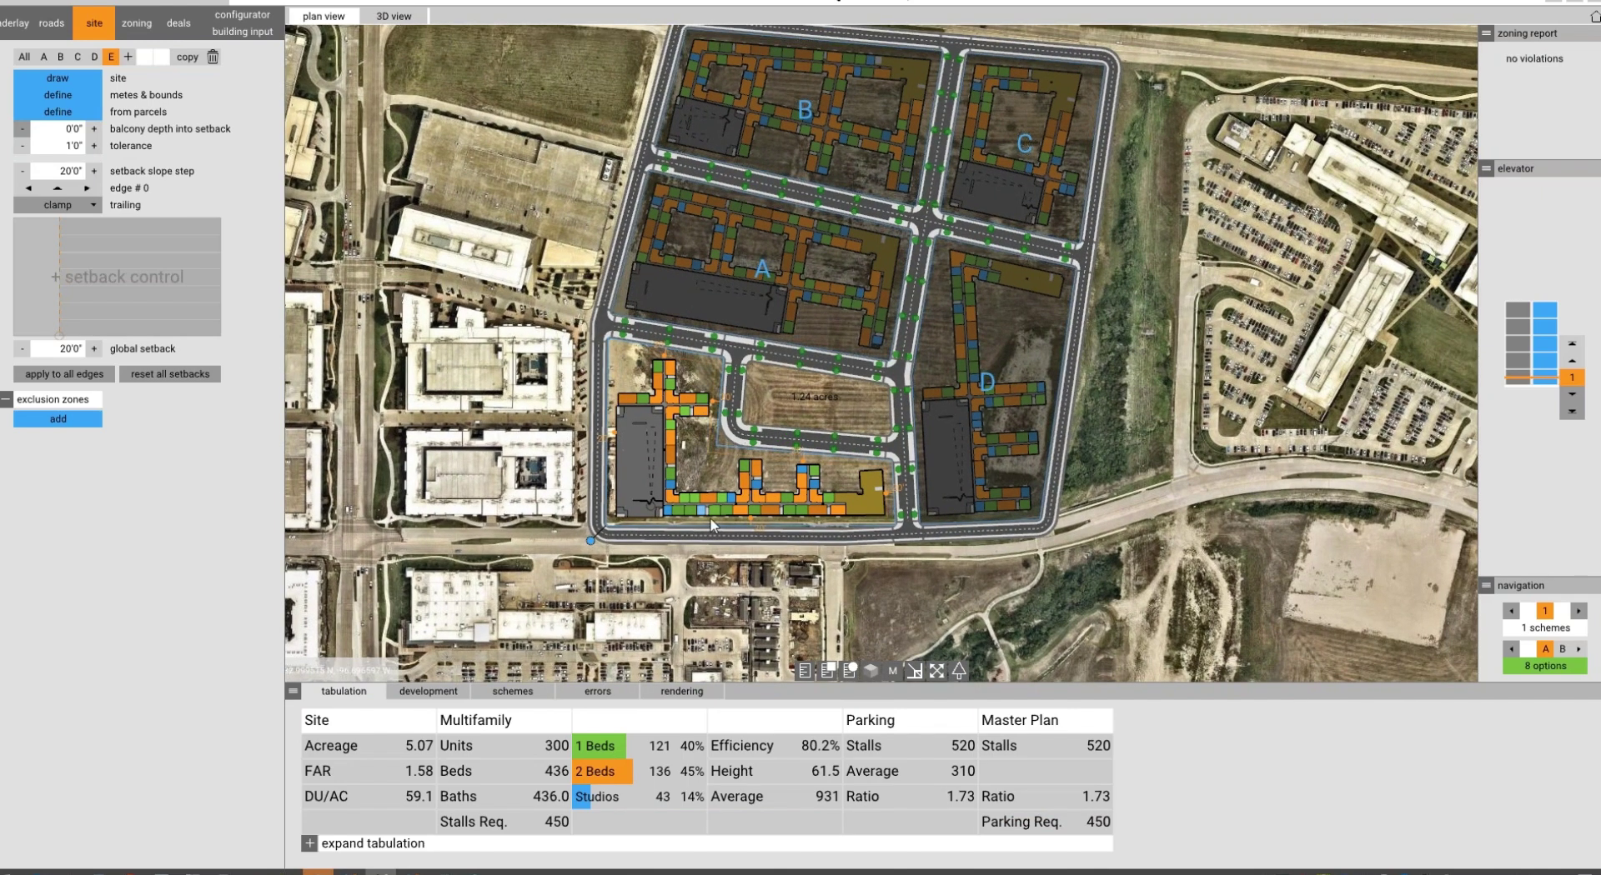
pyautogui.moveTo(819, 591); pyautogui.dragTo(866, 580, button='right')
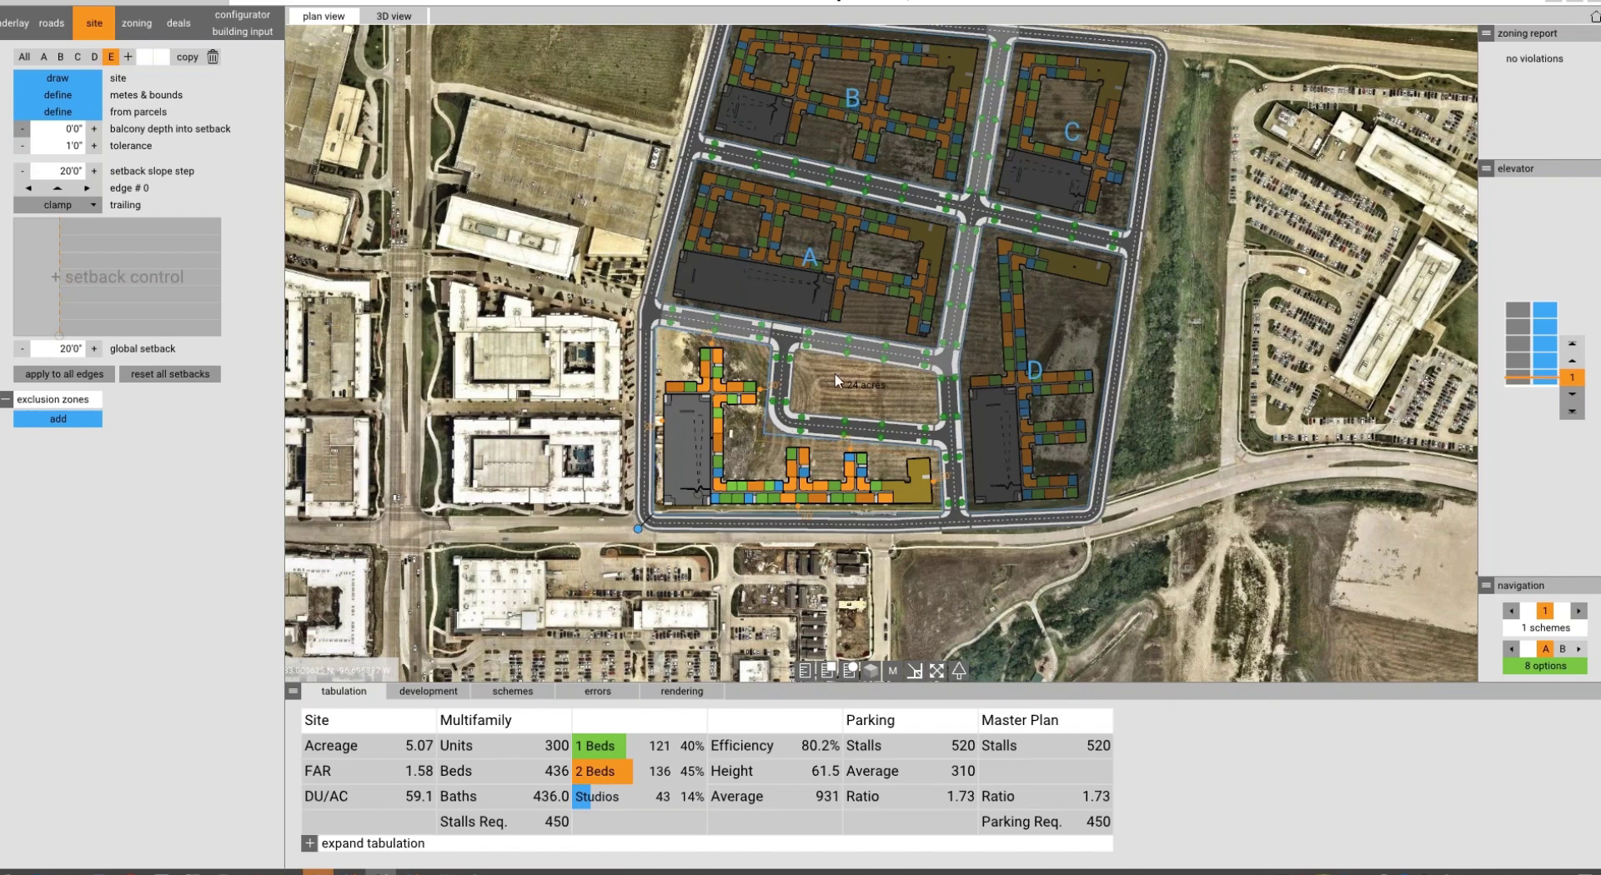
pyautogui.moveTo(854, 188); pyautogui.dragTo(846, 225, button='right')
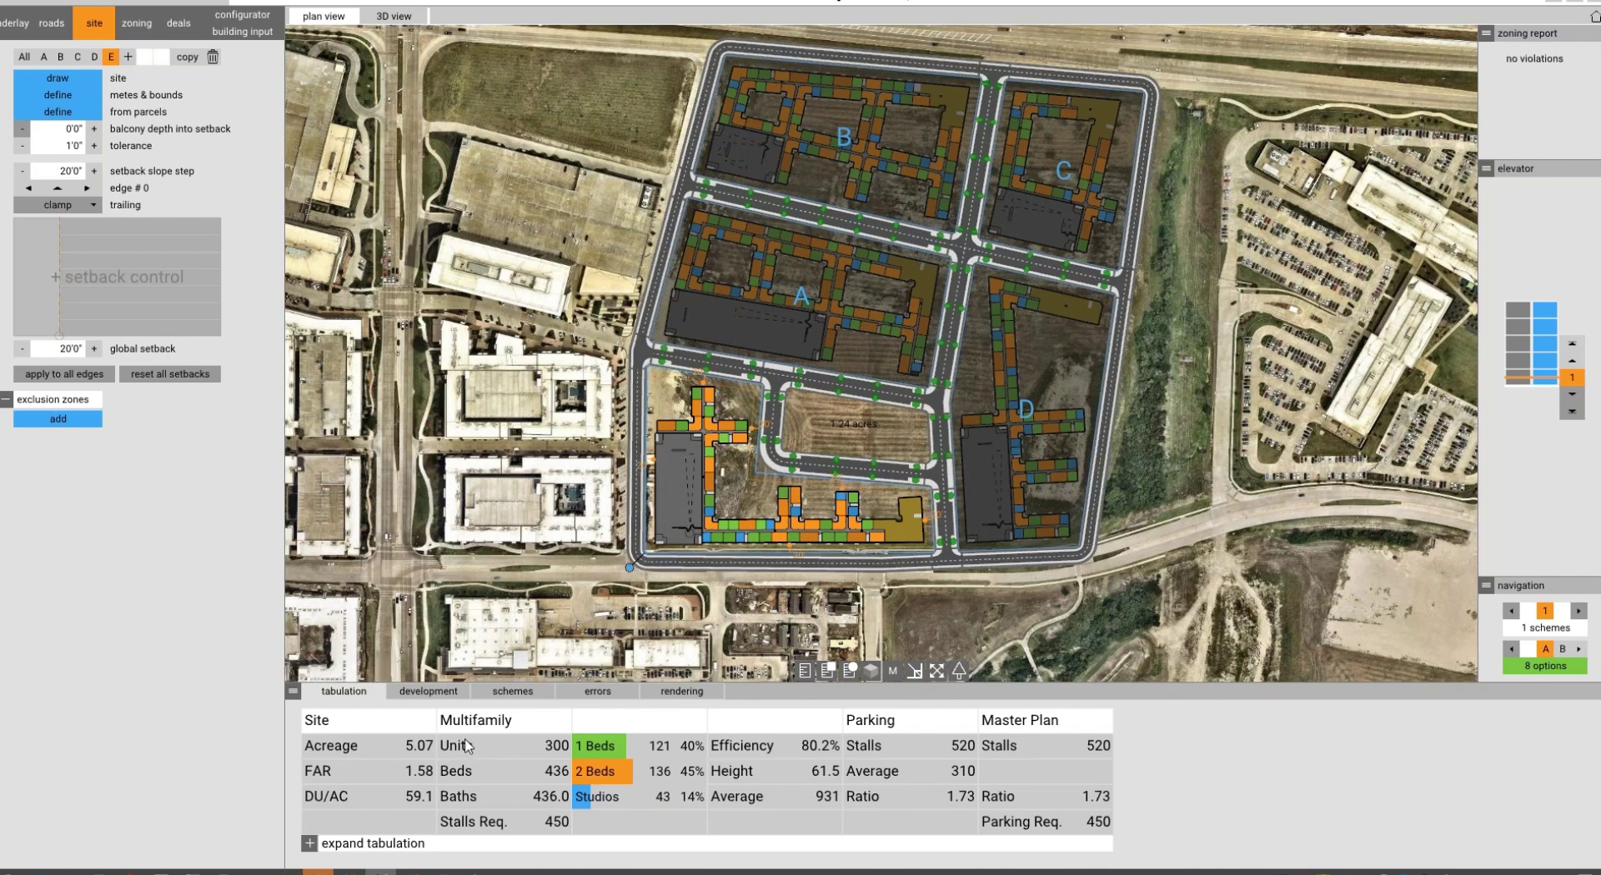
# Compare the tabulations of sites A, B and D, and check the totals for the whole master plan.
pyautogui.click(823, 304)
pyautogui.click(837, 113)
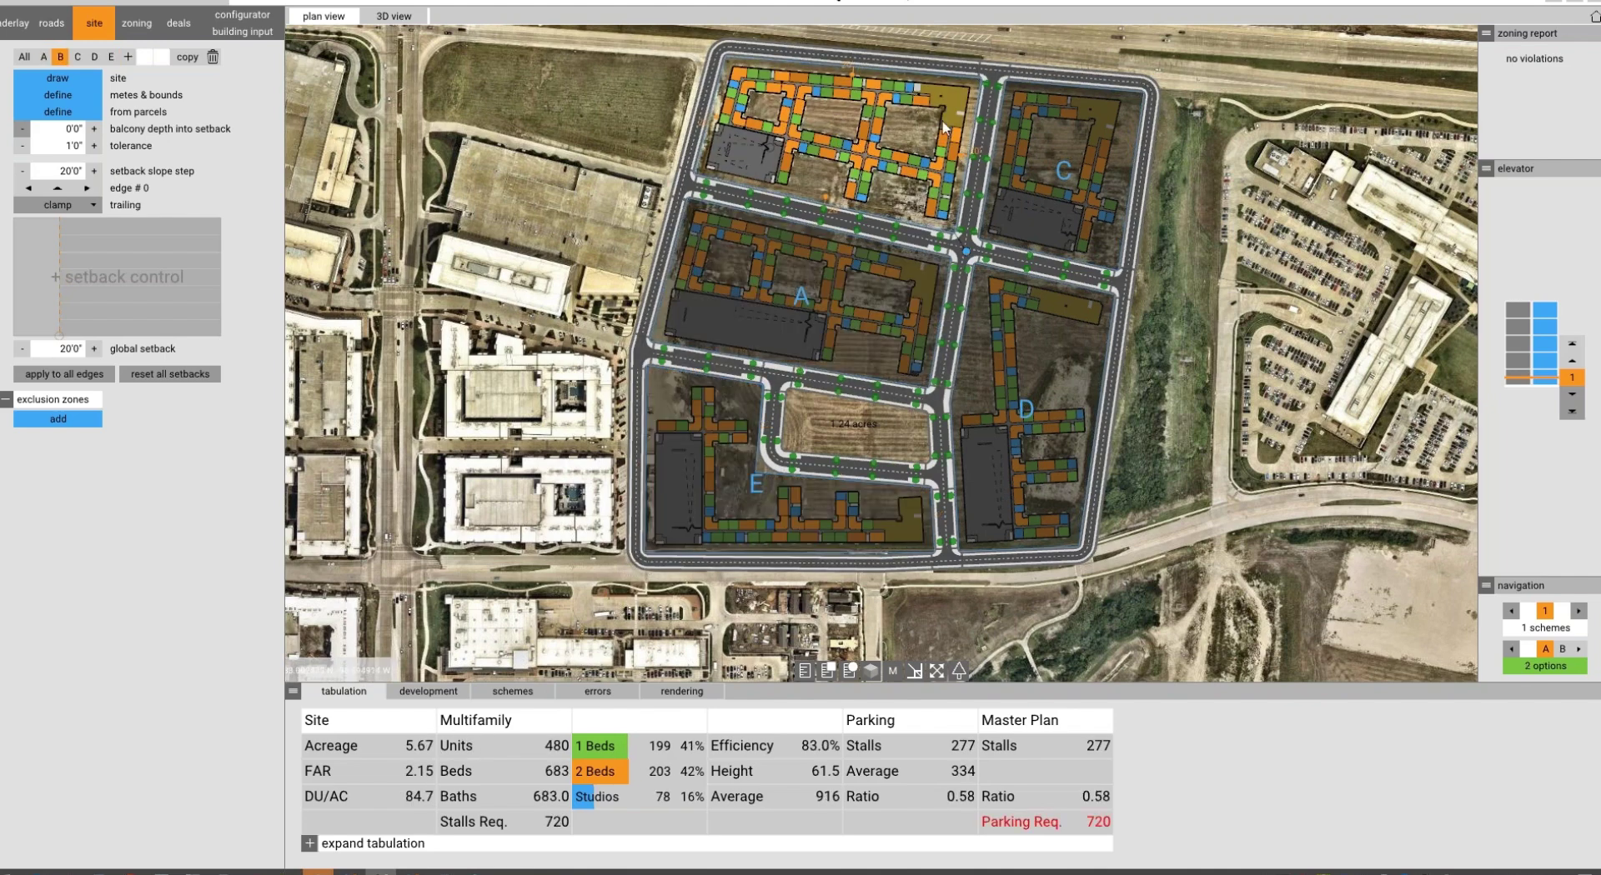
pyautogui.click(983, 377)
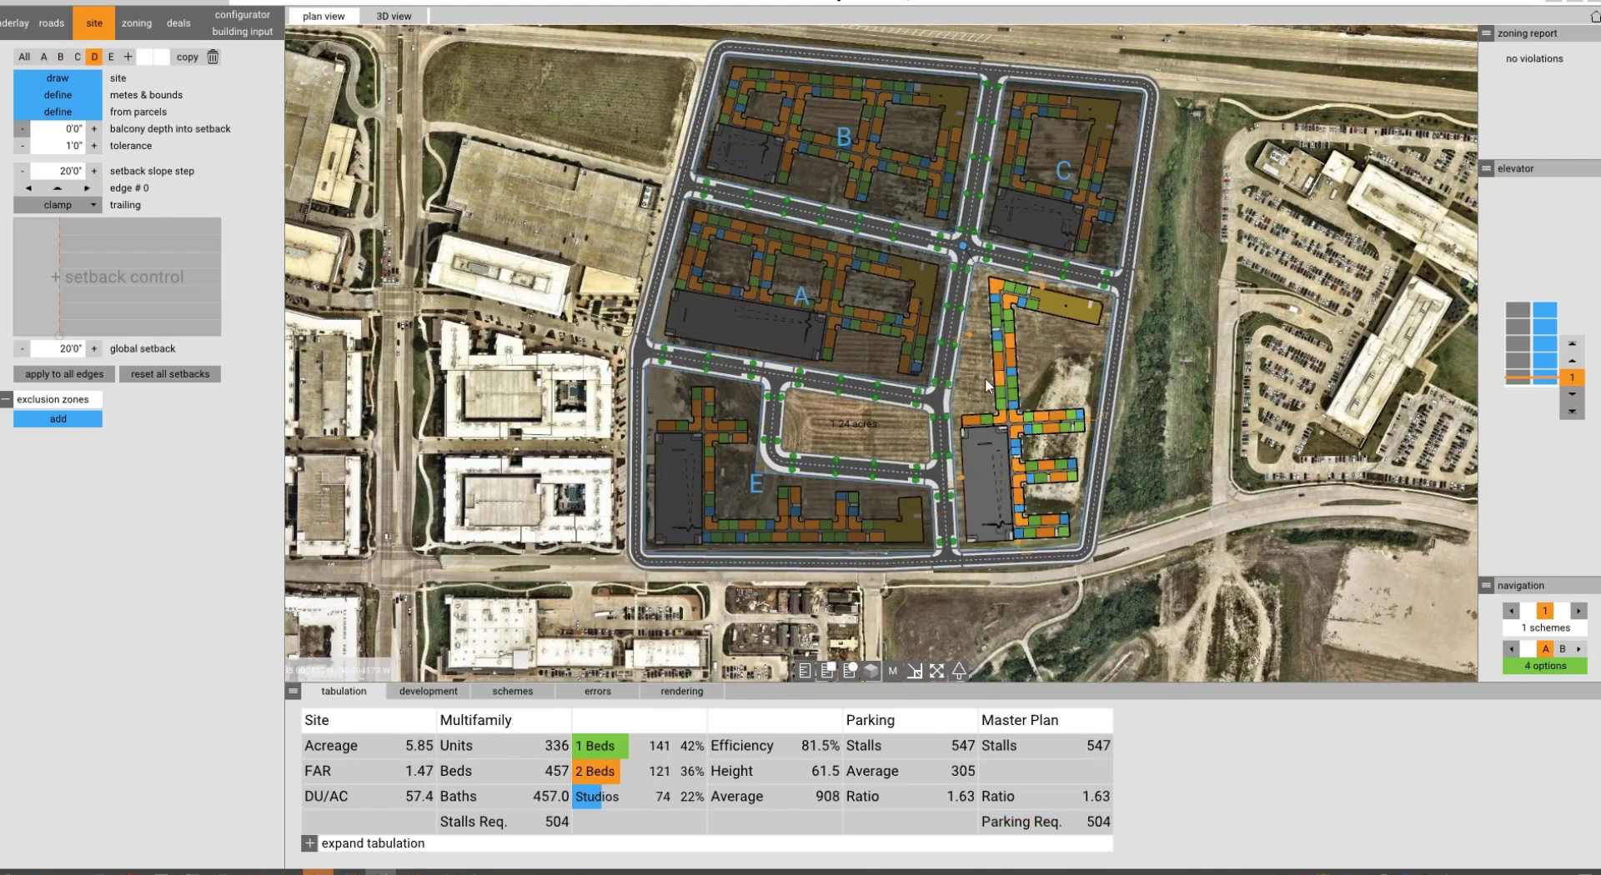
pyautogui.click(750, 297)
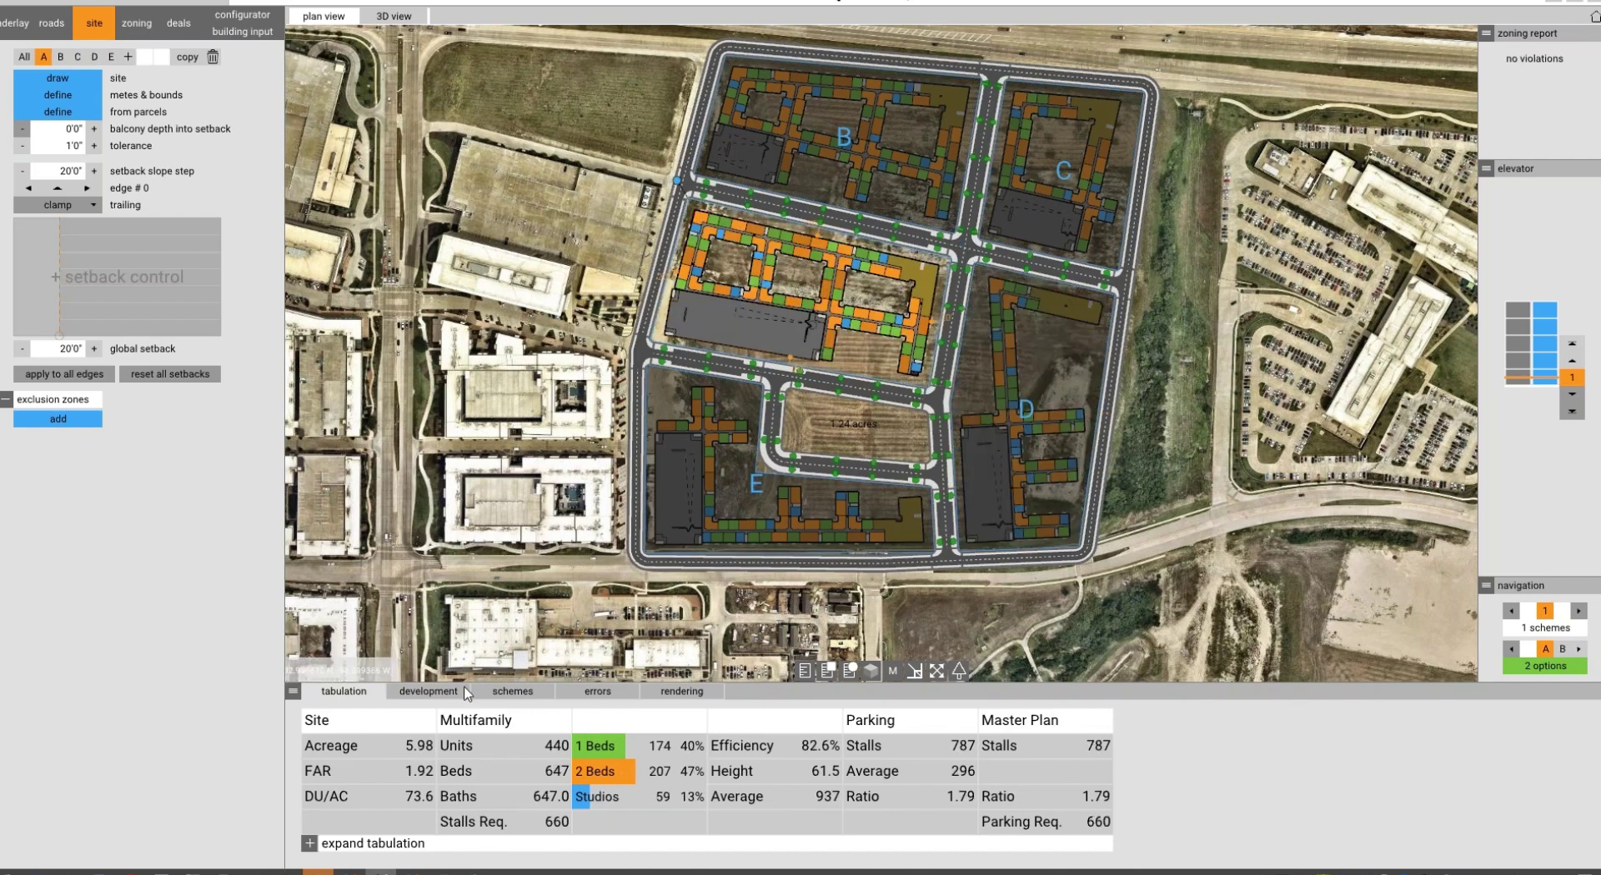
pyautogui.click(536, 621)
# Extend a 04 Avenue road about 463 ft north from the loop's west side to the upper avenue, splitting site A.
pyautogui.click(52, 22)
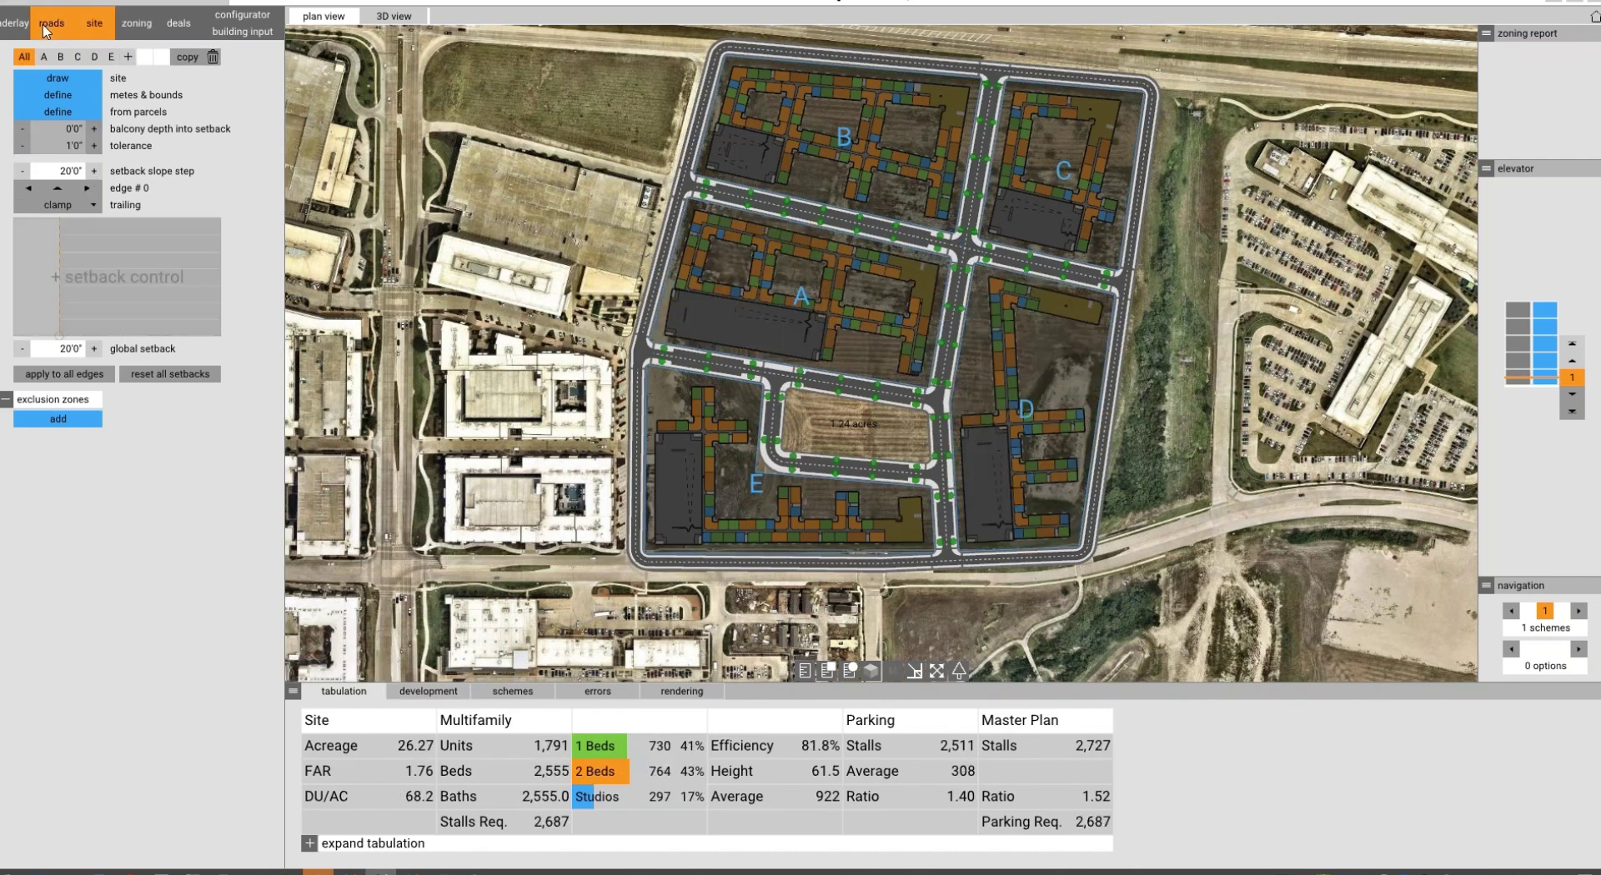
pyautogui.click(60, 123)
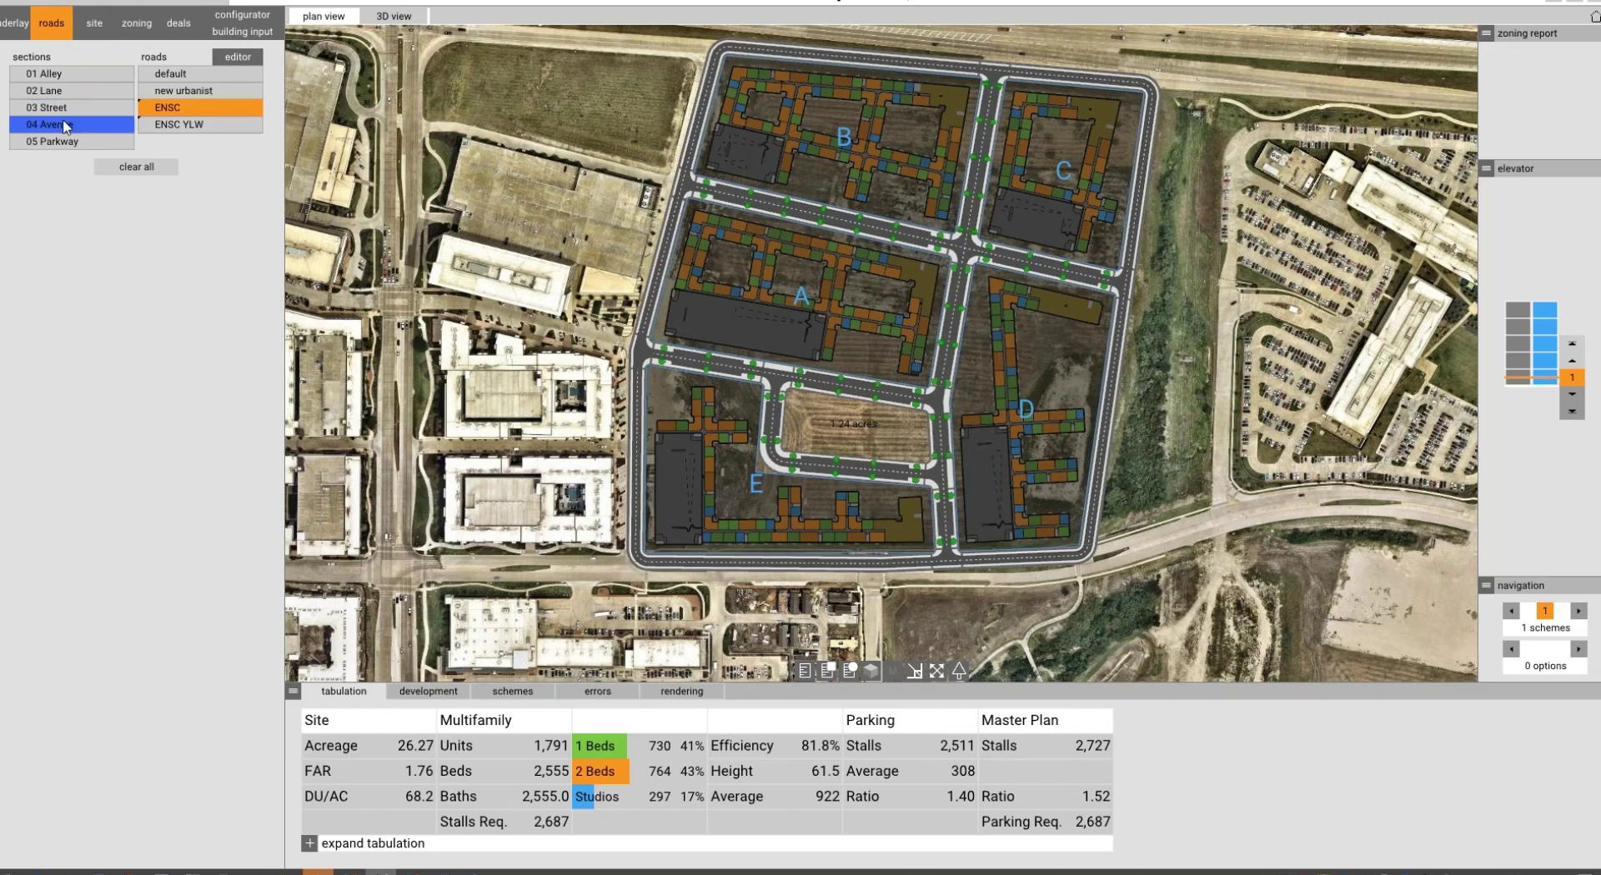
pyautogui.moveTo(775, 390); pyautogui.dragTo(824, 221)
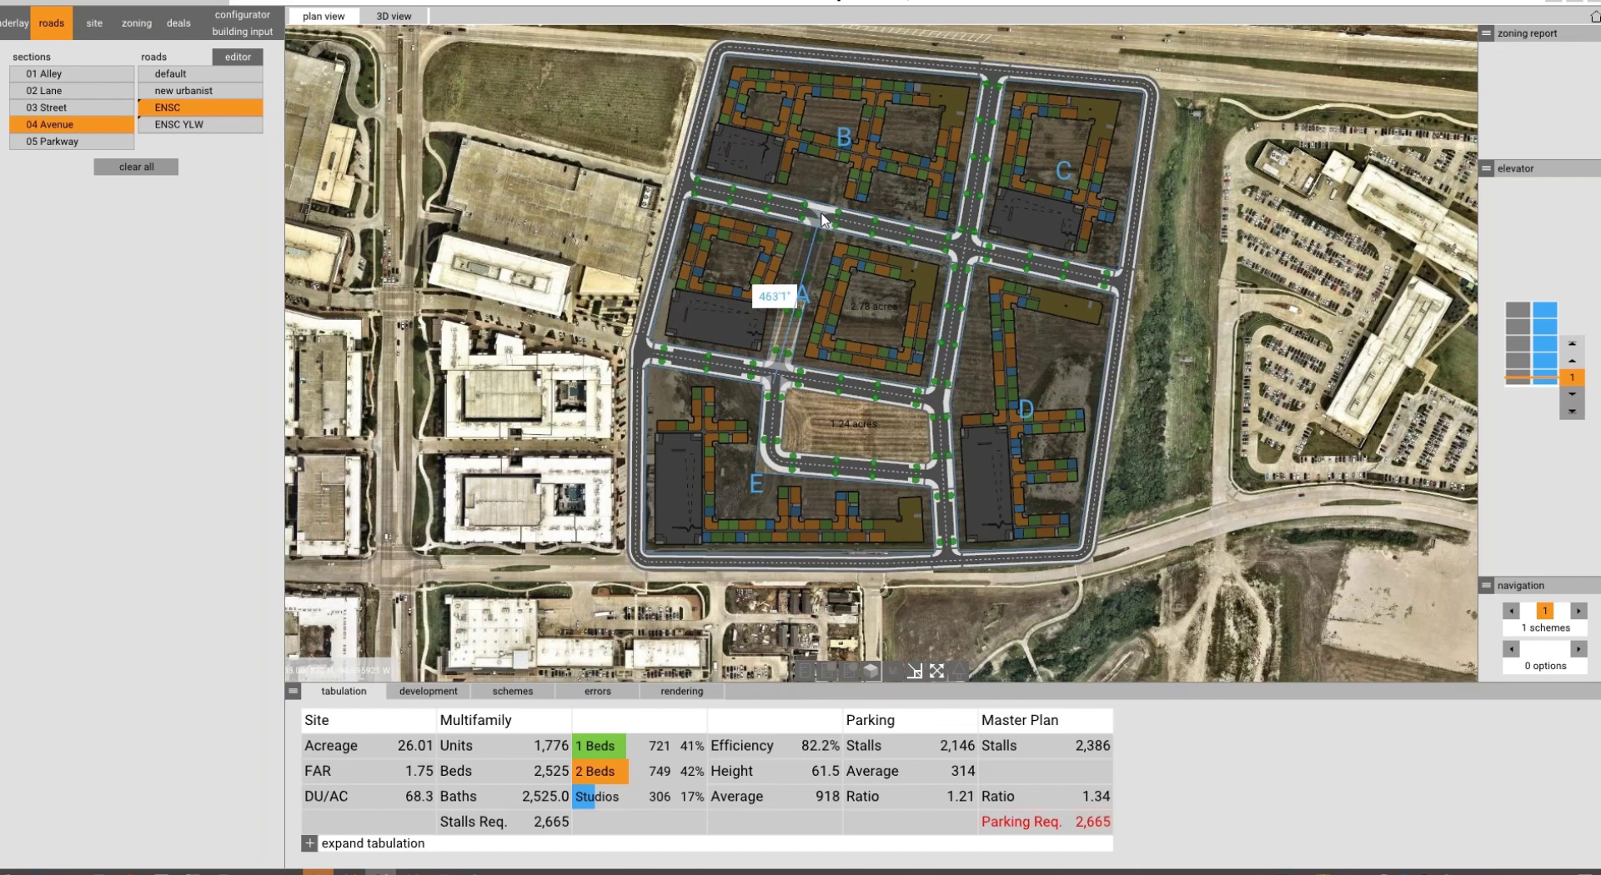
# Delete the split site A and generate a separate building layout on each of the two resulting parcels.
pyautogui.click(710, 285)
pyautogui.click(94, 23)
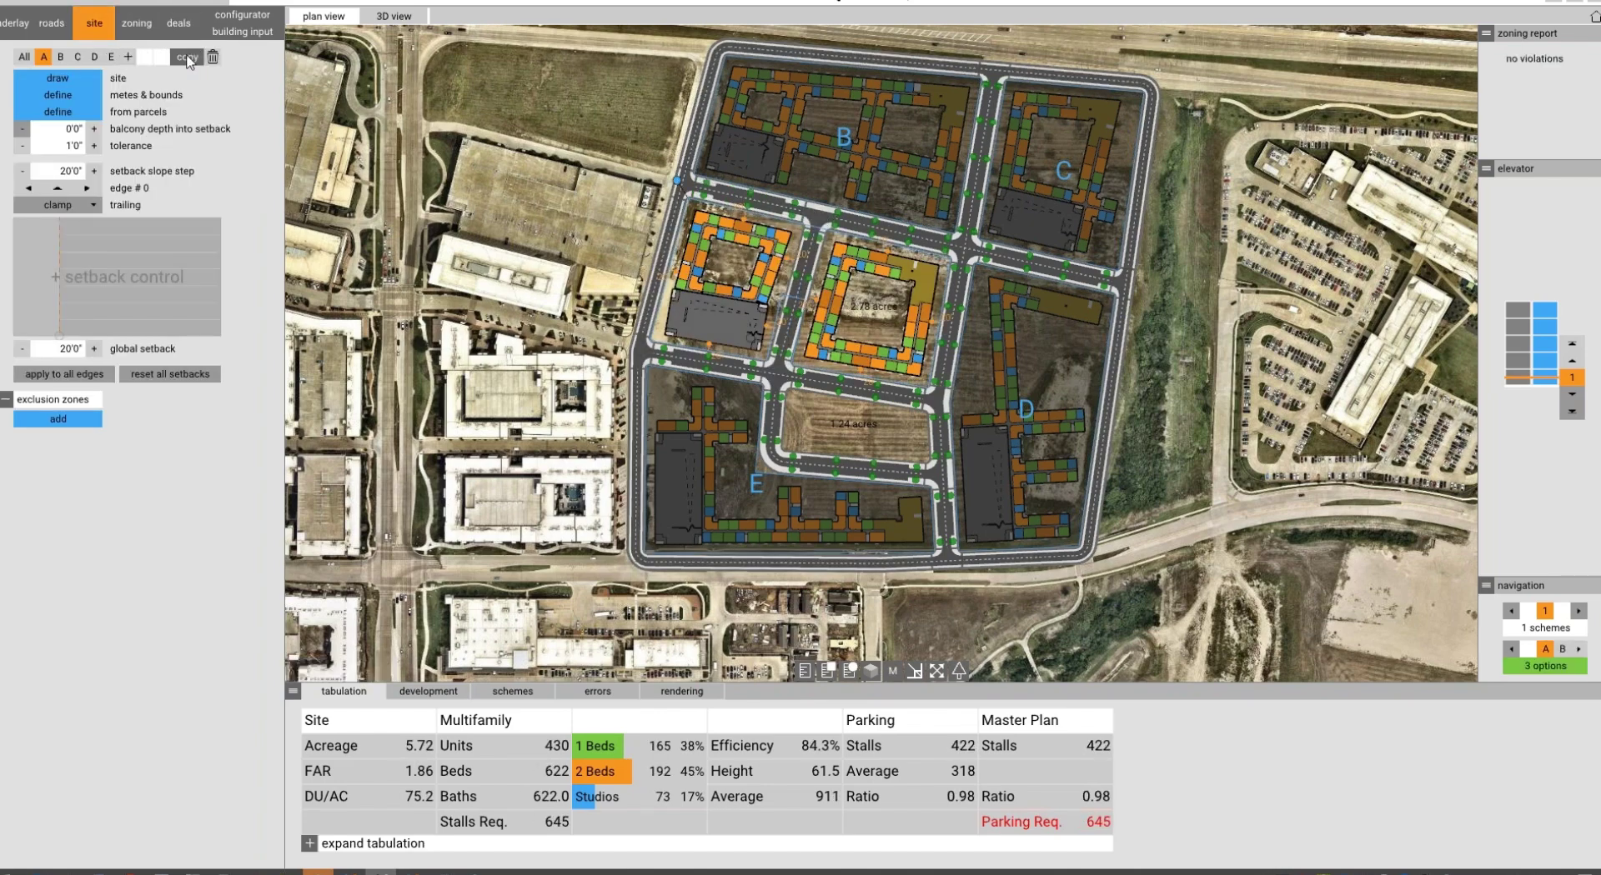
pyautogui.click(213, 57)
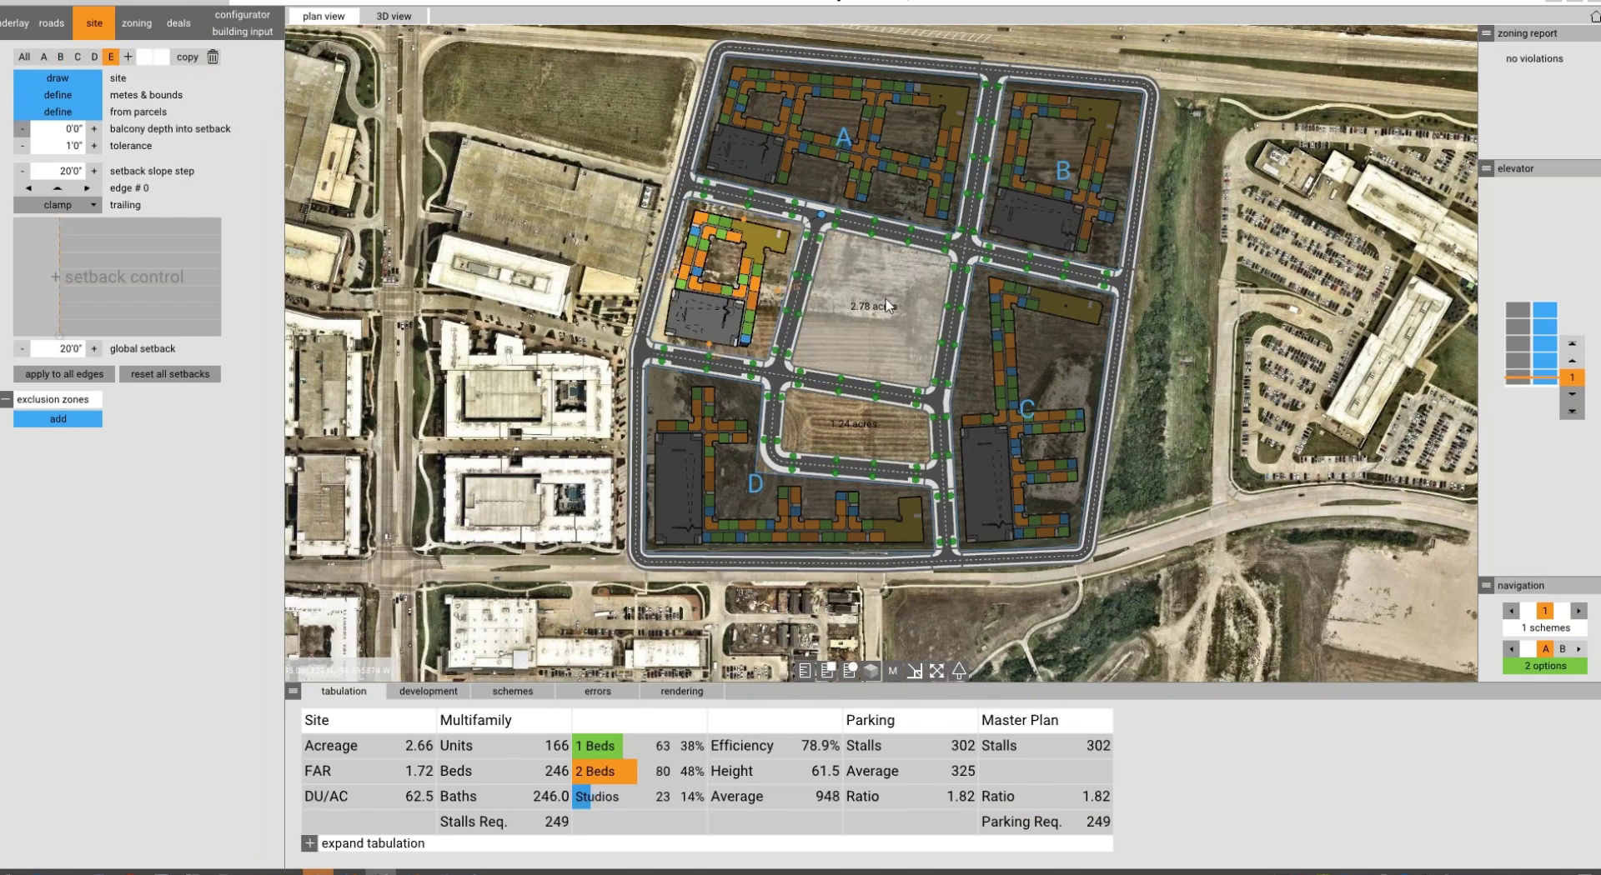
pyautogui.click(817, 363)
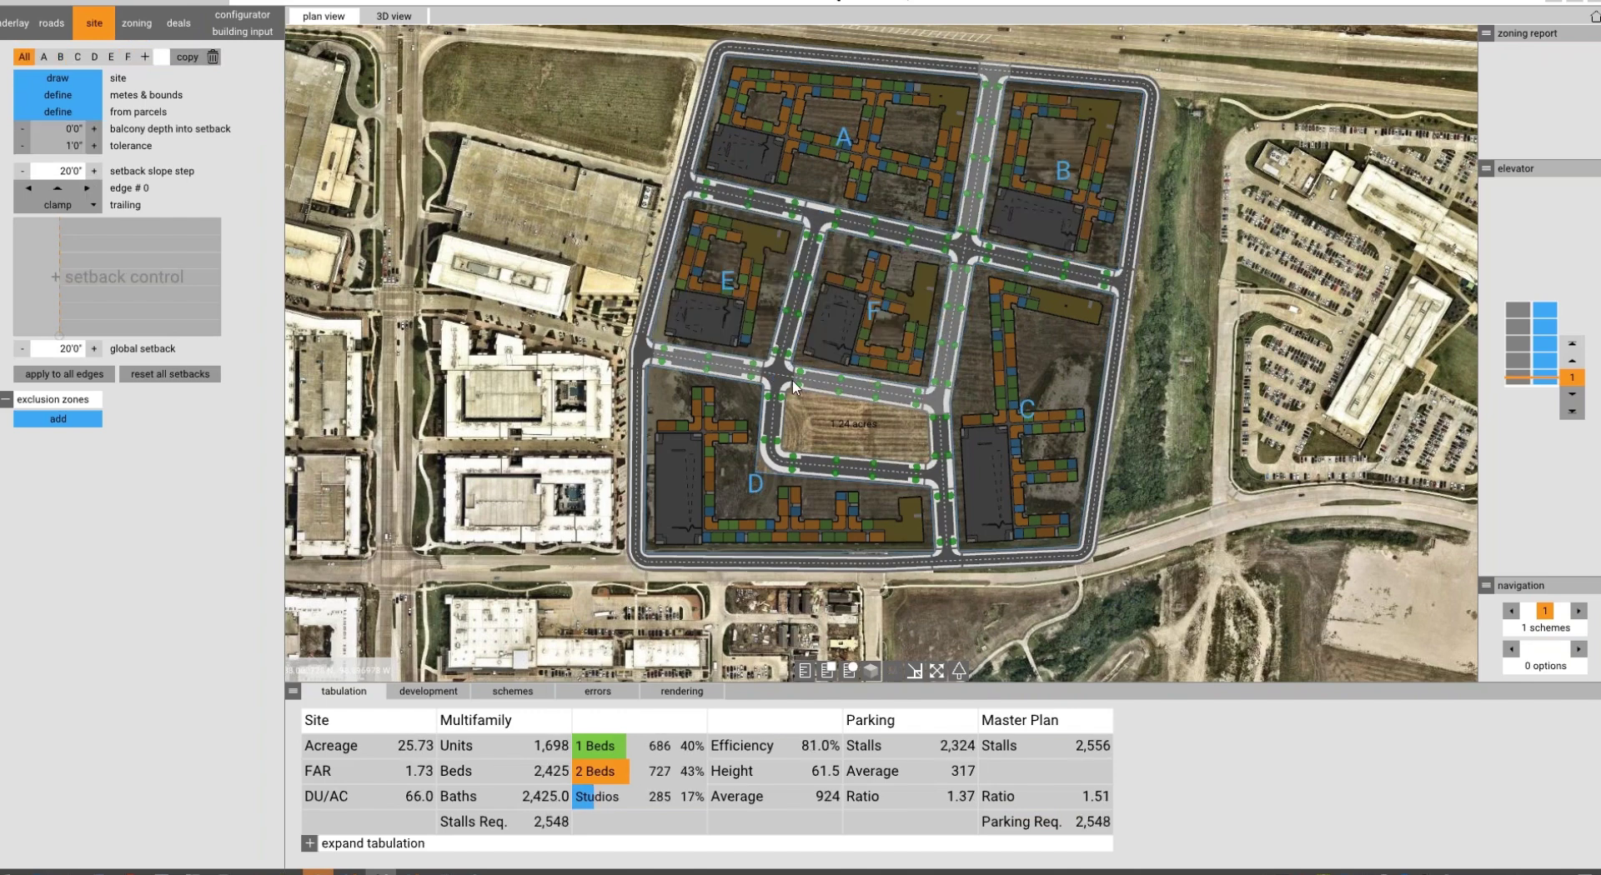
# Relocate the parking garage of southeast site C to the parcel's east edge.
pyautogui.scroll(2, 907, 398)
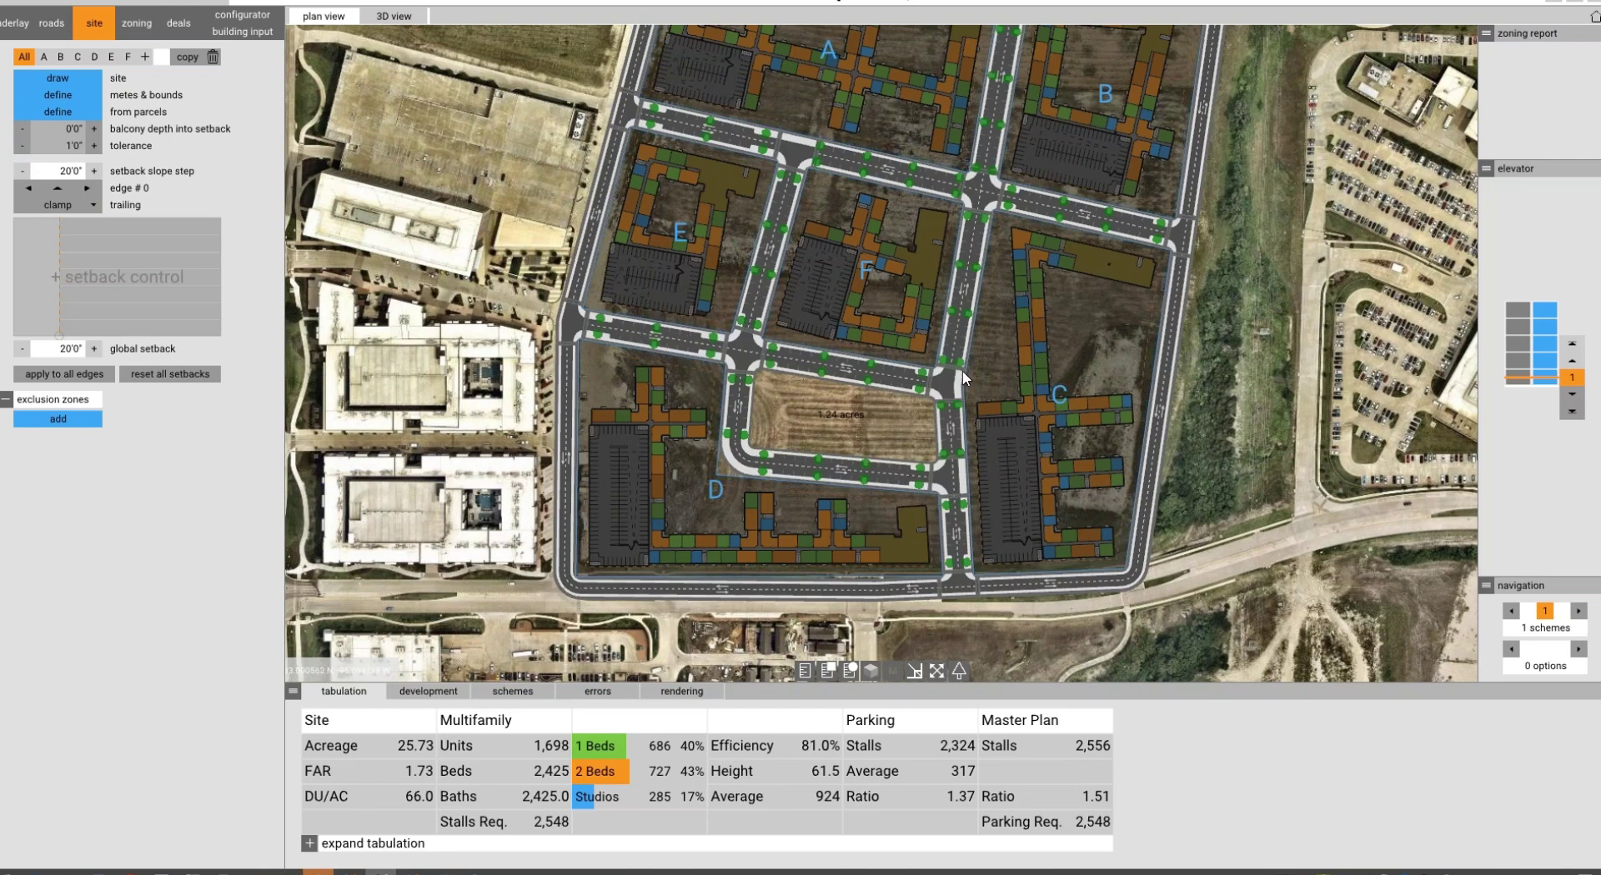
pyautogui.click(1083, 350)
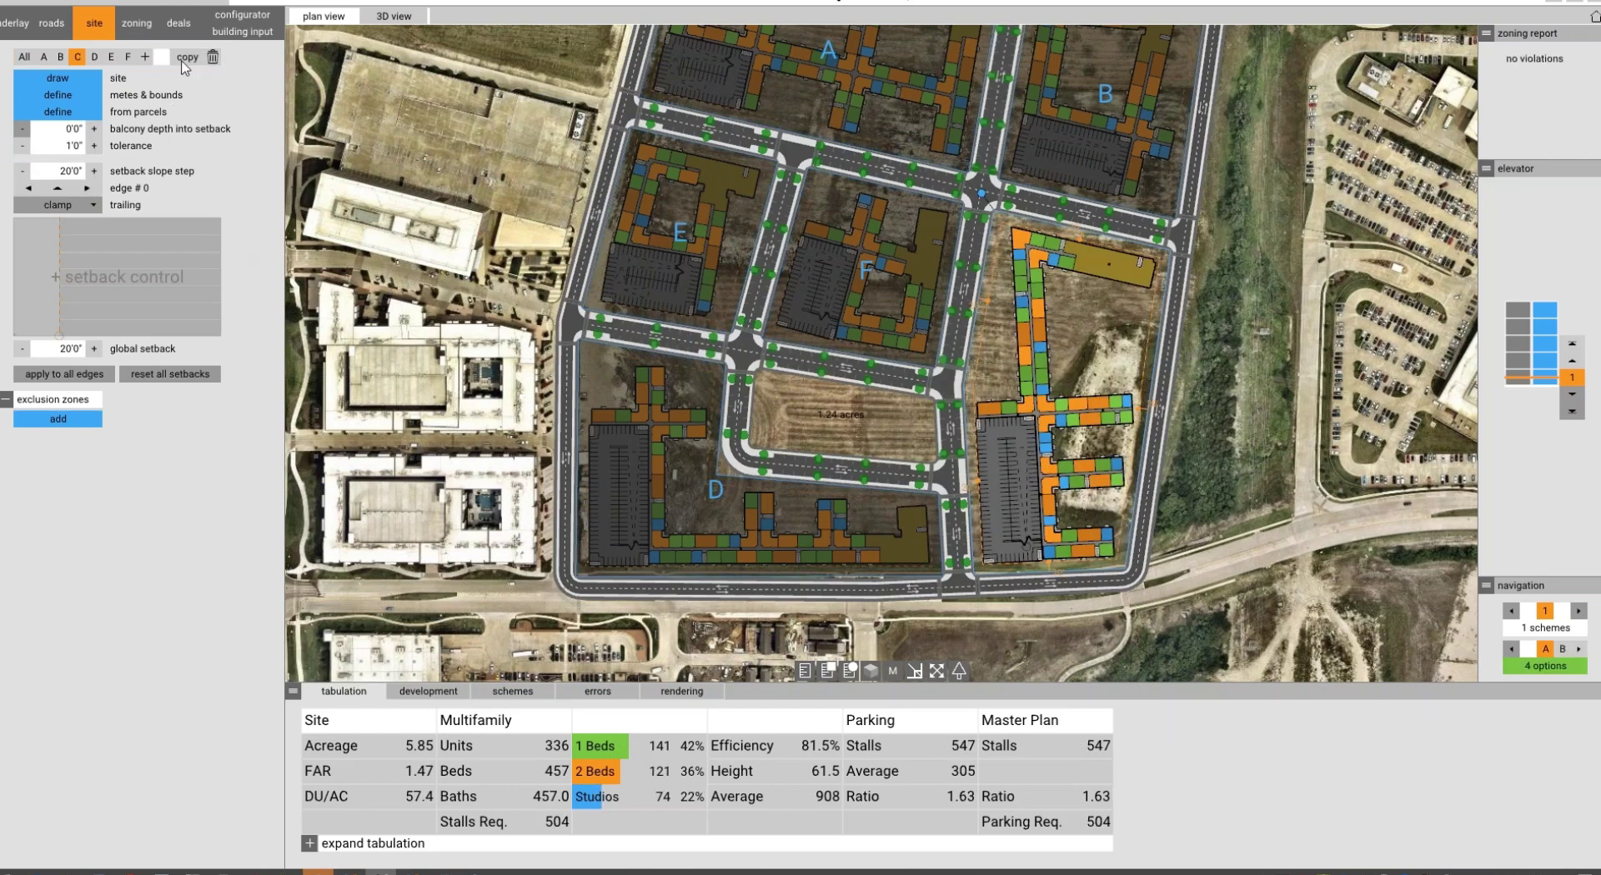
pyautogui.click(245, 38)
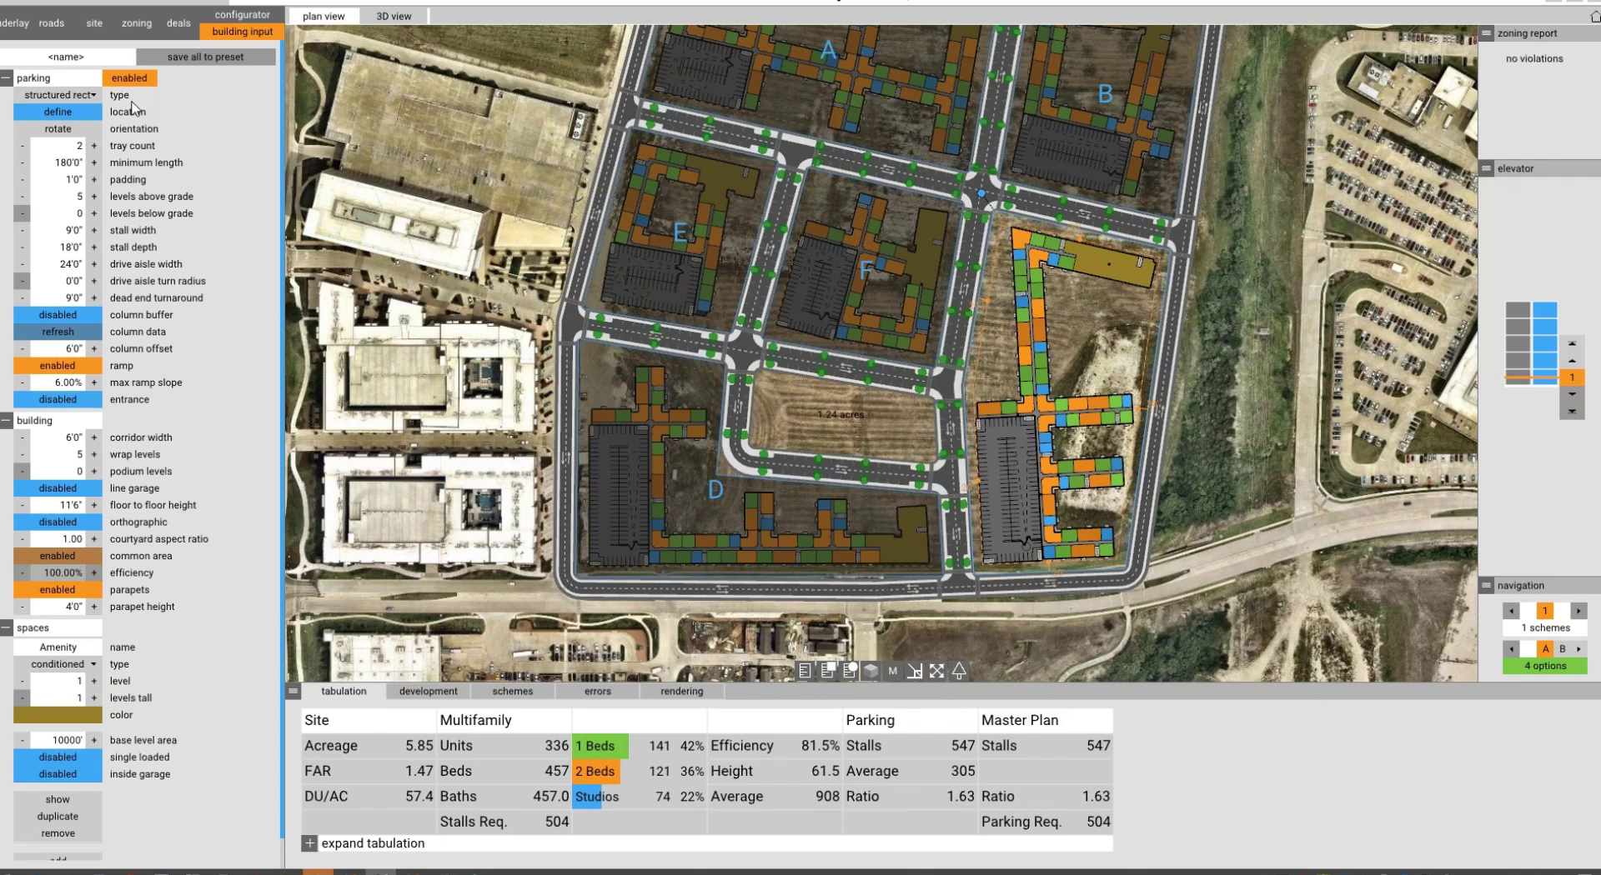
pyautogui.click(94, 112)
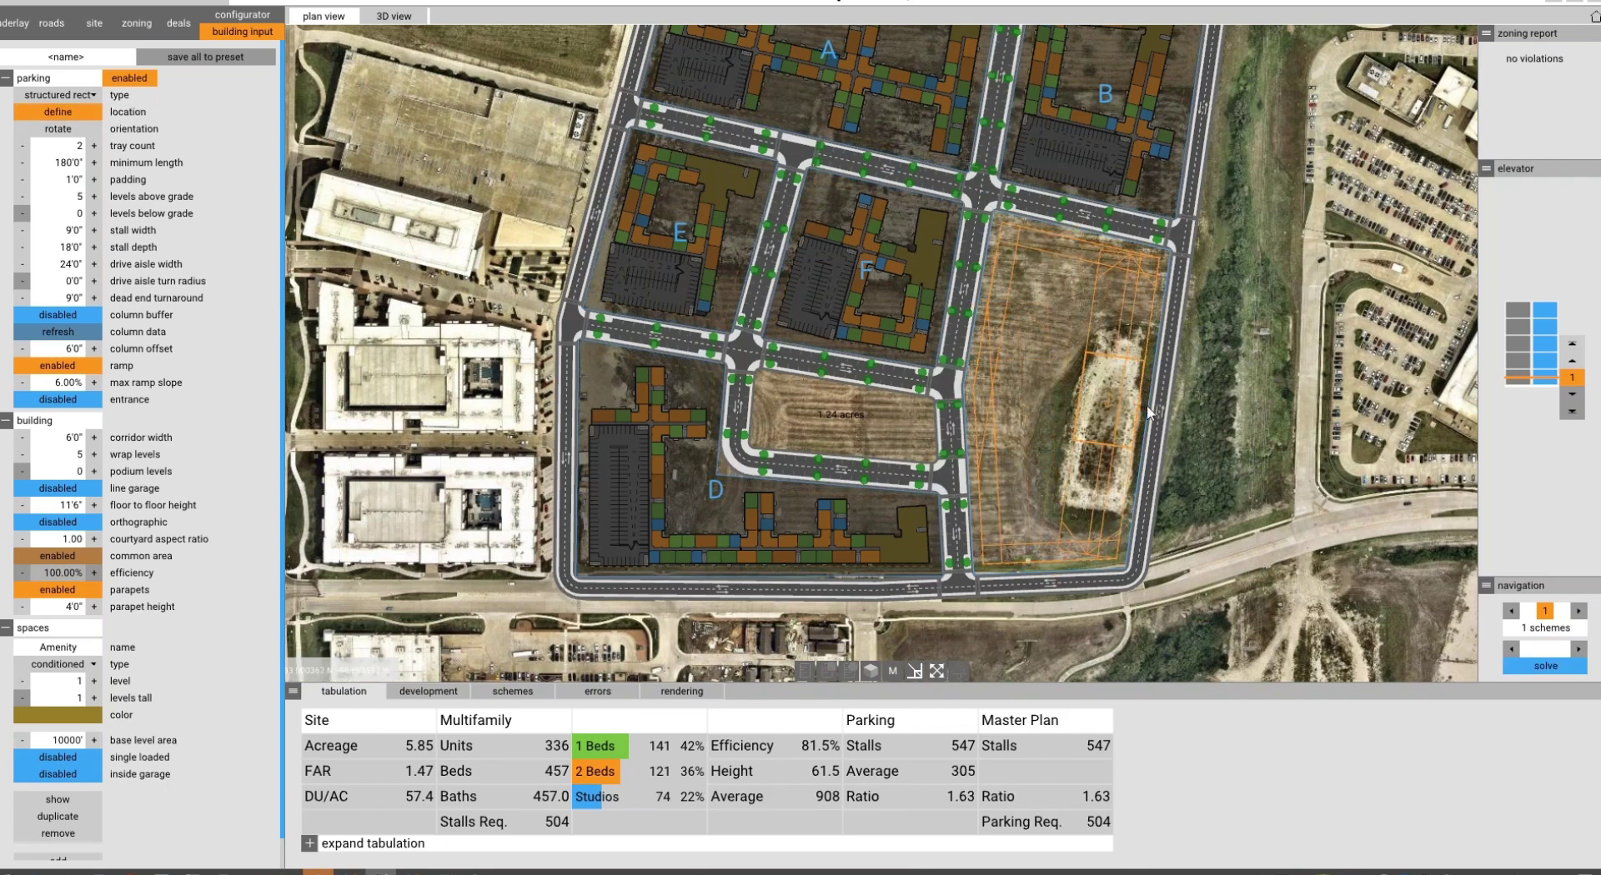
pyautogui.click(1182, 422)
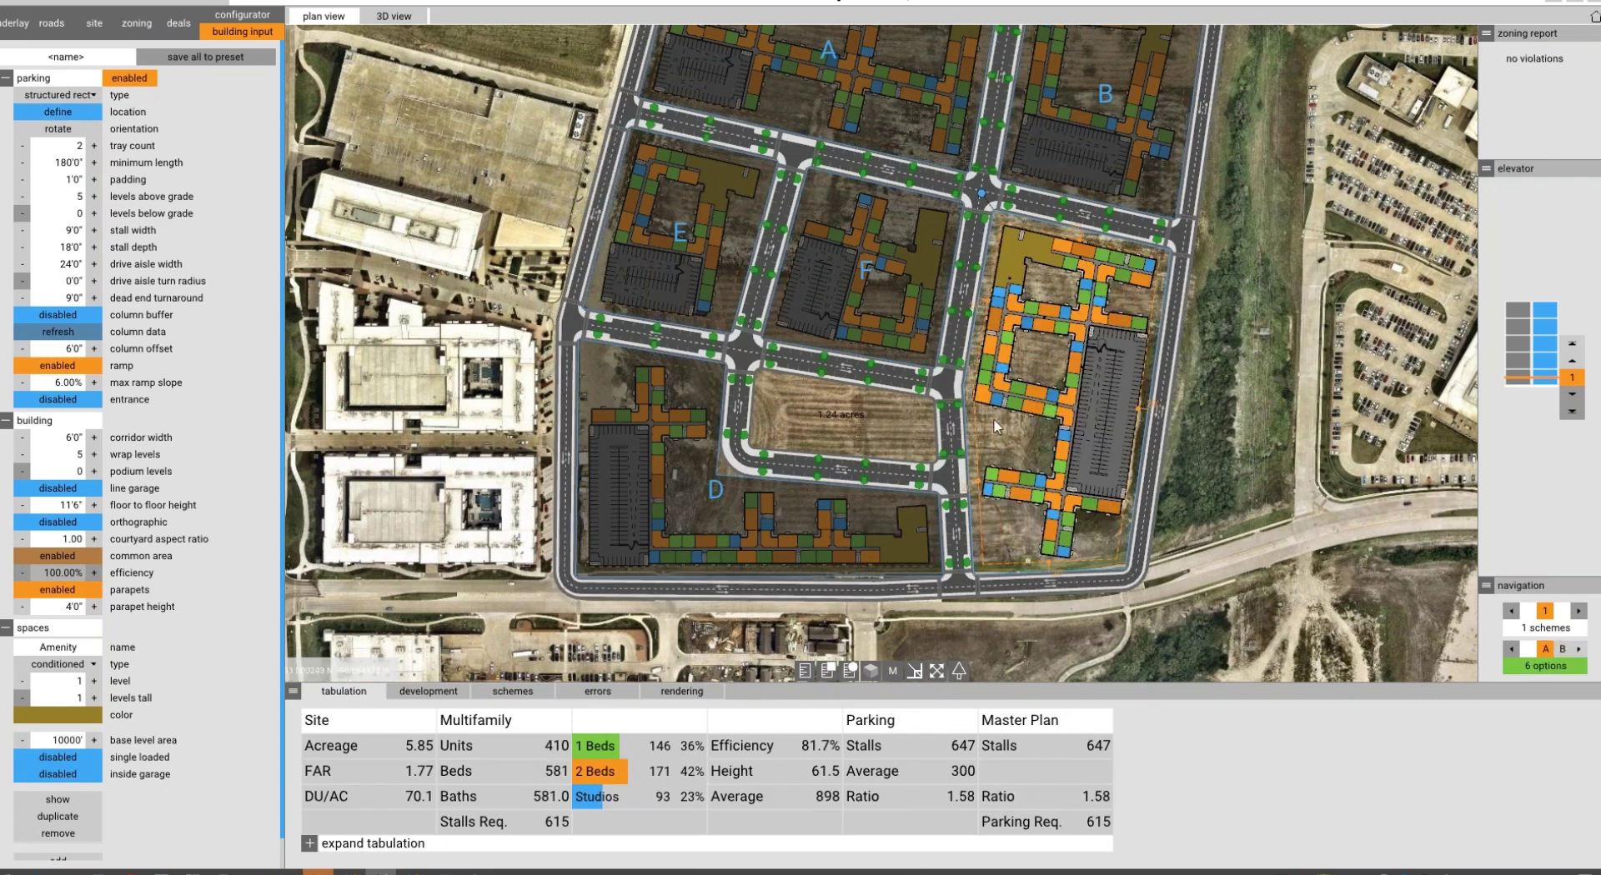
# Manually edit site C's corridors, shifting the large courtyard's south corridor north to open up the west side.
pyautogui.click(893, 671)
pyautogui.scroll(4, 1027, 502)
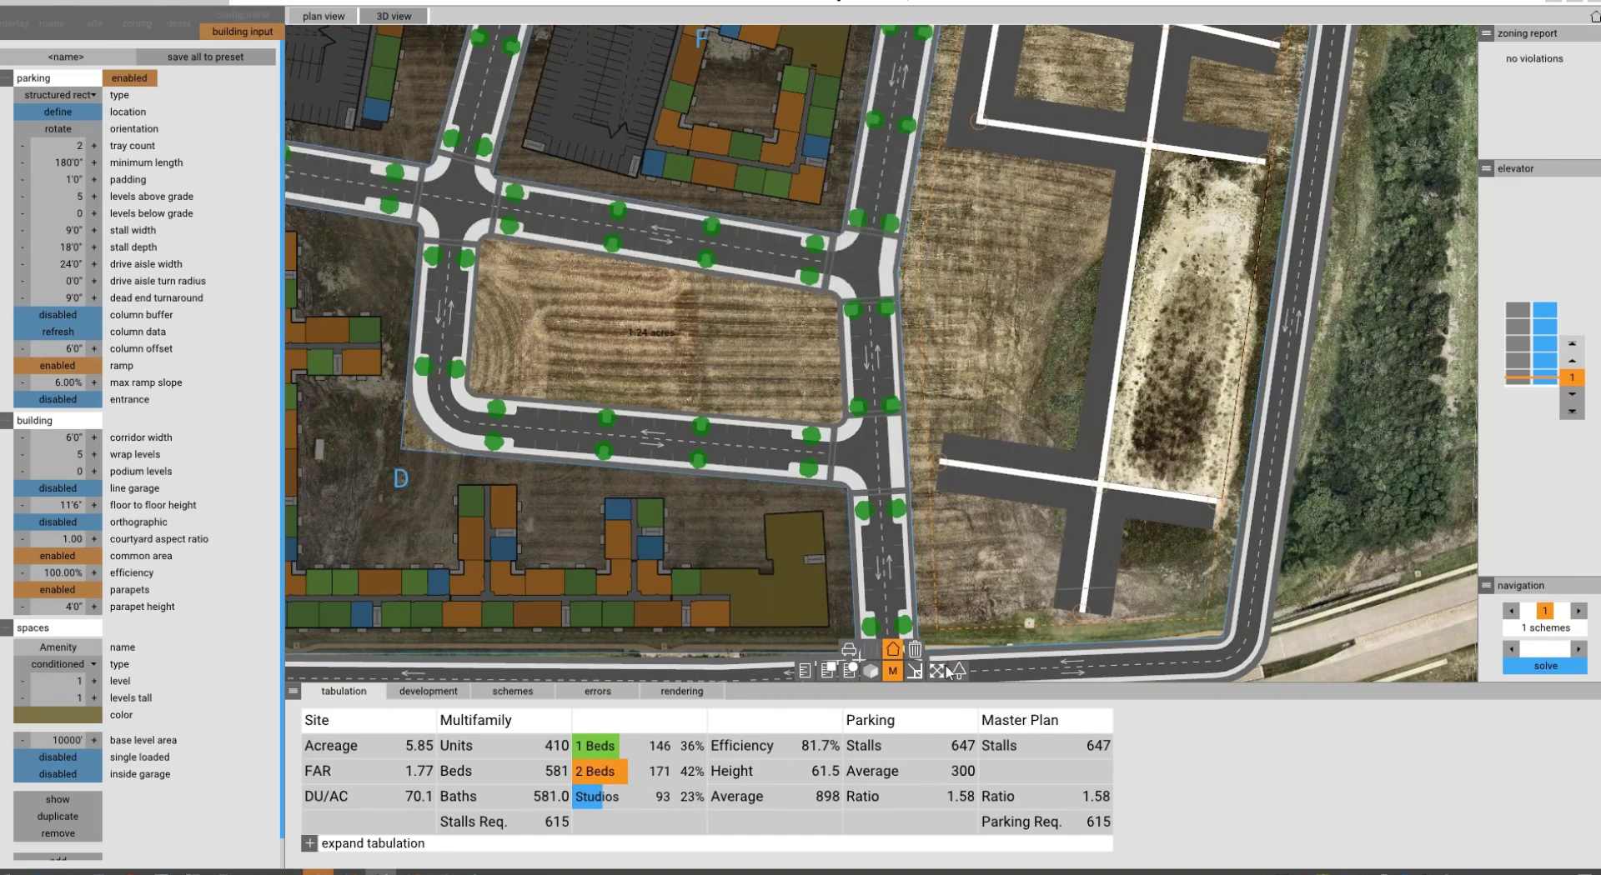
pyautogui.click(892, 671)
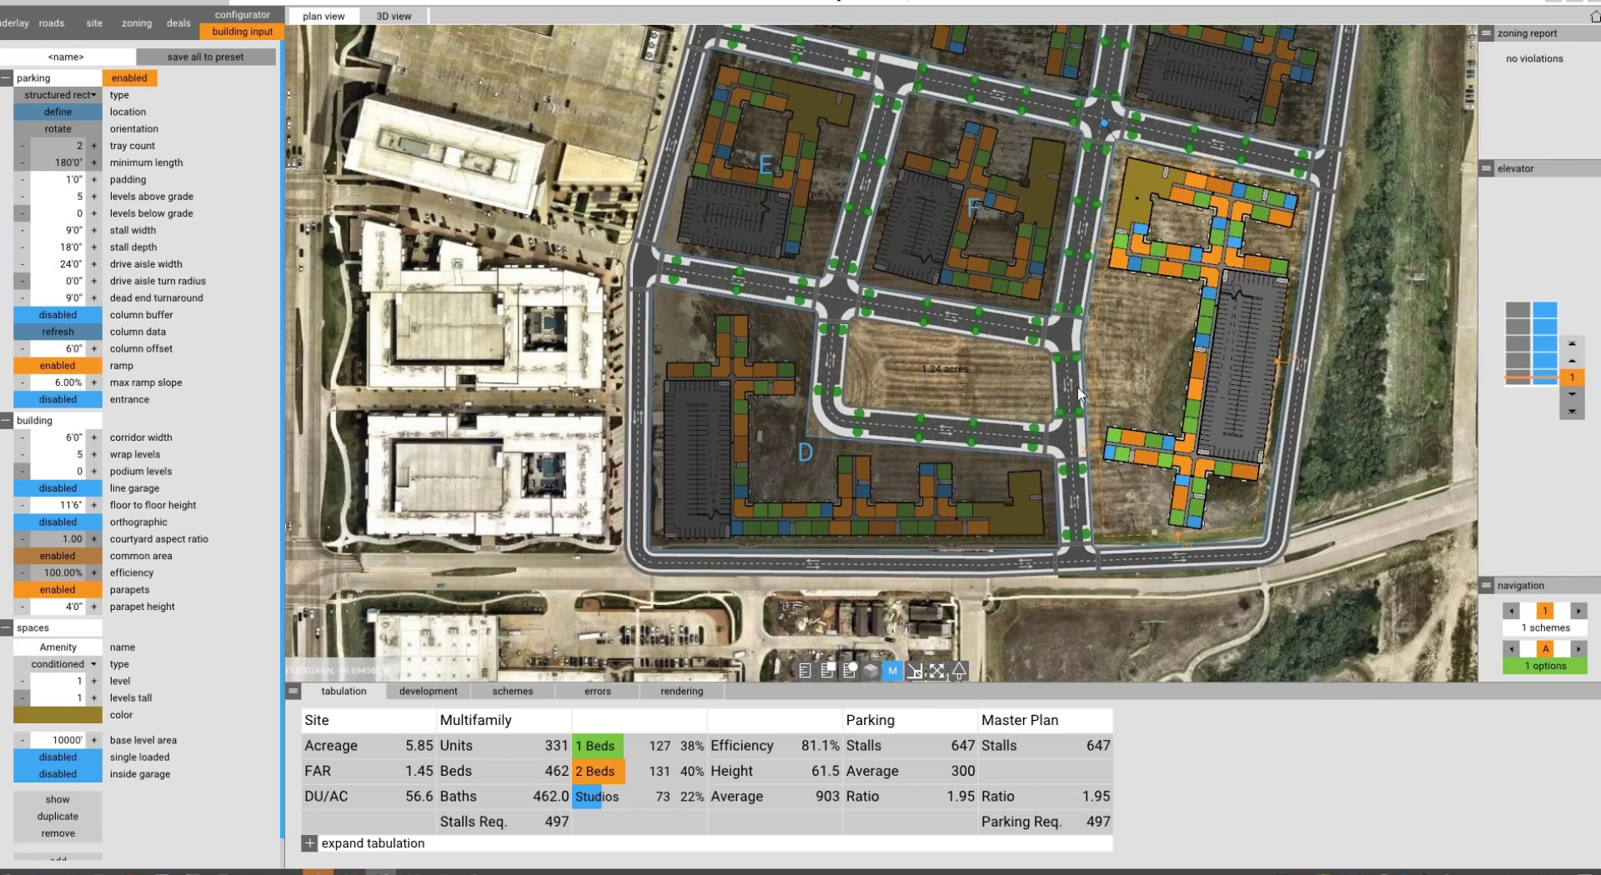
# Relocate the garage of central site F to its north edge and review the plan in 3D.
pyautogui.click(43, 111)
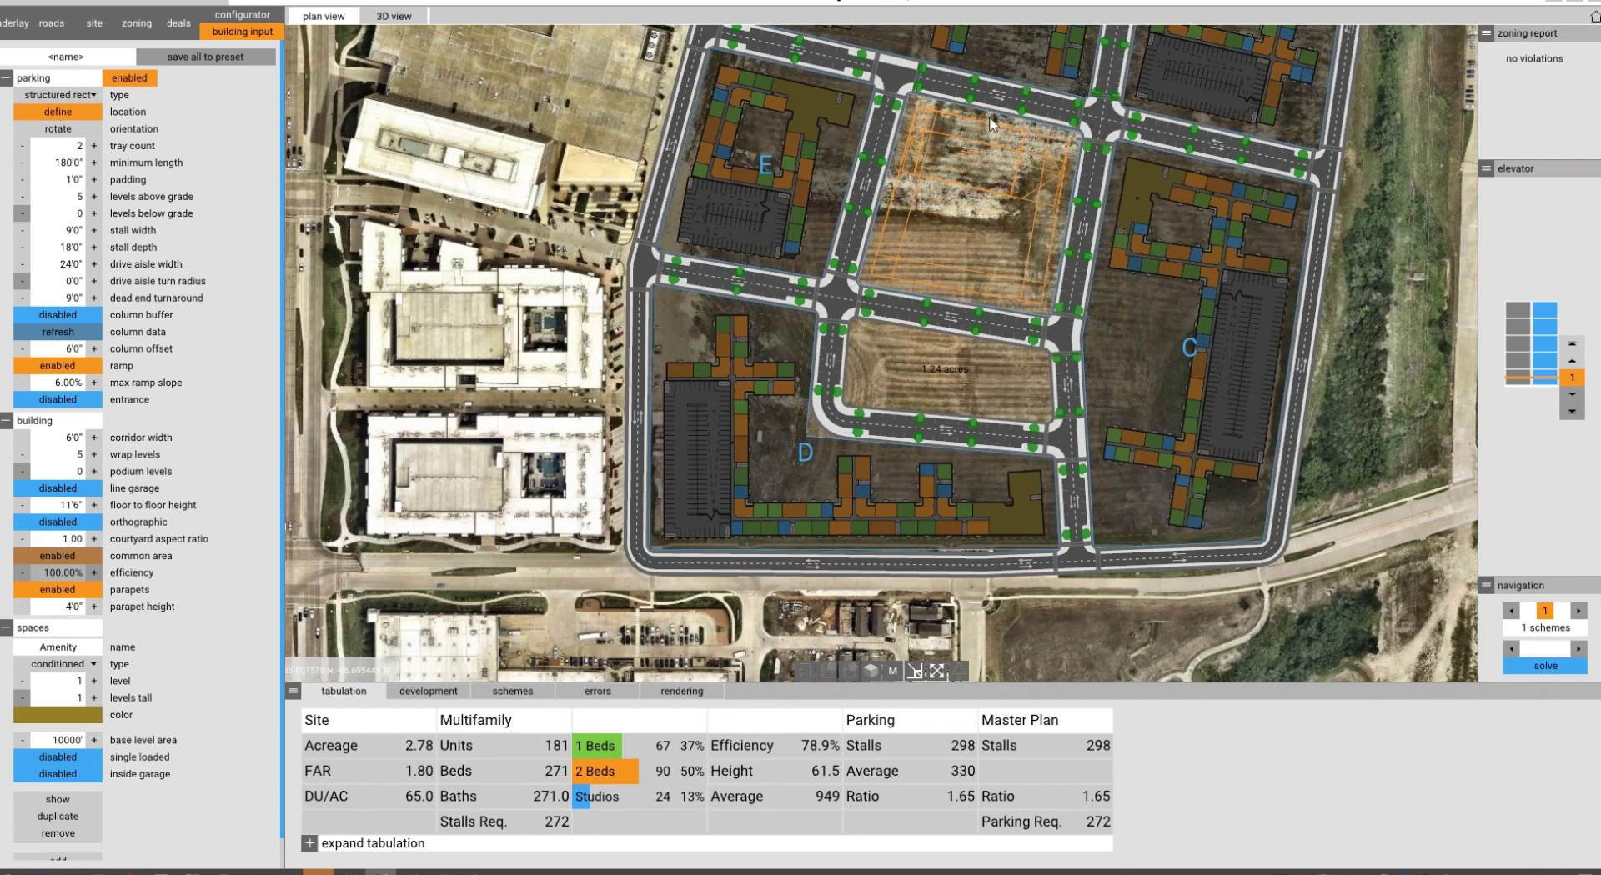
pyautogui.click(991, 124)
pyautogui.click(242, 32)
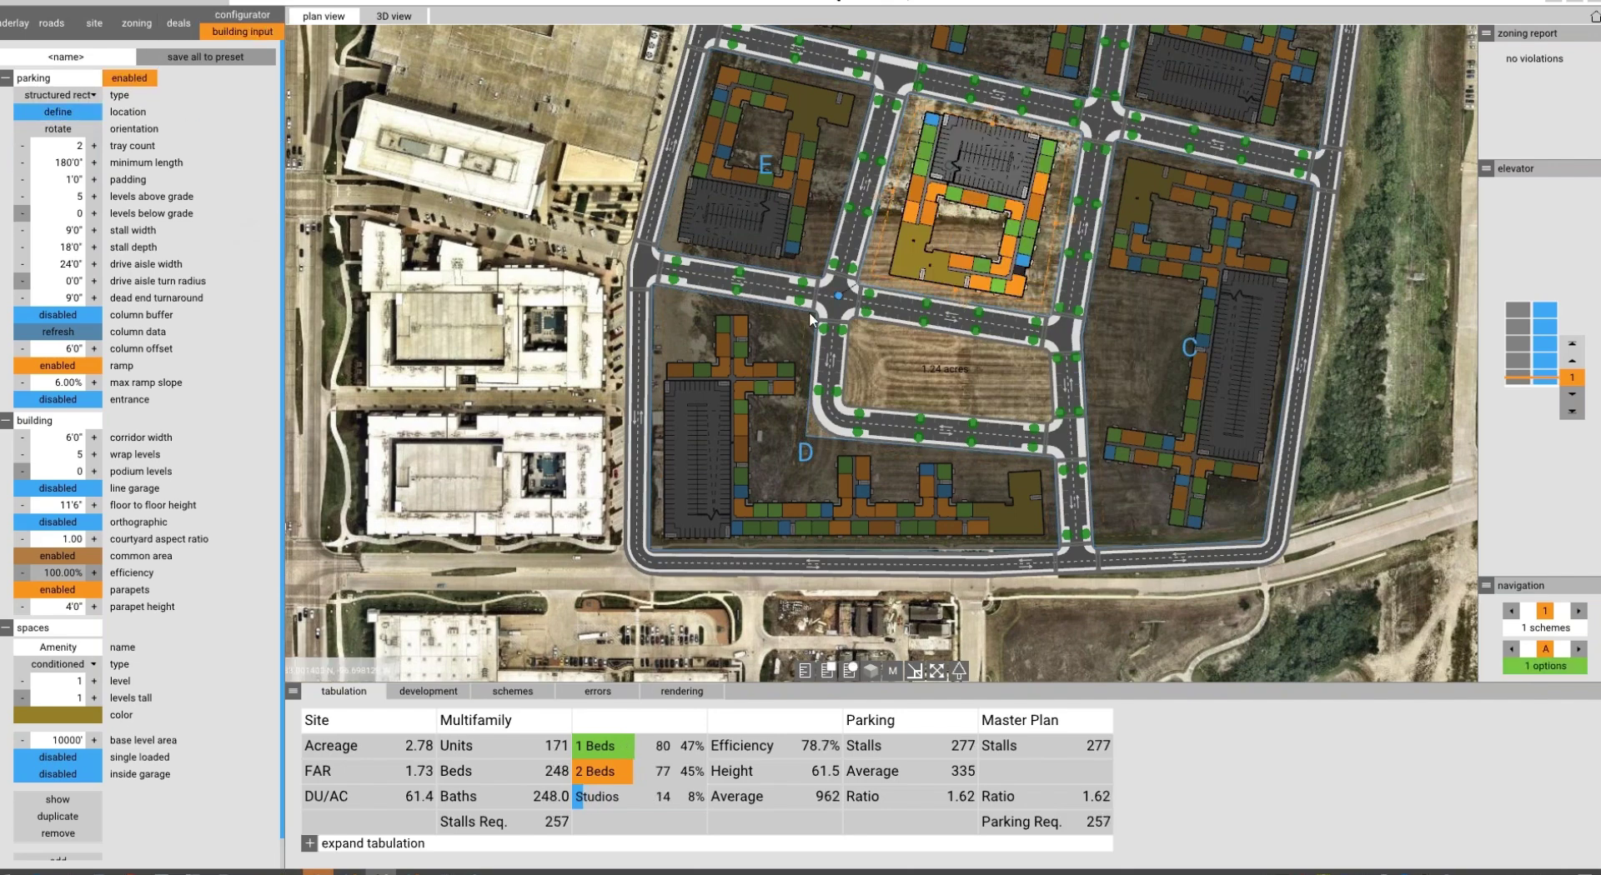
pyautogui.click(870, 671)
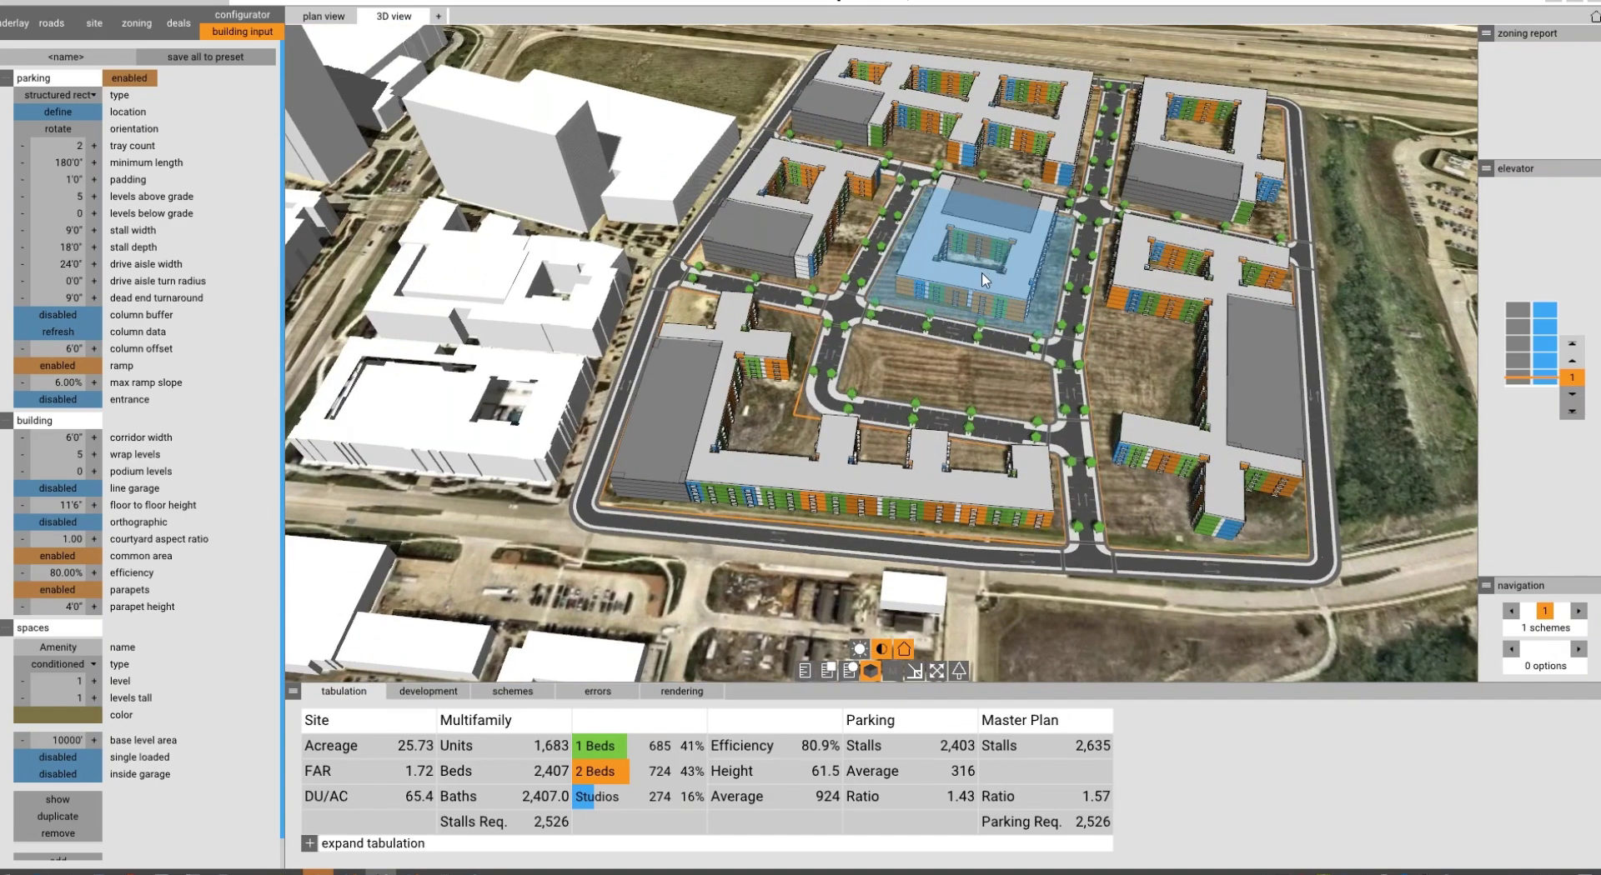
pyautogui.click(873, 673)
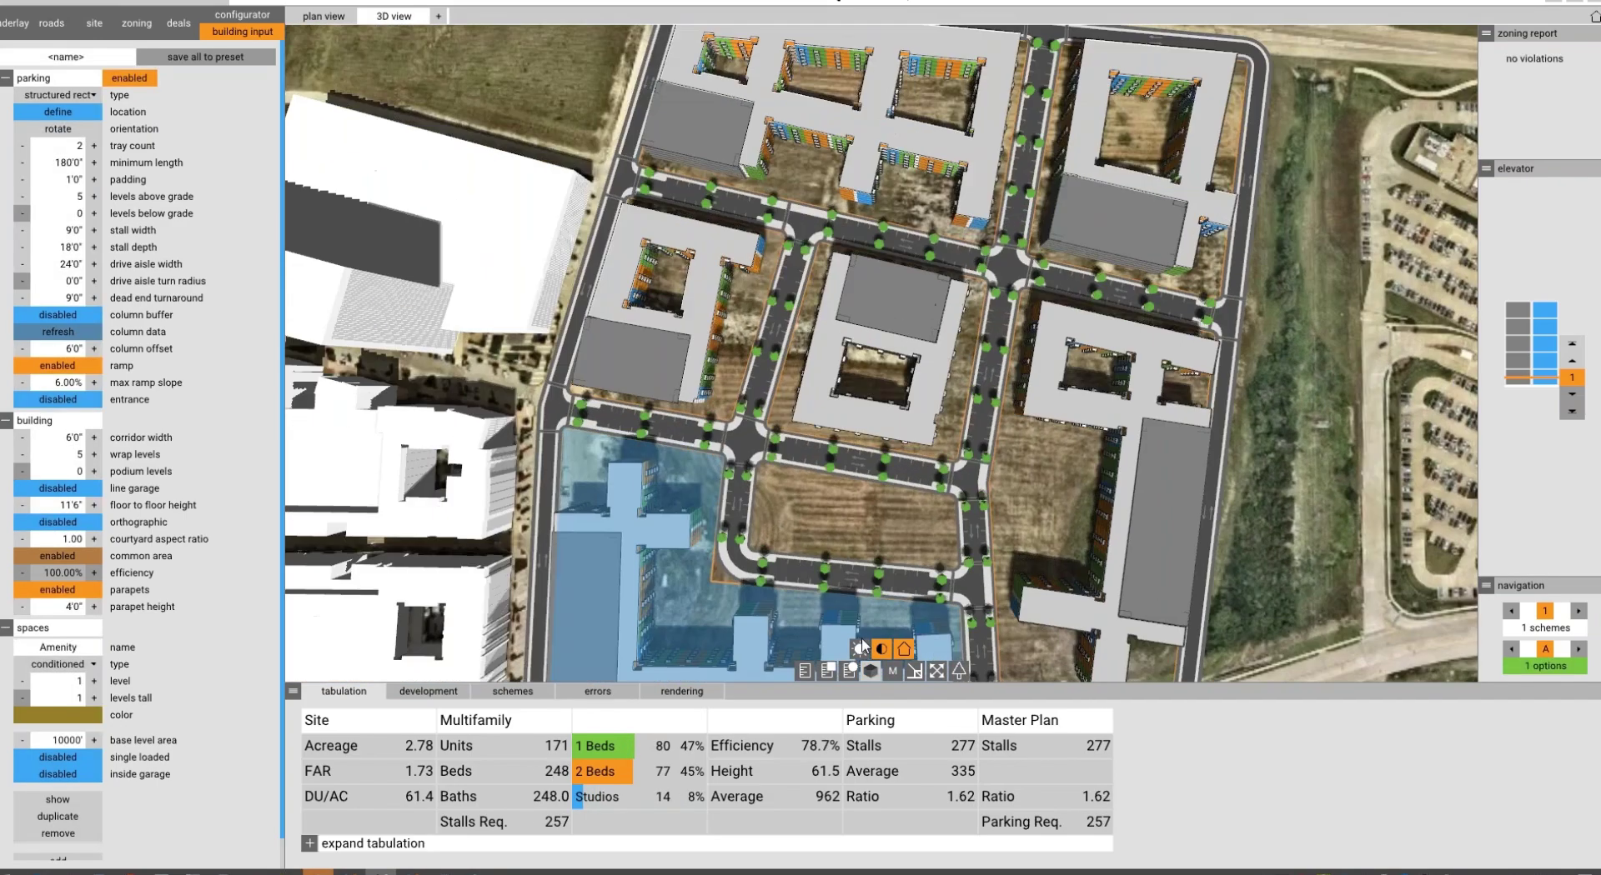
# Apply the podium fill preset to central site F and enable its line garage and structured liners options.
pyautogui.click(242, 14)
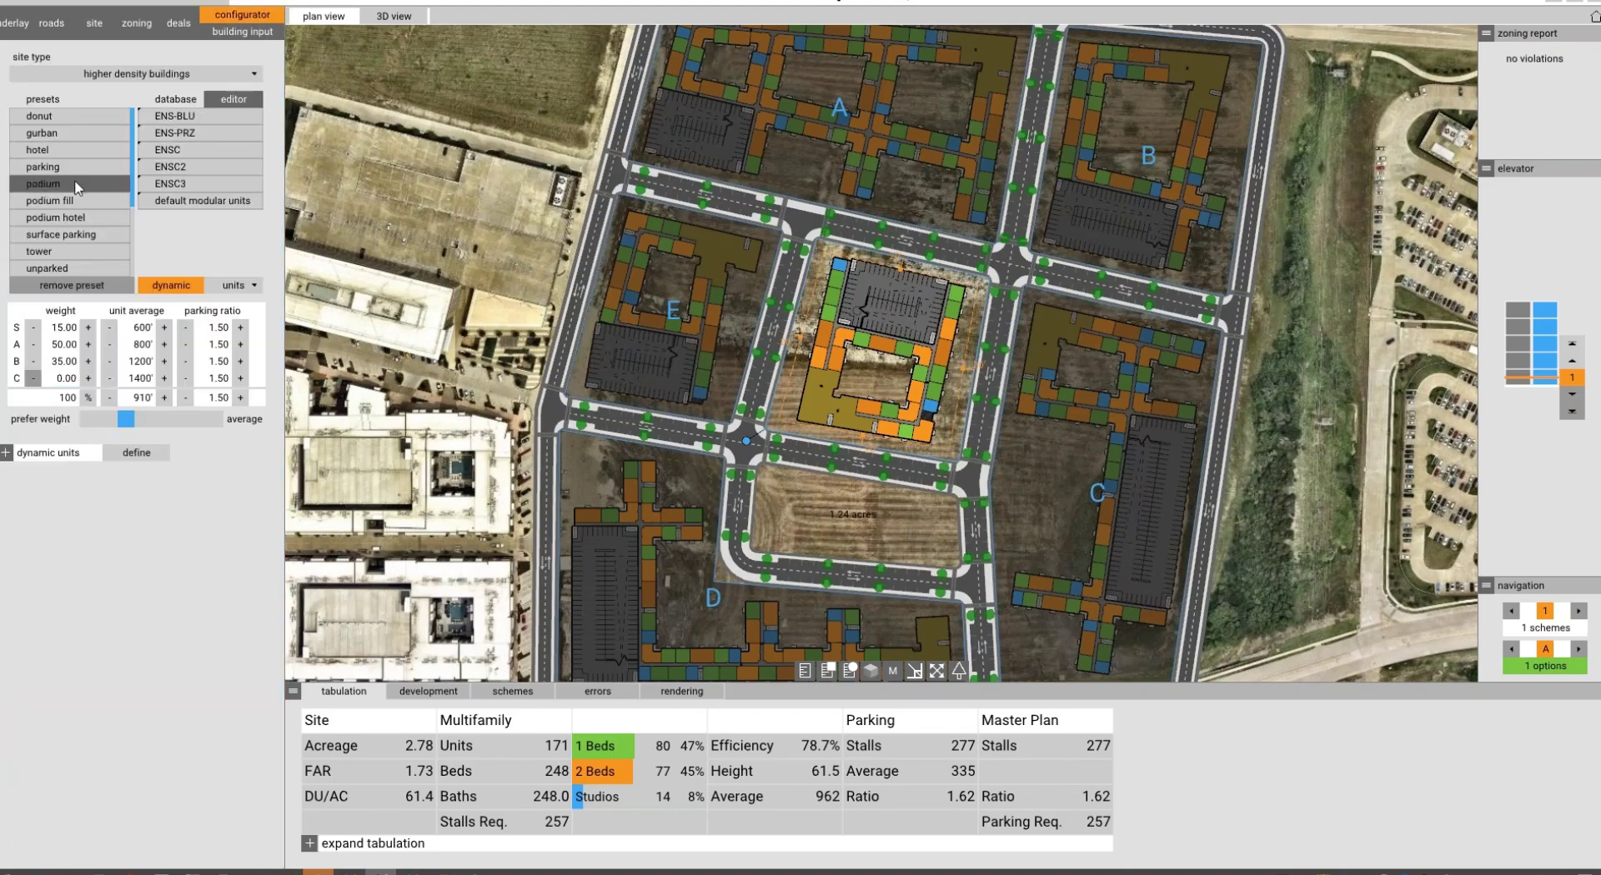
pyautogui.click(74, 201)
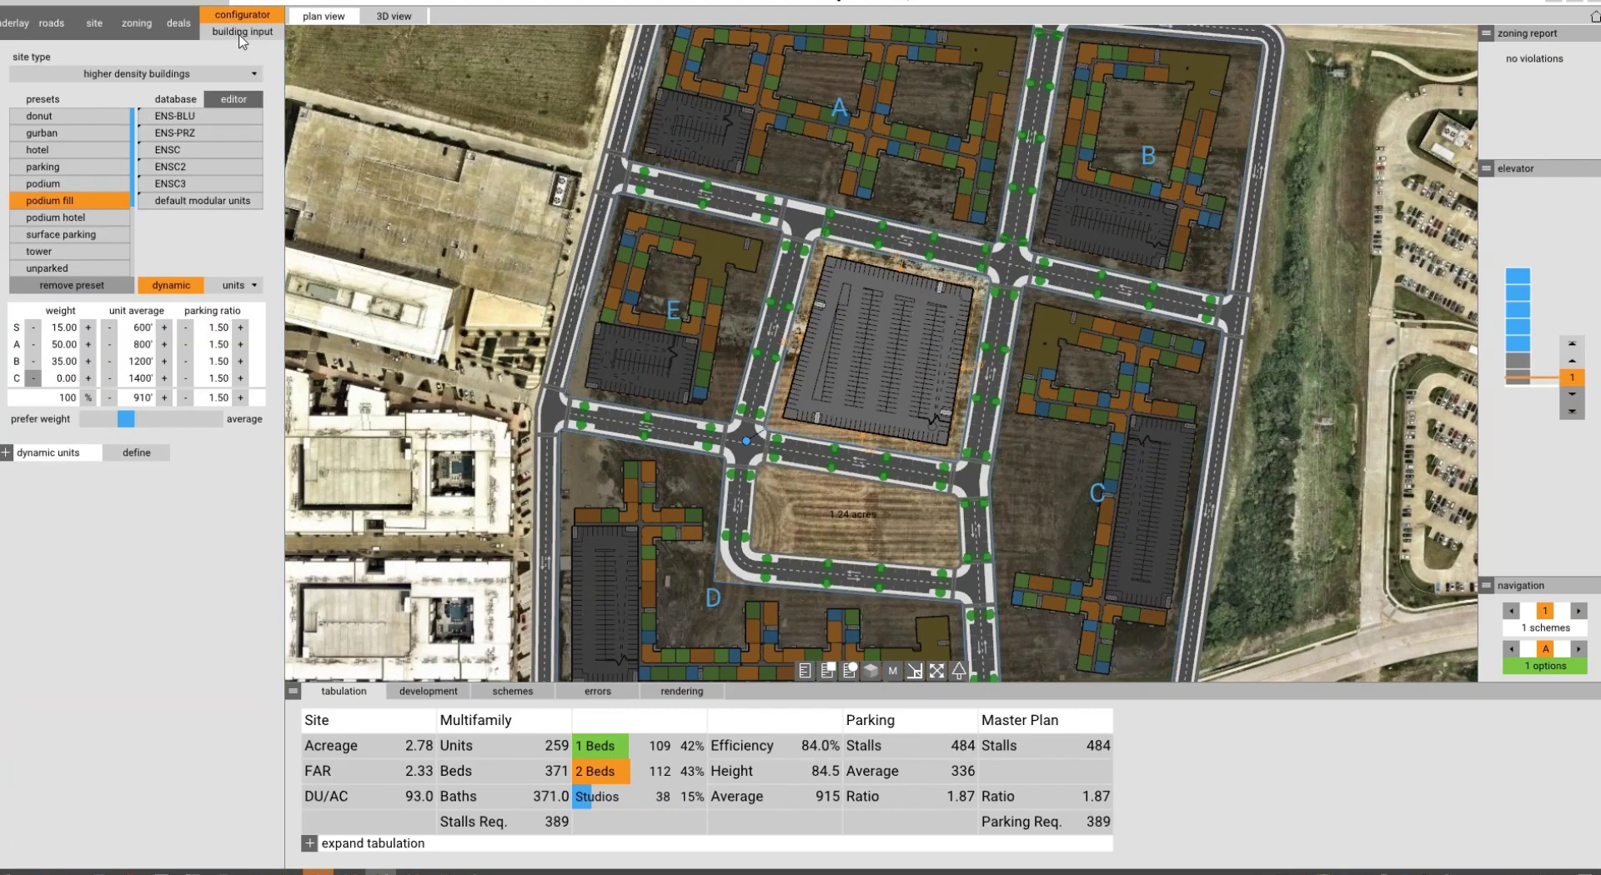
pyautogui.click(242, 33)
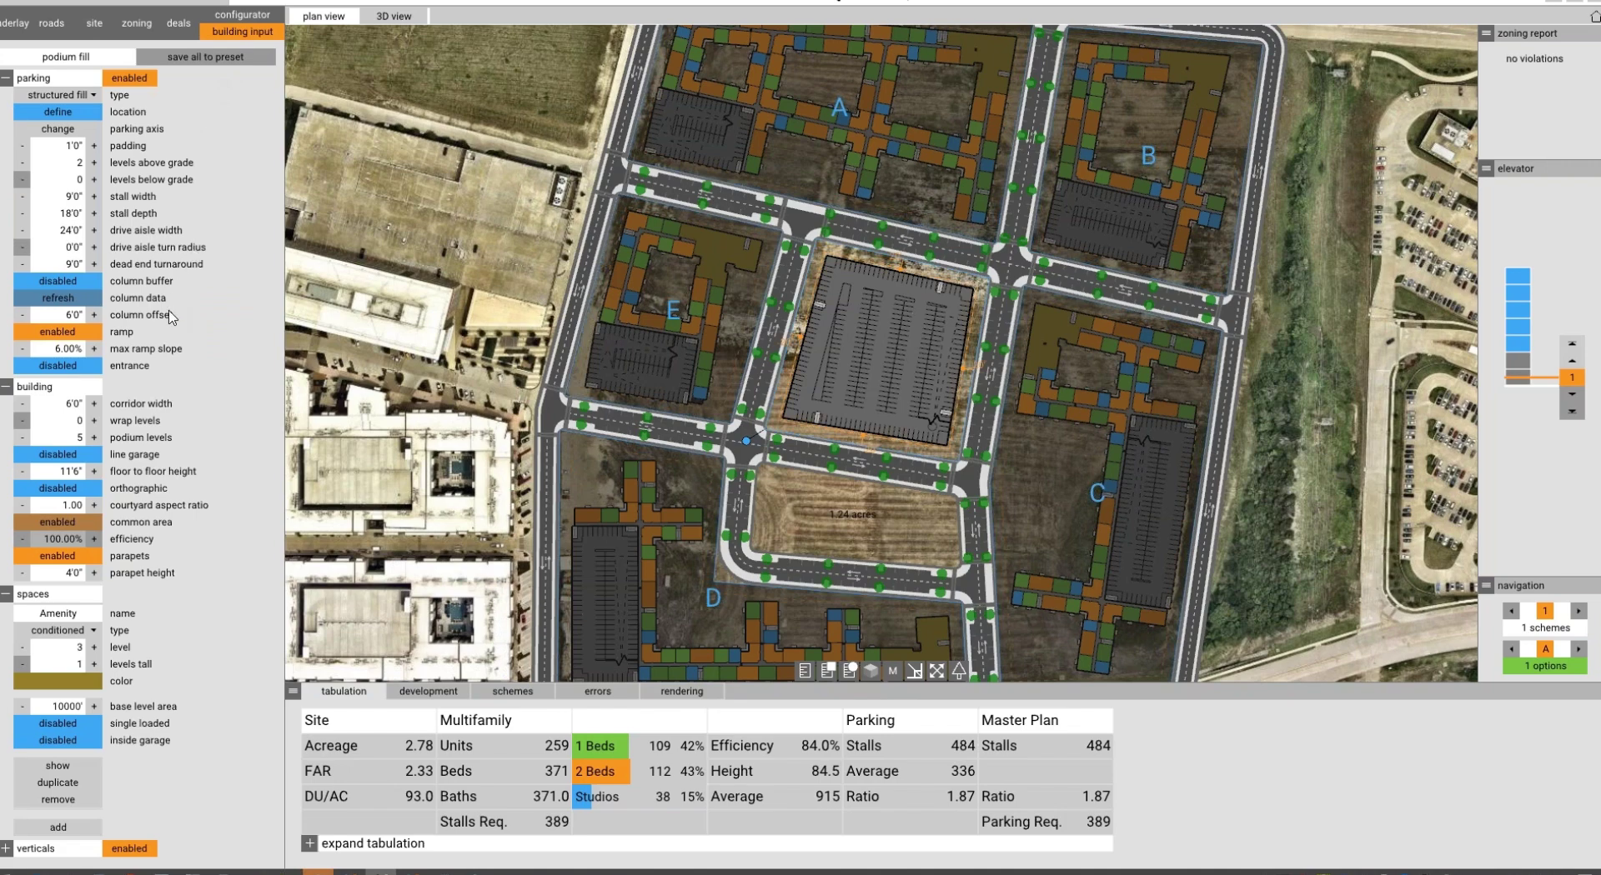
pyautogui.click(86, 457)
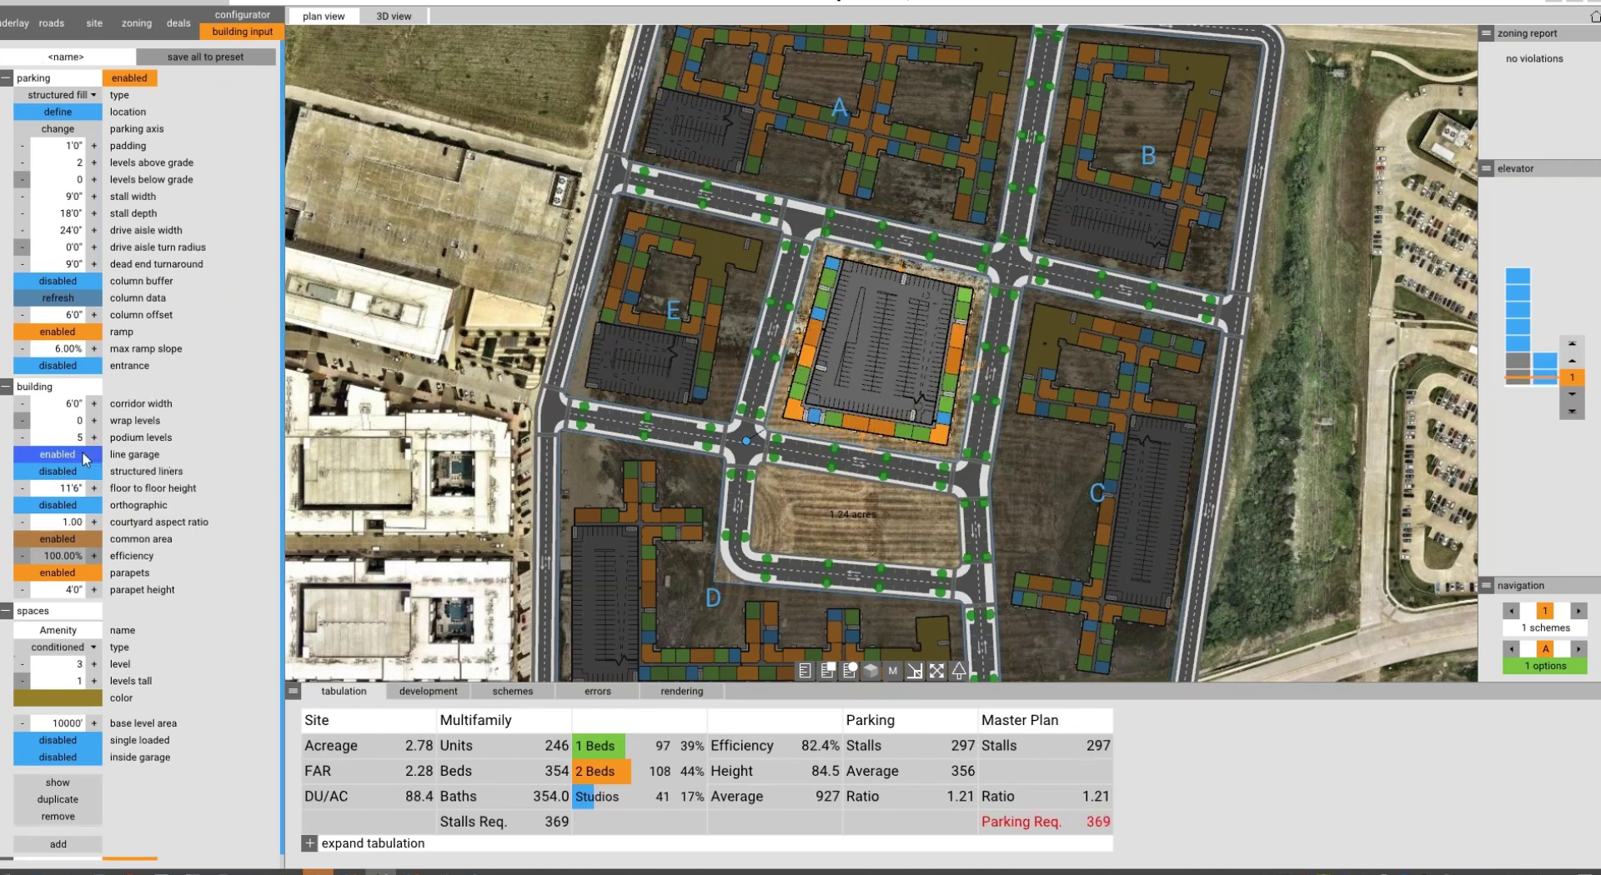
pyautogui.click(88, 473)
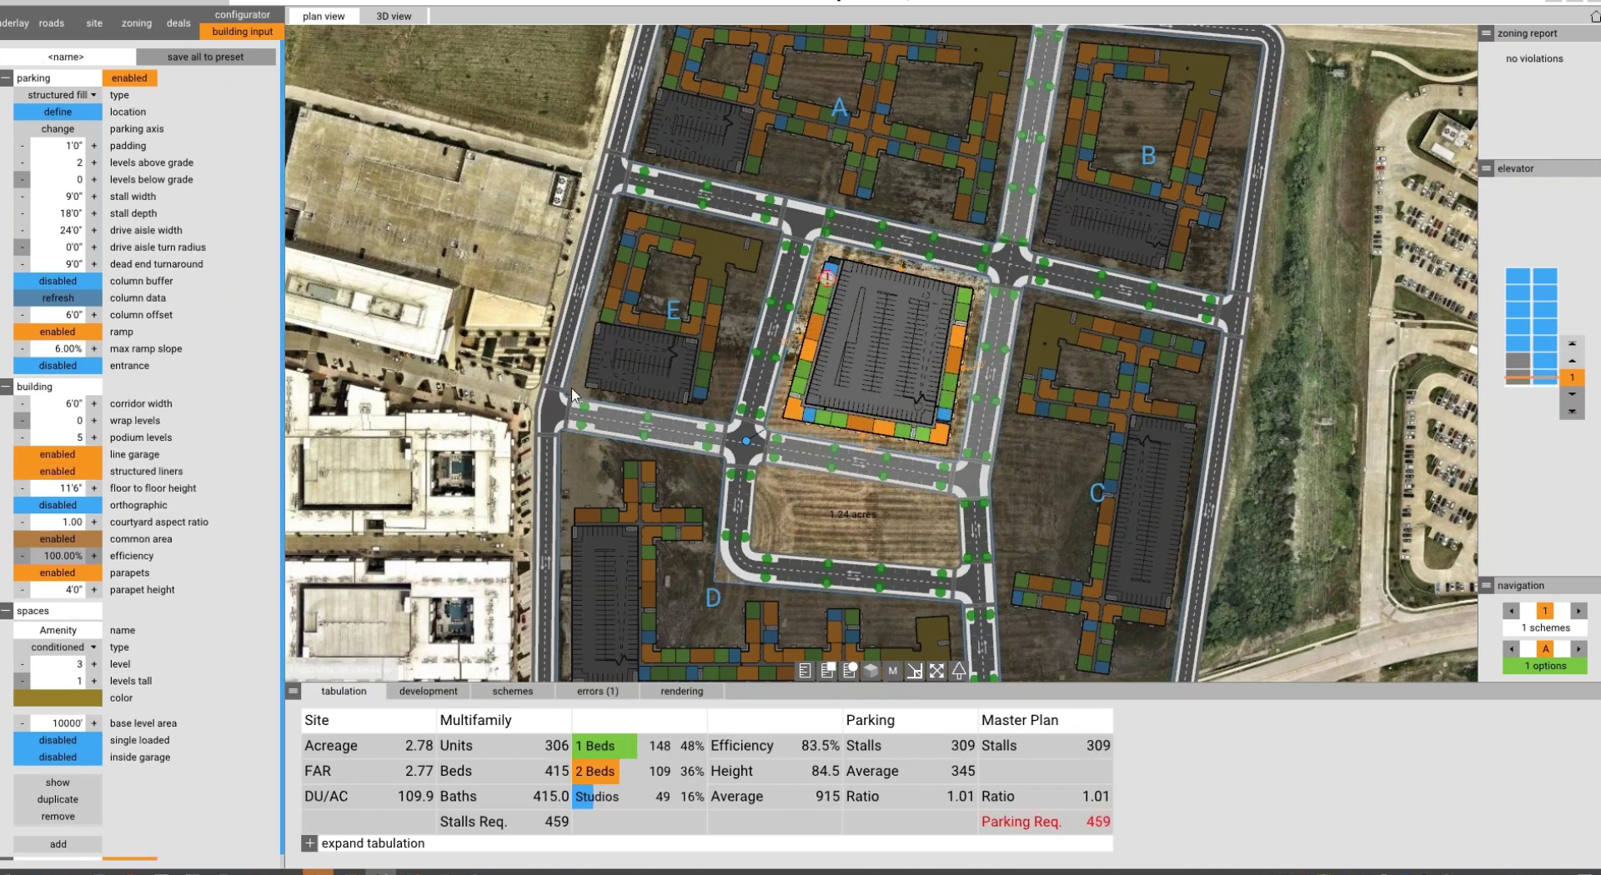
# Review central site F's podium building in 3D, and set its Amenity space to level 1.
pyautogui.click(870, 672)
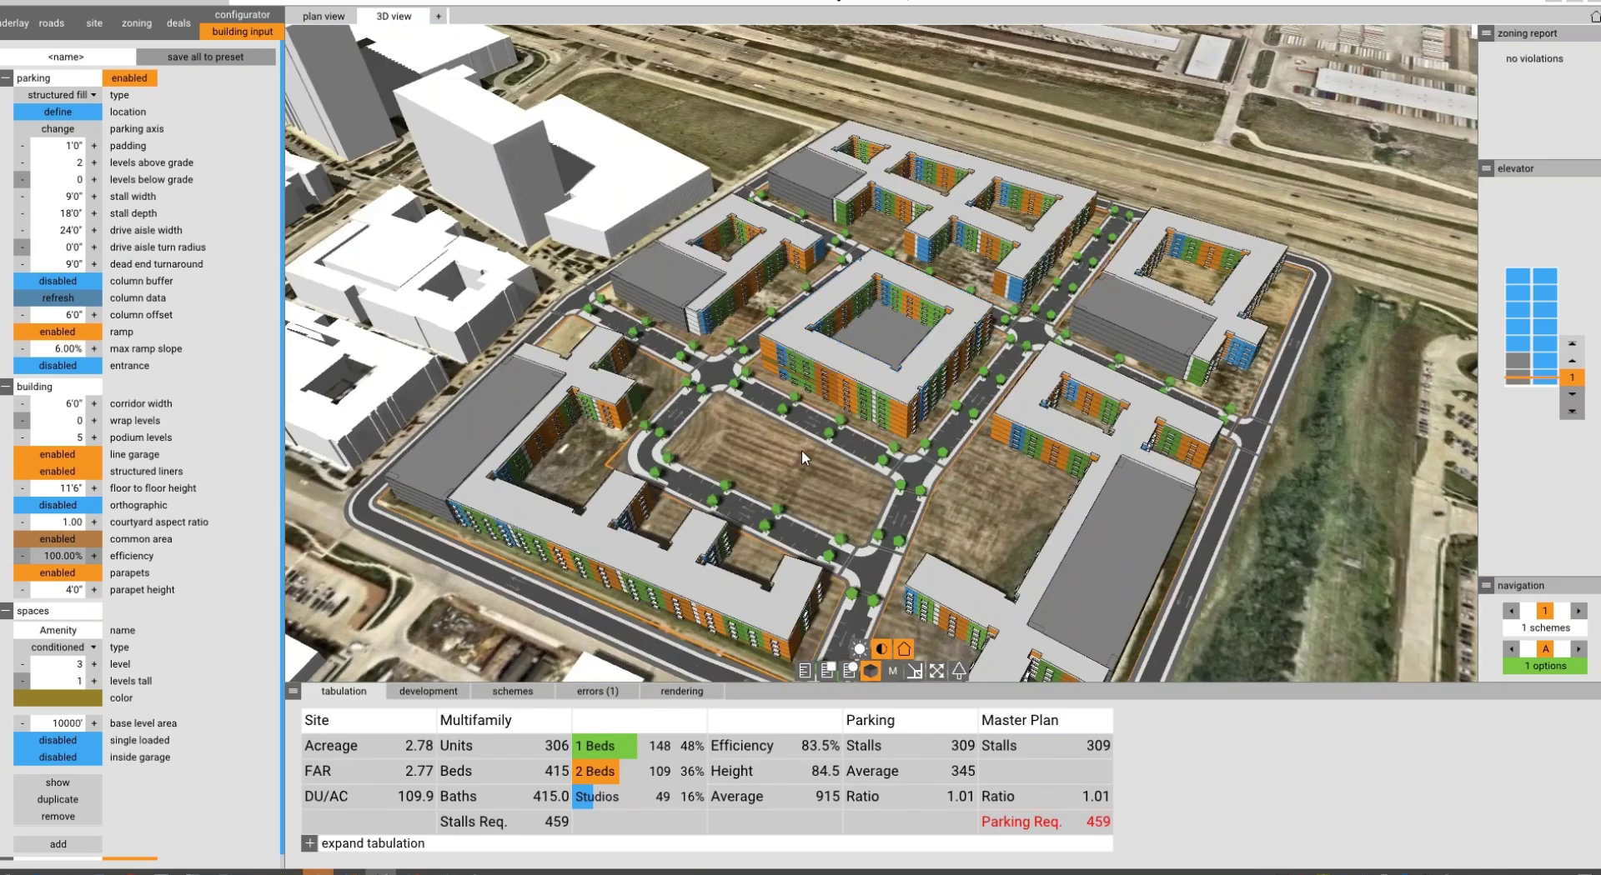
pyautogui.scroll(2, 804, 450)
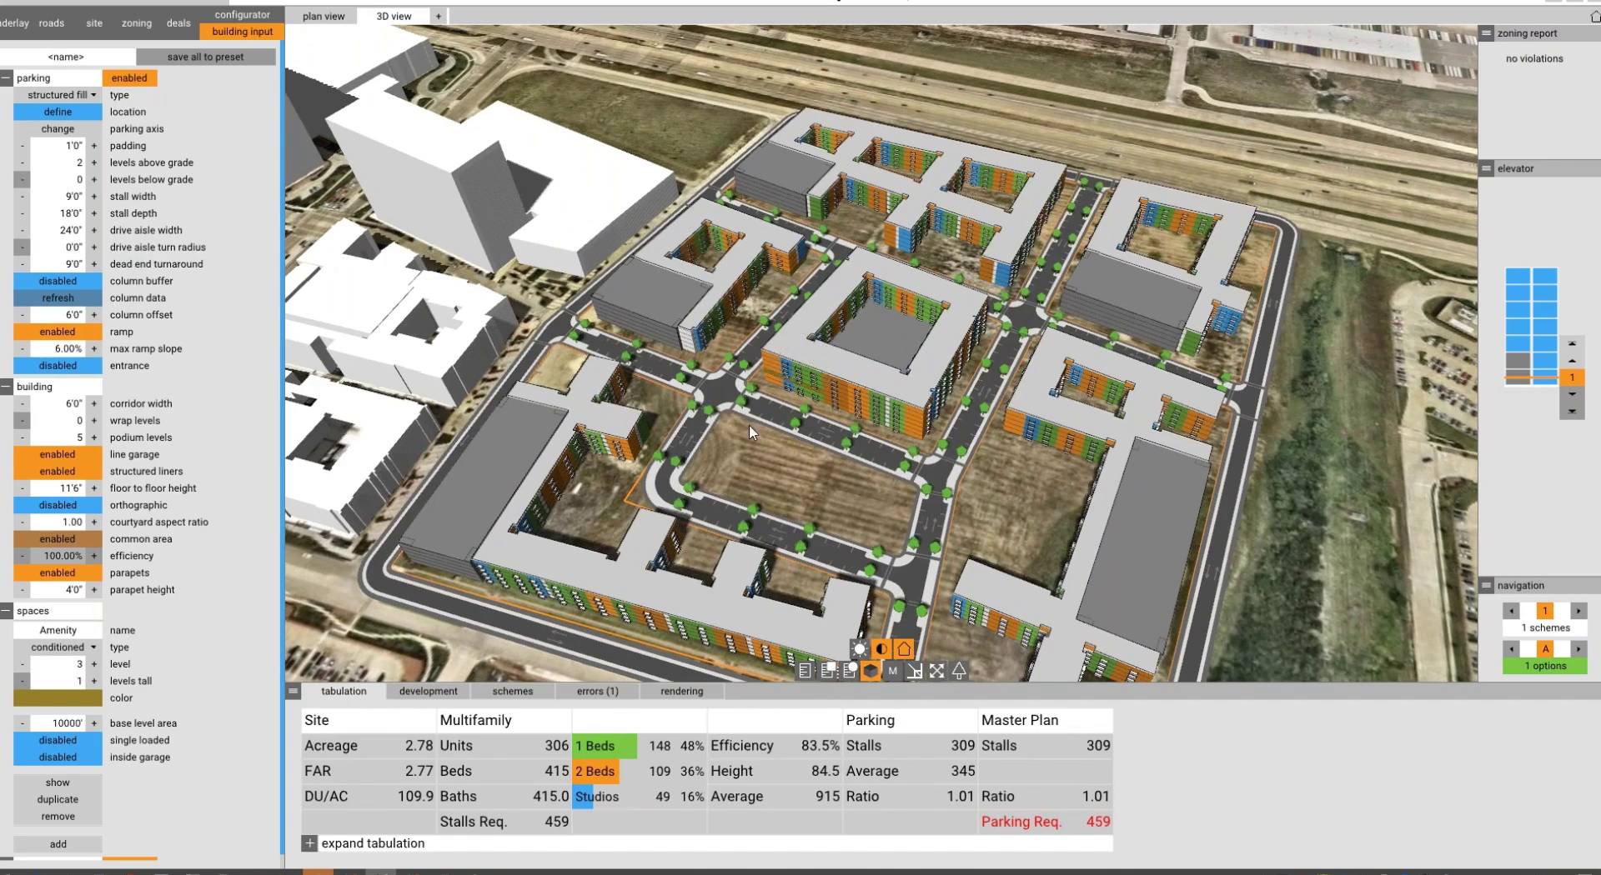
pyautogui.scroll(2, 748, 424)
pyautogui.moveTo(702, 508); pyautogui.dragTo(739, 394, button='right')
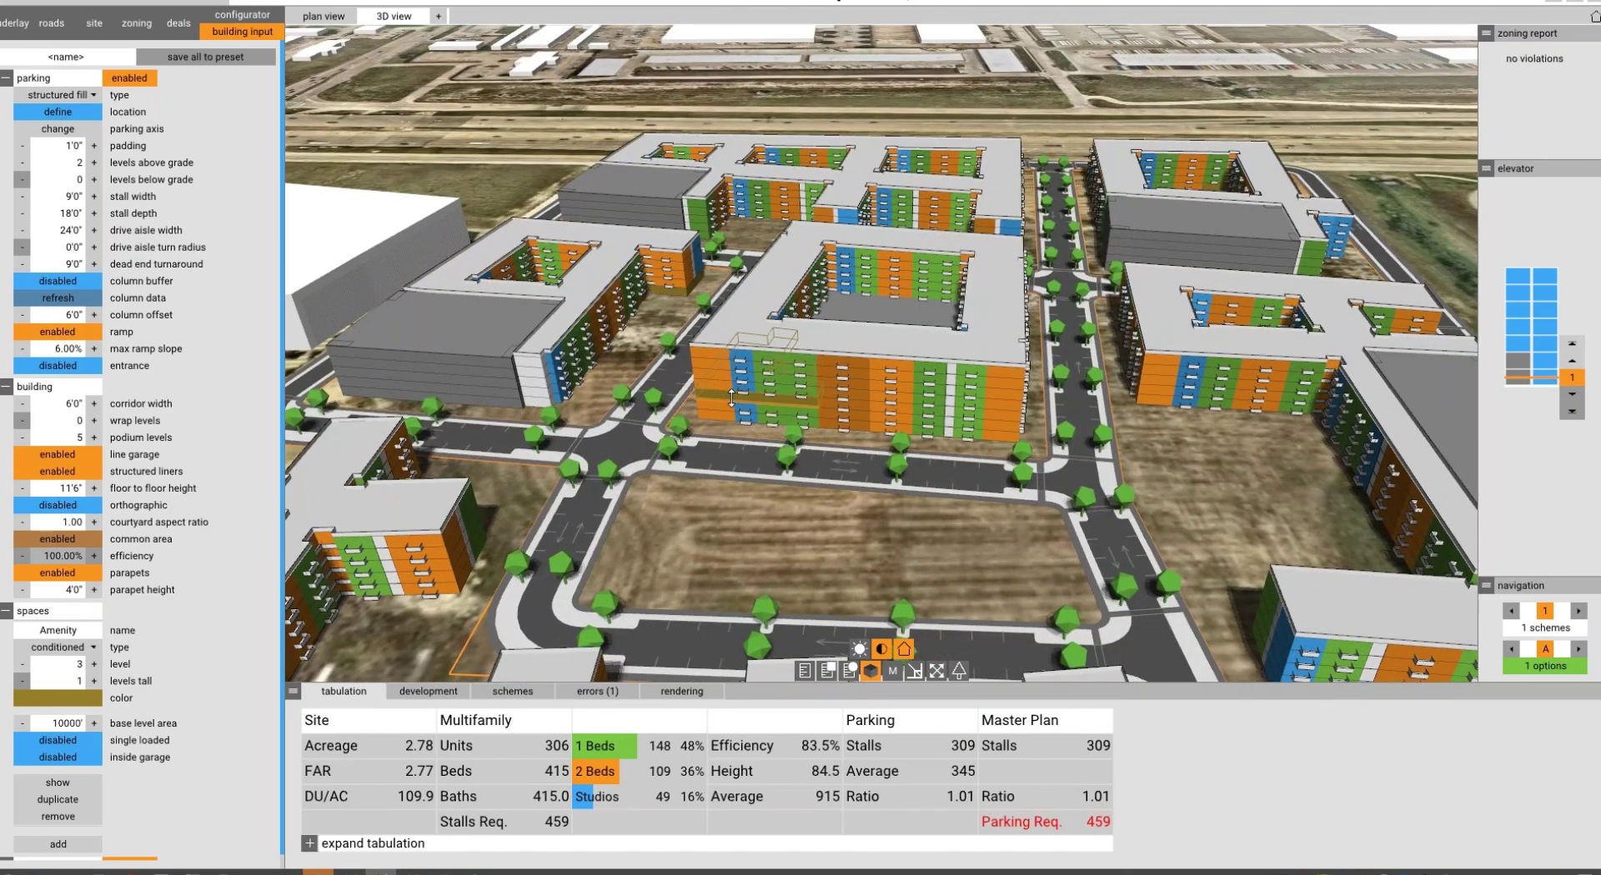
pyautogui.click(870, 671)
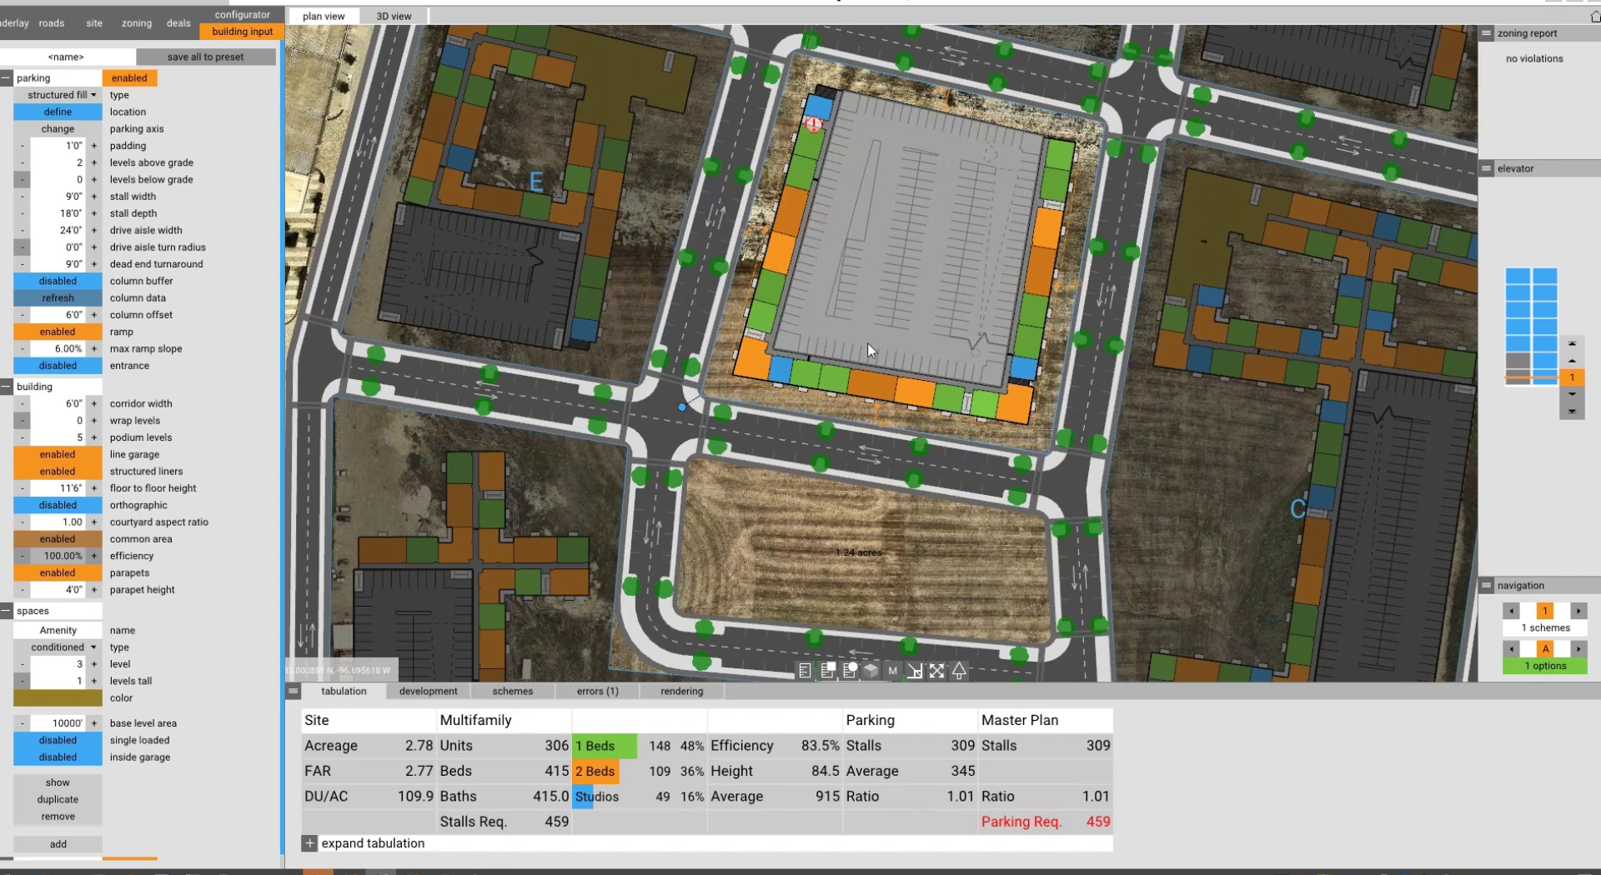
pyautogui.scroll(2, 969, 400)
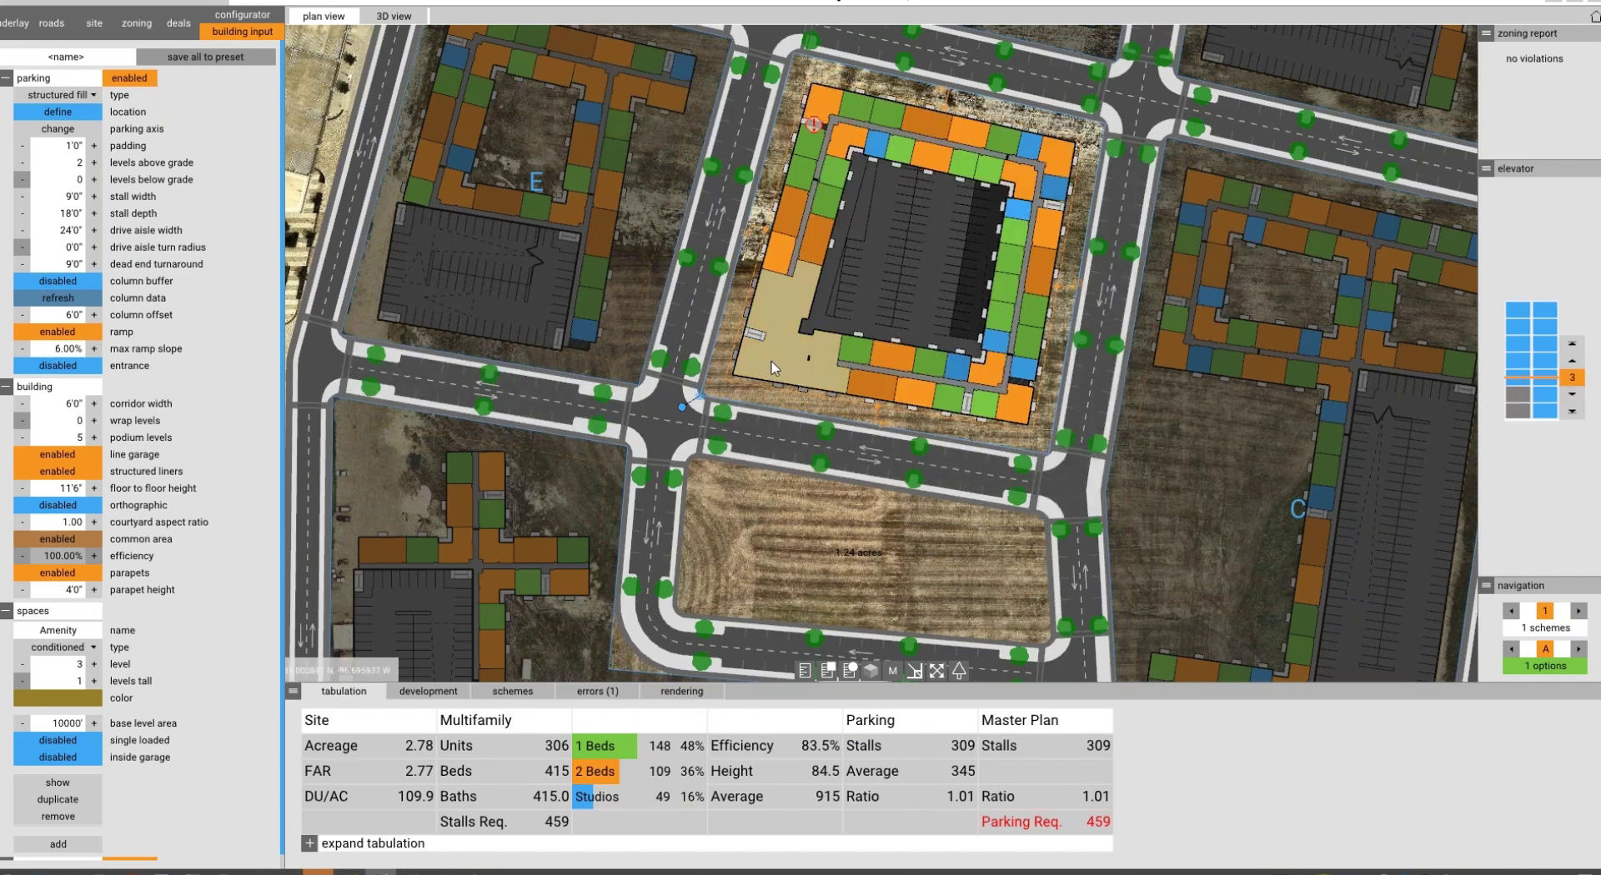
pyautogui.click(774, 367)
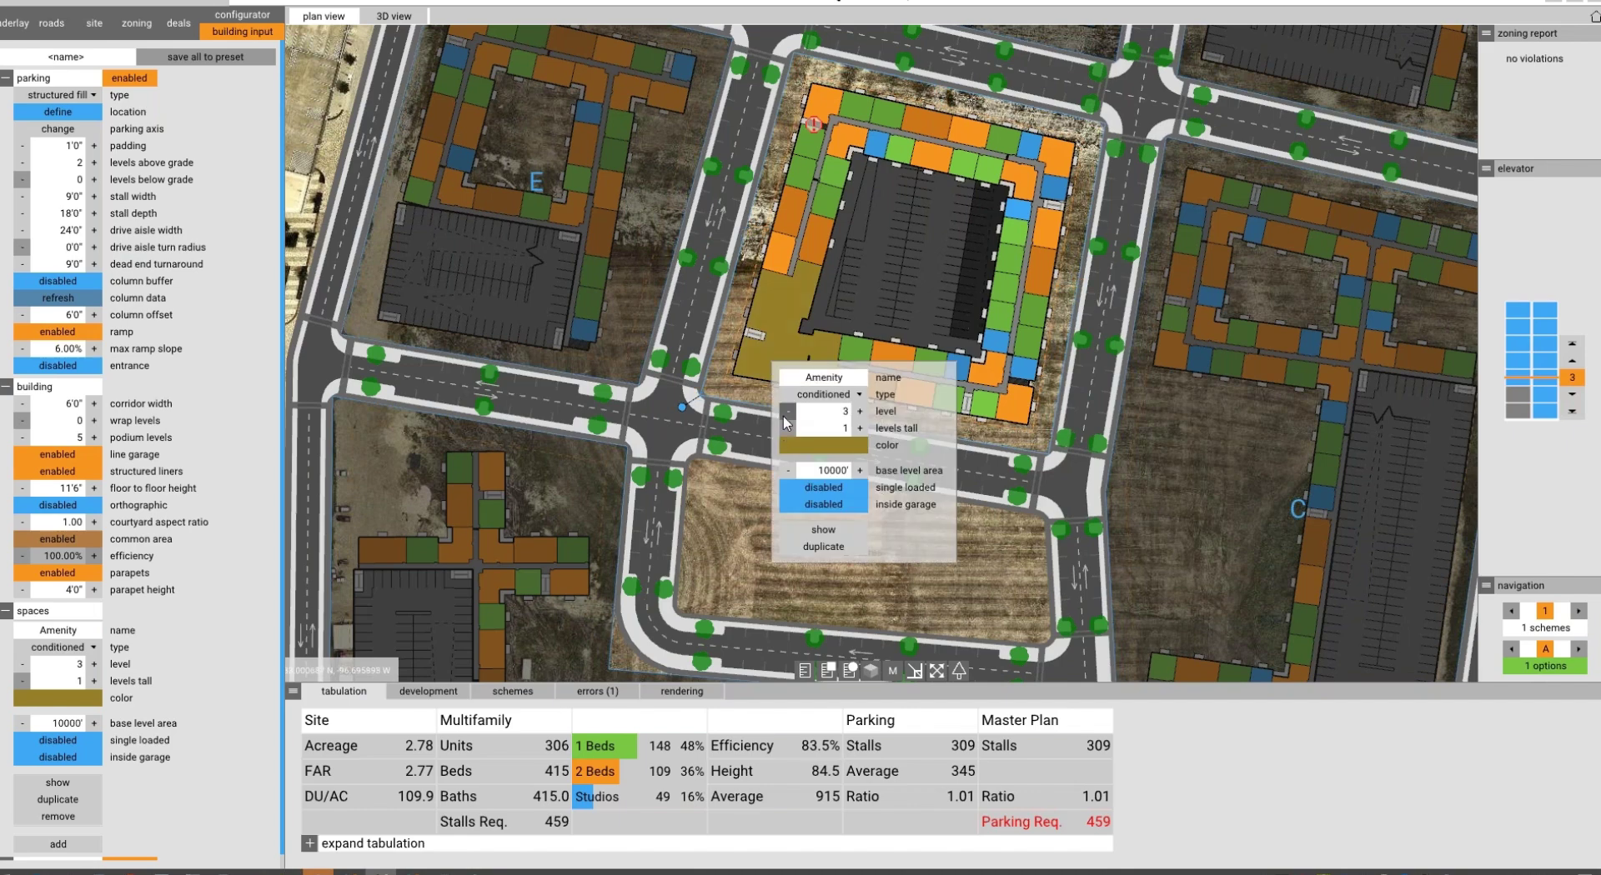
pyautogui.click(786, 411)
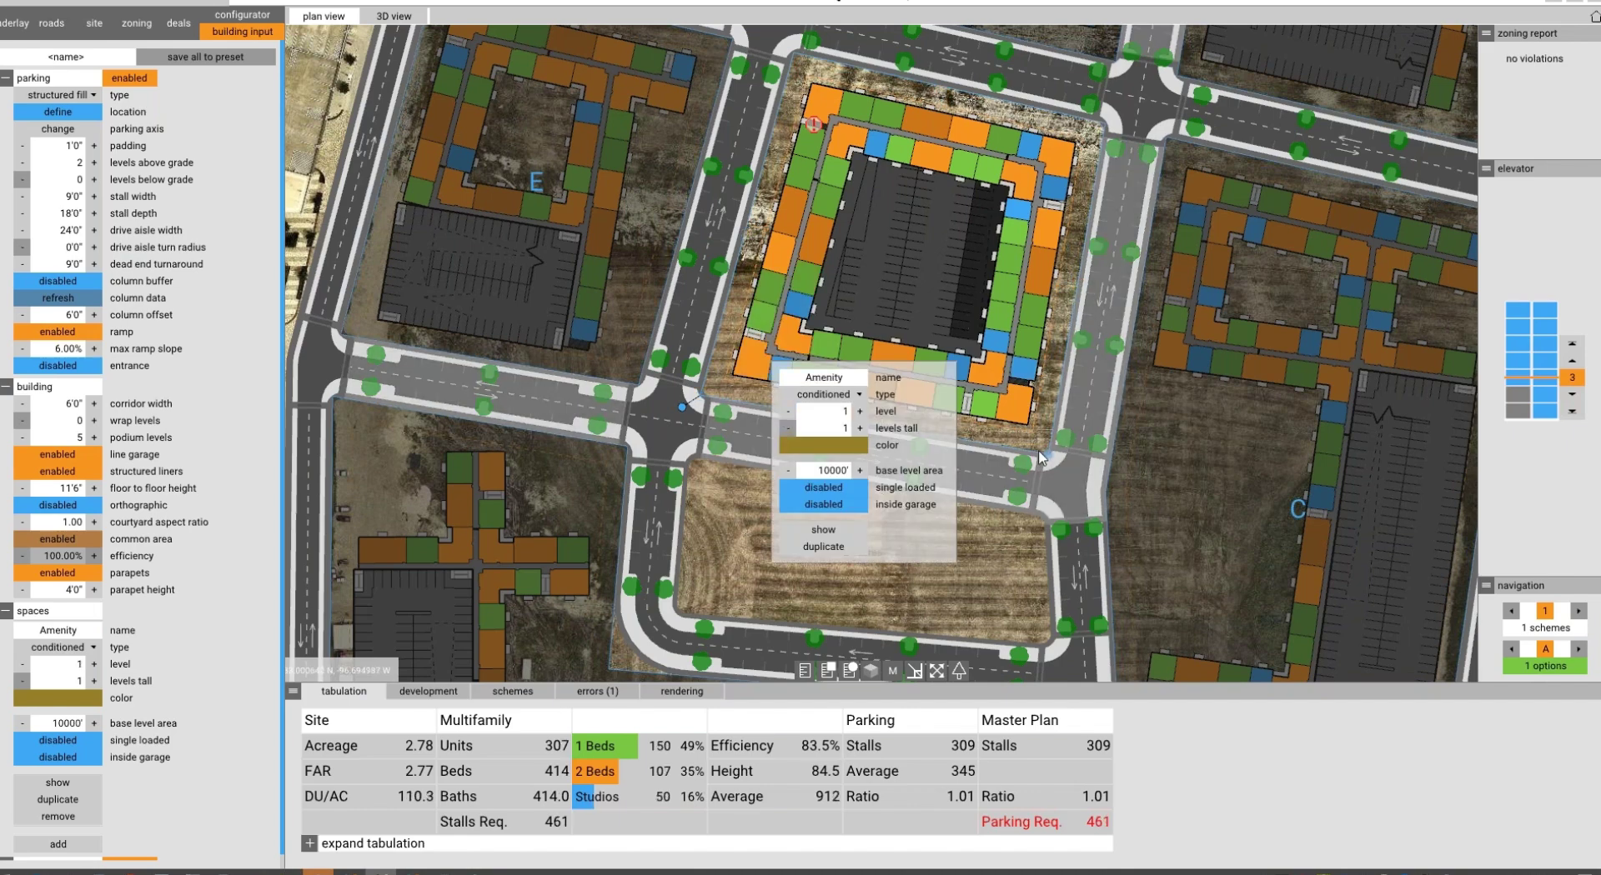
pyautogui.click(975, 518)
pyautogui.click(963, 283)
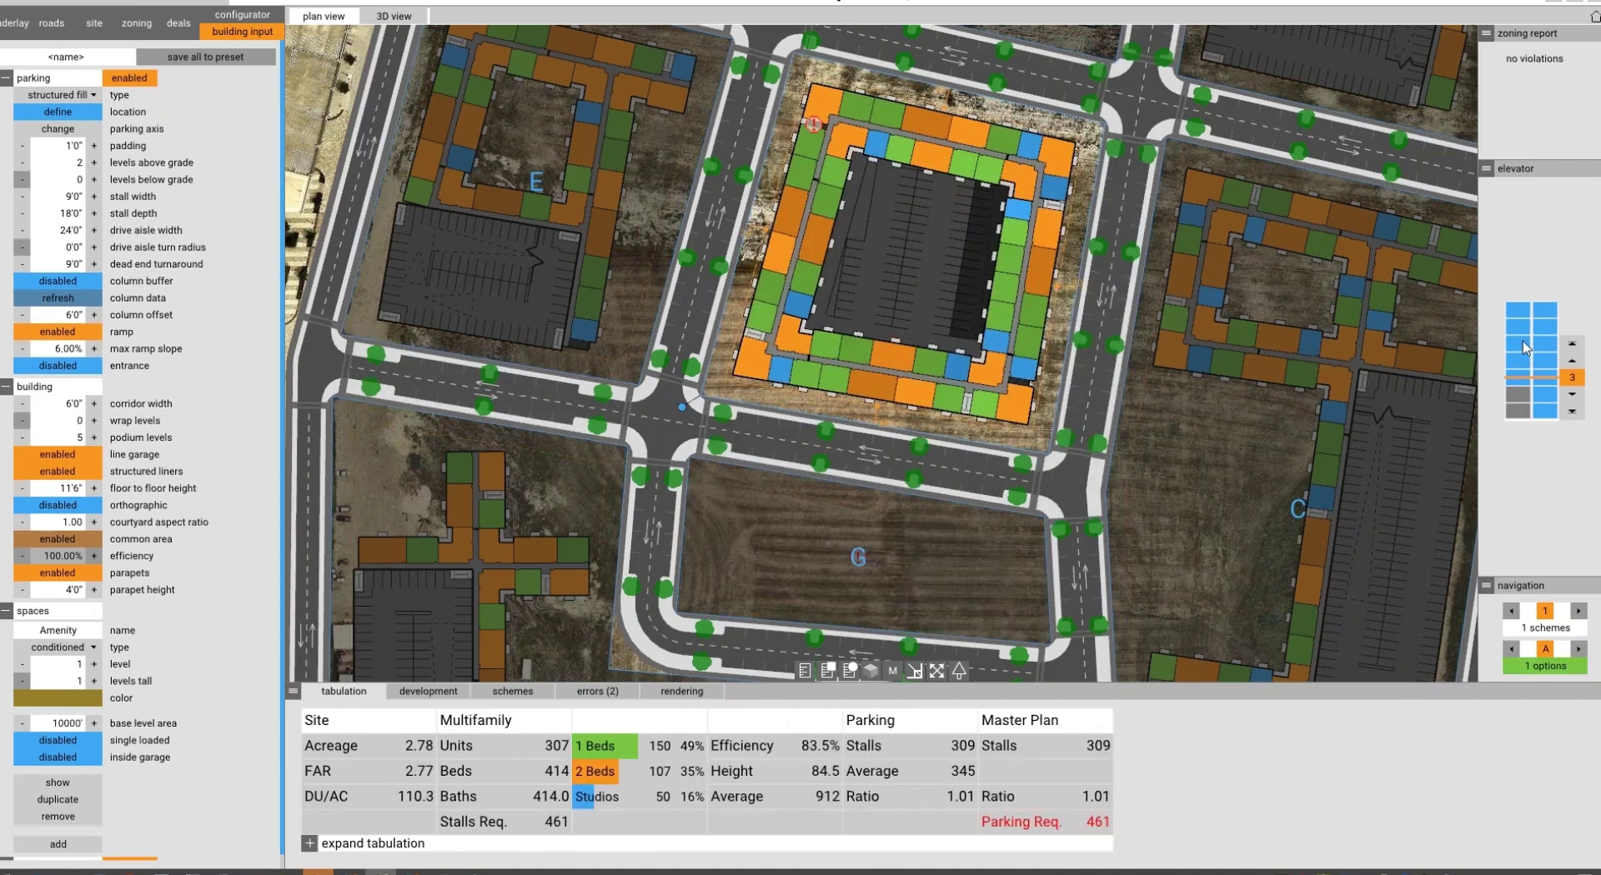
# Move site F's Amenity space to the building's south frontage and change its color to reddish brown.
pyautogui.moveTo(772, 292); pyautogui.dragTo(899, 395)
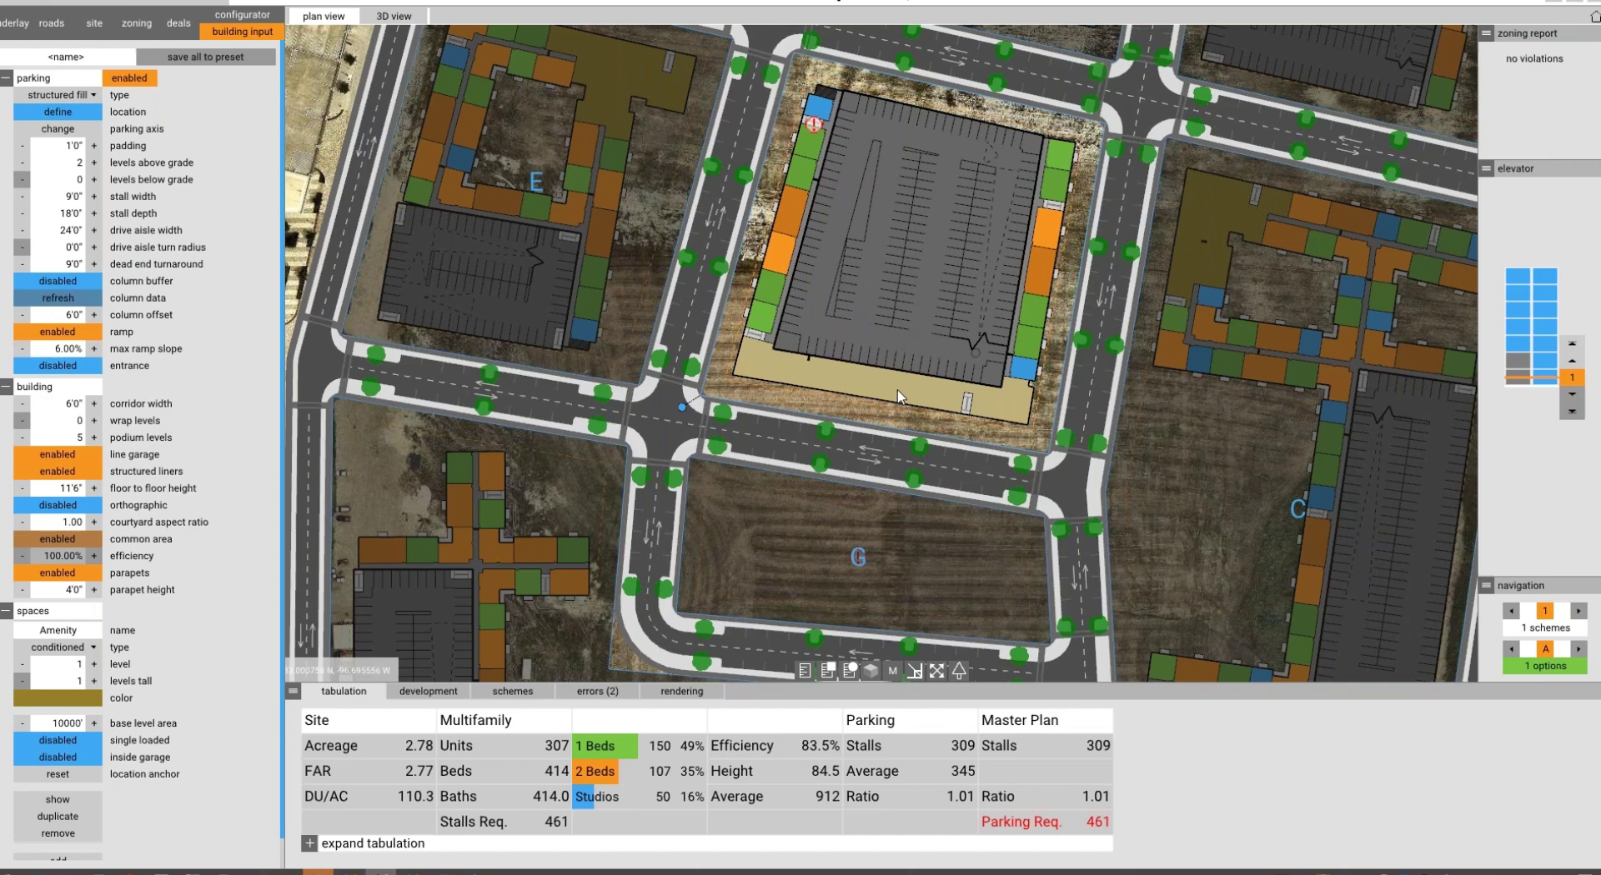
pyautogui.click(881, 393)
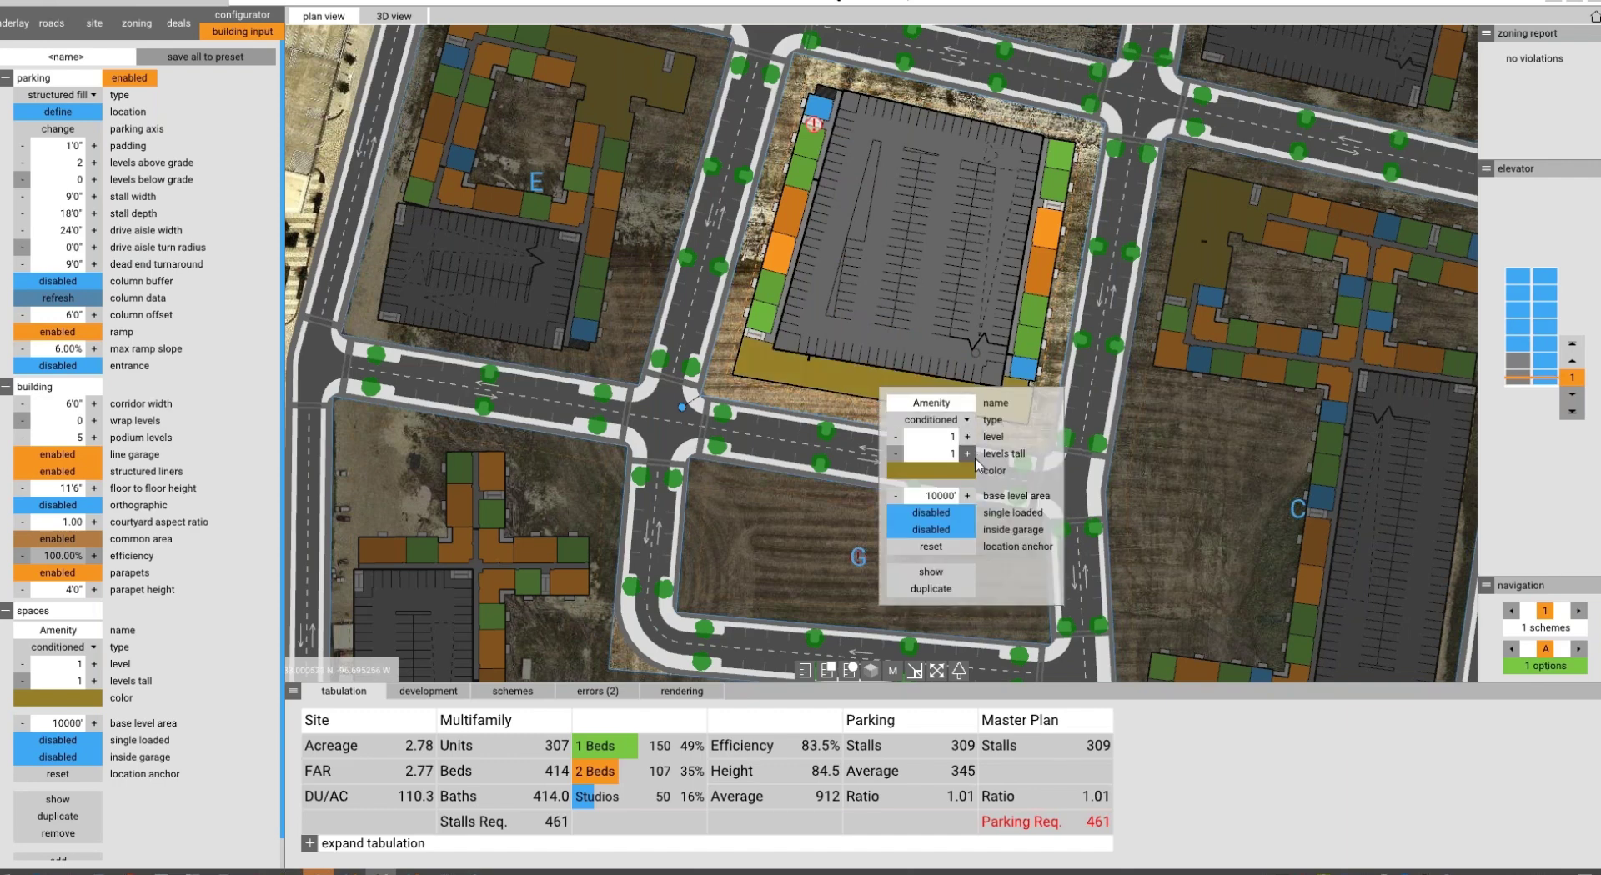
pyautogui.click(974, 473)
pyautogui.click(1041, 496)
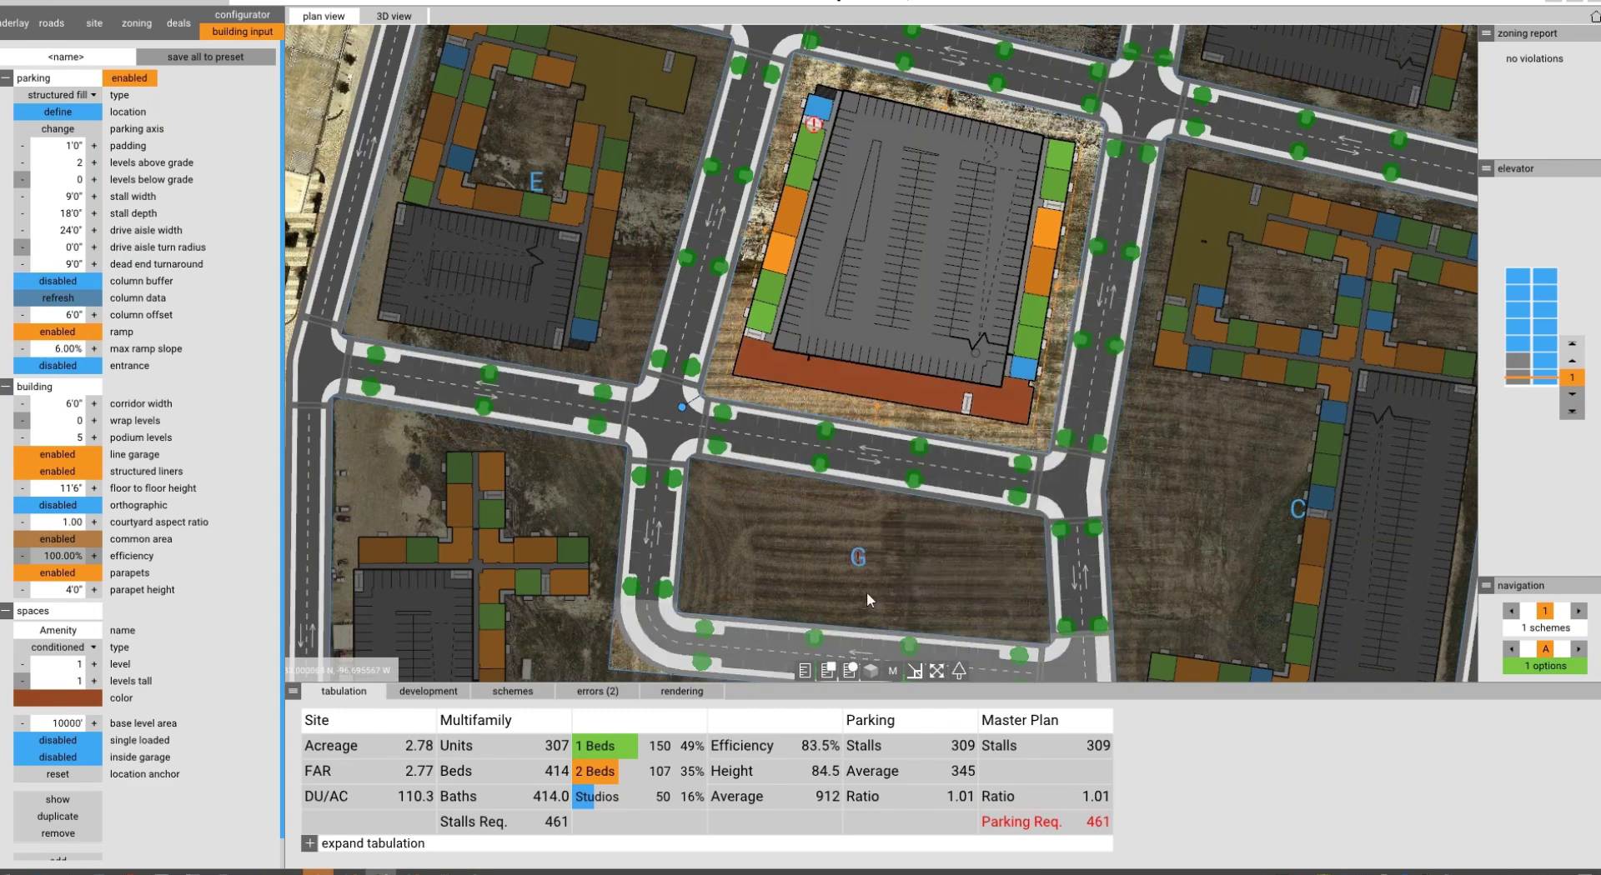
# Examine the whole master plan in 3D from several angles.
pyautogui.scroll(-2, 669, 396)
pyautogui.scroll(-3, 669, 397)
pyautogui.click(730, 372)
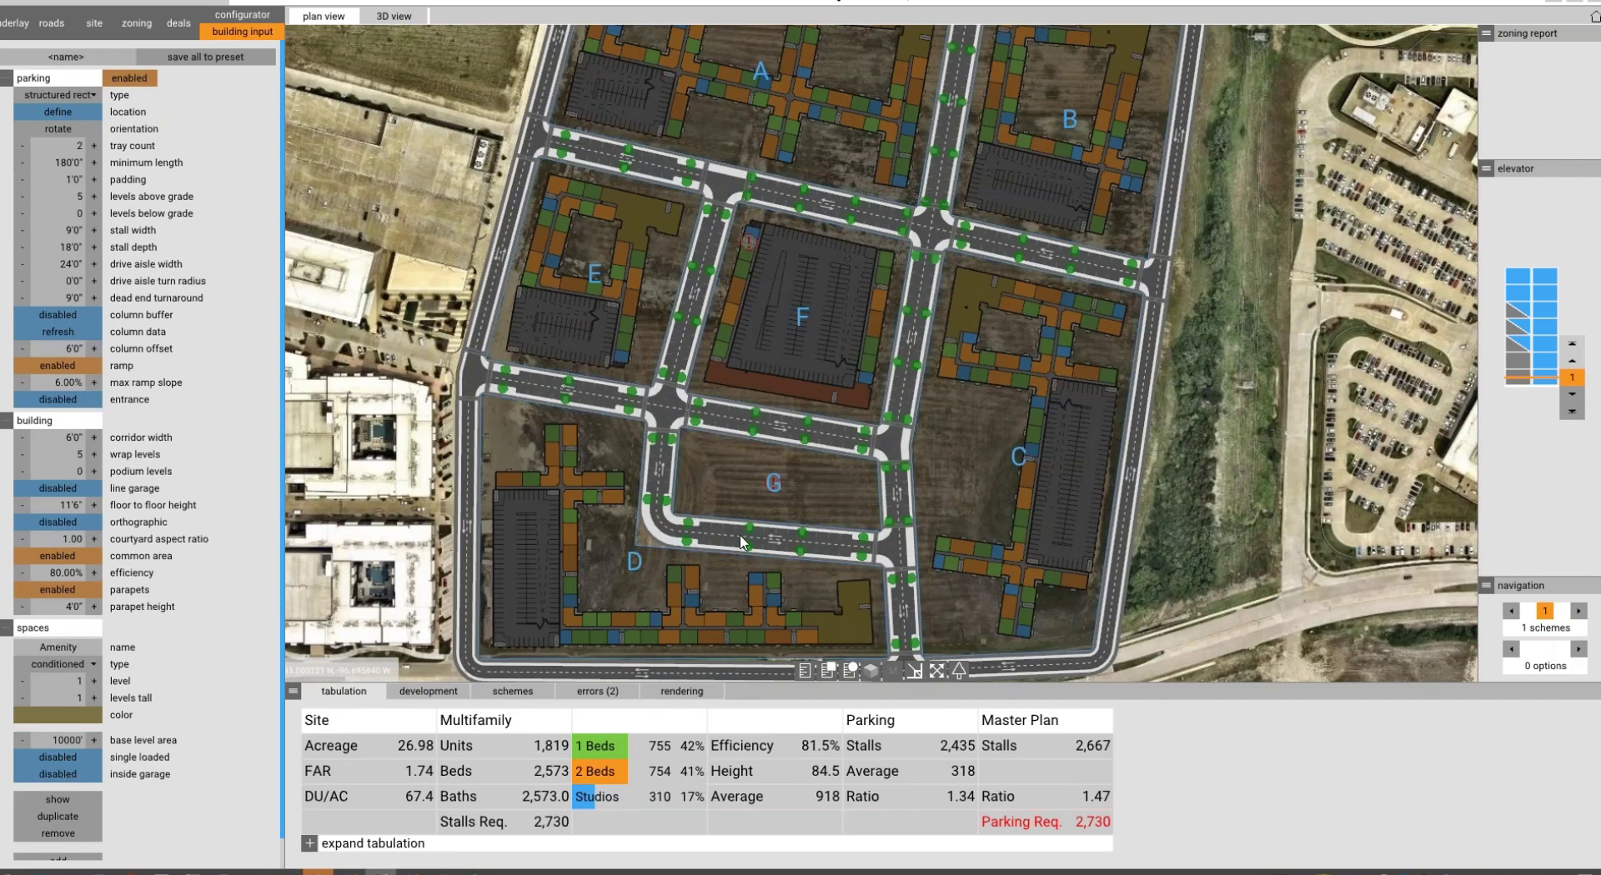
pyautogui.click(871, 670)
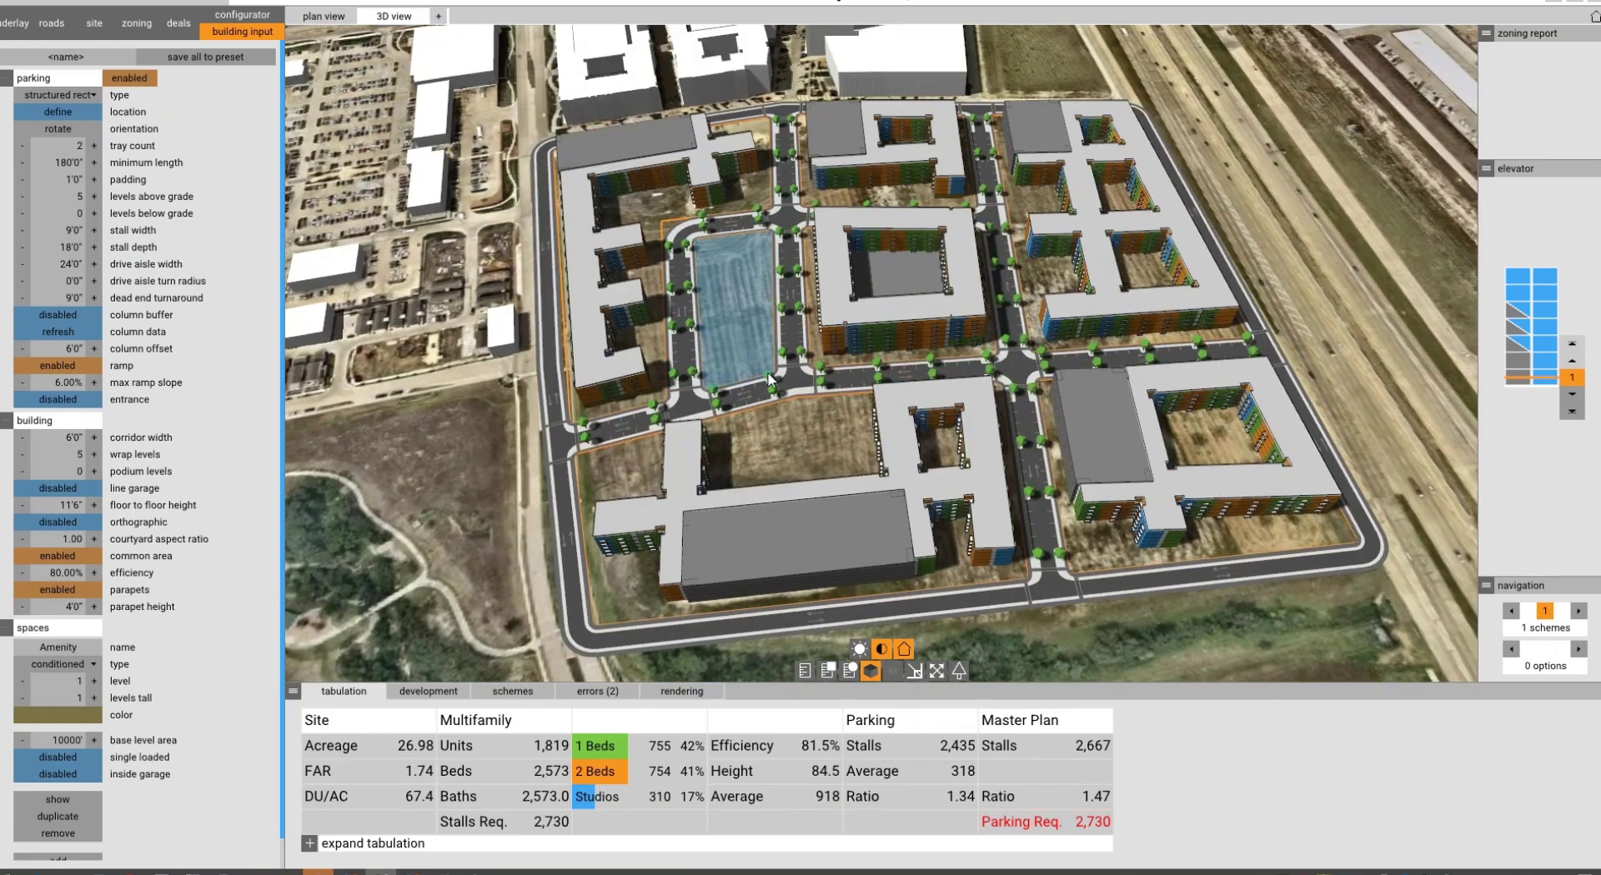
pyautogui.scroll(1, 478, 454)
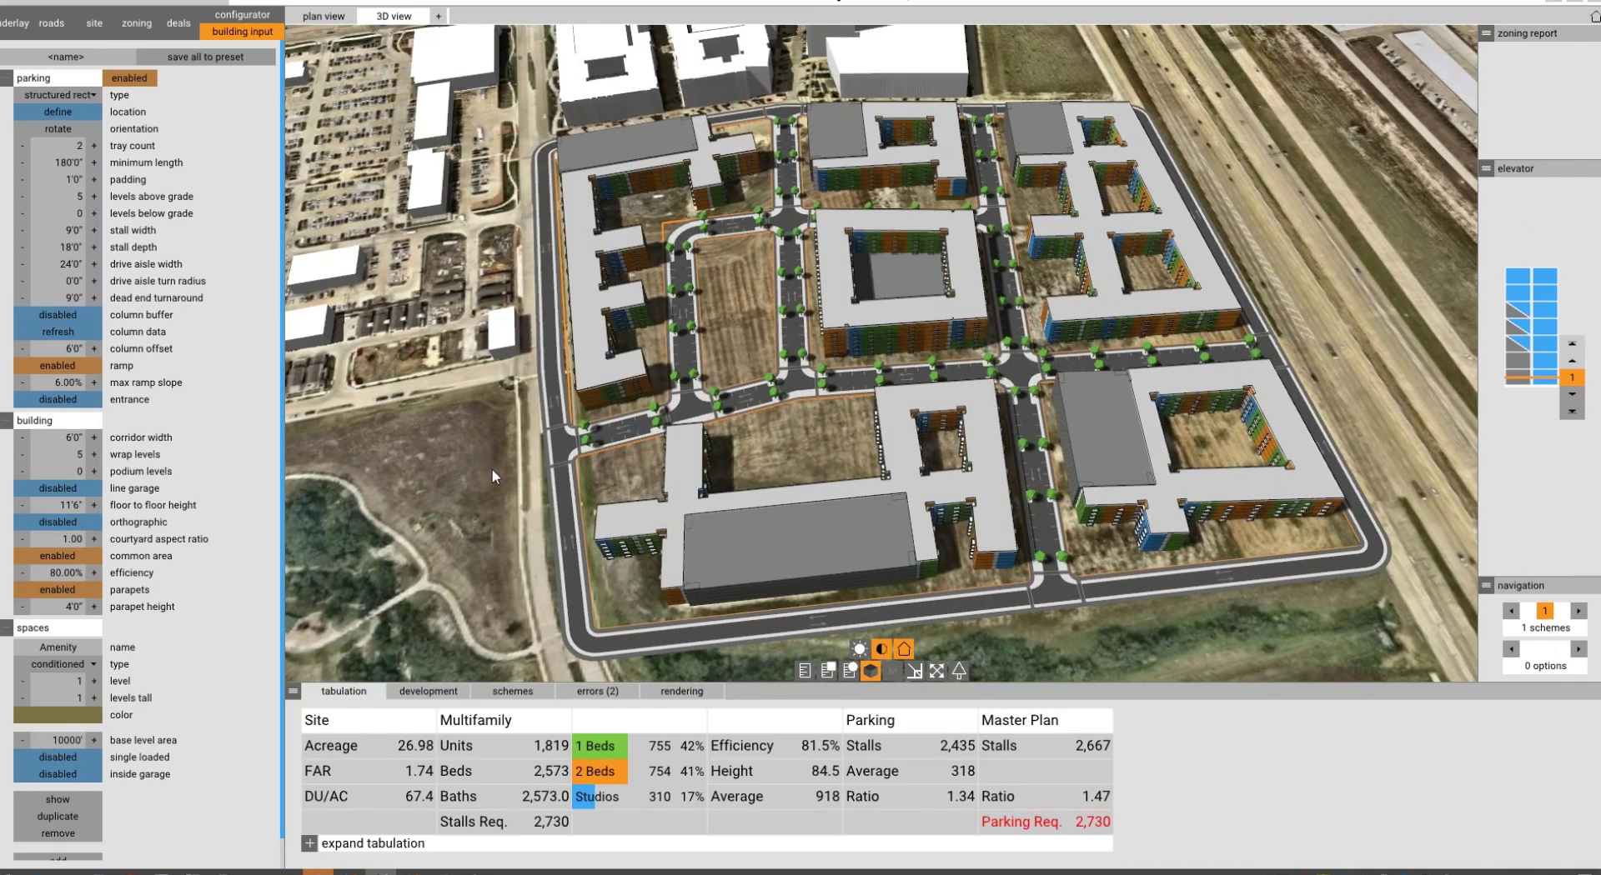
pyautogui.scroll(2, 463, 472)
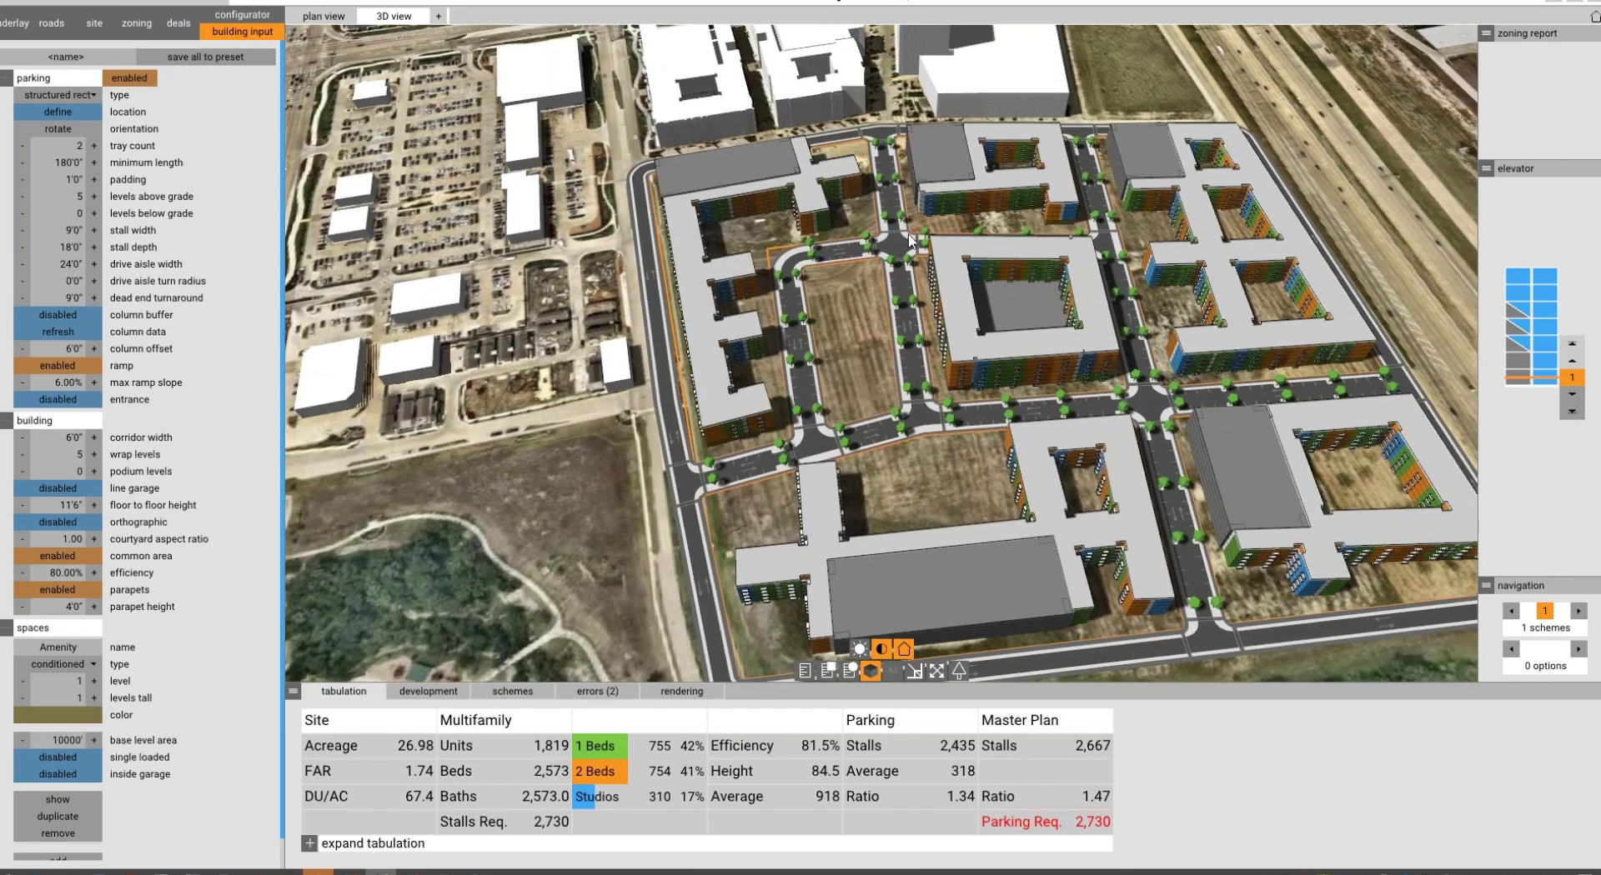
pyautogui.moveTo(508, 492); pyautogui.dragTo(909, 329, button='right')
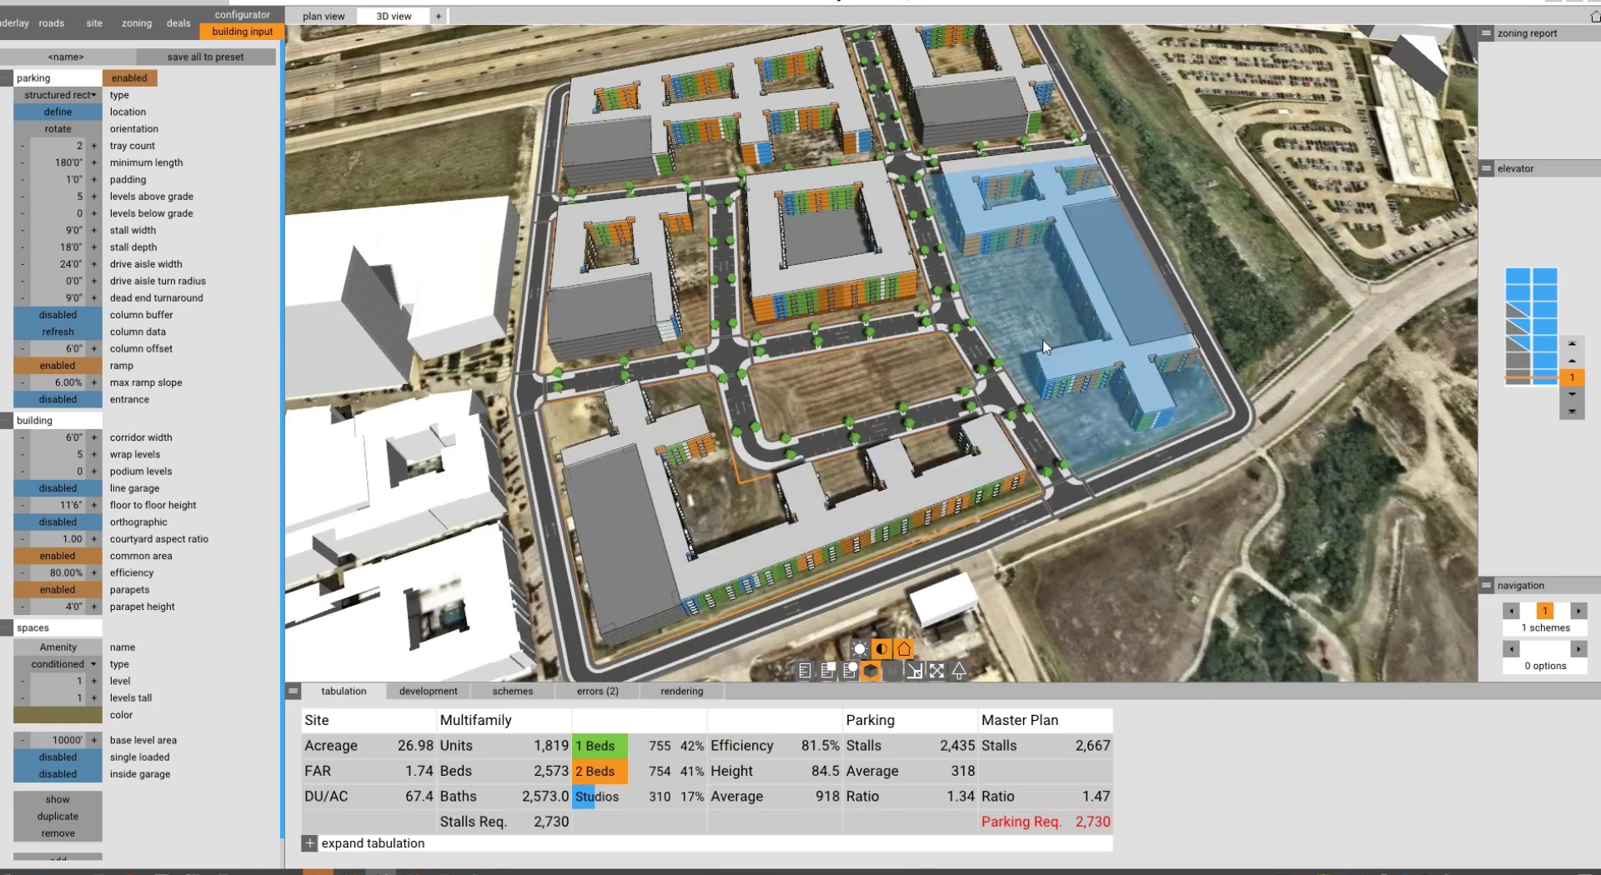
# Apply the ENS-PRZ unit database to the buildings of southeast site C.
pyautogui.click(1059, 296)
pyautogui.moveTo(1052, 350); pyautogui.dragTo(1087, 359, button='right')
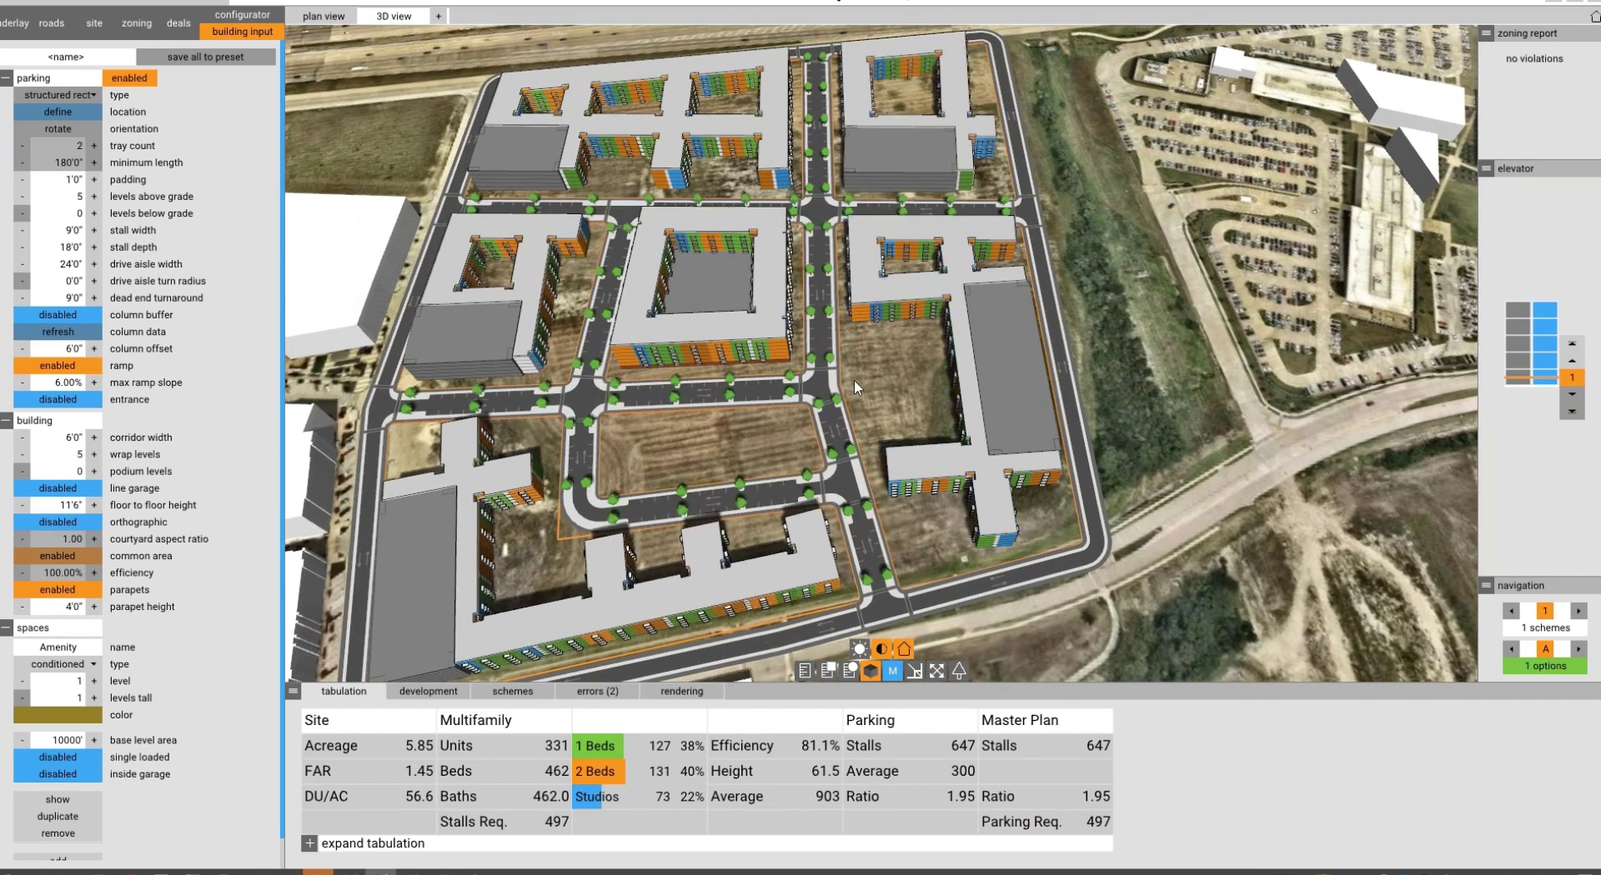
pyautogui.moveTo(1182, 304); pyautogui.dragTo(1168, 242, button='right')
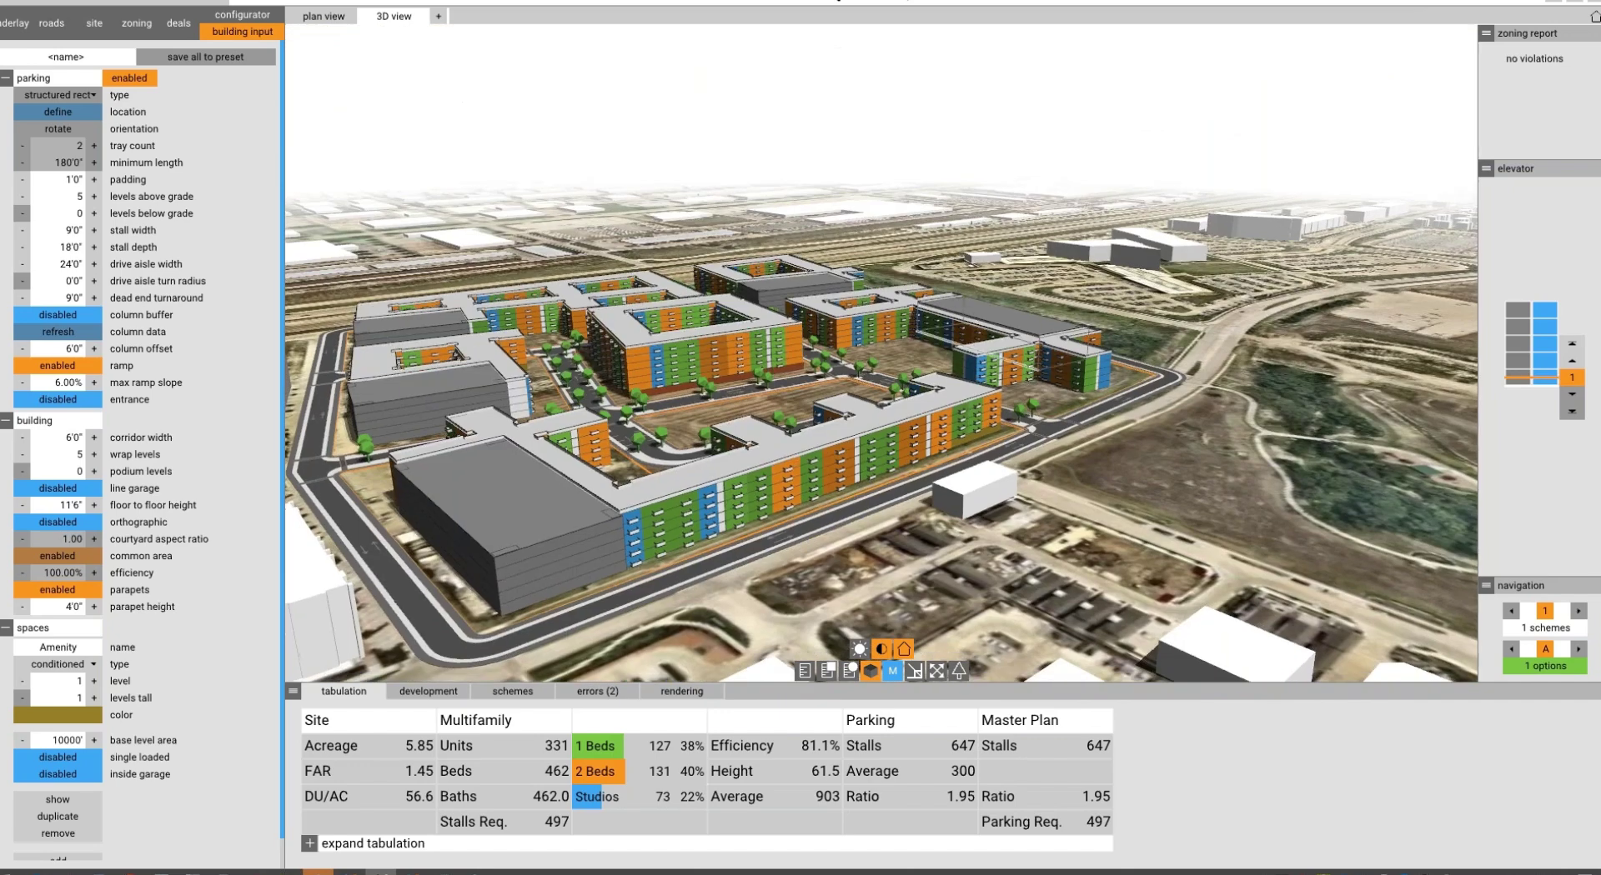
pyautogui.scroll(3, 879, 337)
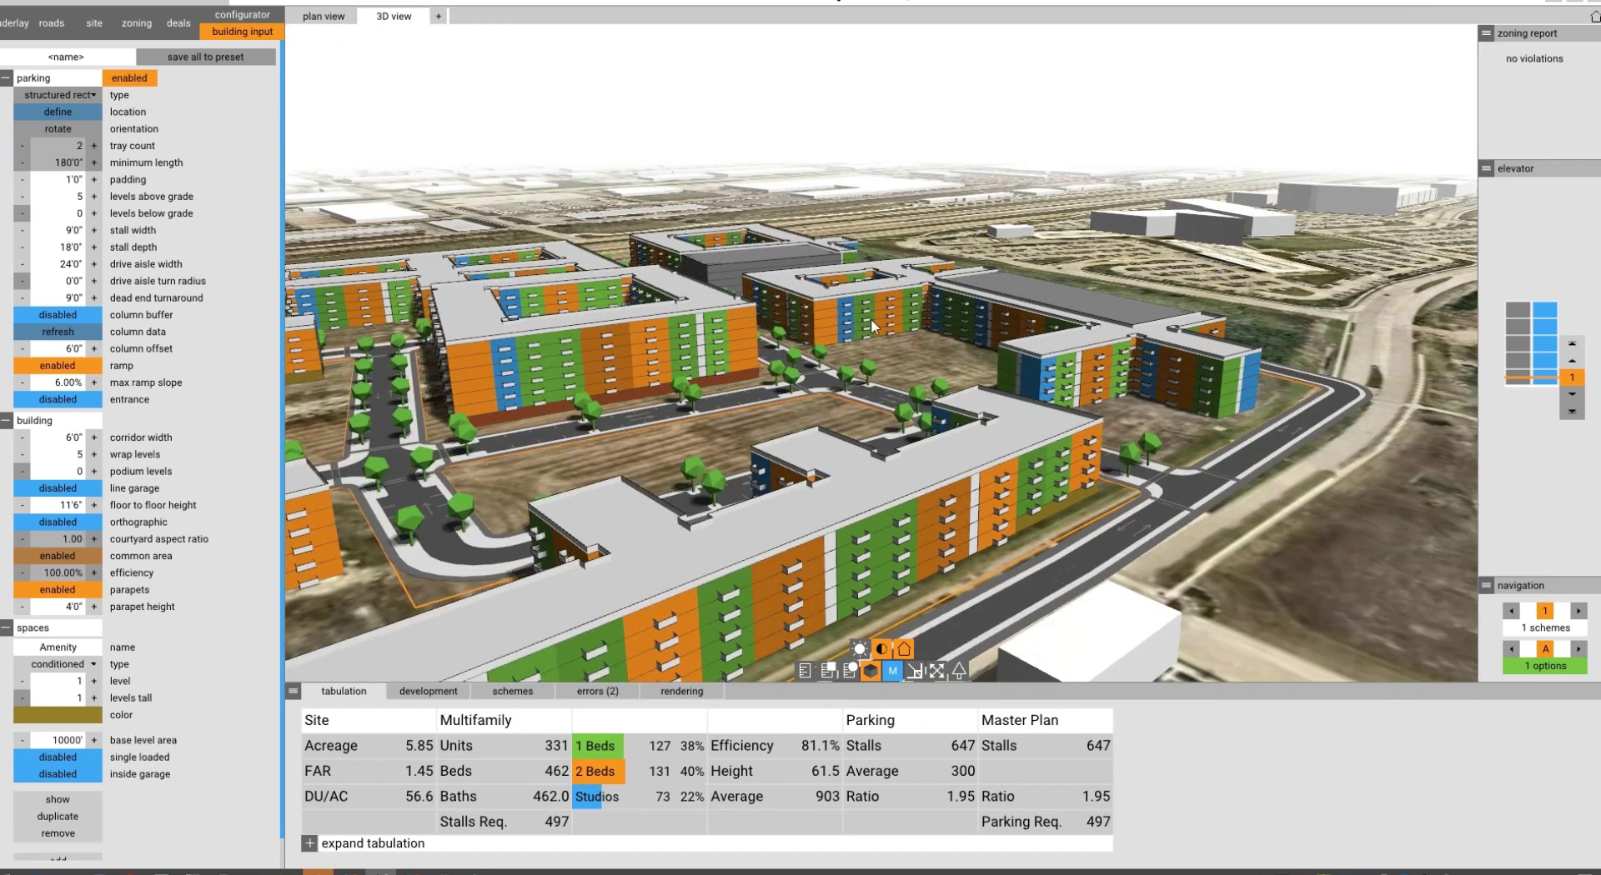
pyautogui.click(264, 17)
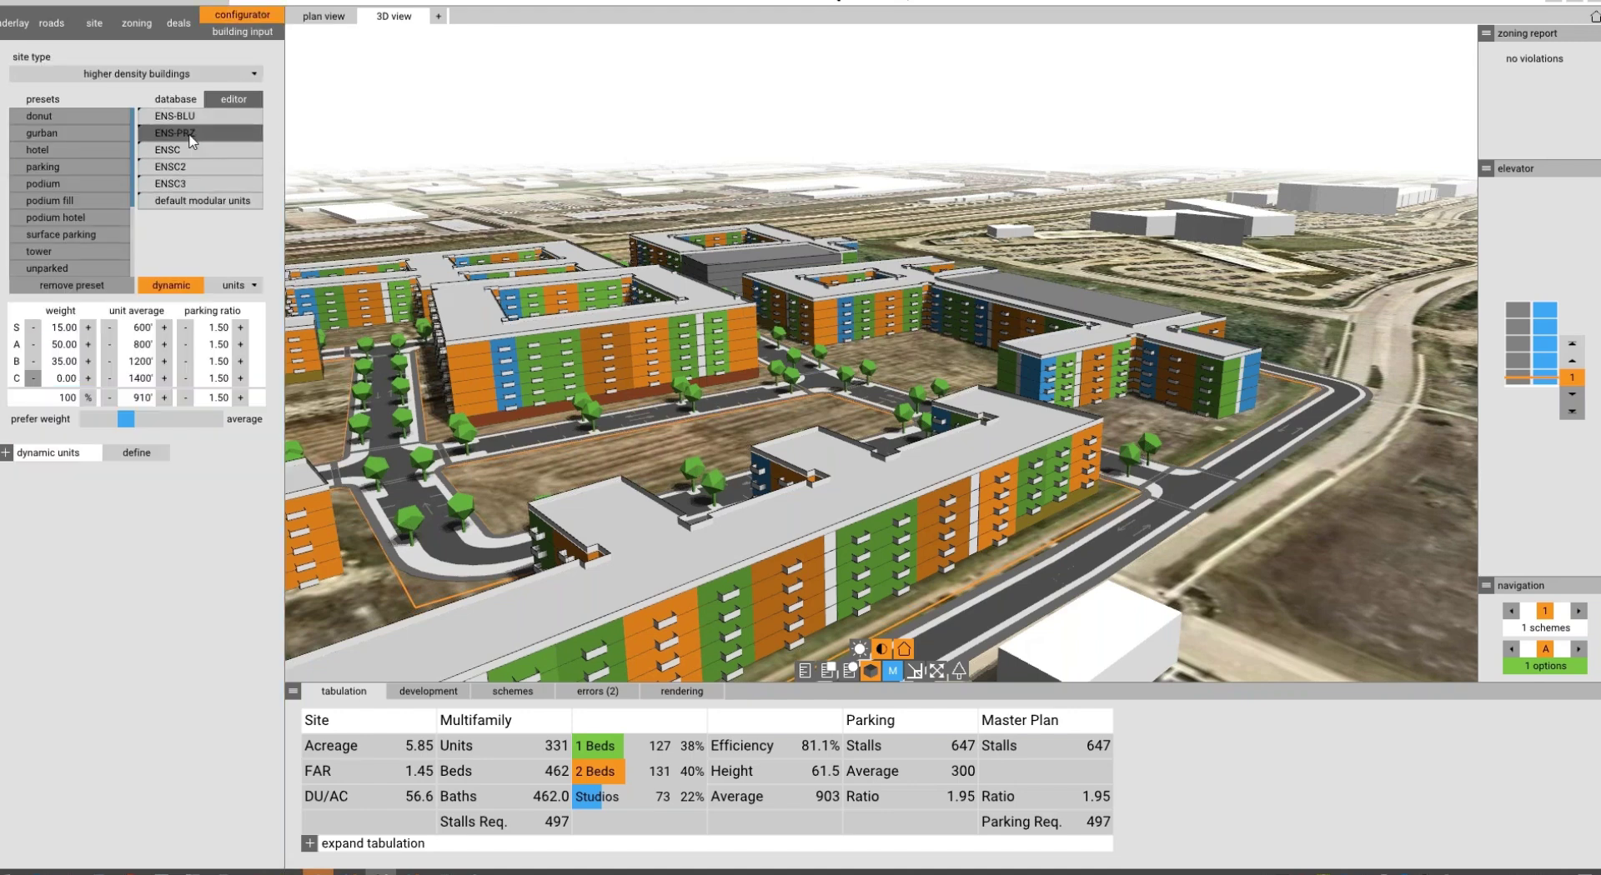
pyautogui.click(237, 136)
pyautogui.moveTo(908, 348); pyautogui.dragTo(842, 317, button='middle')
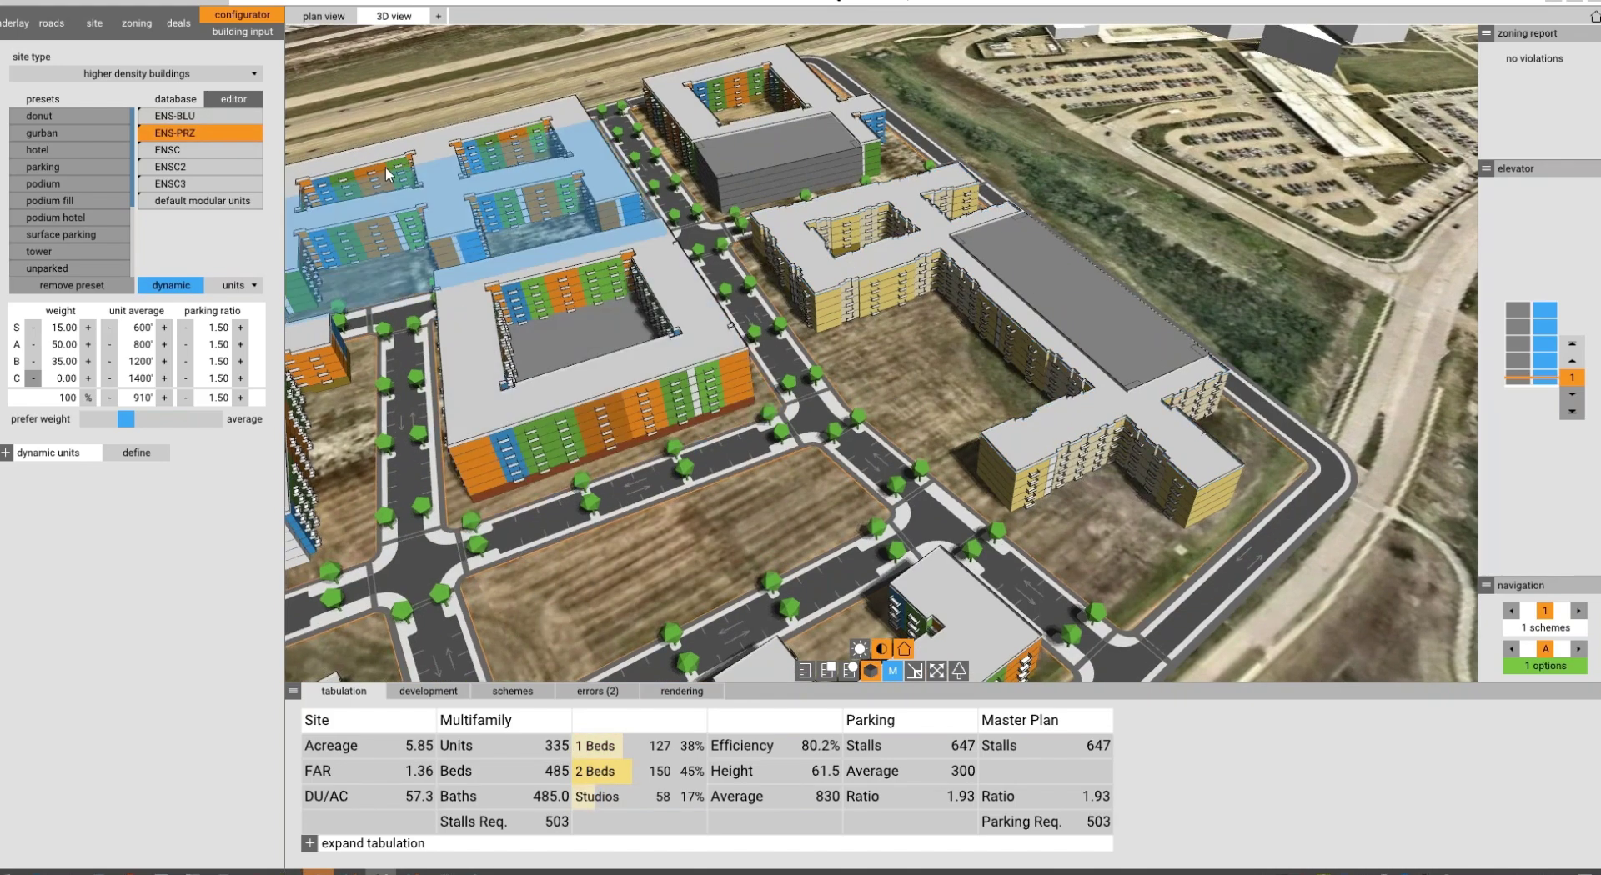
# Inspect the ENS-PRZ unit database and its S1 studio unit in the editor, and return to the site.
pyautogui.click(233, 99)
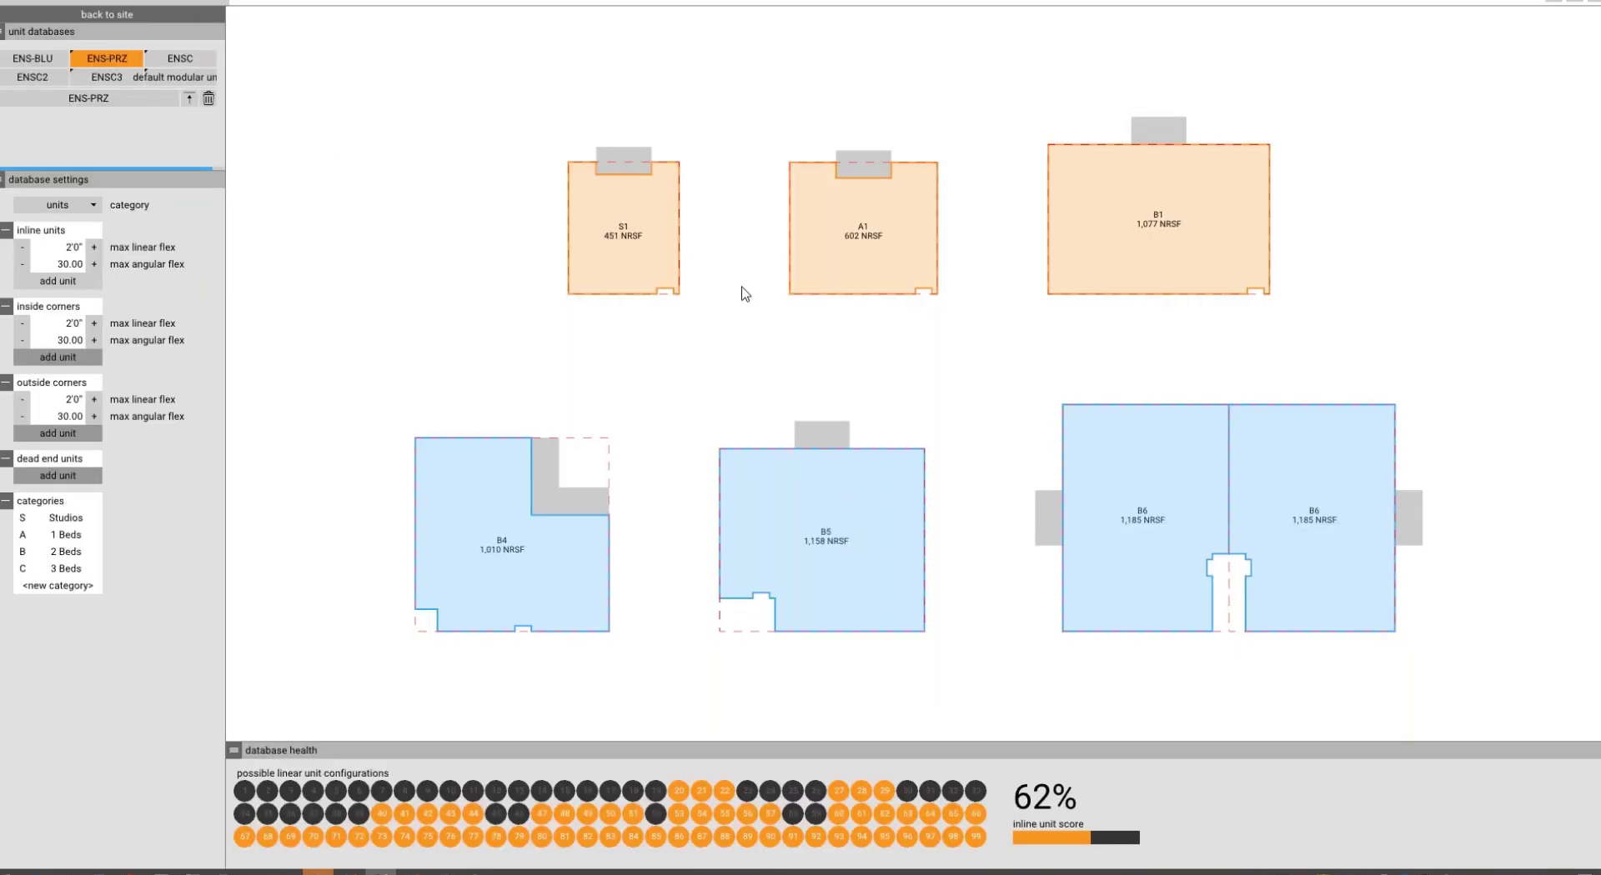
pyautogui.click(631, 252)
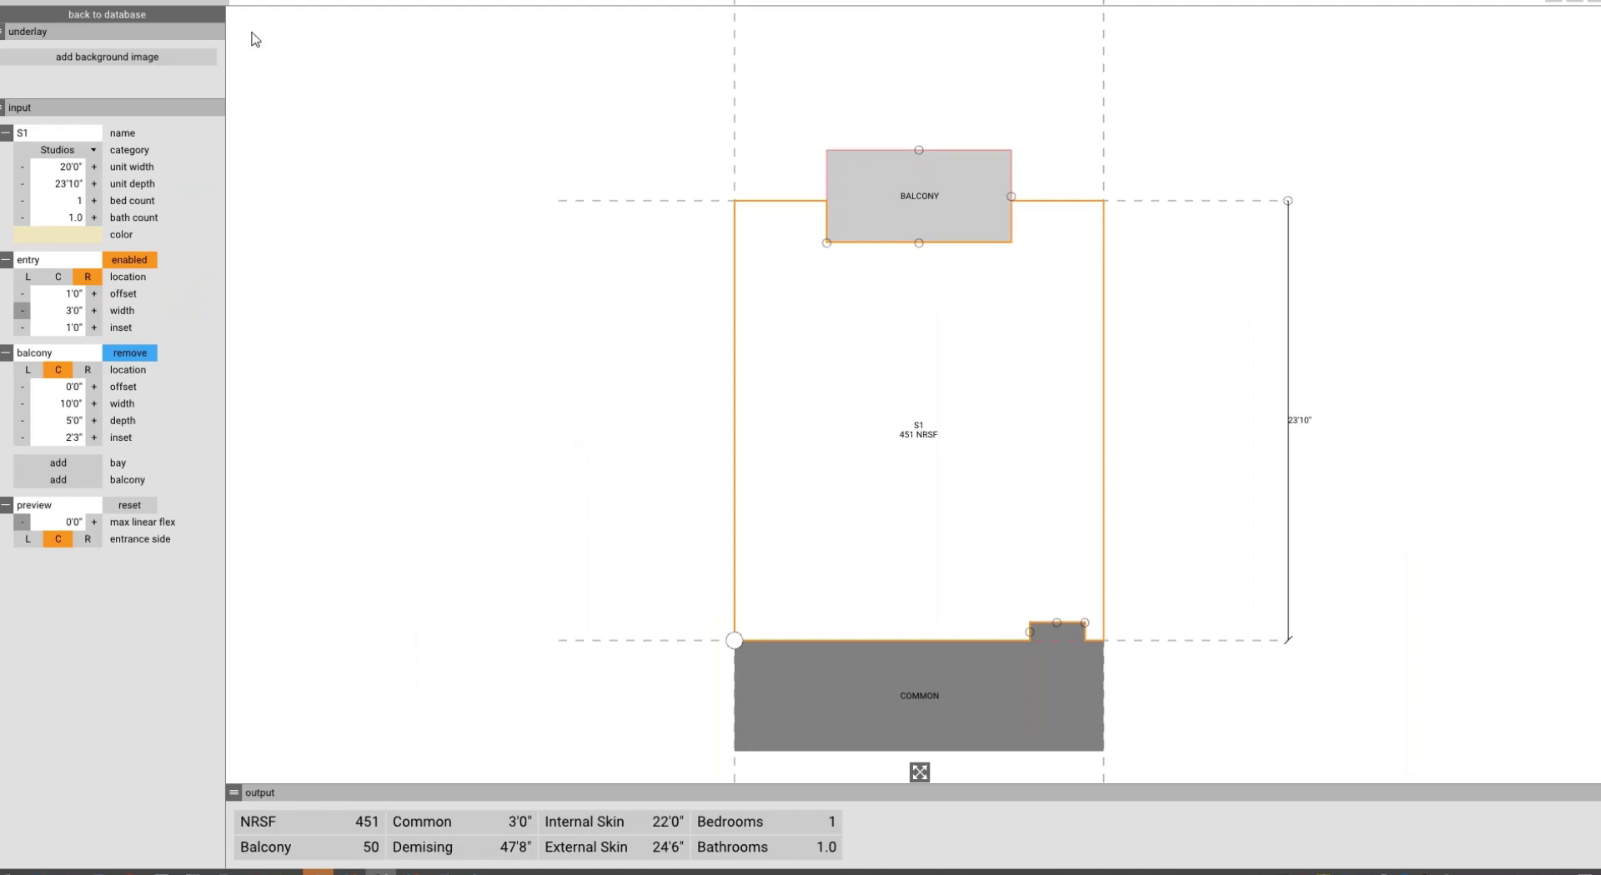
pyautogui.click(107, 14)
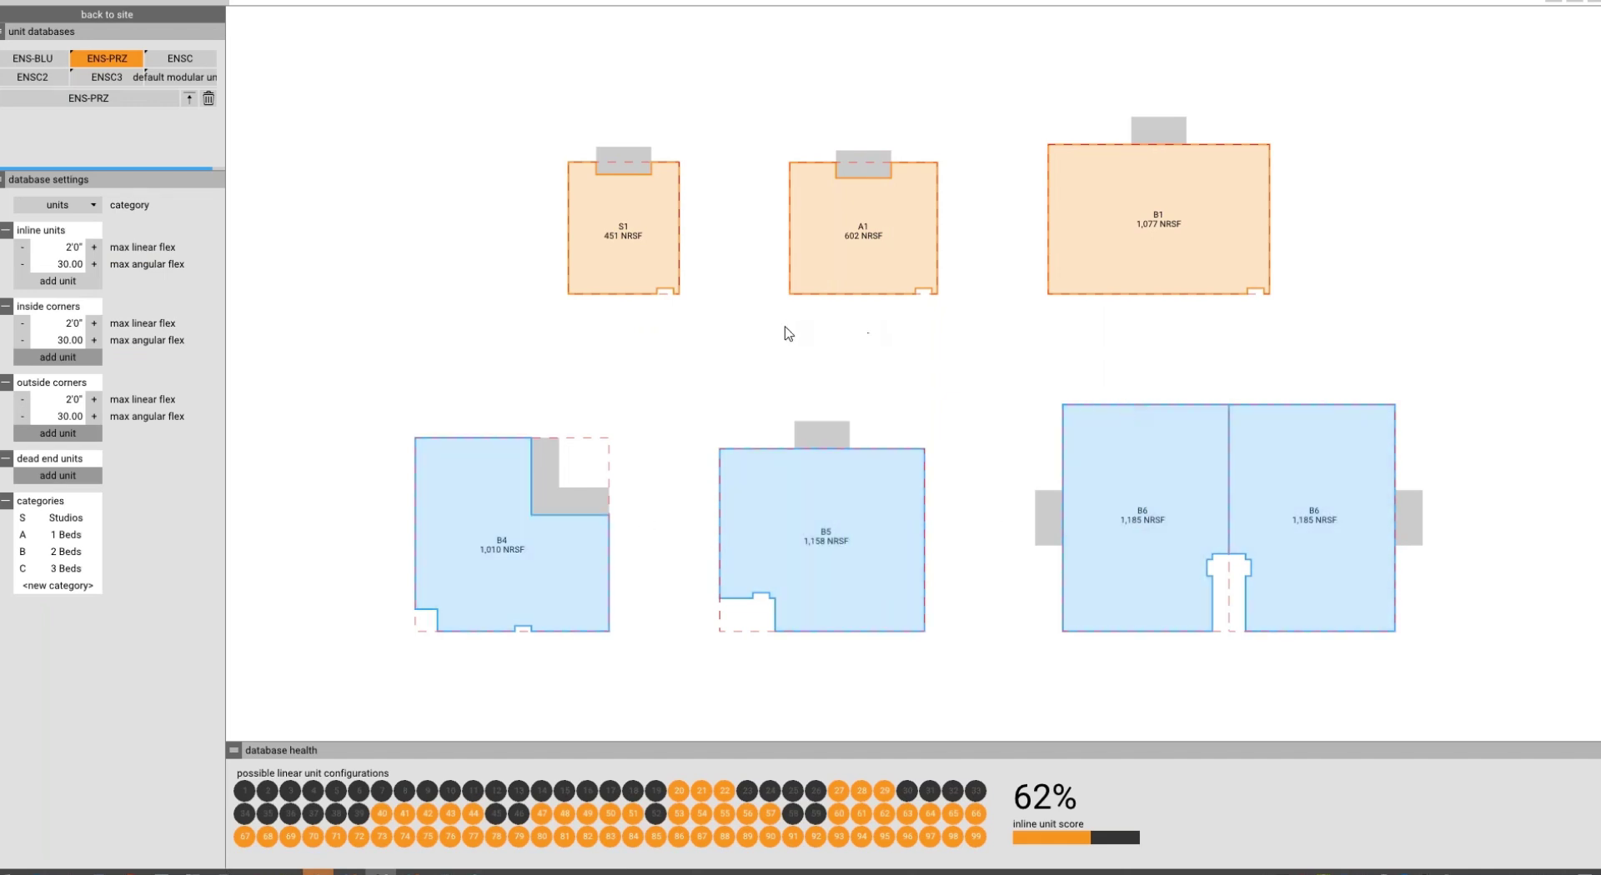
pyautogui.click(107, 15)
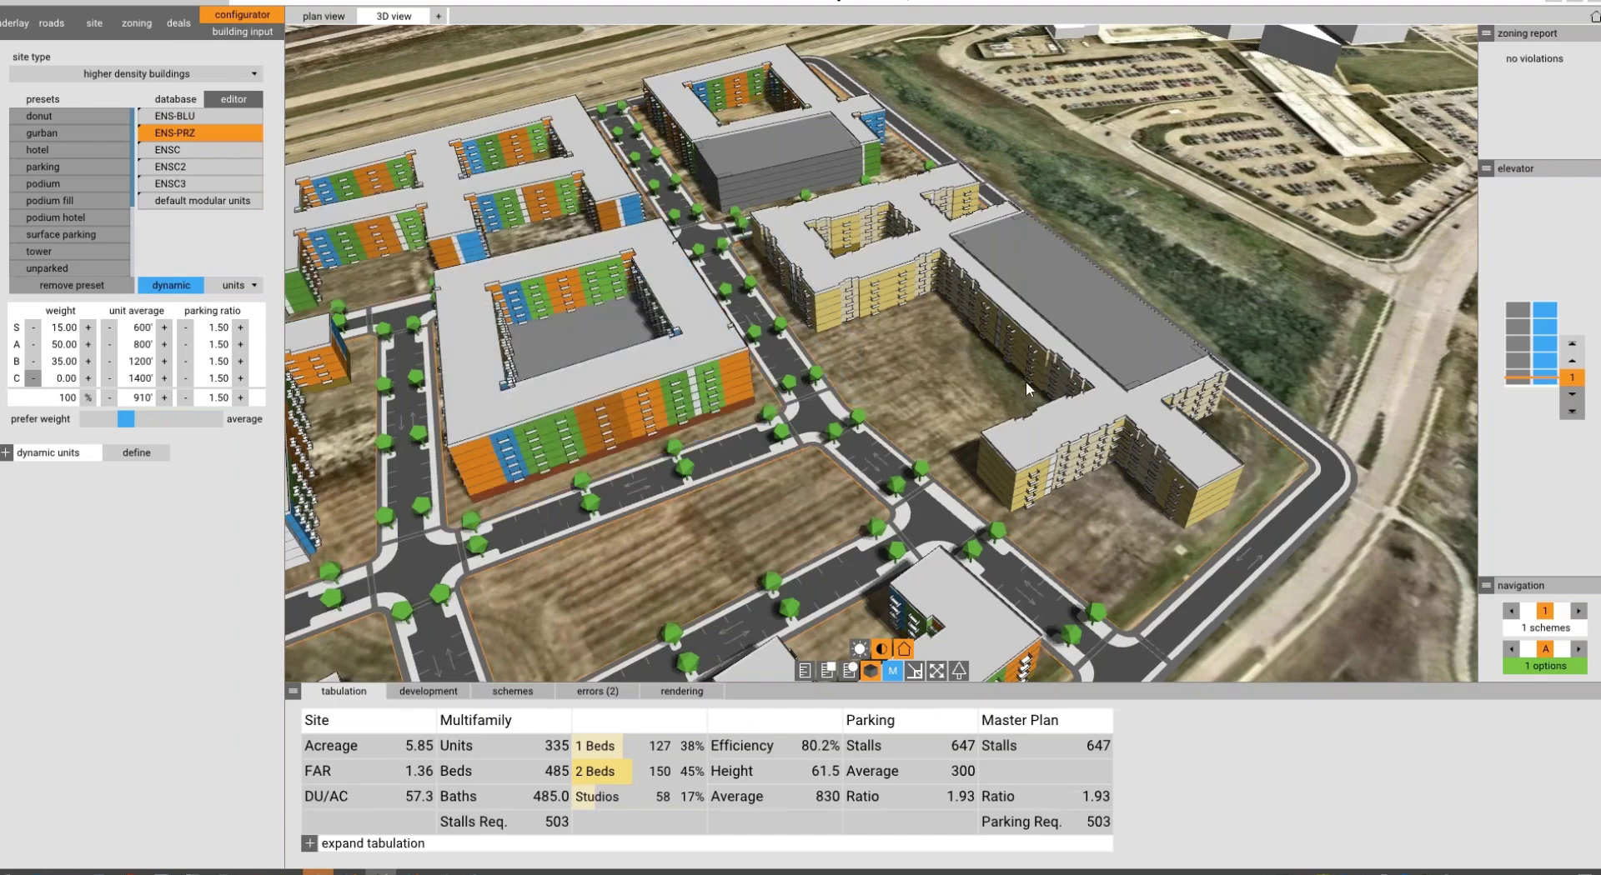
# Apply the ENS-PRZ unit database to sites F, E and D as well.
pyautogui.moveTo(872, 398); pyautogui.dragTo(651, 331, button='middle')
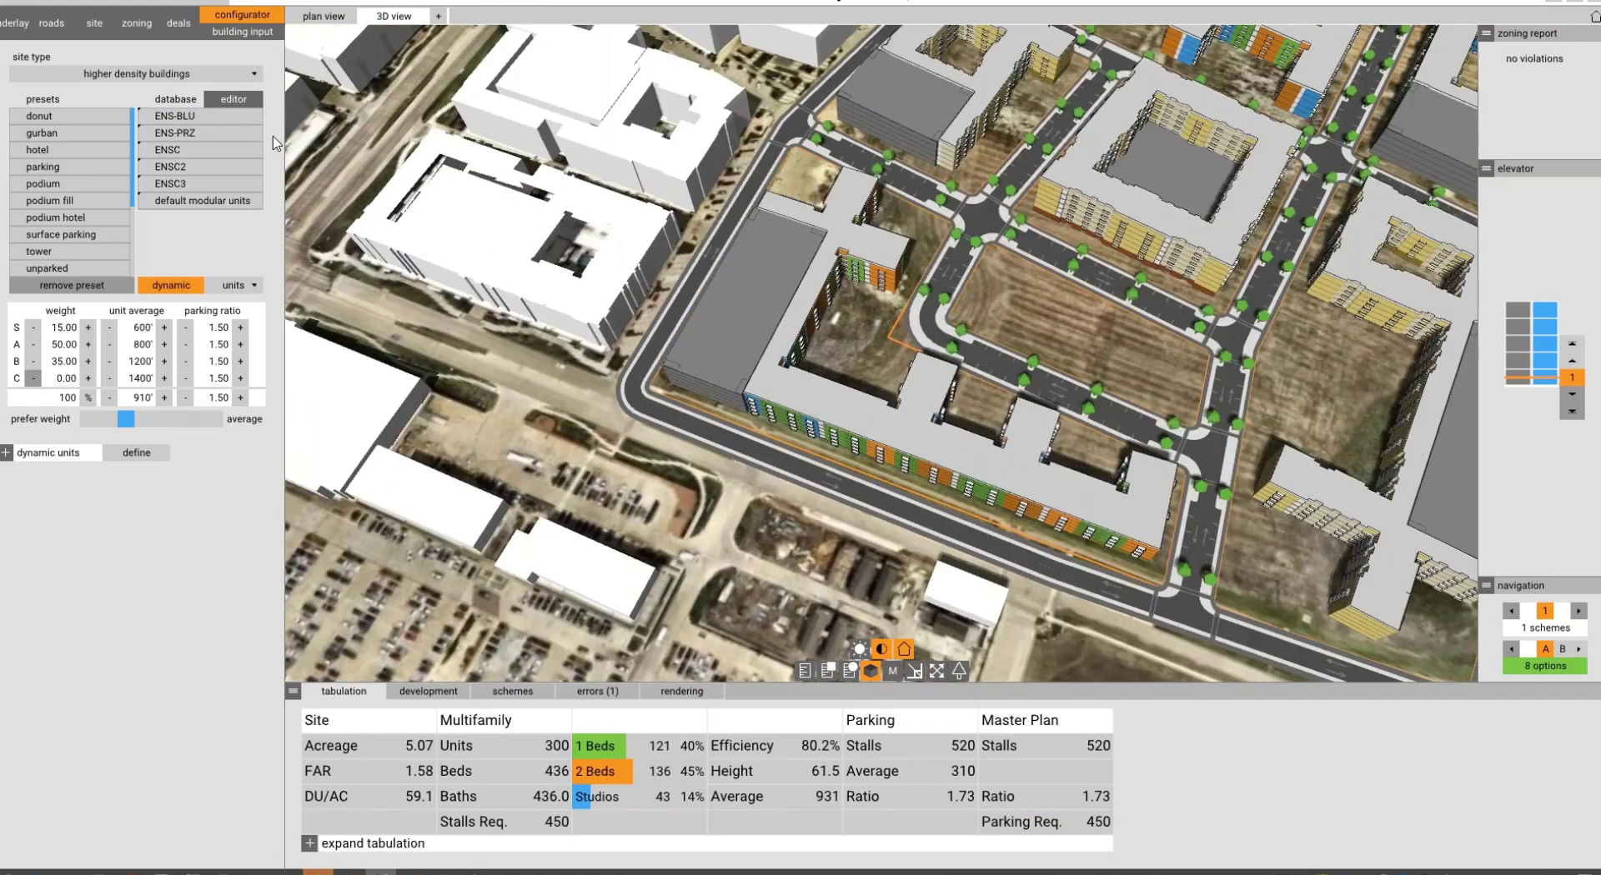
pyautogui.click(200, 133)
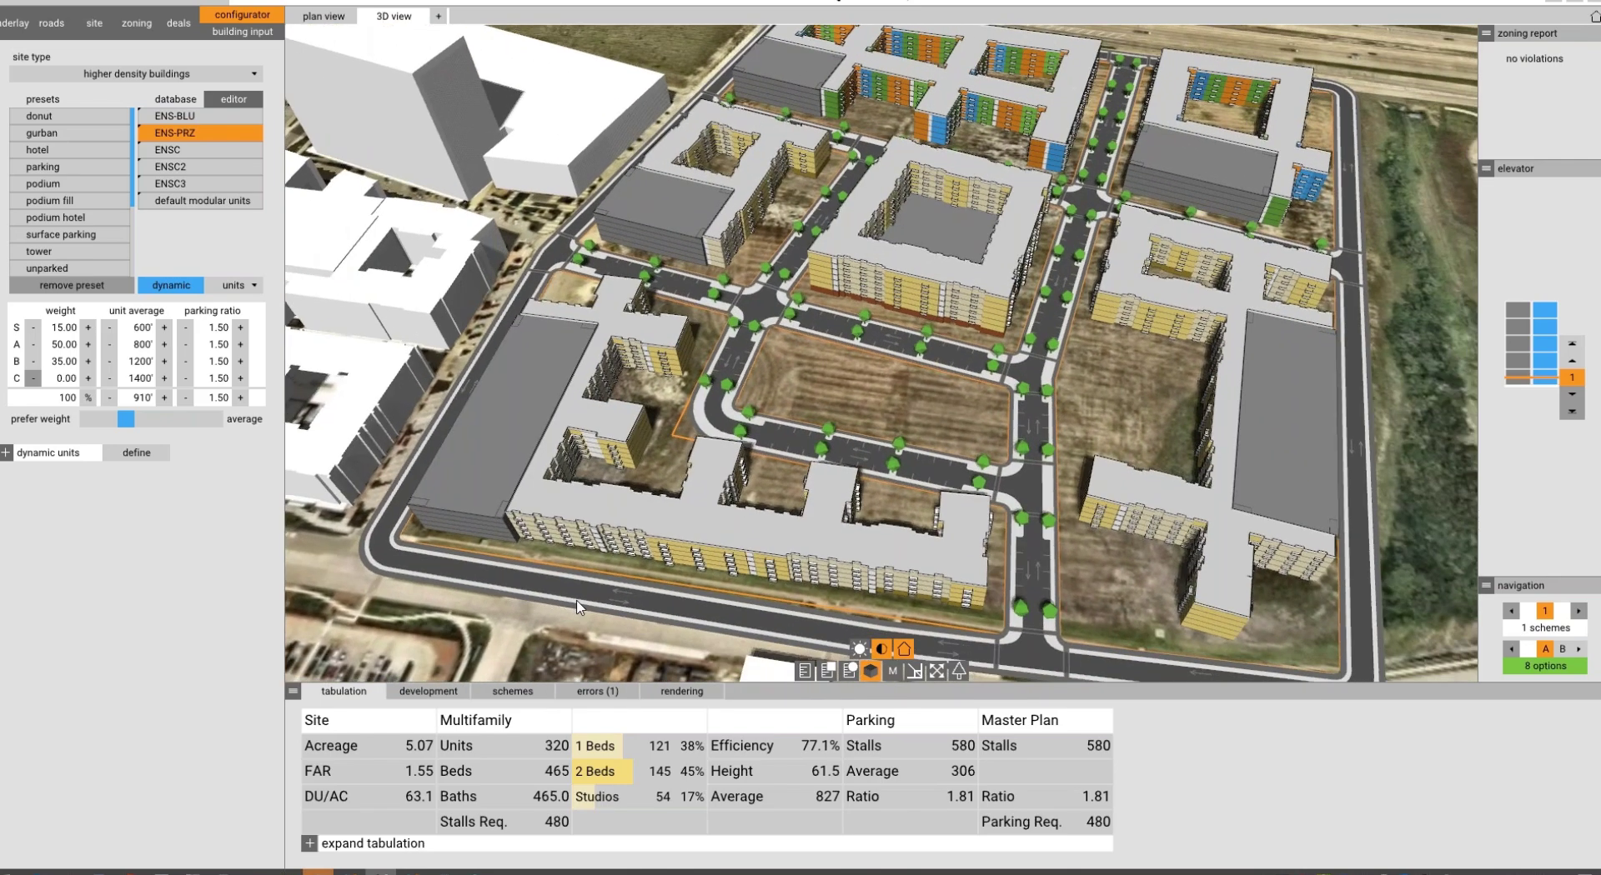
# Launch the Enscape rendering, arrange it side by side with TestFit, and hide TestFit's interface panels.
pyautogui.click(680, 692)
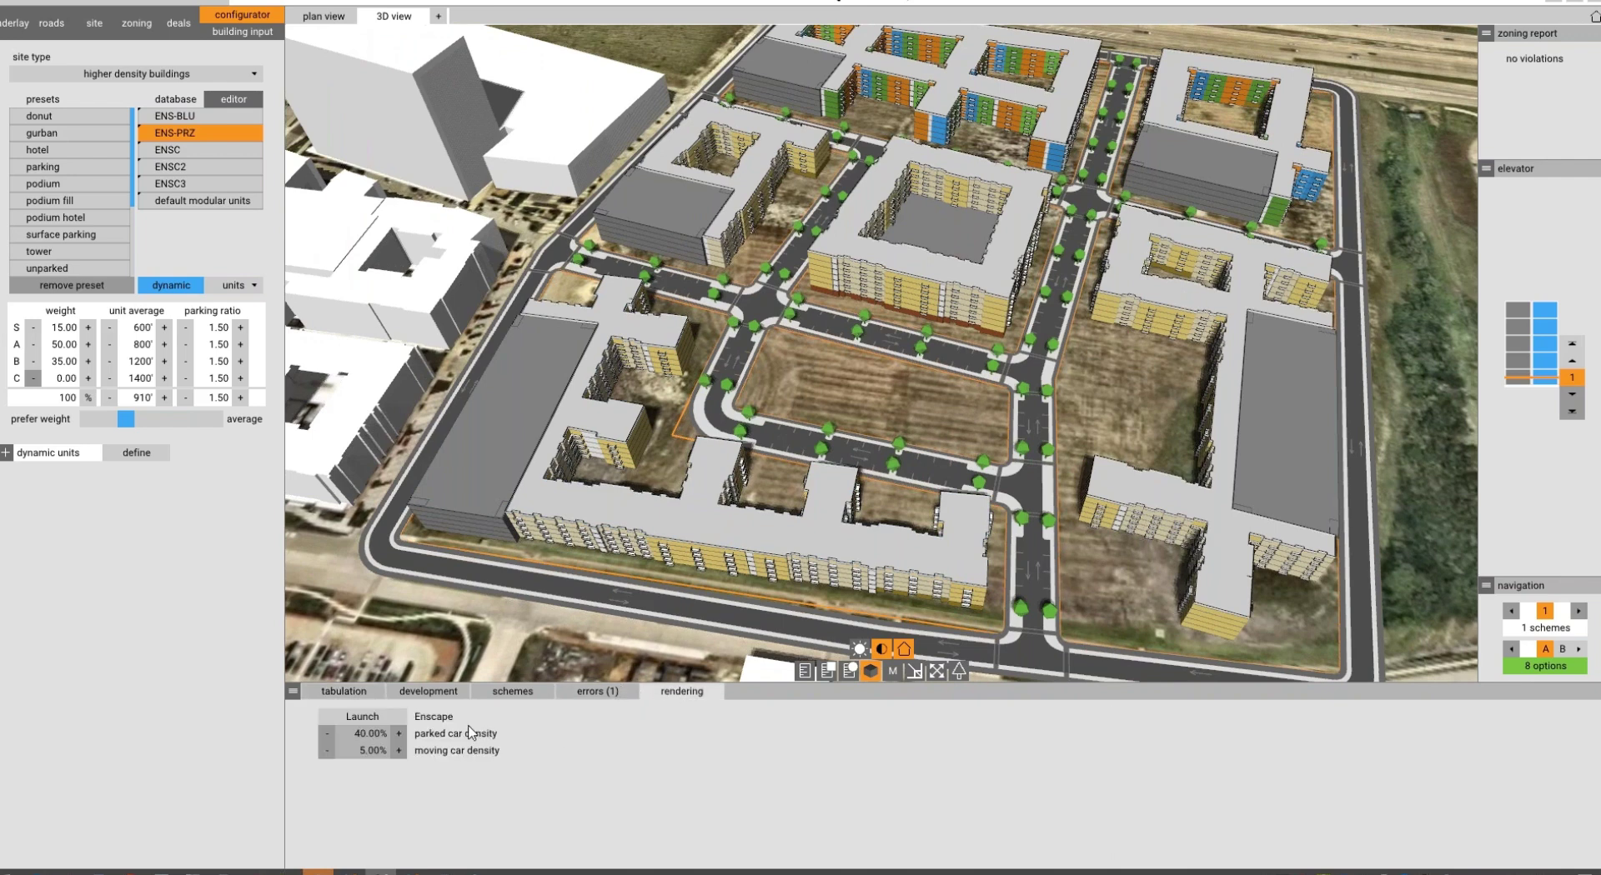
pyautogui.click(387, 721)
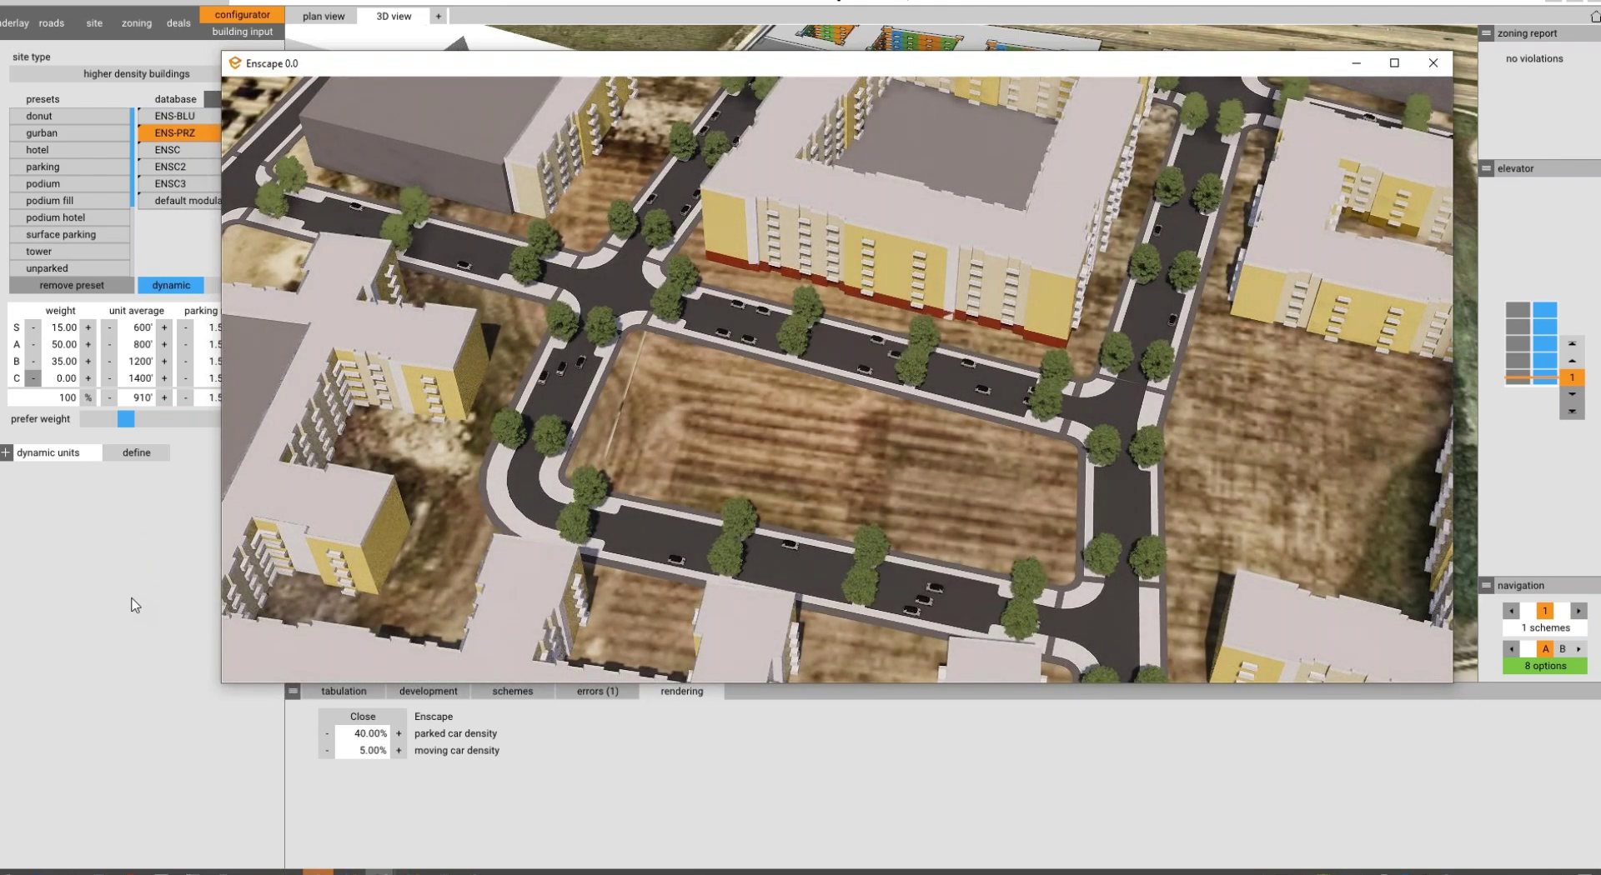
pyautogui.press('super+Right')
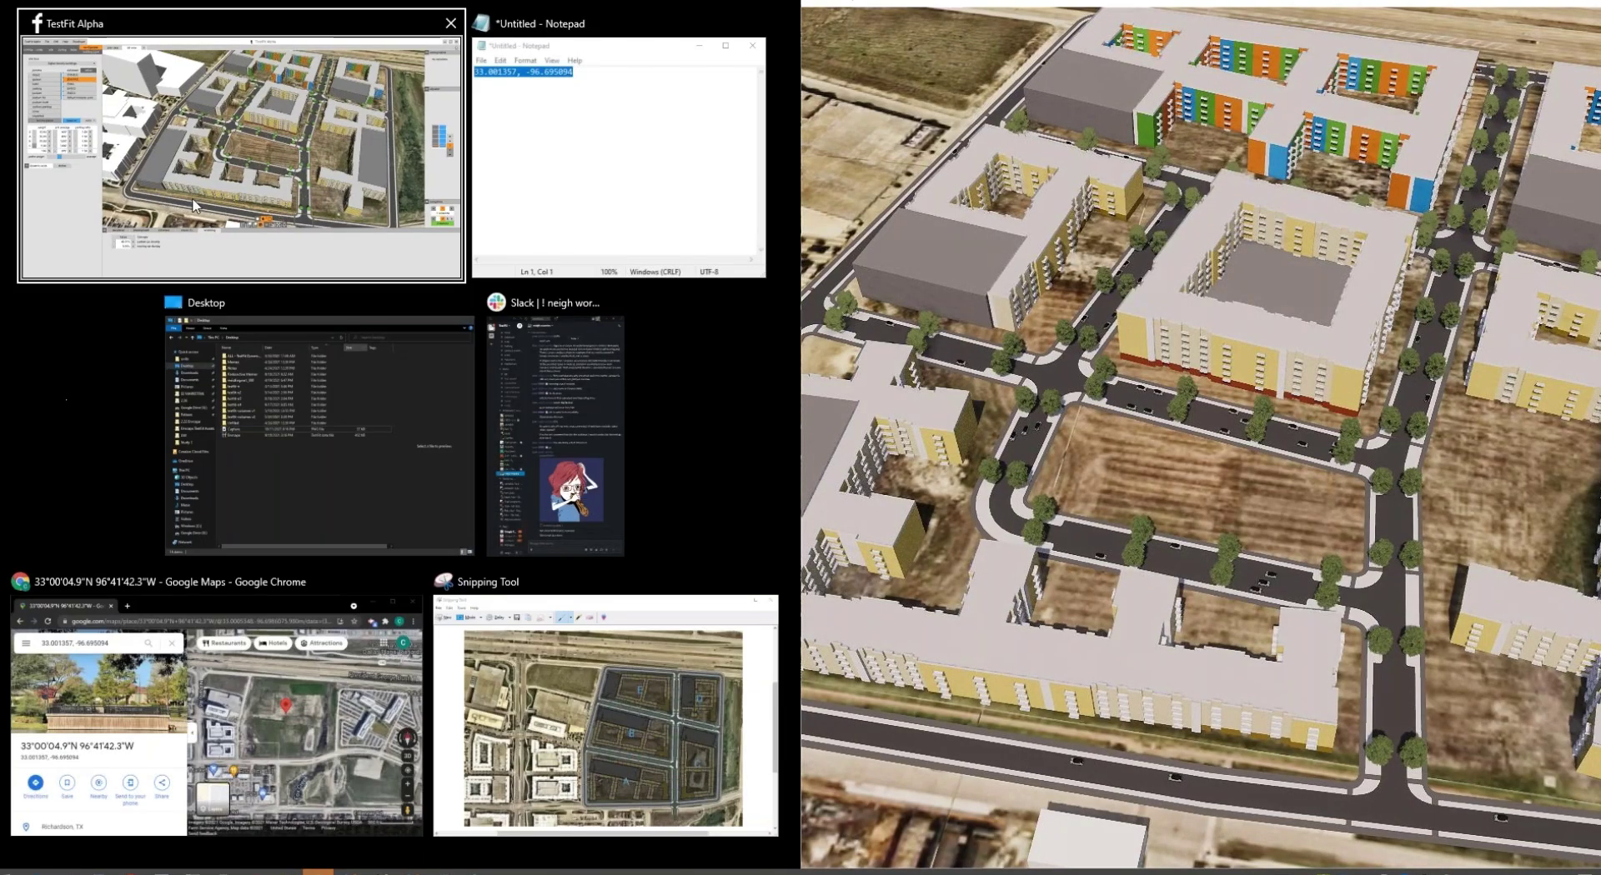
pyautogui.click(204, 193)
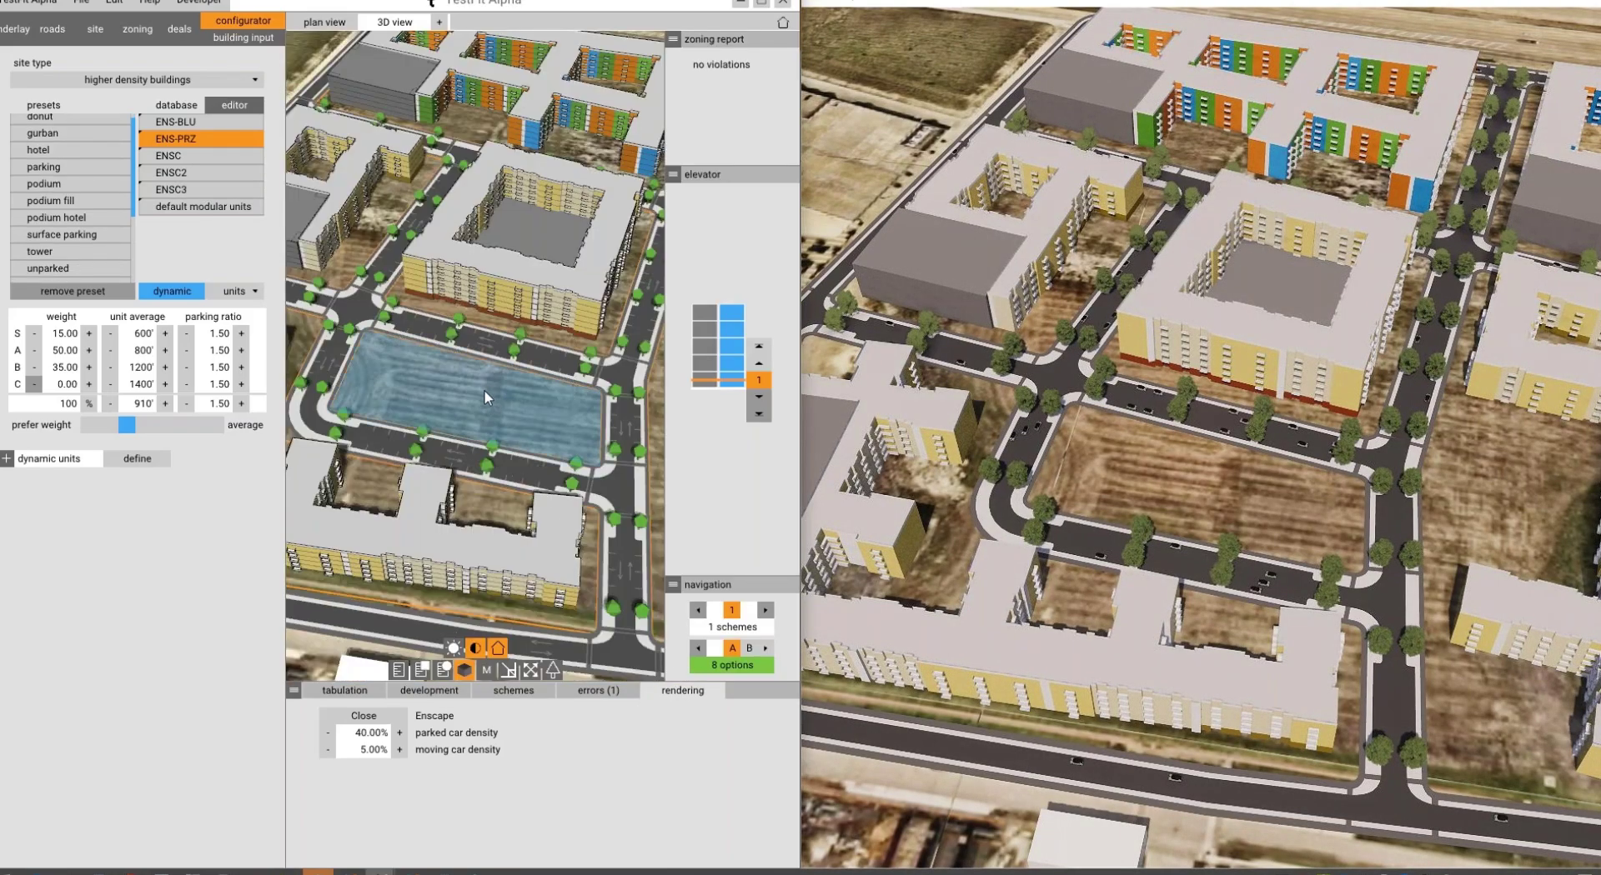
pyautogui.press('Tab')
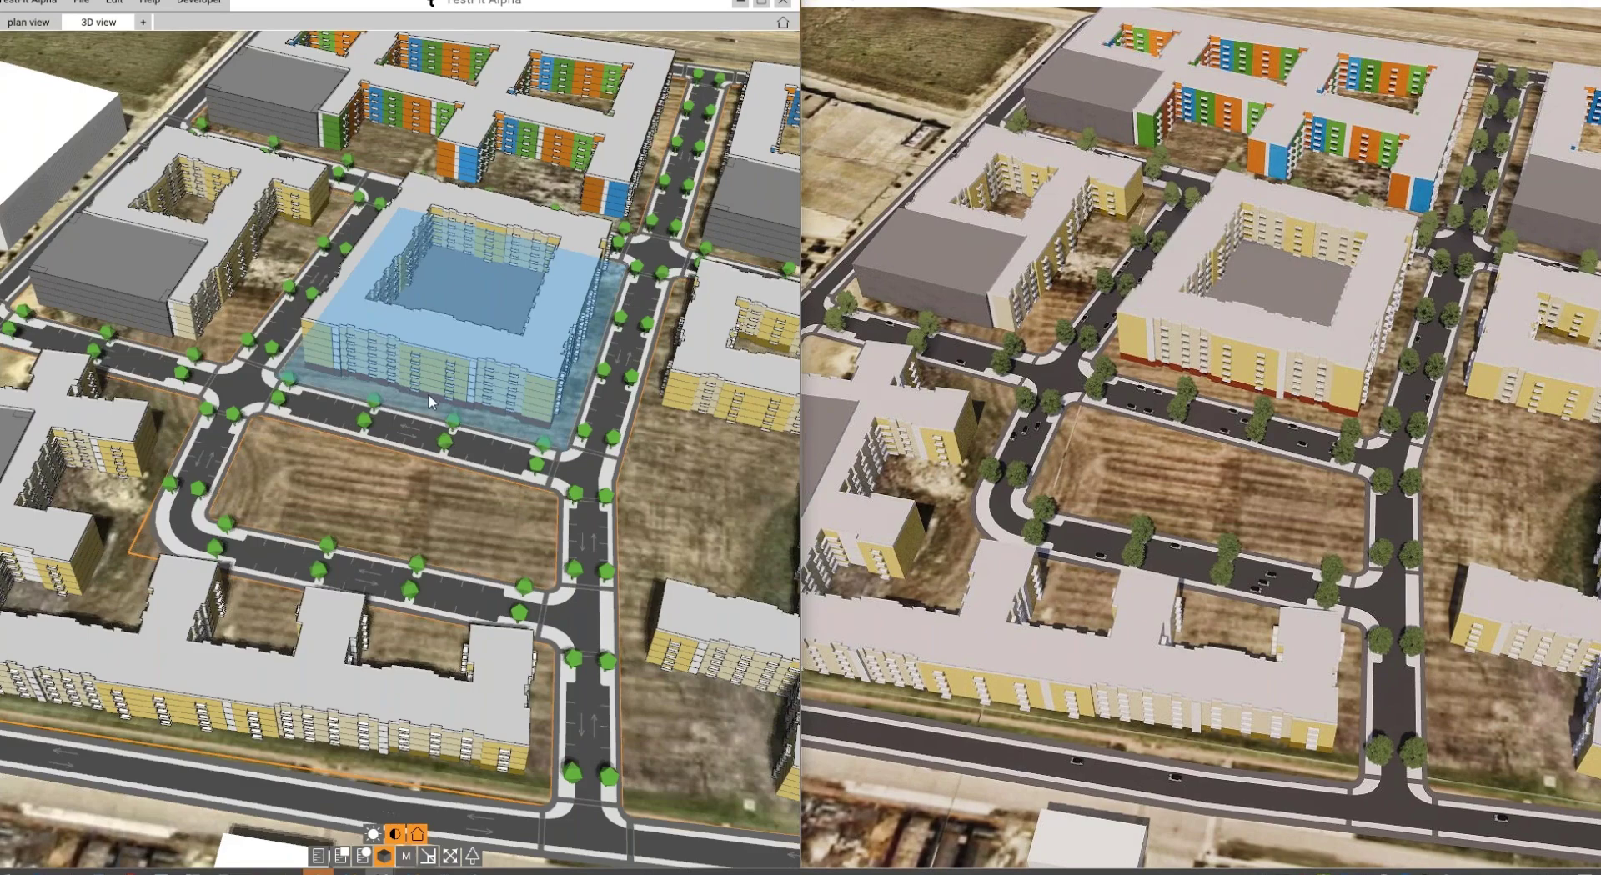
# Compare the TestFit model with the live Enscape rendering from far and near, and return to the plan view.
pyautogui.scroll(-10, 440, 445)
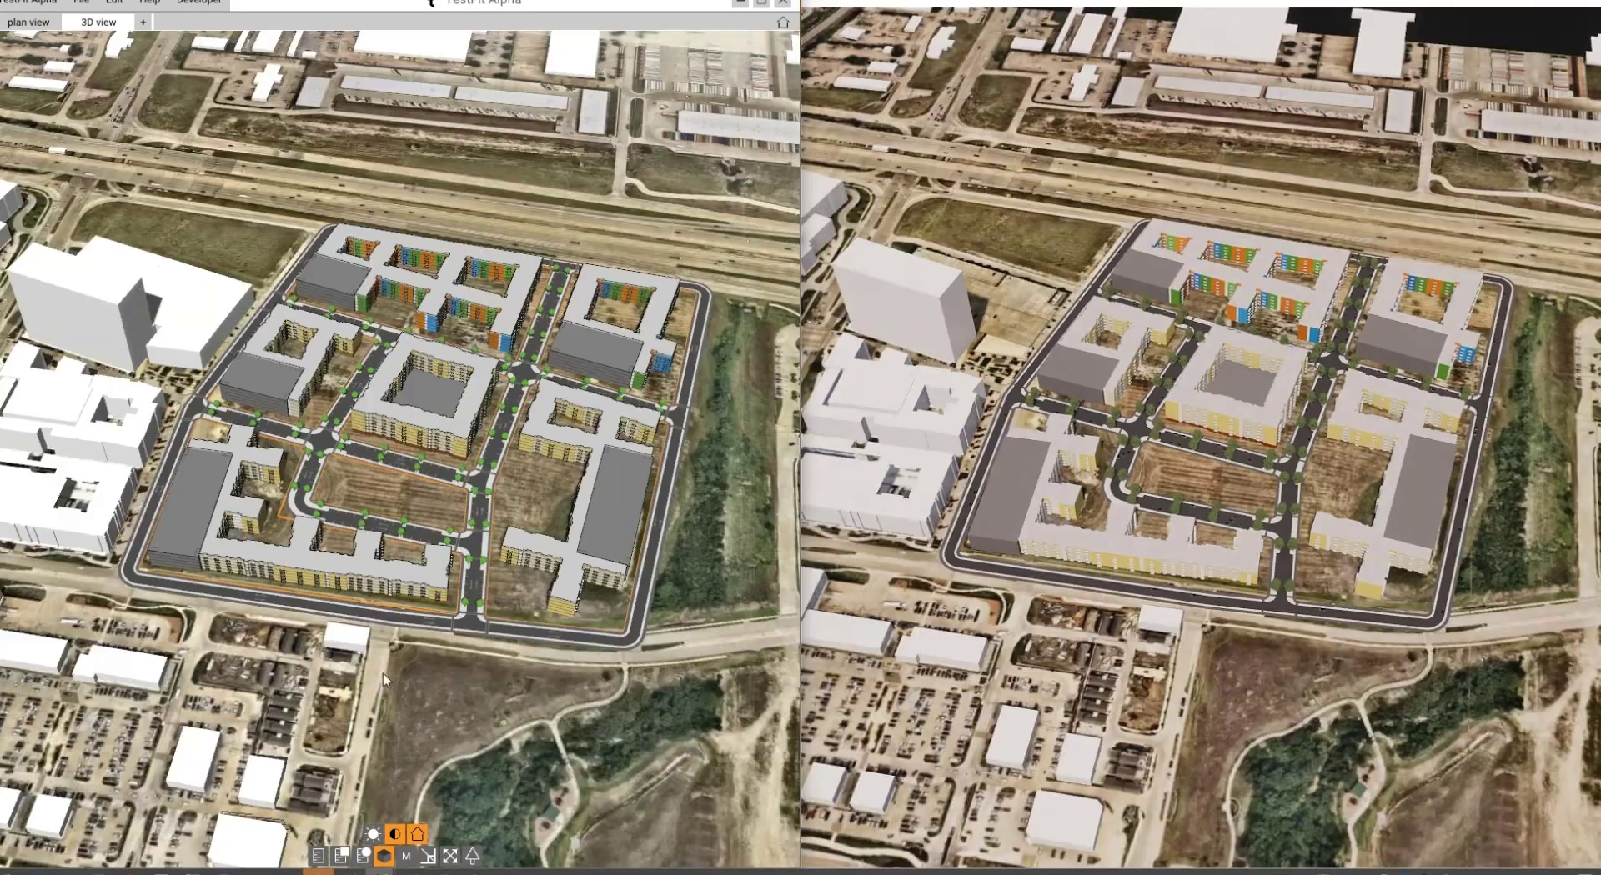
pyautogui.moveTo(386, 679); pyautogui.dragTo(396, 602, button='middle')
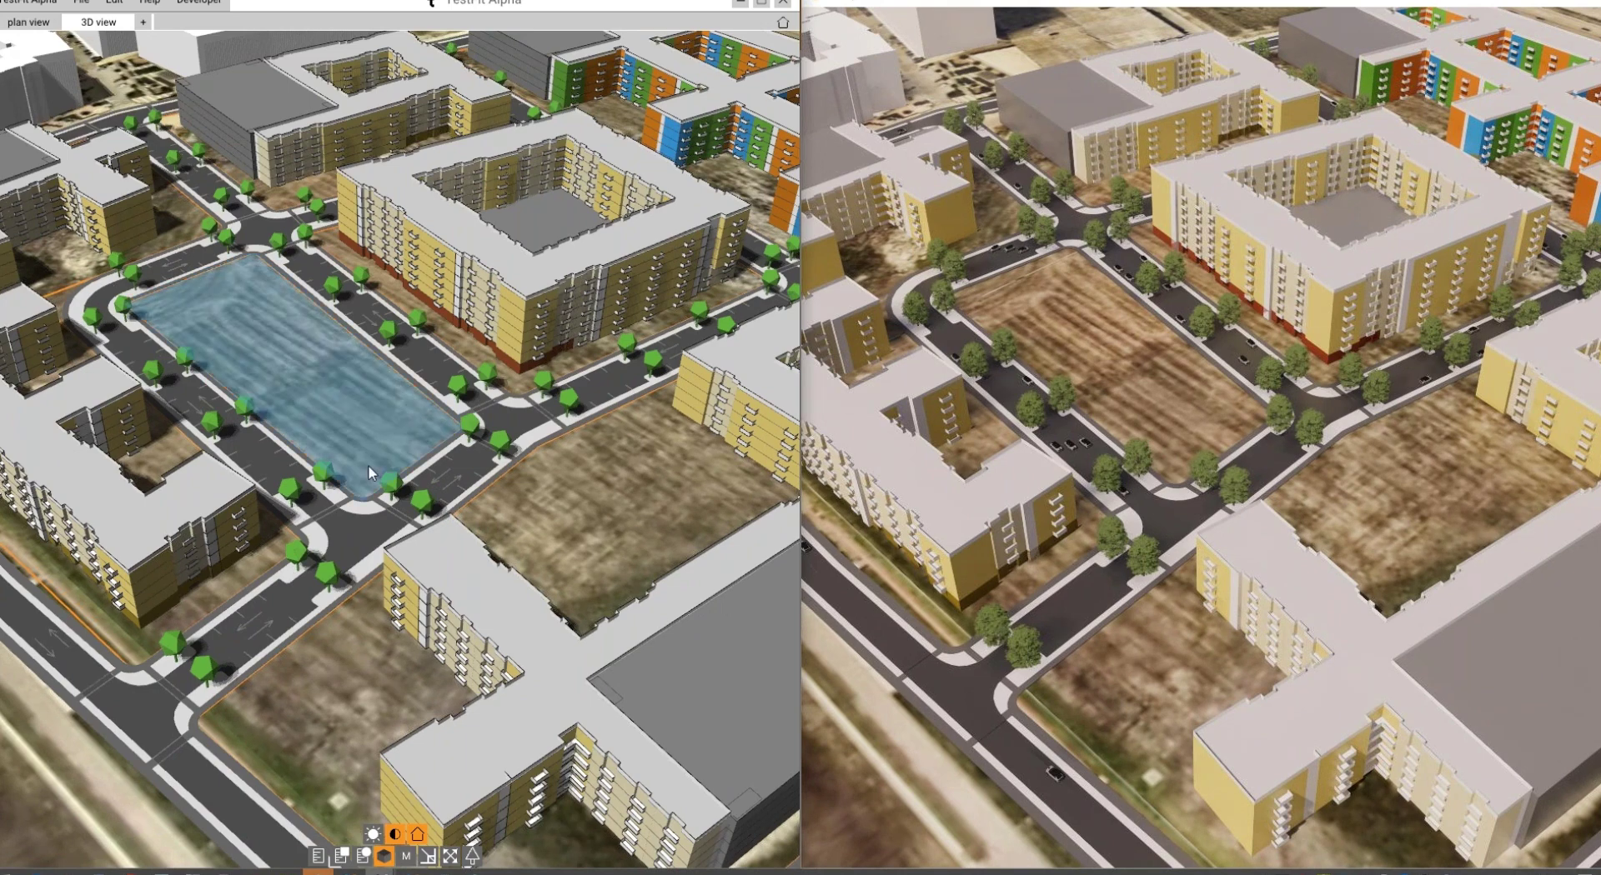
pyautogui.click(384, 856)
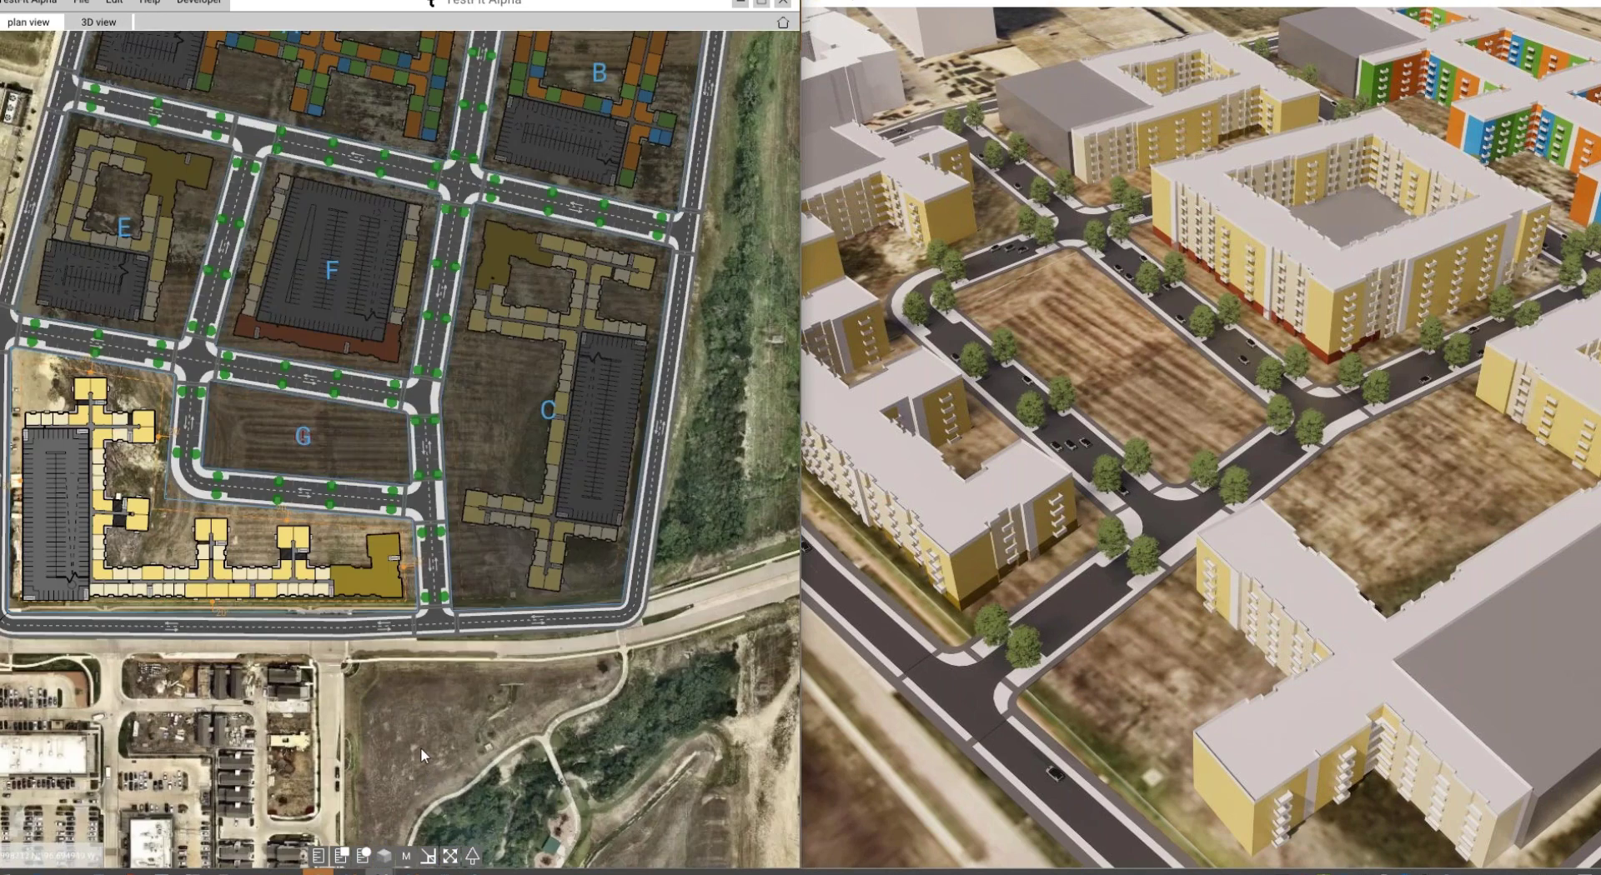
# Bring back the interface panels and set the max run of the first parking strip in the ENSC 04 Avenue road section to 45'.
pyautogui.click(317, 856)
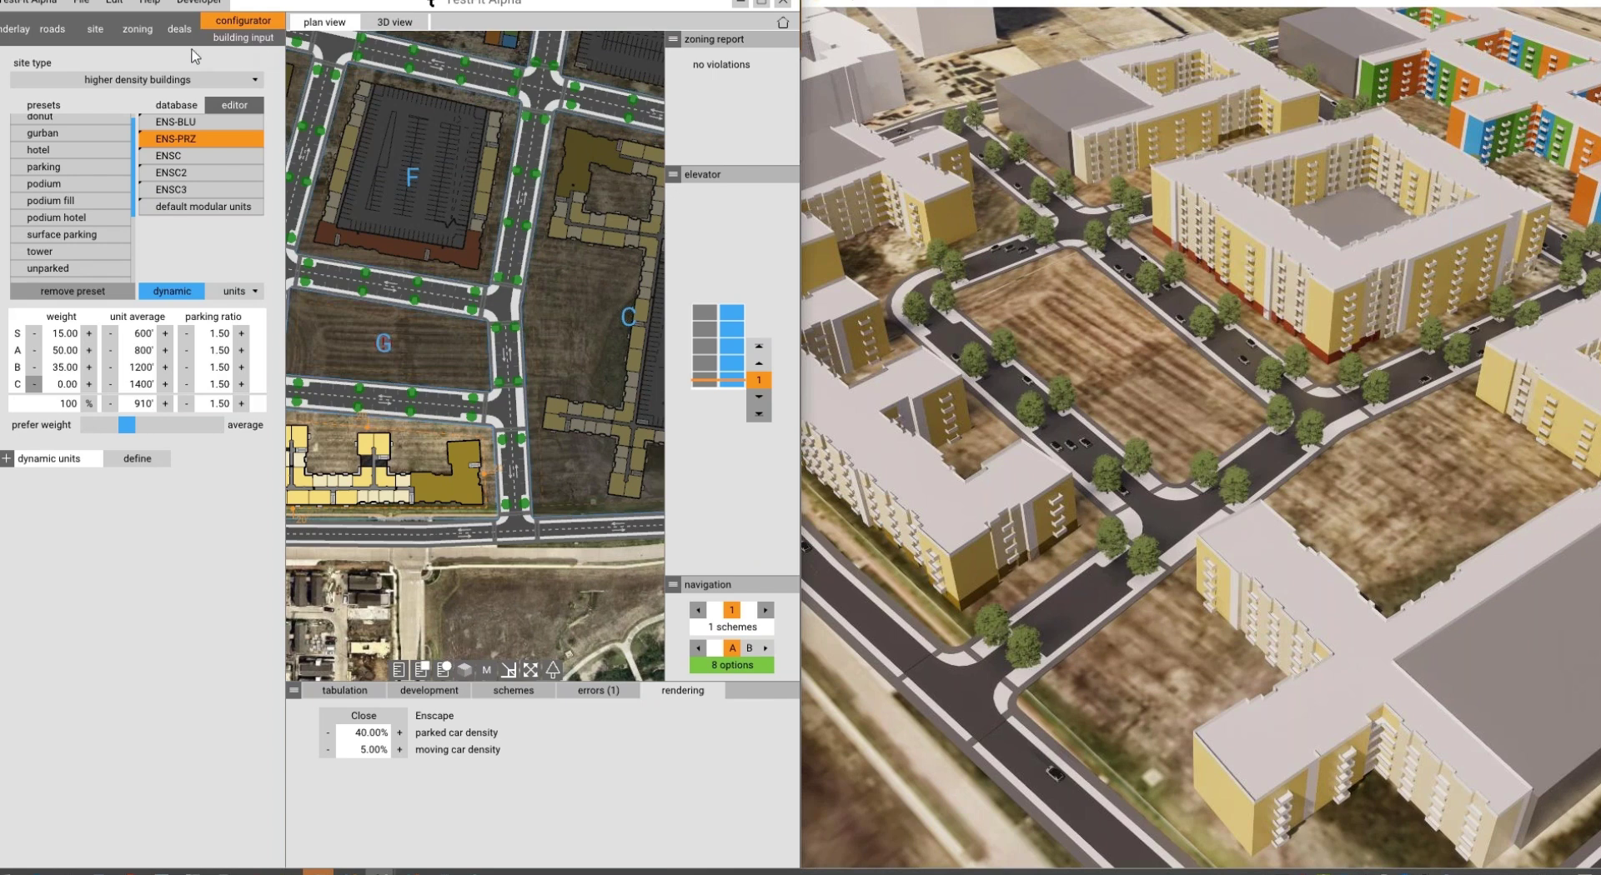
pyautogui.click(52, 29)
pyautogui.click(240, 65)
pyautogui.click(600, 528)
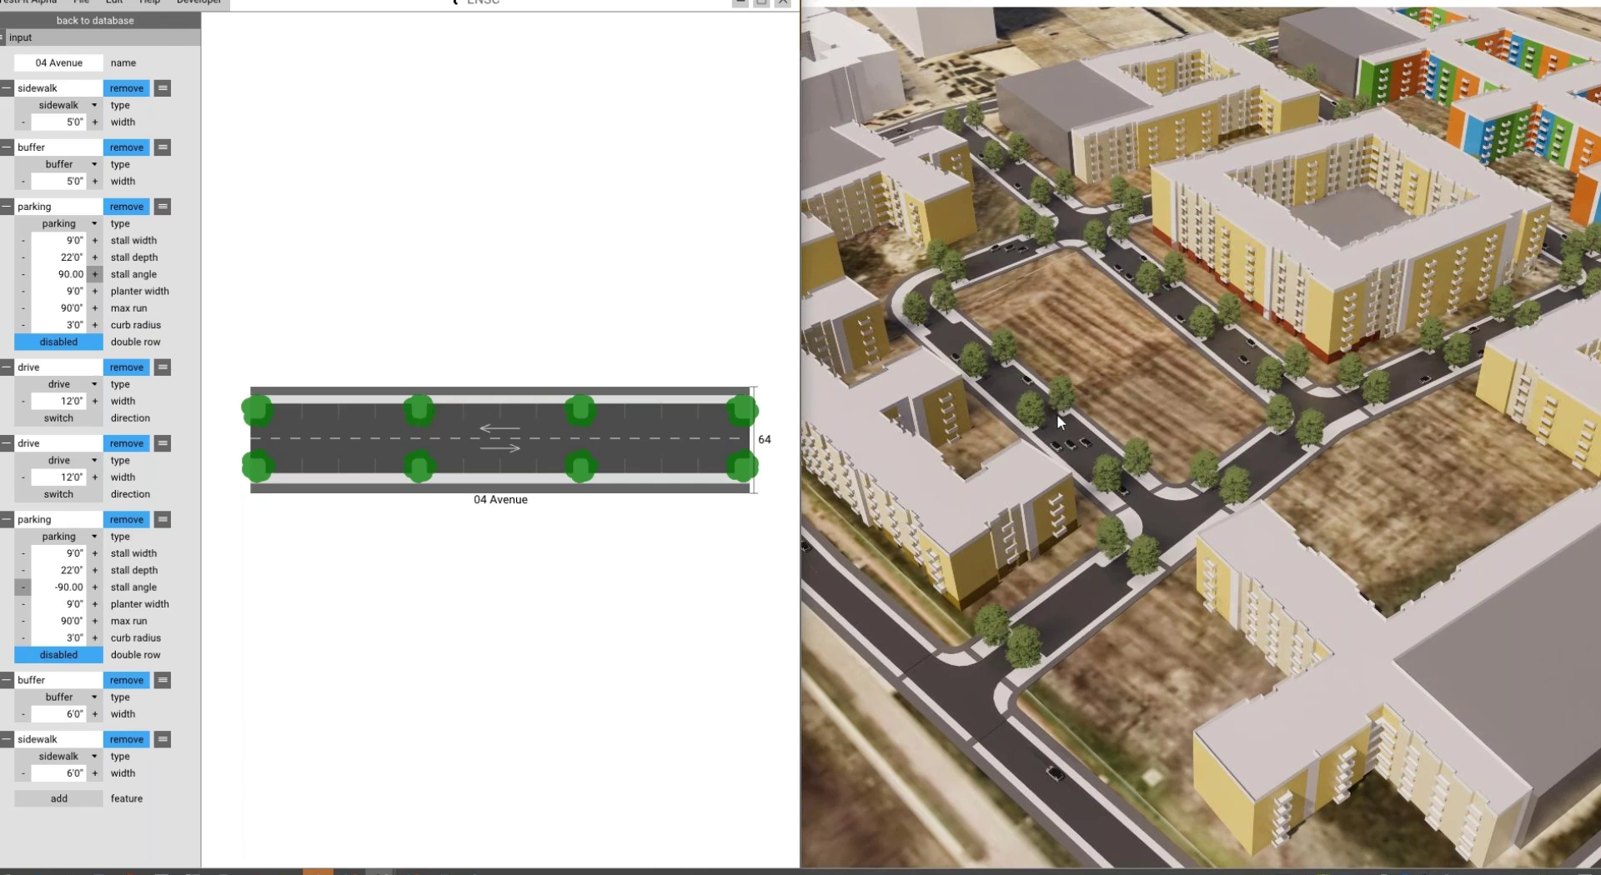
pyautogui.click(43, 307)
pyautogui.write('45')
pyautogui.press('Return')
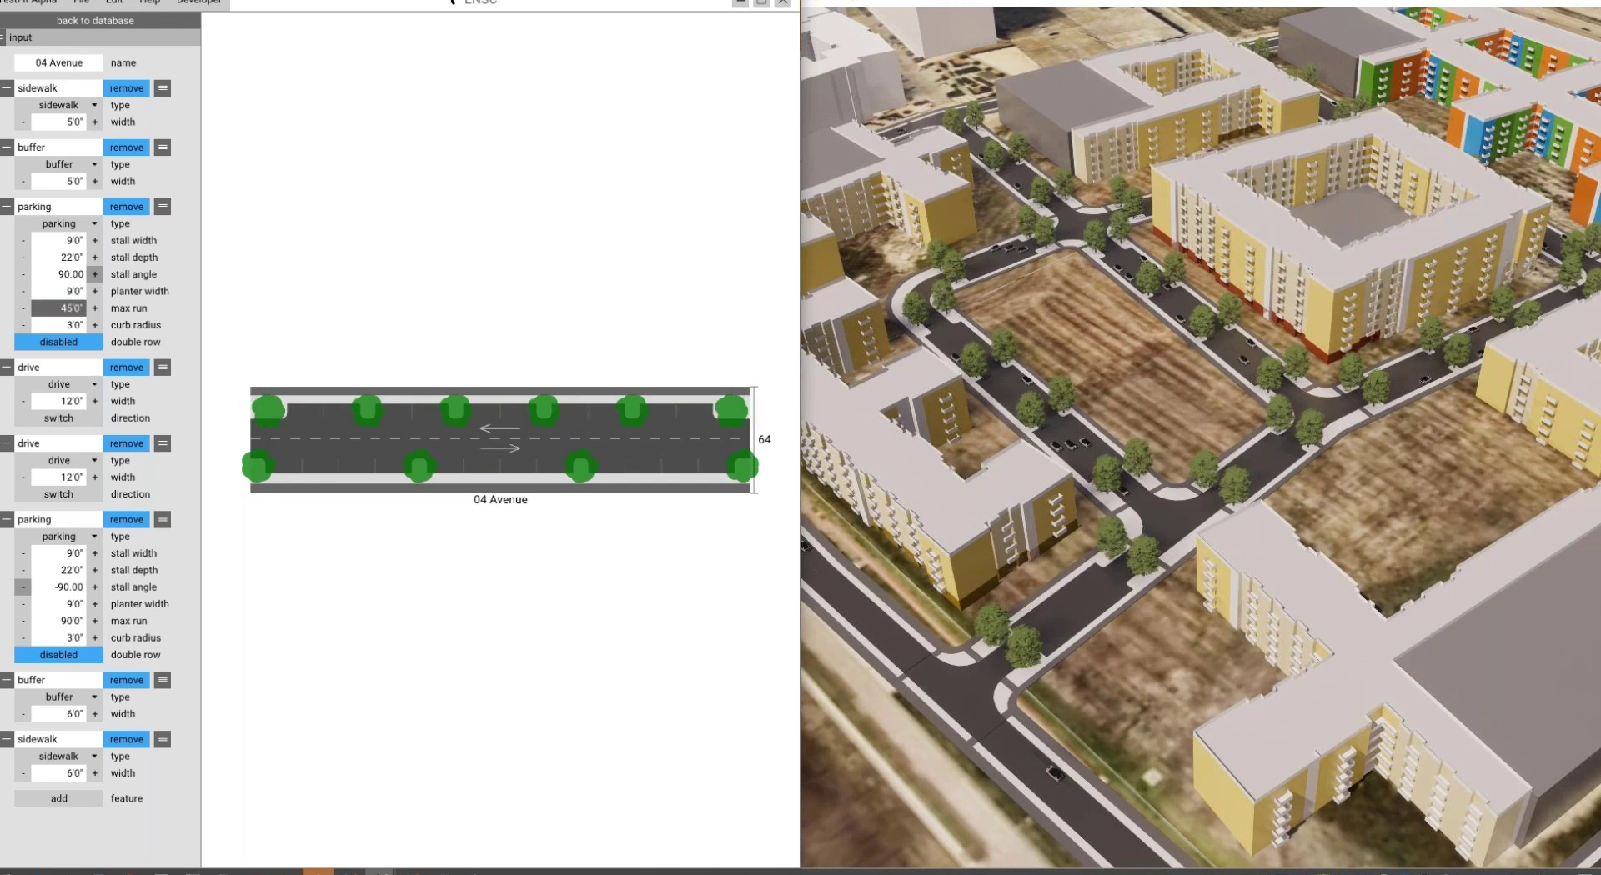
pyautogui.click(160, 23)
pyautogui.click(160, 25)
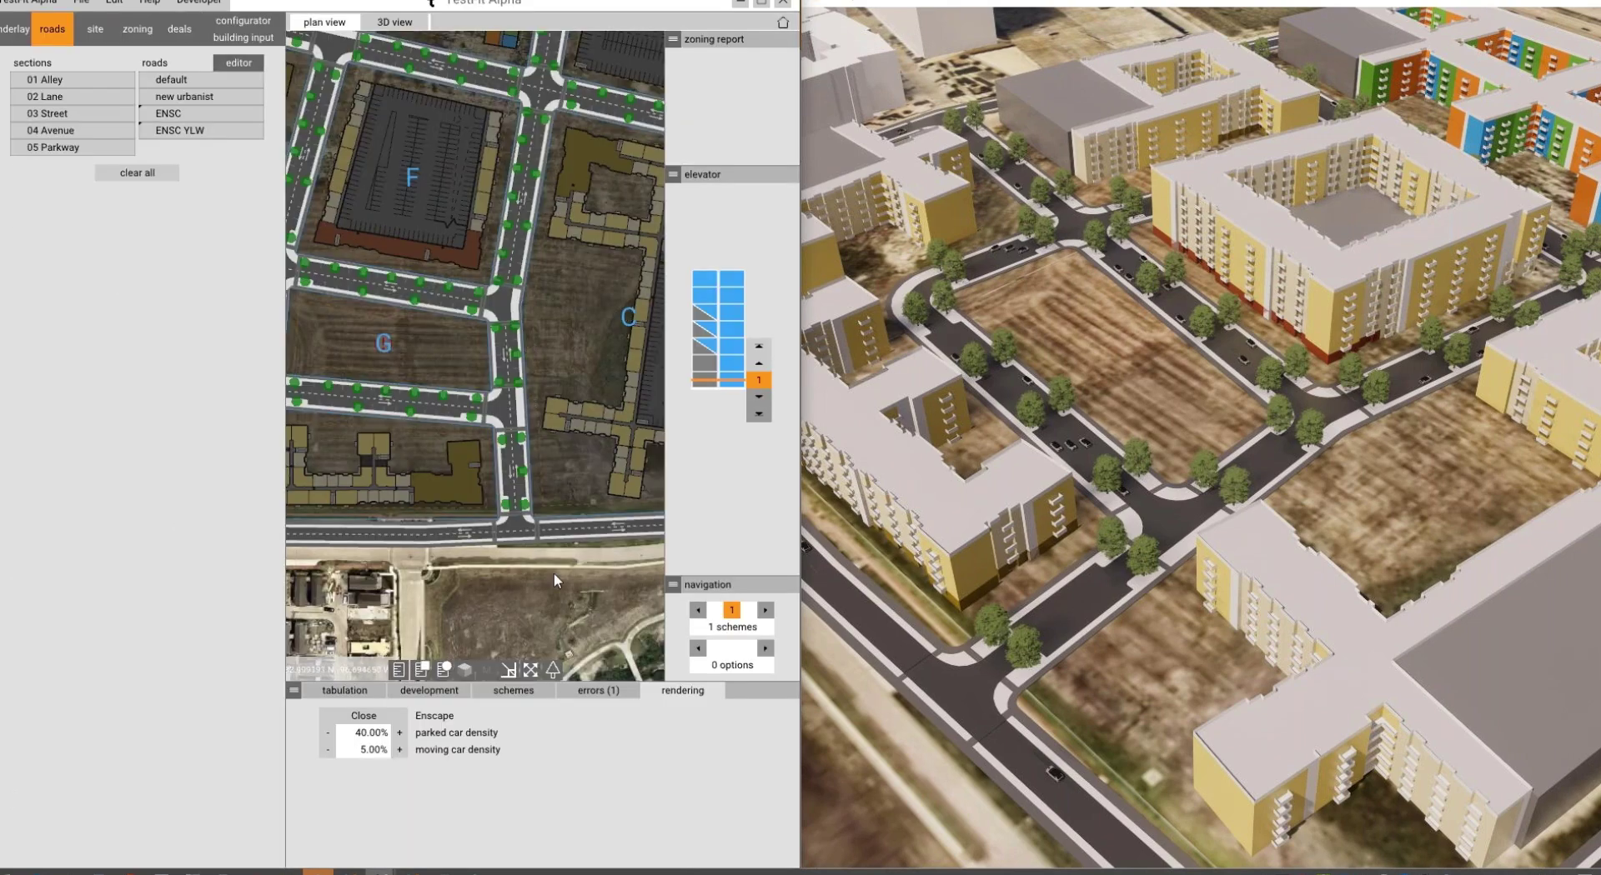
# Switch to the 3D view and compare the street trees and on-street parking around site G with the Enscape rendering.
pyautogui.click(464, 669)
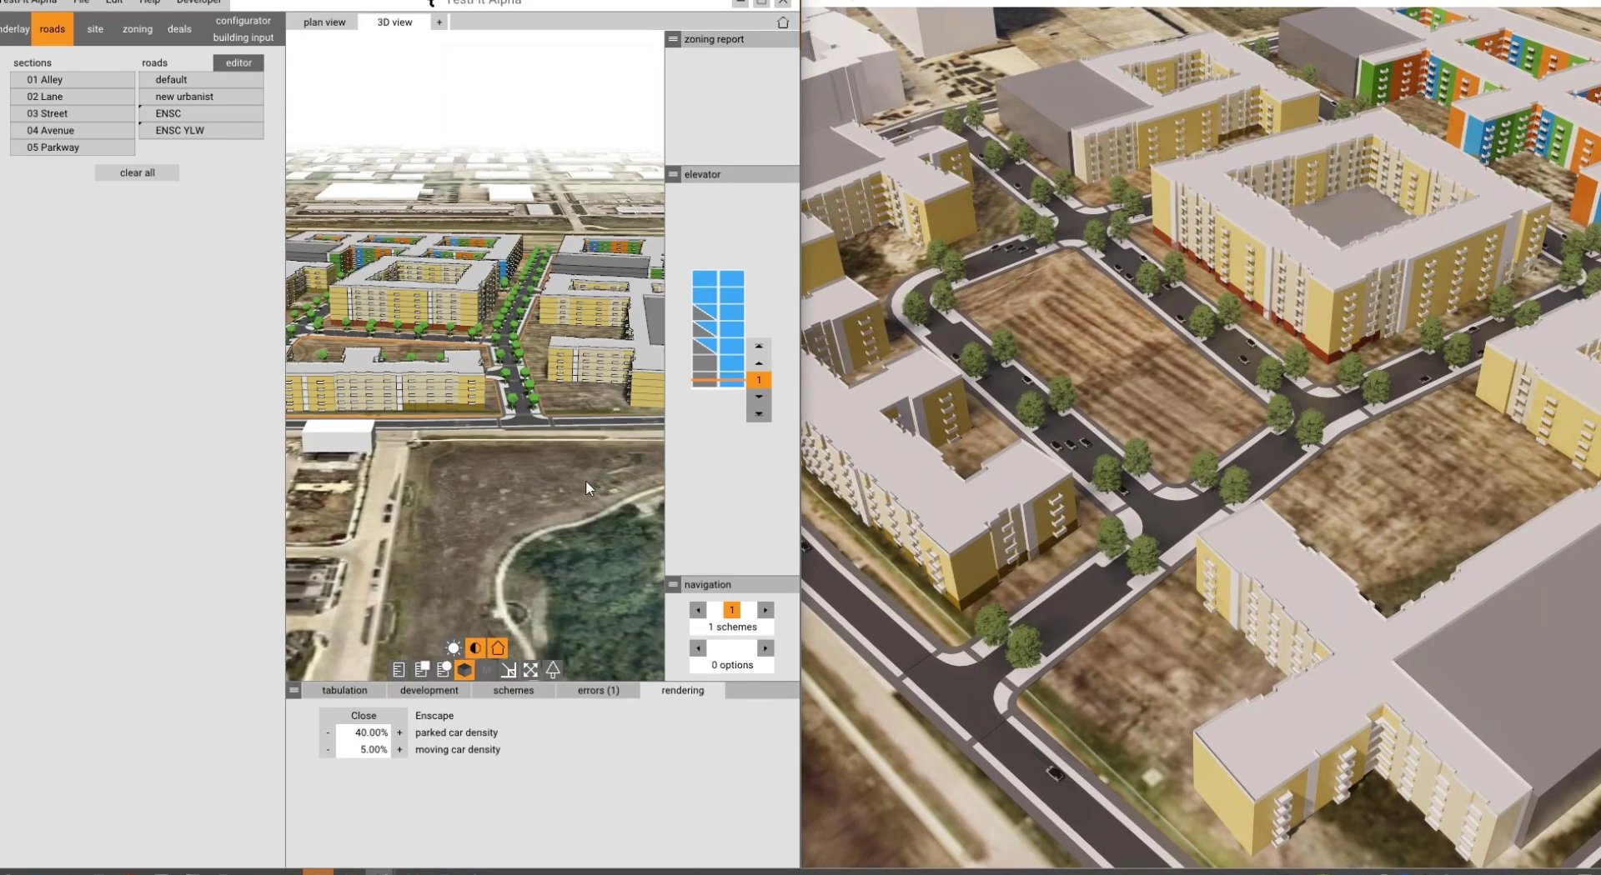
pyautogui.scroll(2, 568, 503)
pyautogui.scroll(2, 498, 564)
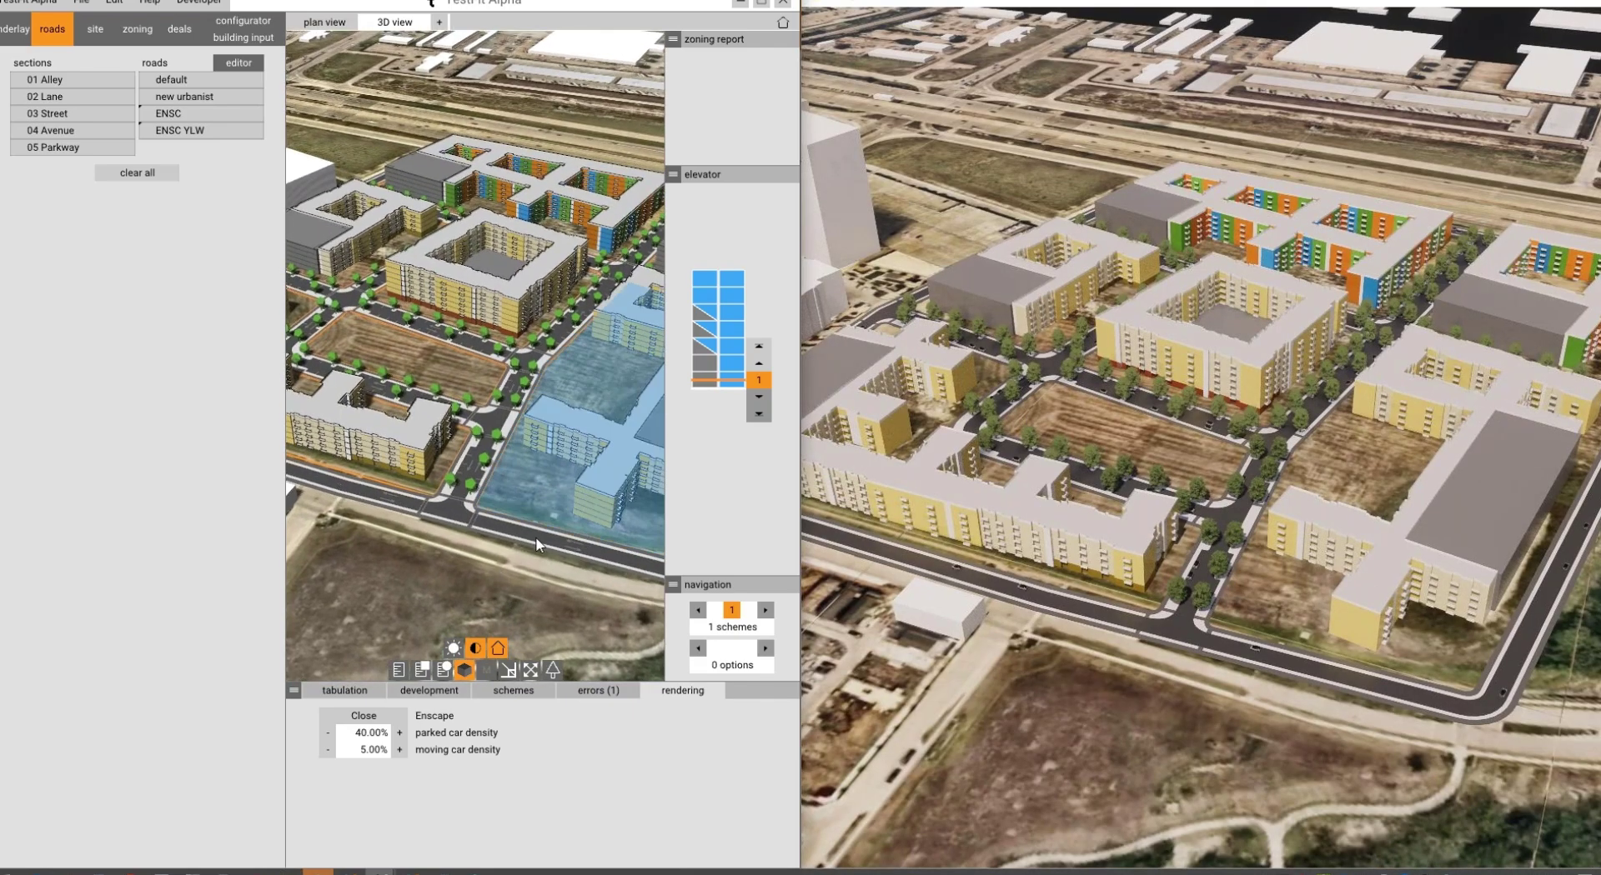
pyautogui.moveTo(415, 585); pyautogui.dragTo(467, 527, button='middle')
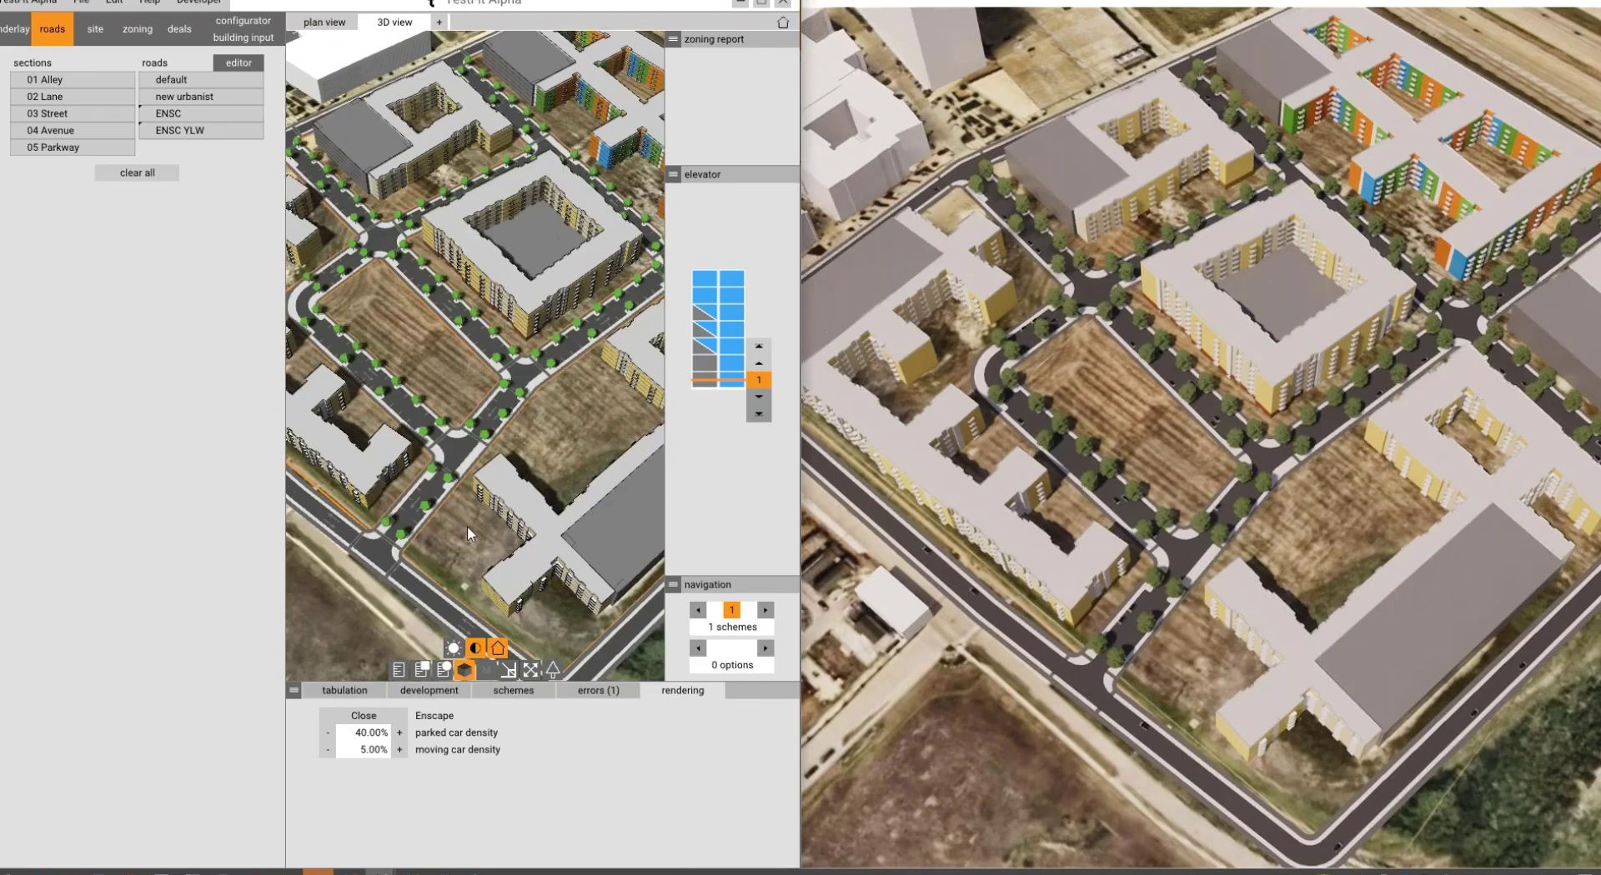
pyautogui.scroll(4, 477, 361)
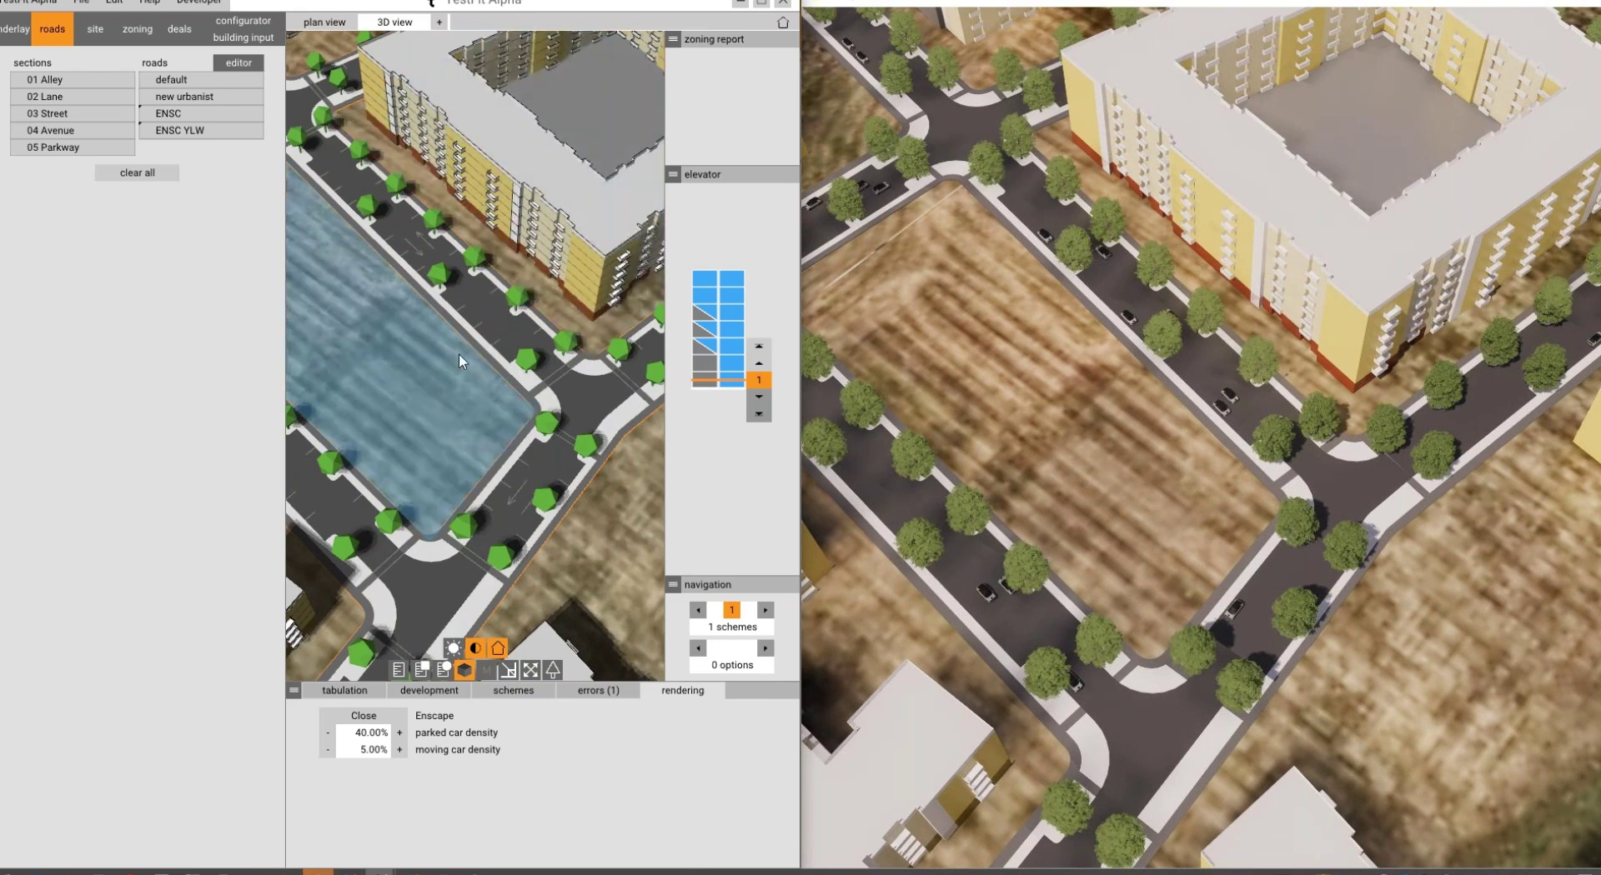
pyautogui.scroll(-2, 459, 354)
pyautogui.scroll(-1, 467, 343)
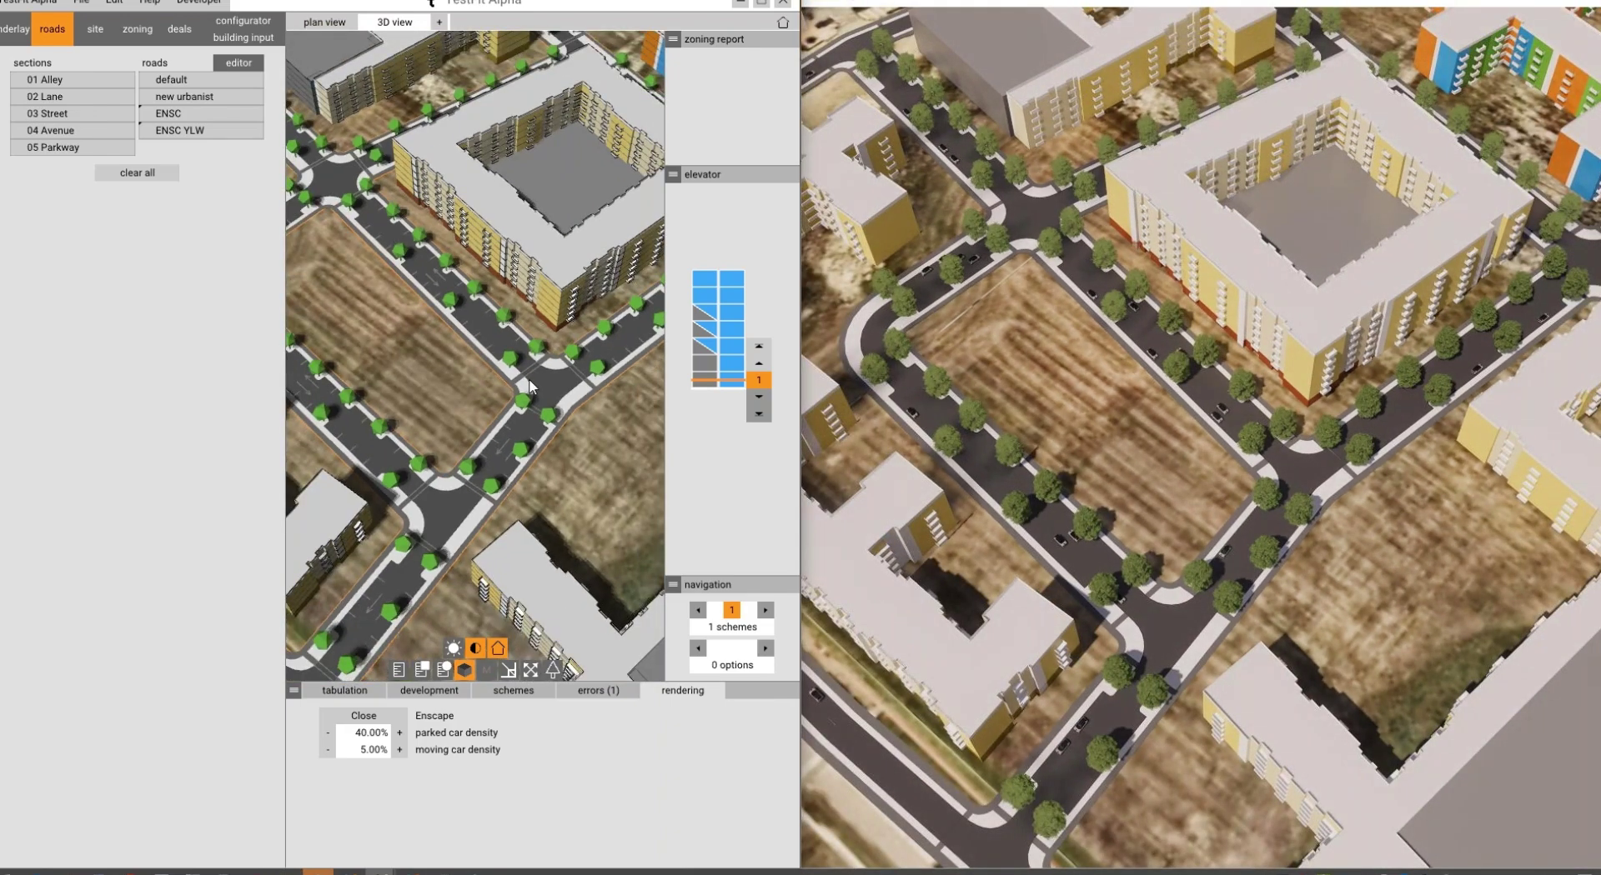
pyautogui.scroll(-1, 531, 385)
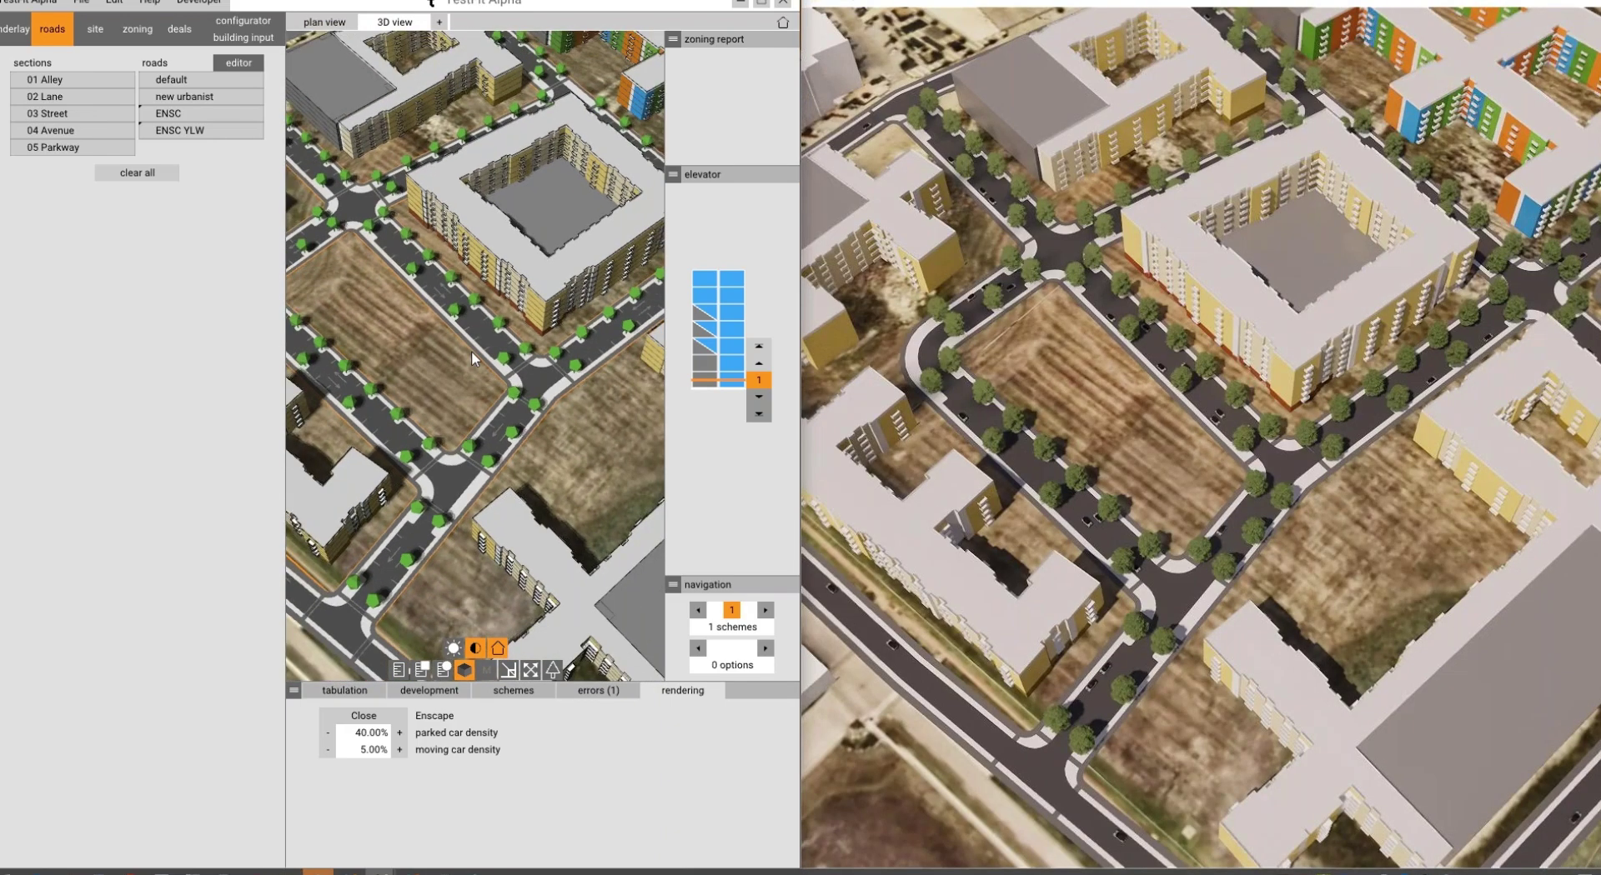
# Apply the surface parking preset to the site with the multicoloured building beside the highway.
pyautogui.scroll(-1, 396, 327)
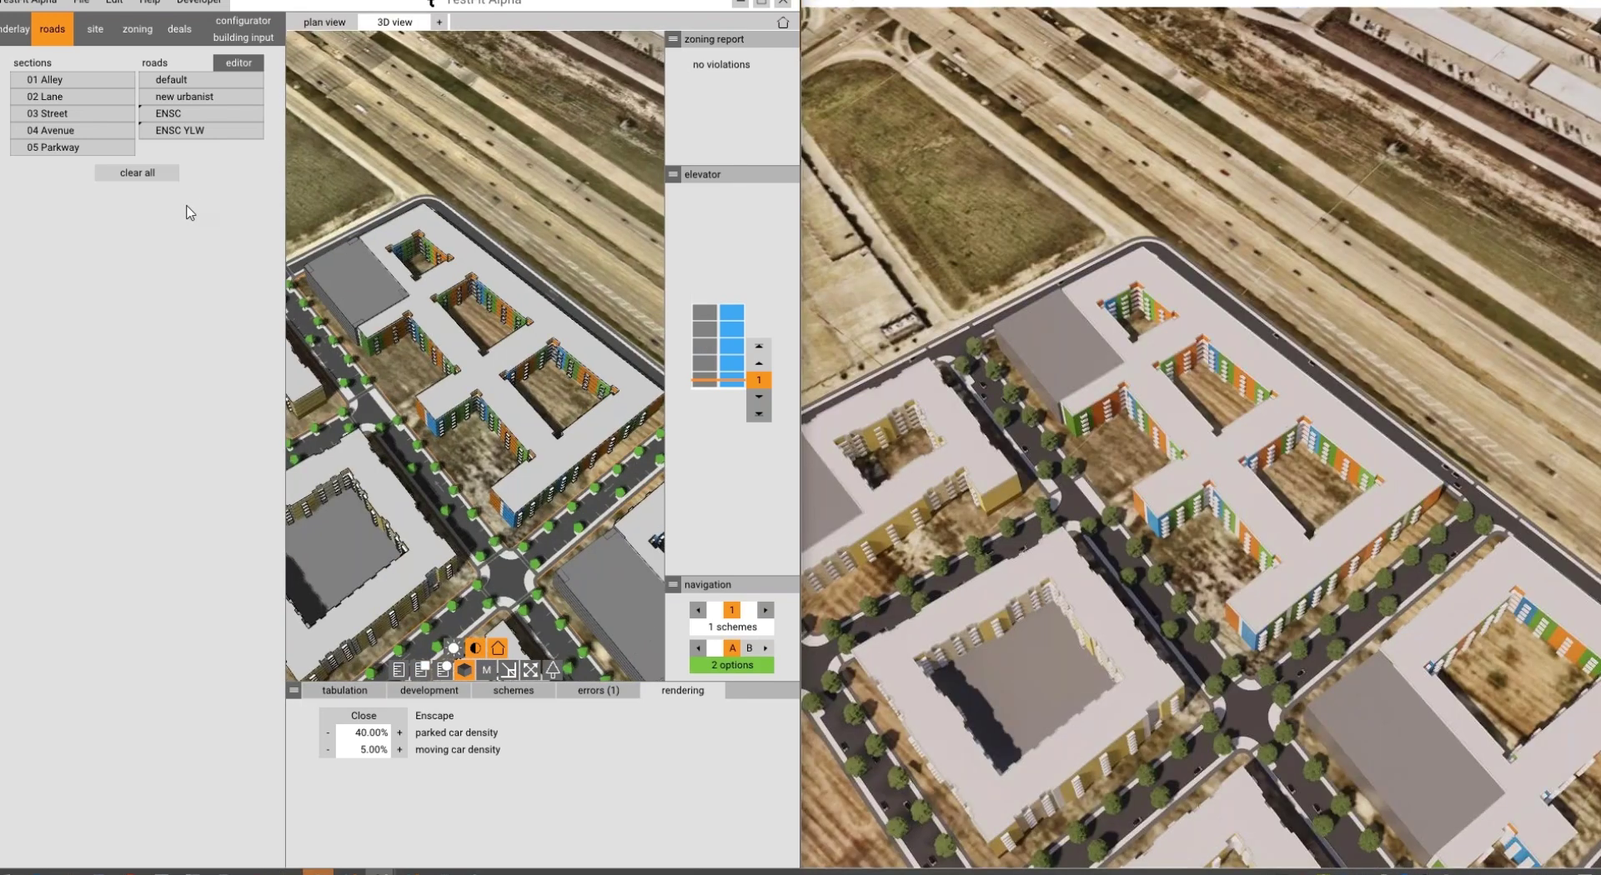
pyautogui.click(232, 24)
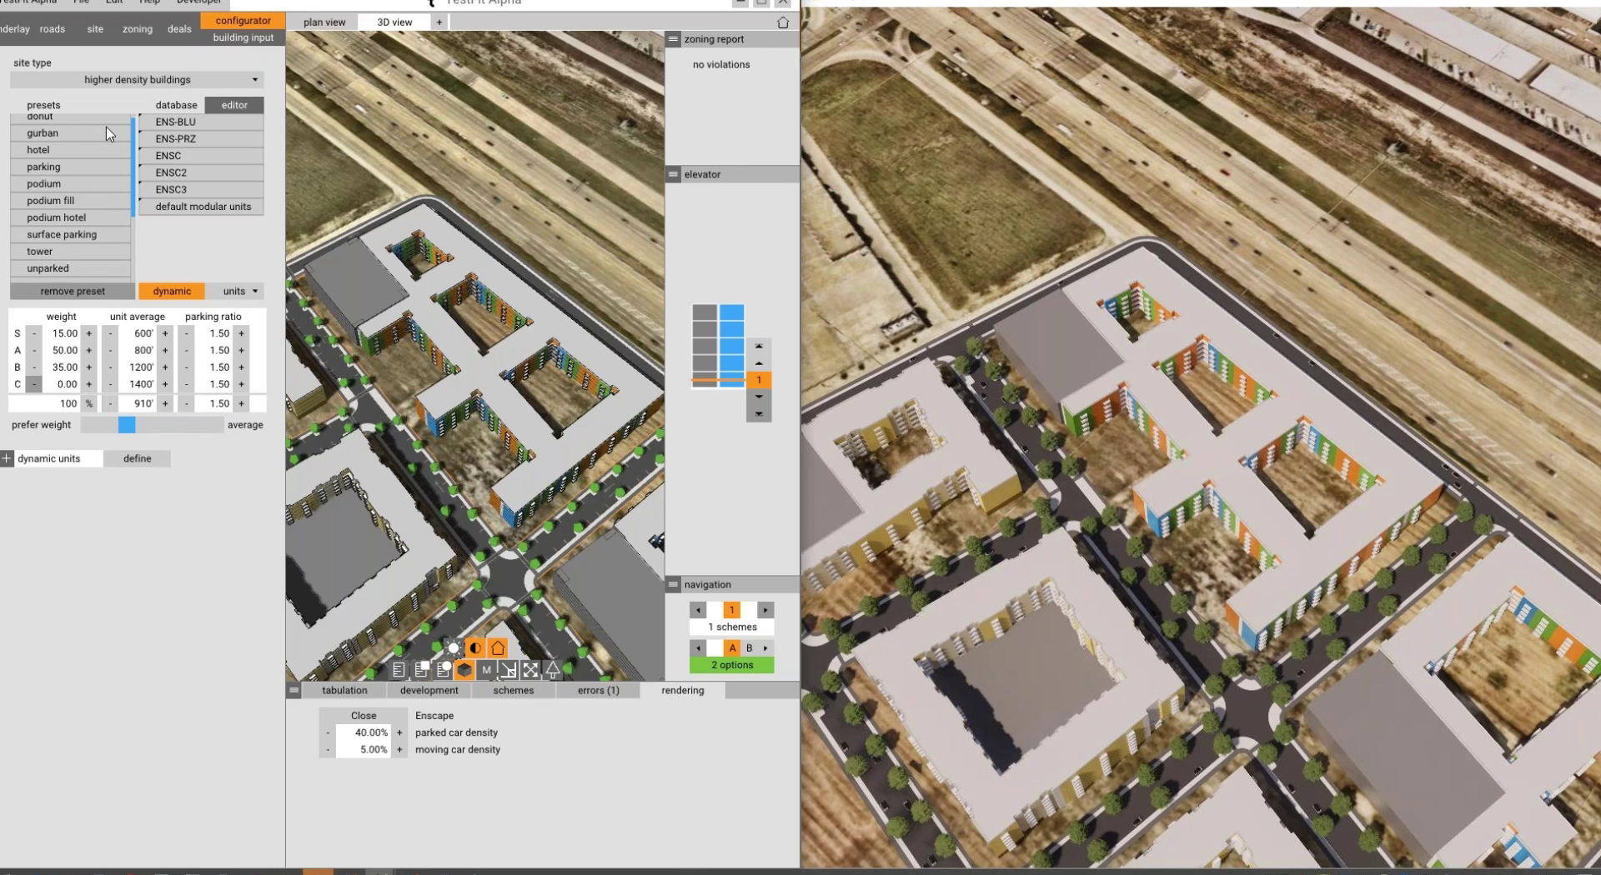
pyautogui.click(92, 238)
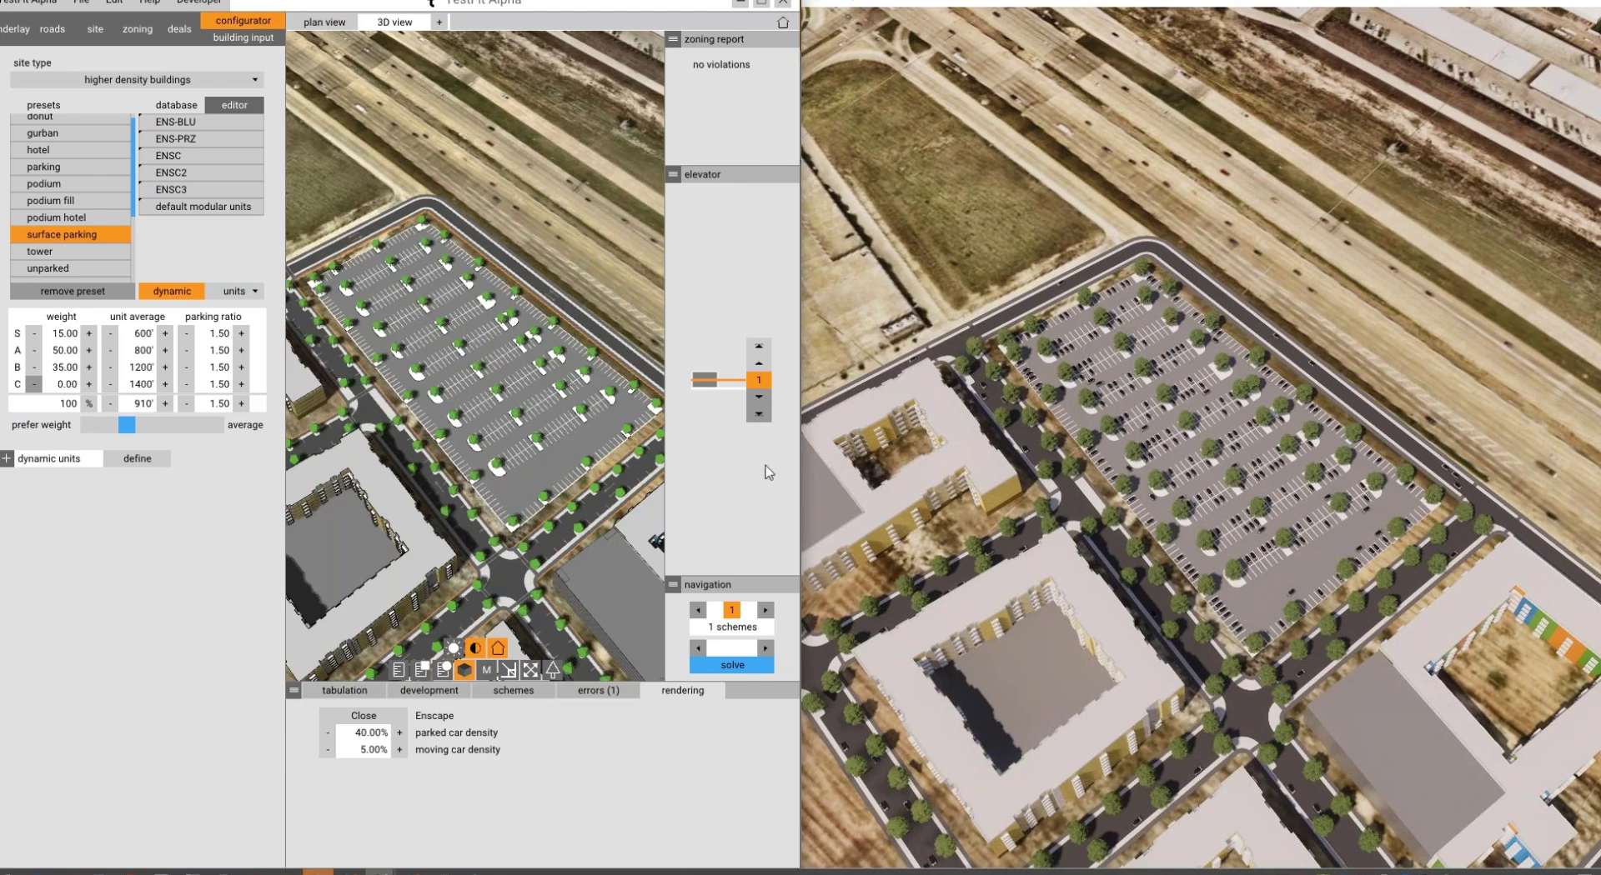
pyautogui.scroll(-3, 482, 258)
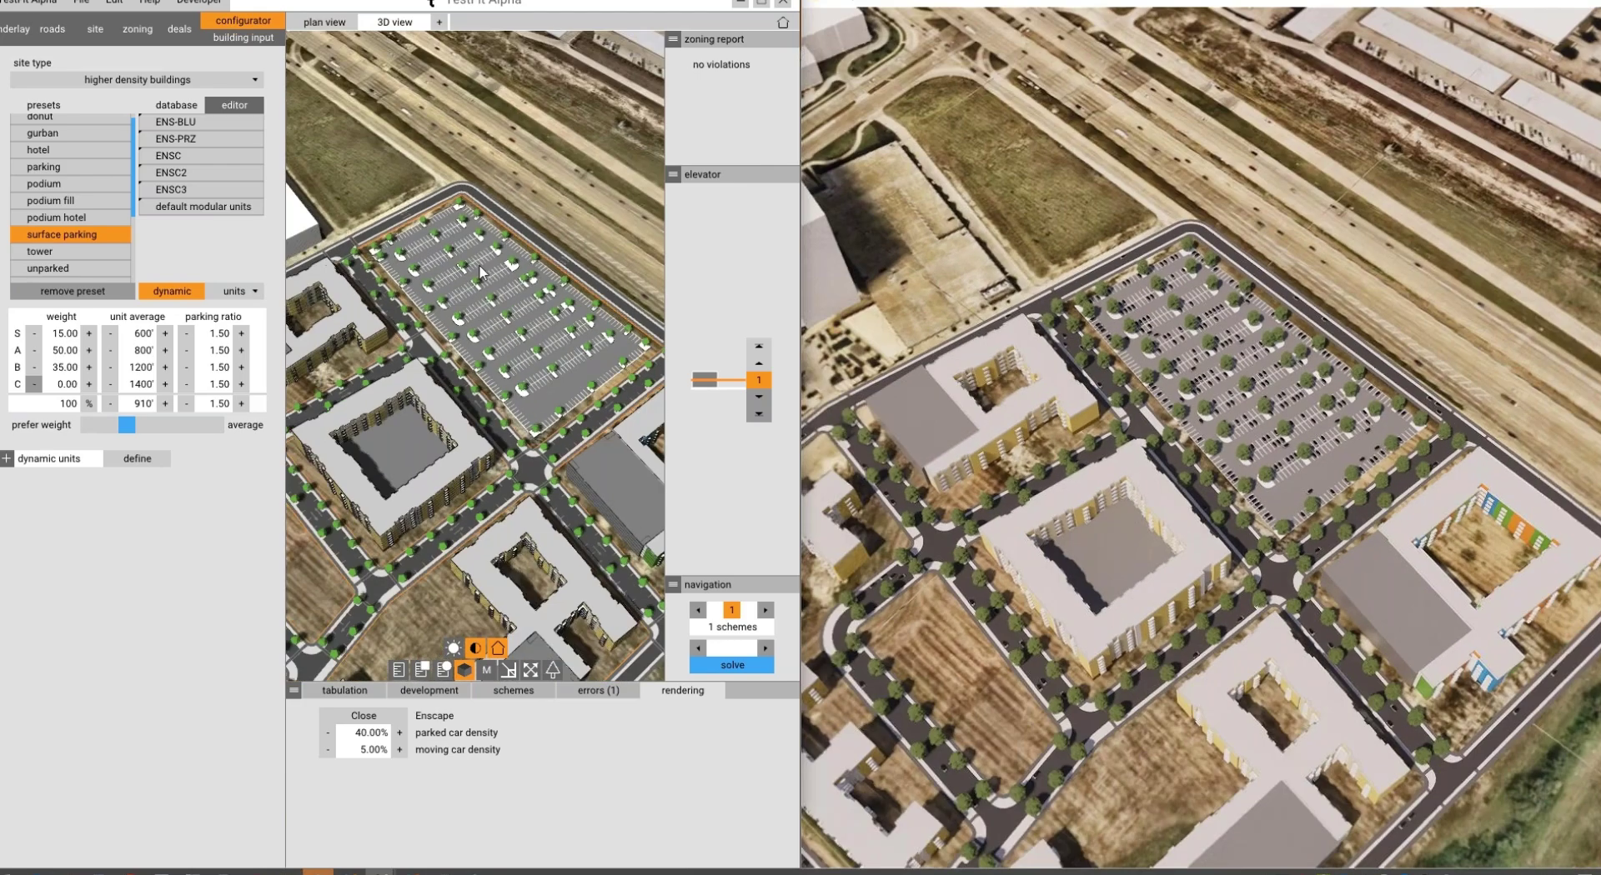
pyautogui.scroll(-2, 483, 265)
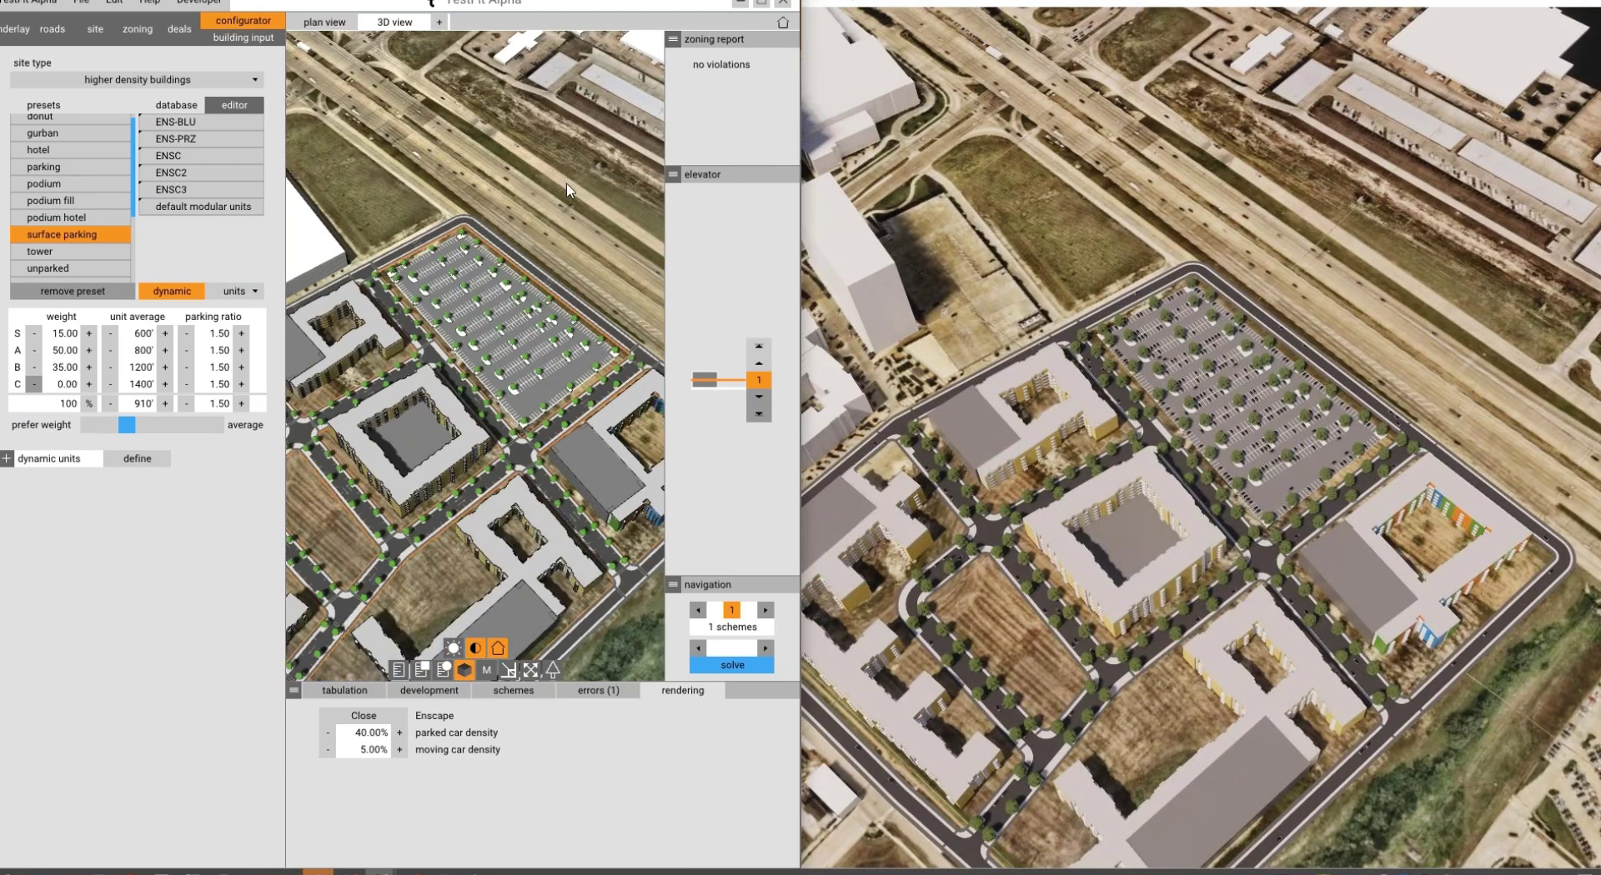
# Set the rendering's parked car density to 5% and moving car density to 50%, with the streets around site G in view.
pyautogui.scroll(3, 394, 538)
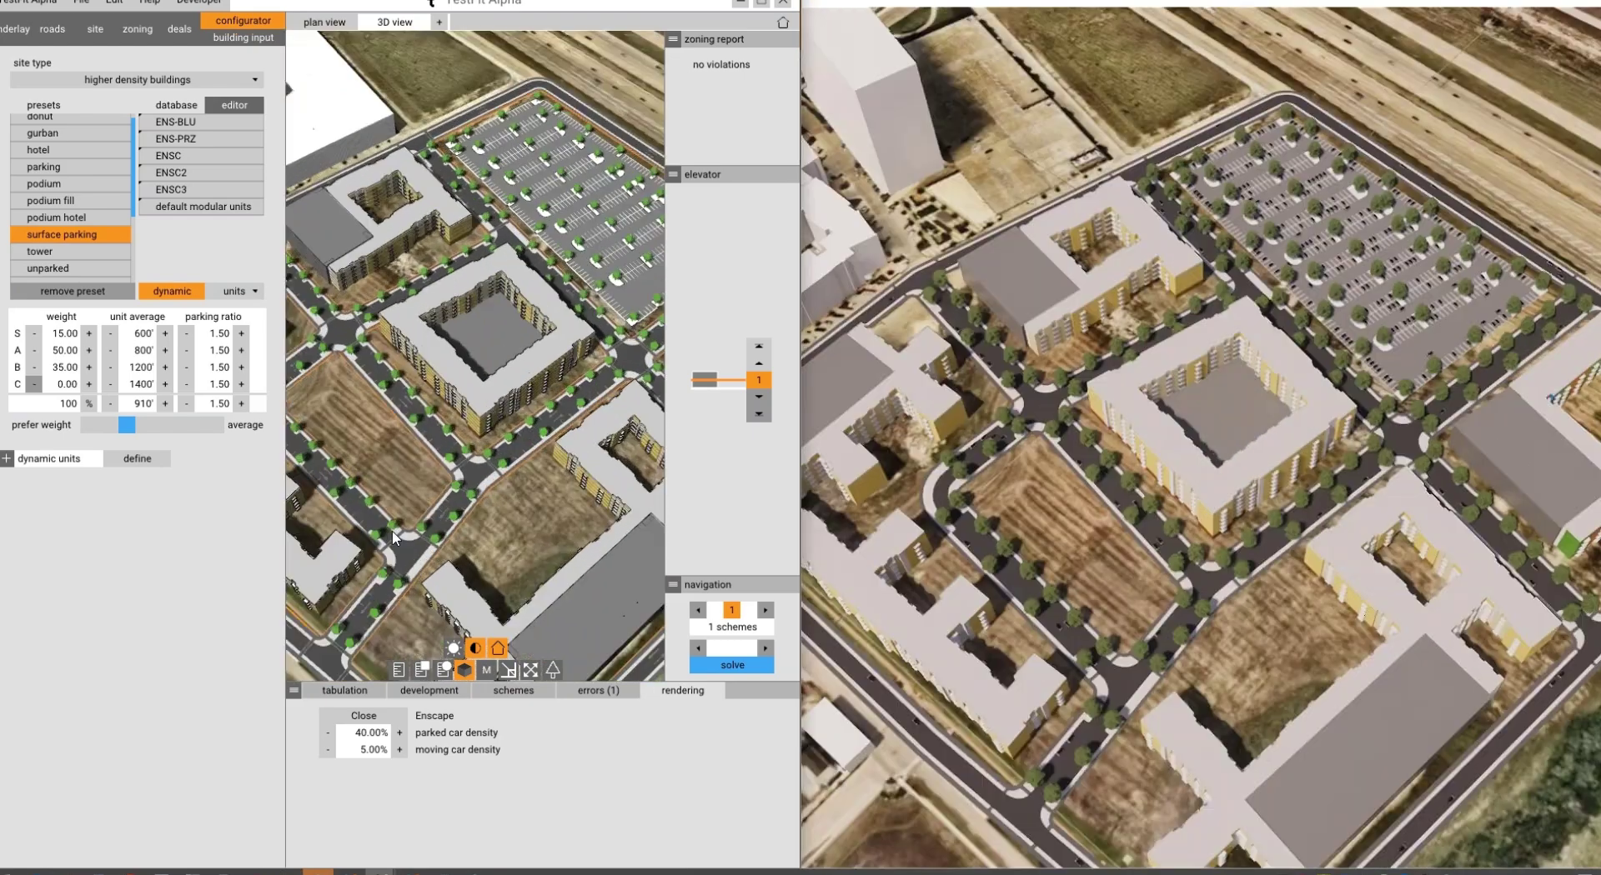
pyautogui.scroll(2, 394, 538)
pyautogui.moveTo(429, 451); pyautogui.dragTo(451, 304, button='middle')
pyautogui.scroll(3, 468, 340)
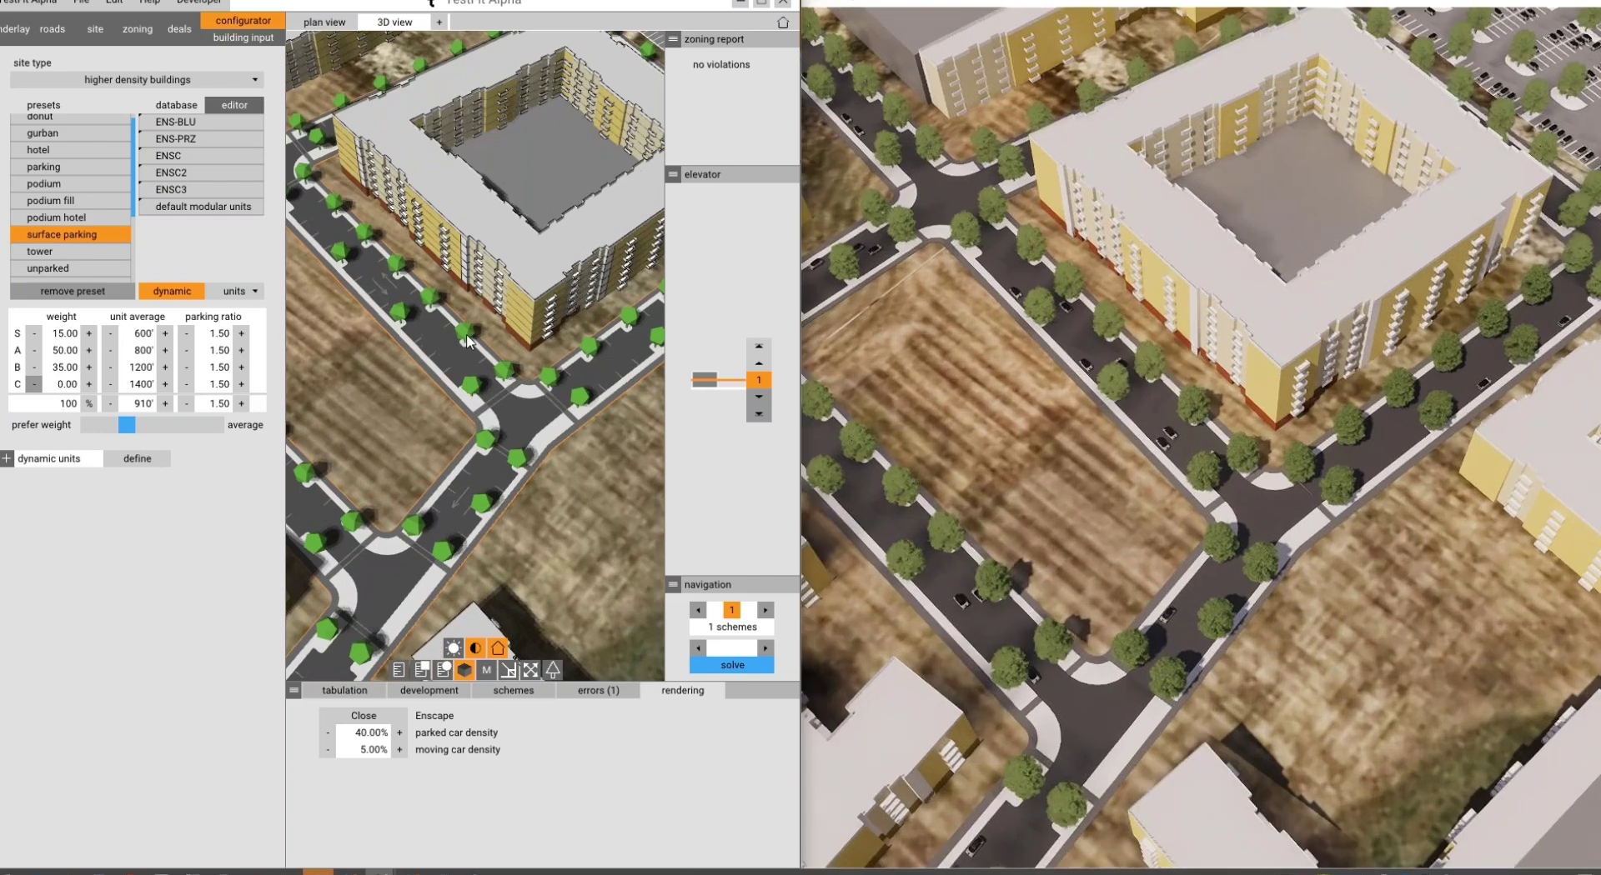
pyautogui.scroll(3, 468, 340)
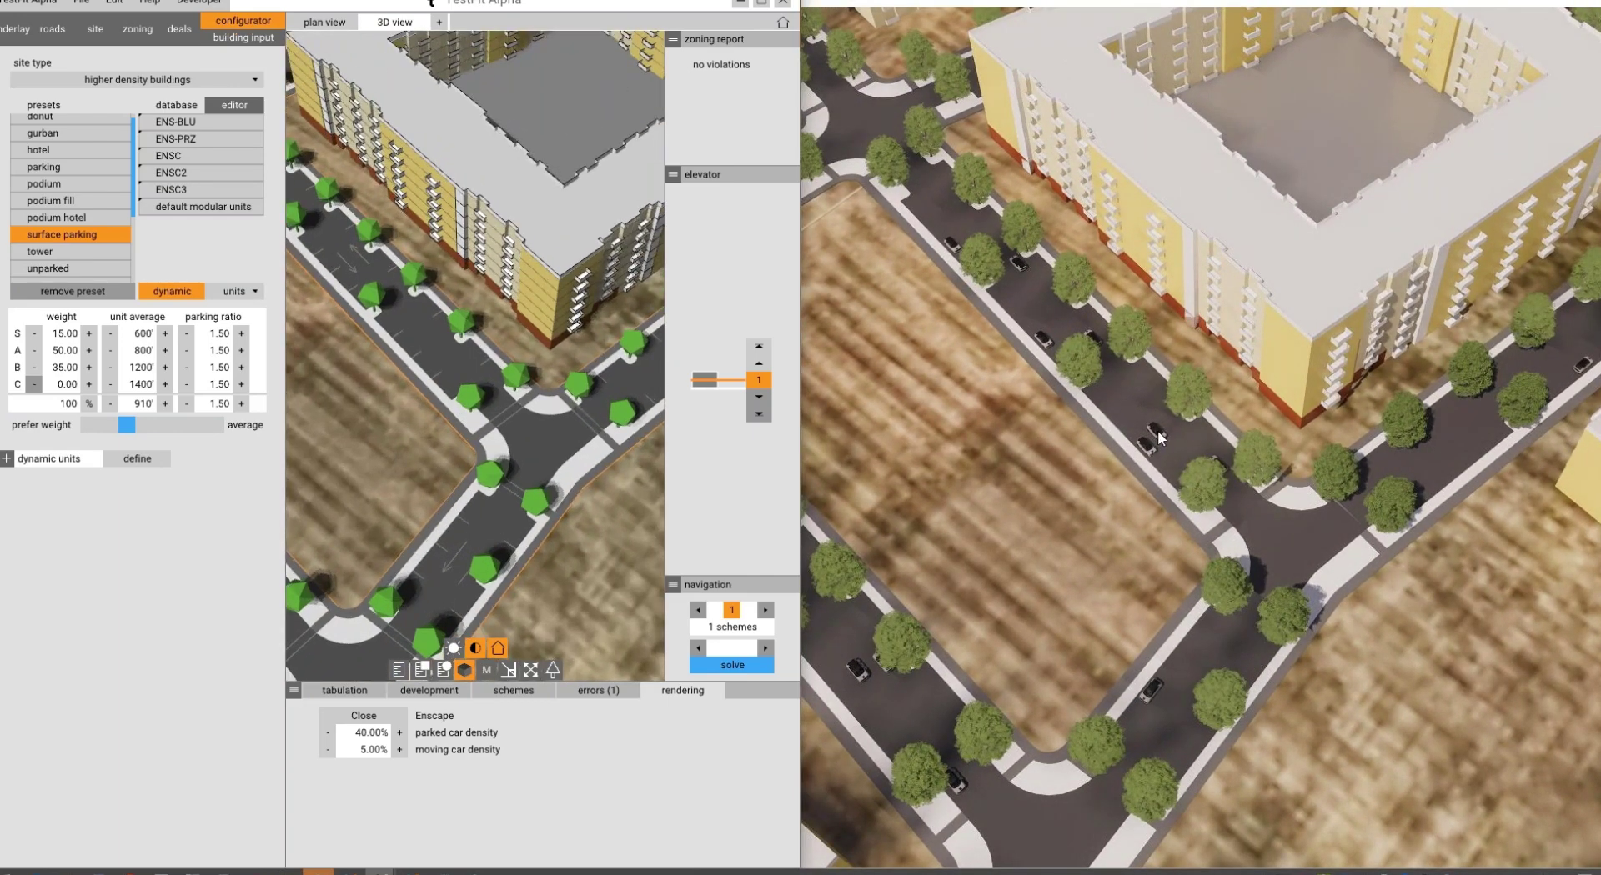
pyautogui.click(357, 733)
pyautogui.write('5')
pyautogui.press('Return')
pyautogui.click(375, 749)
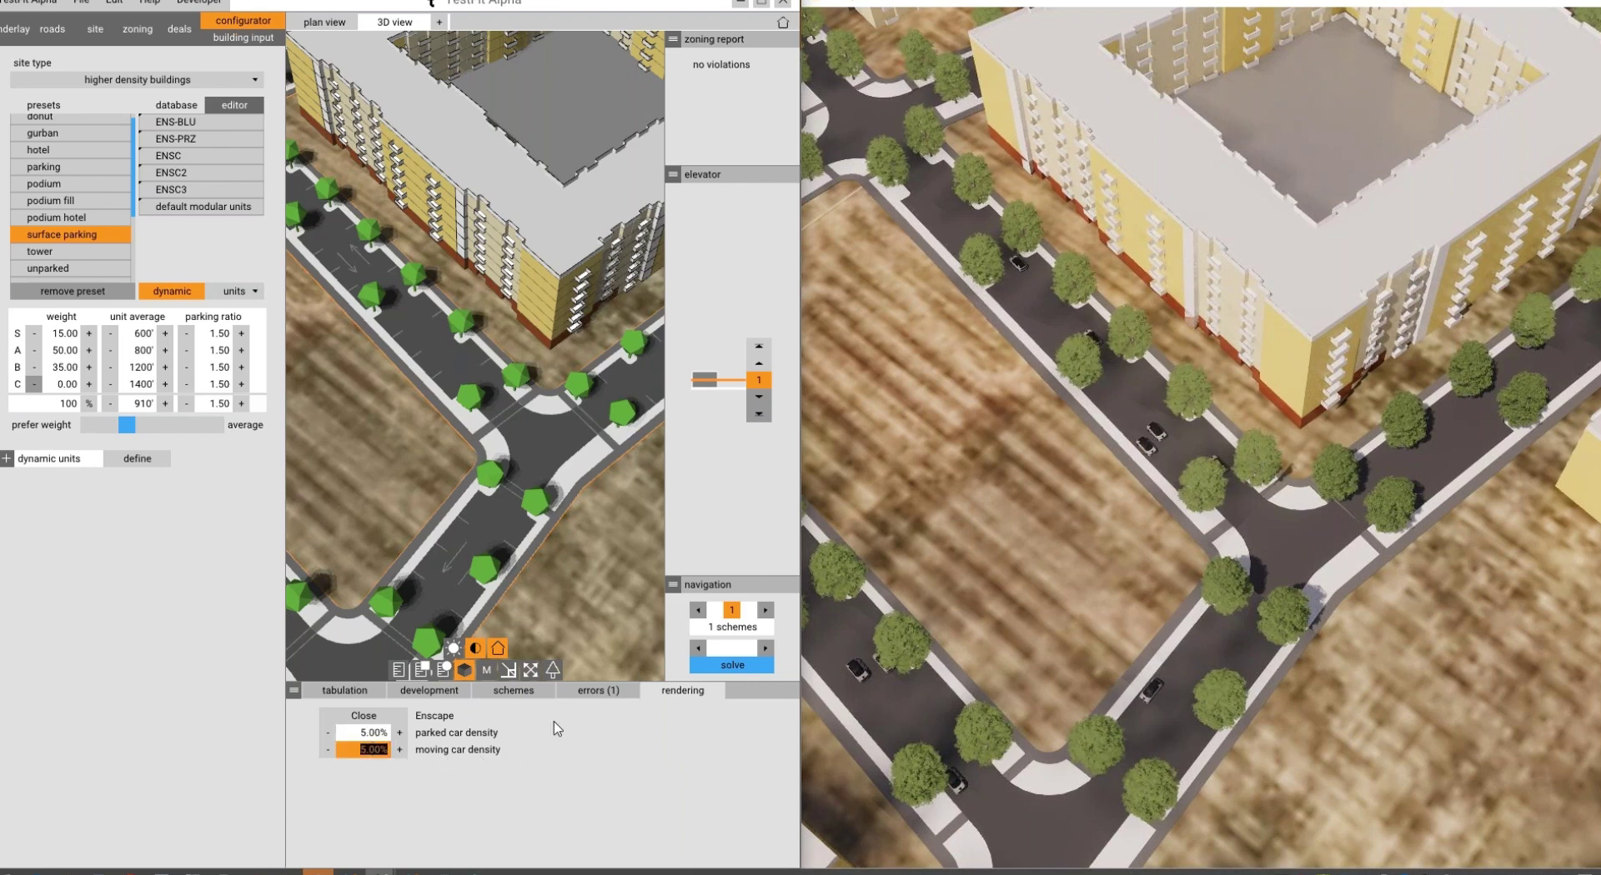
pyautogui.write('50')
pyautogui.press('Return')
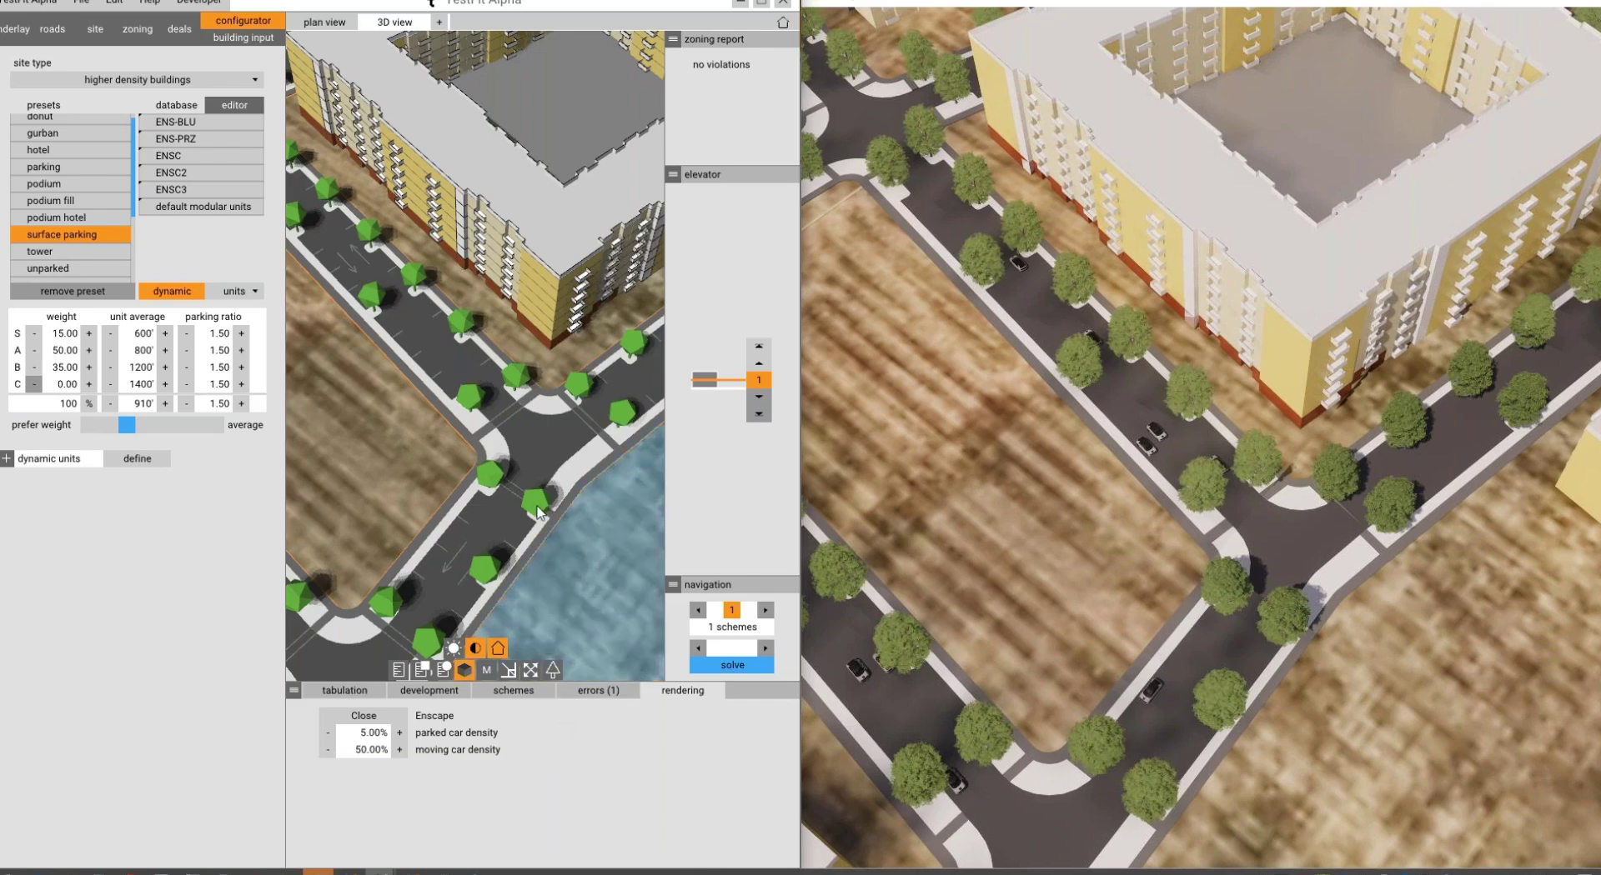
# Turn on shadows for 3/20 and set the time of day to 6:15.
pyautogui.scroll(-3, 526, 490)
pyautogui.moveTo(524, 483); pyautogui.dragTo(564, 451, button='right')
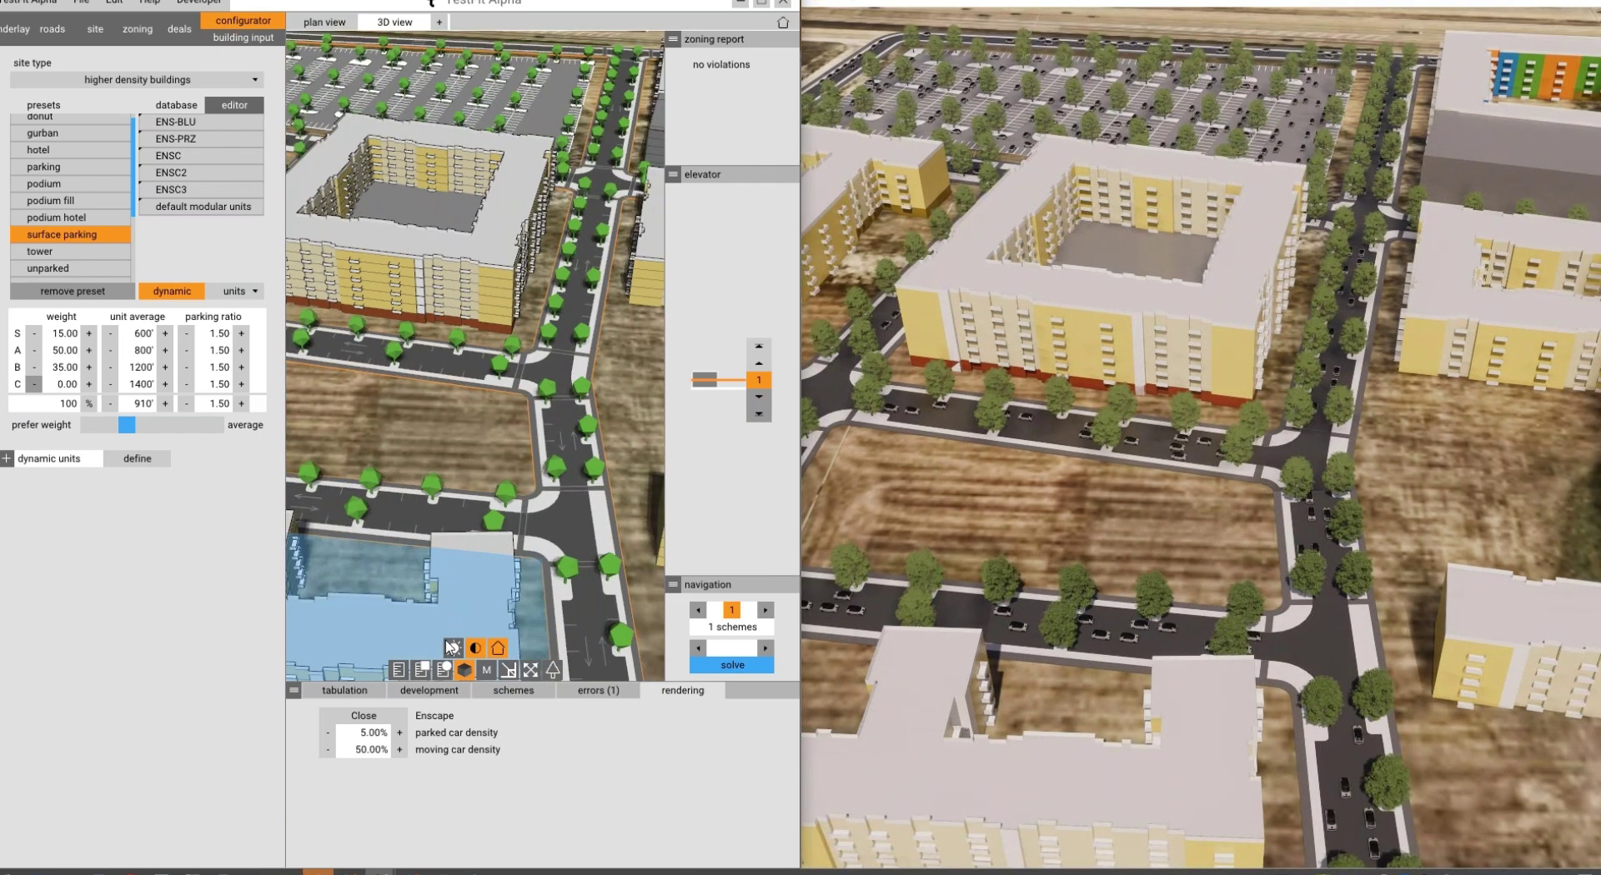
pyautogui.click(452, 647)
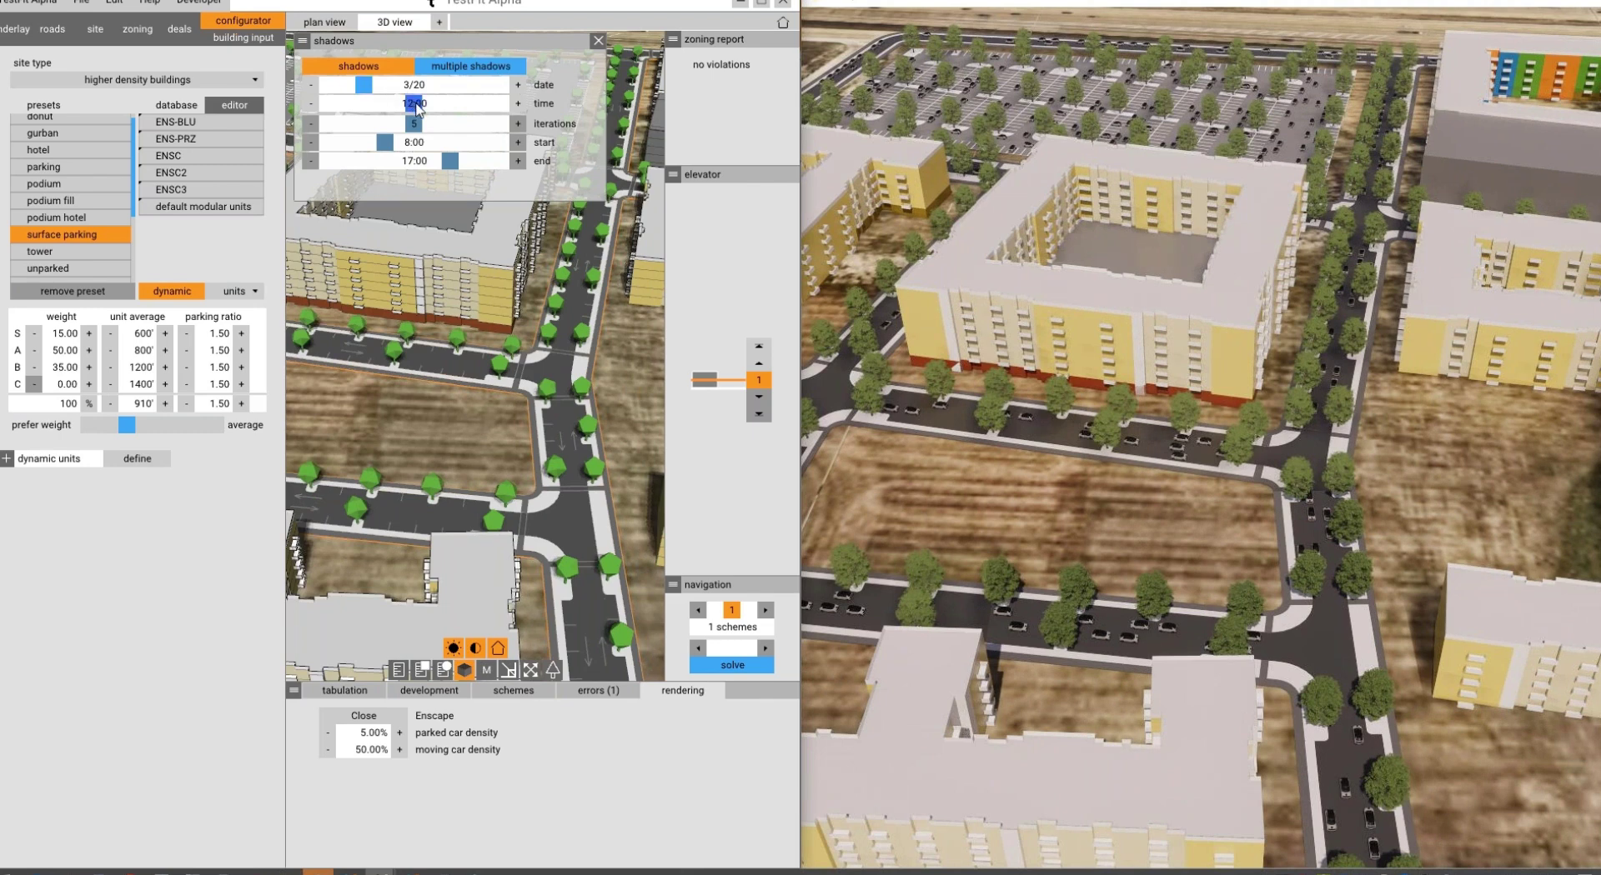
pyautogui.moveTo(414, 105); pyautogui.dragTo(371, 104)
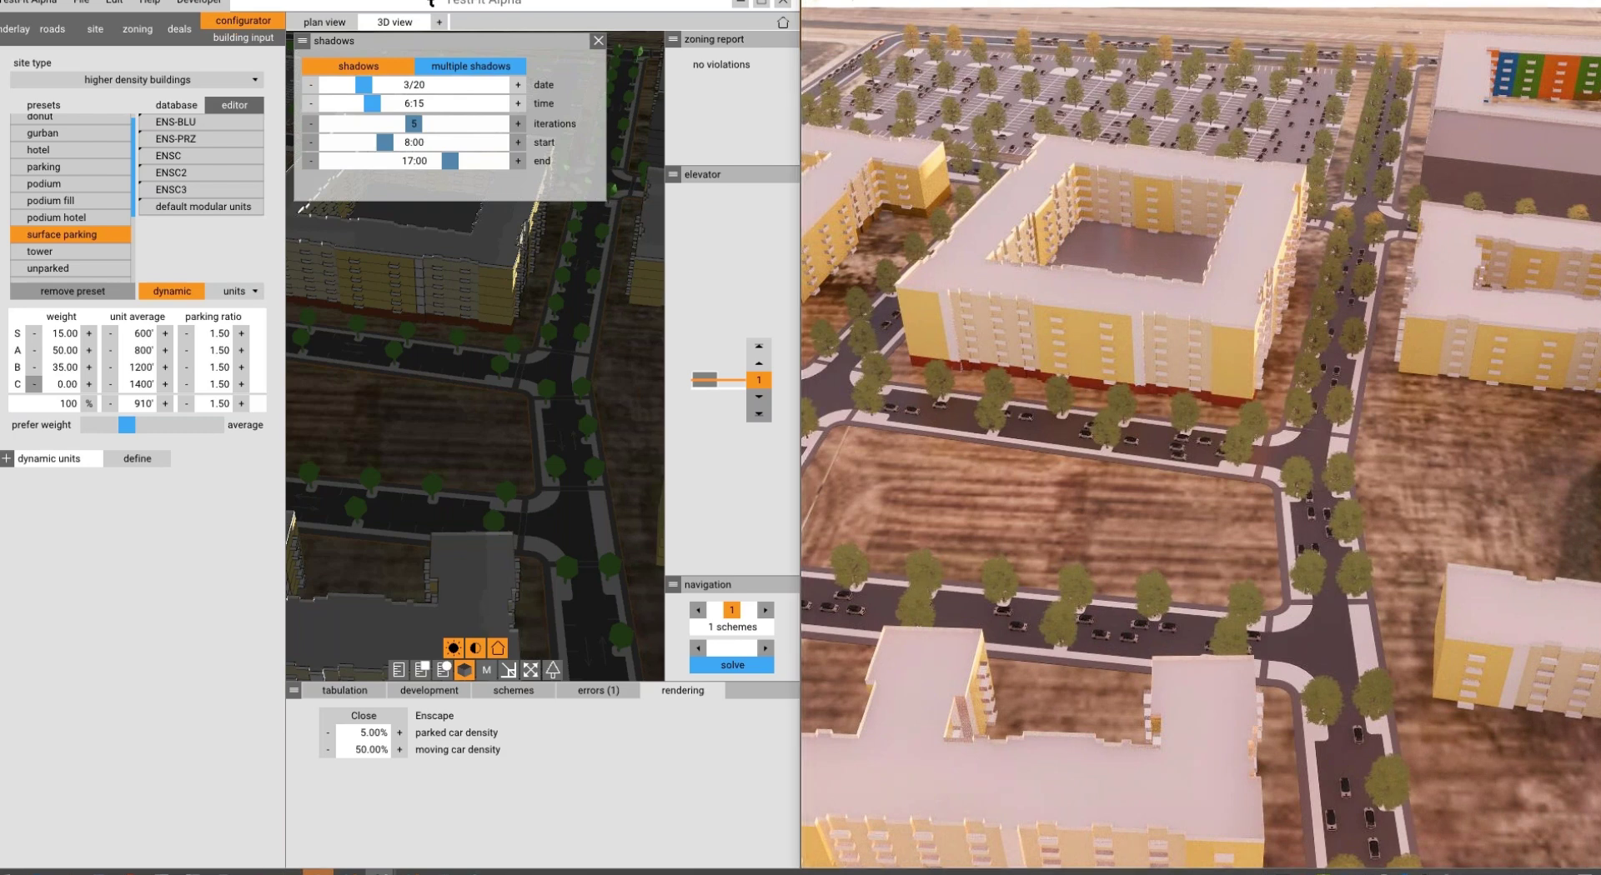
pyautogui.click(474, 408)
pyautogui.scroll(-1, 473, 408)
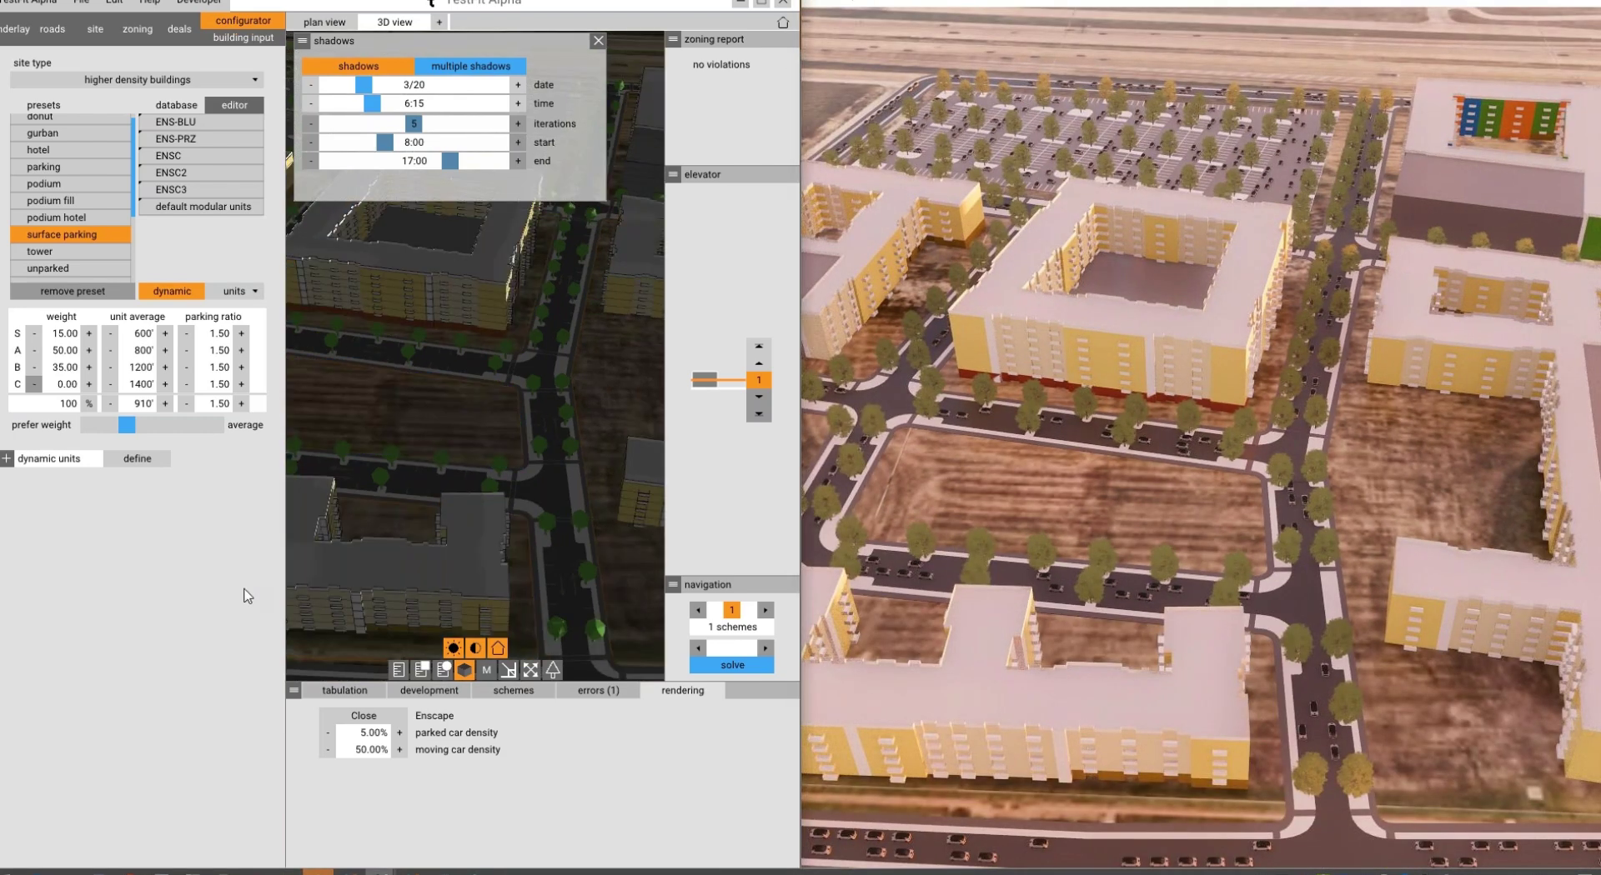
# Hide the interface panels and compare the early-morning lighting of the whole plan in TestFit and Enscape from several angles.
pyautogui.press('Tab')
pyautogui.scroll(-4, 565, 464)
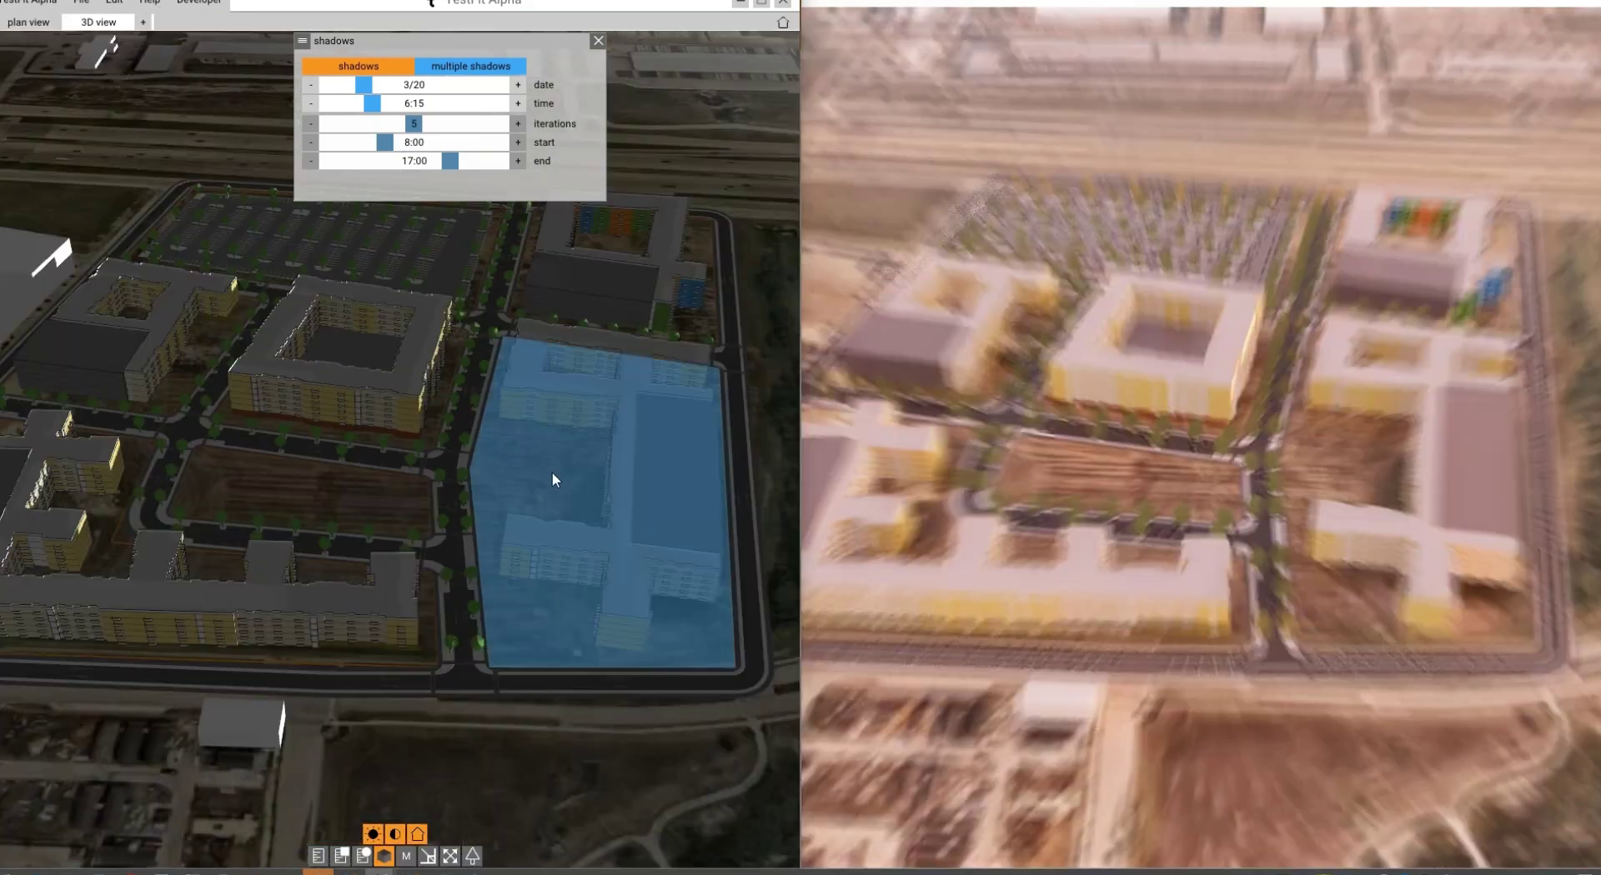
pyautogui.moveTo(472, 467); pyautogui.dragTo(388, 424, button='middle')
pyautogui.scroll(4, 417, 483)
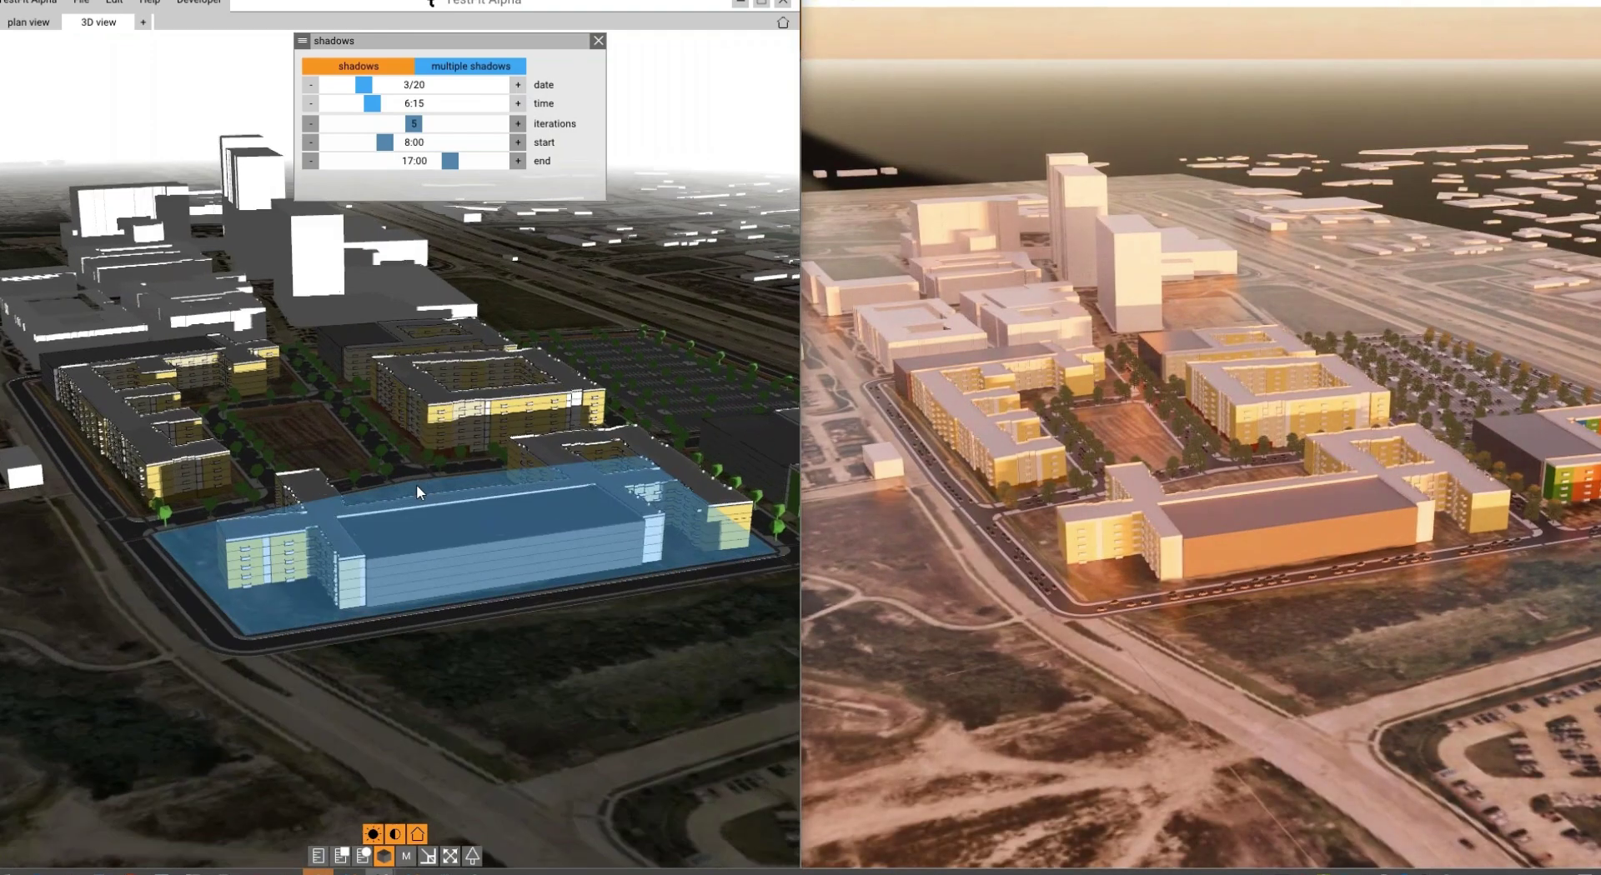
pyautogui.scroll(2, 417, 483)
pyautogui.scroll(4, 403, 459)
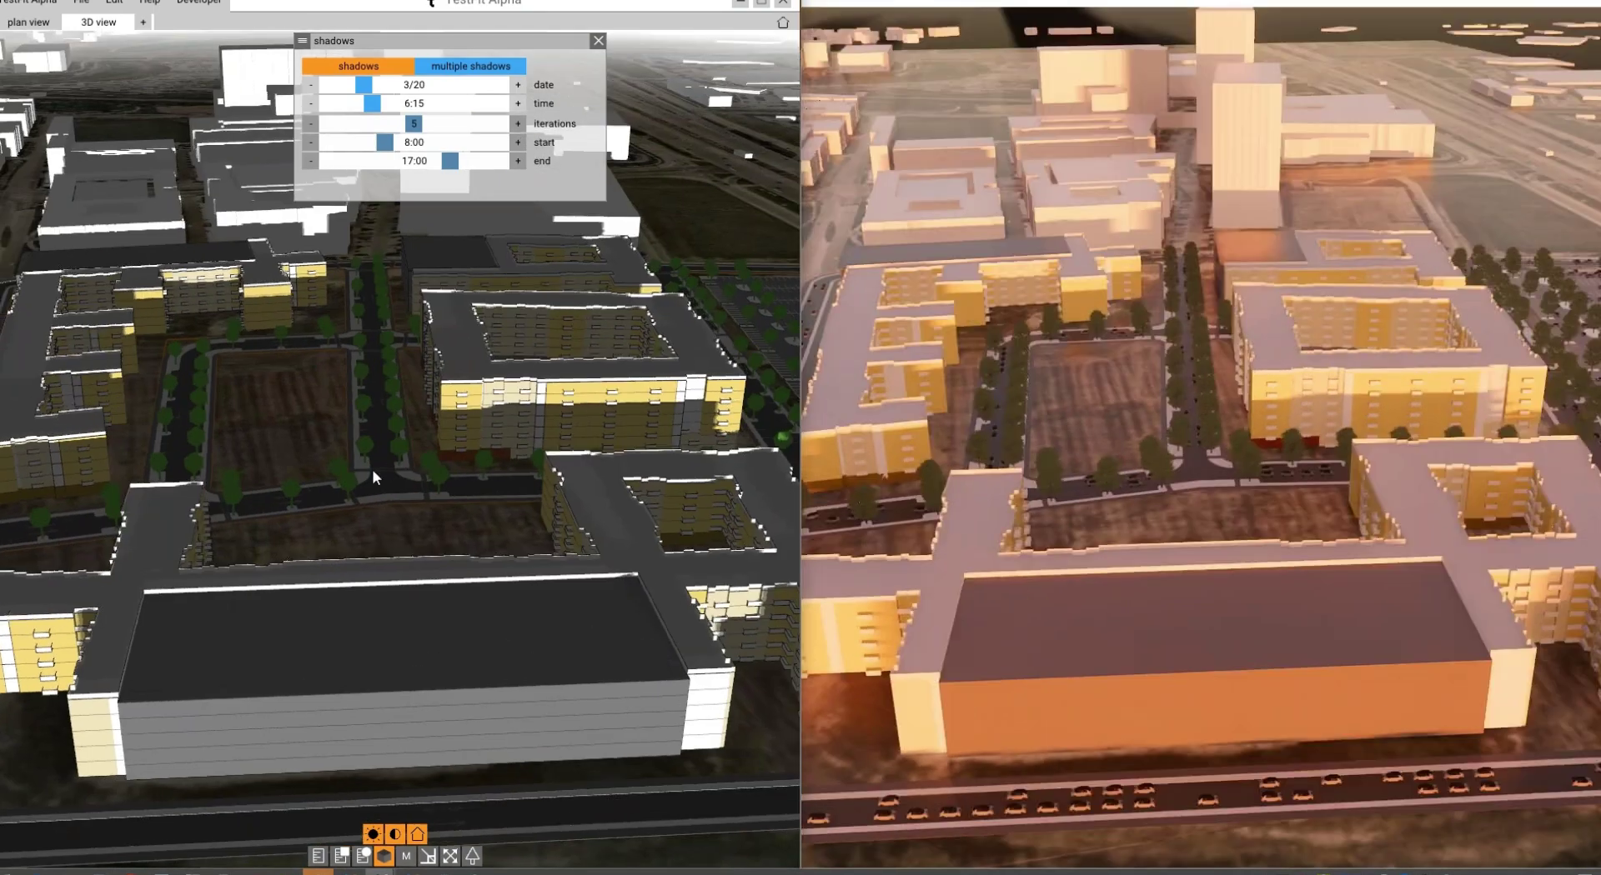
pyautogui.moveTo(342, 465); pyautogui.dragTo(433, 482, button='middle')
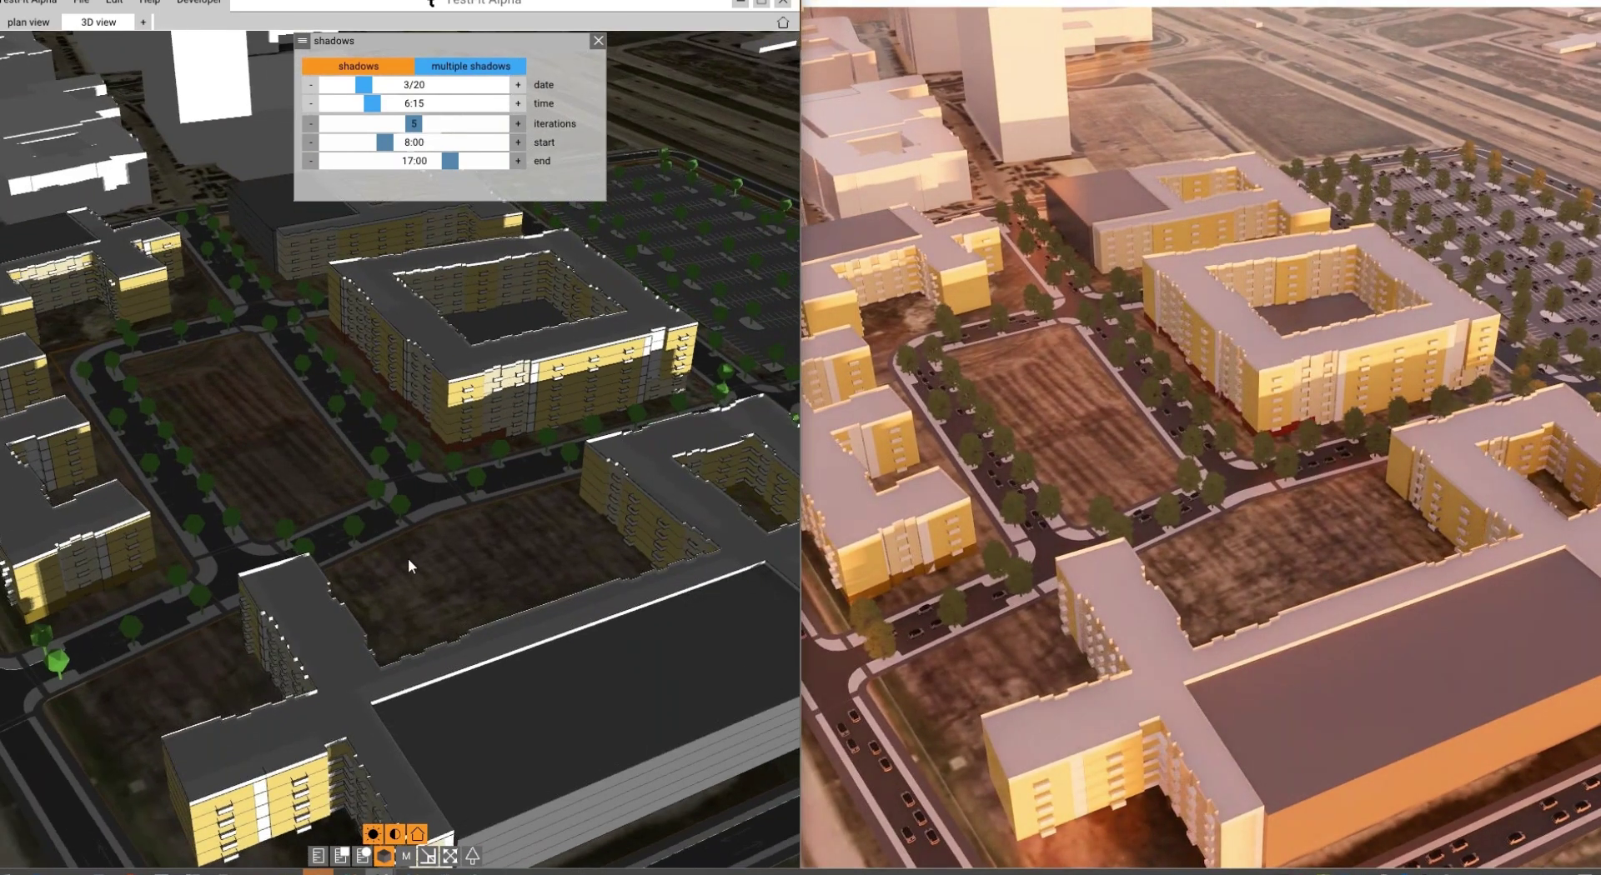
pyautogui.moveTo(425, 494); pyautogui.dragTo(591, 495)
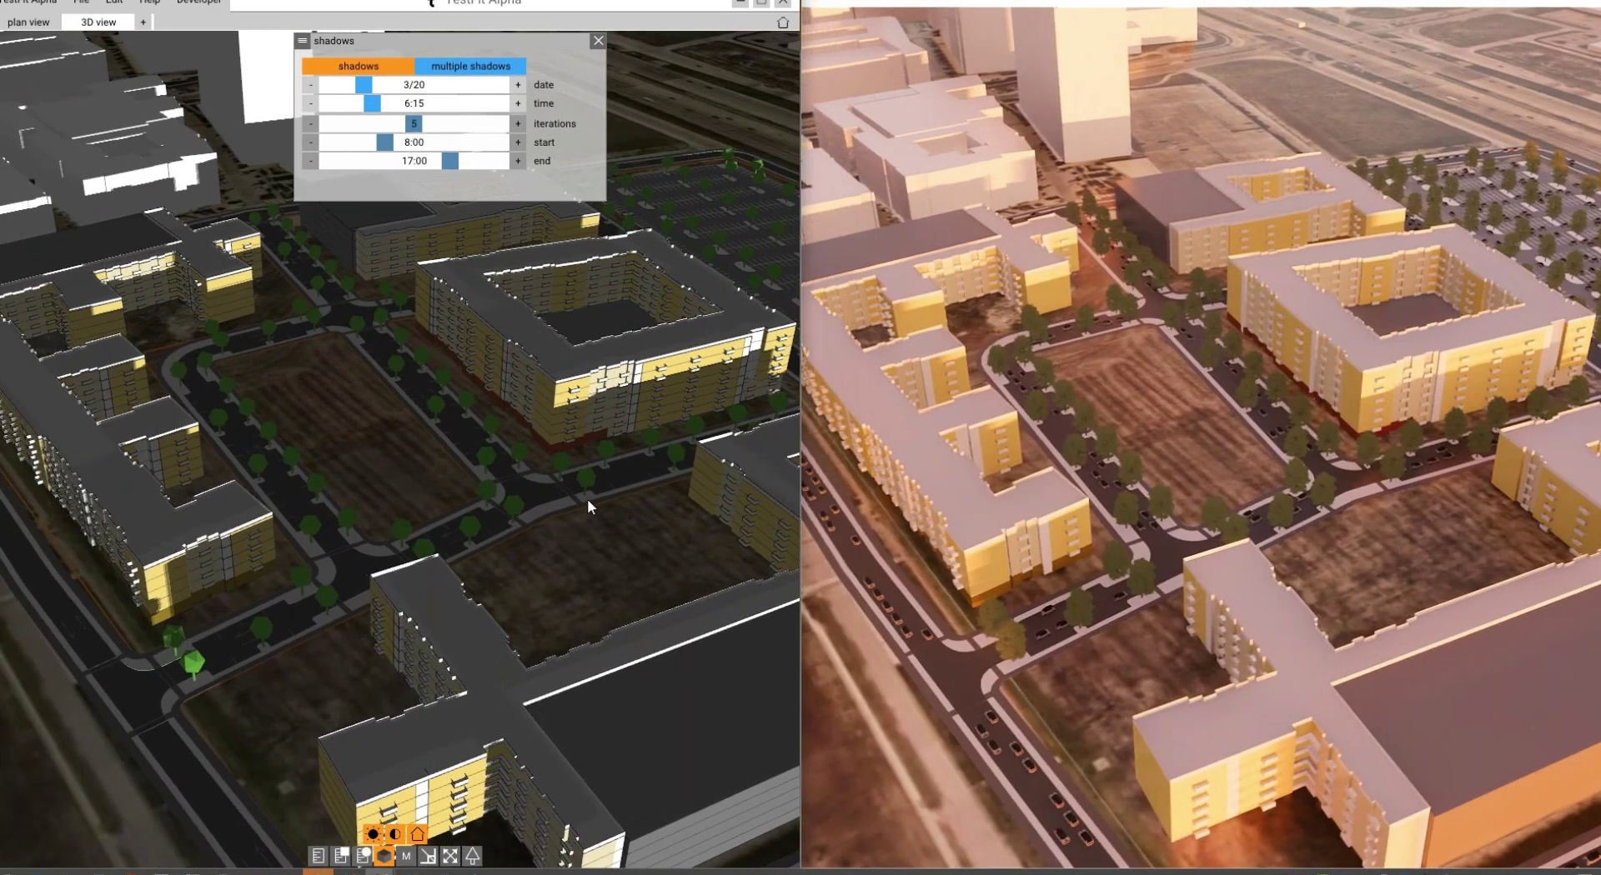
# Place clusters of trees around the edges and middle of site G in plan view, and return to the 3D view.
pyautogui.click(472, 856)
pyautogui.scroll(3, 211, 437)
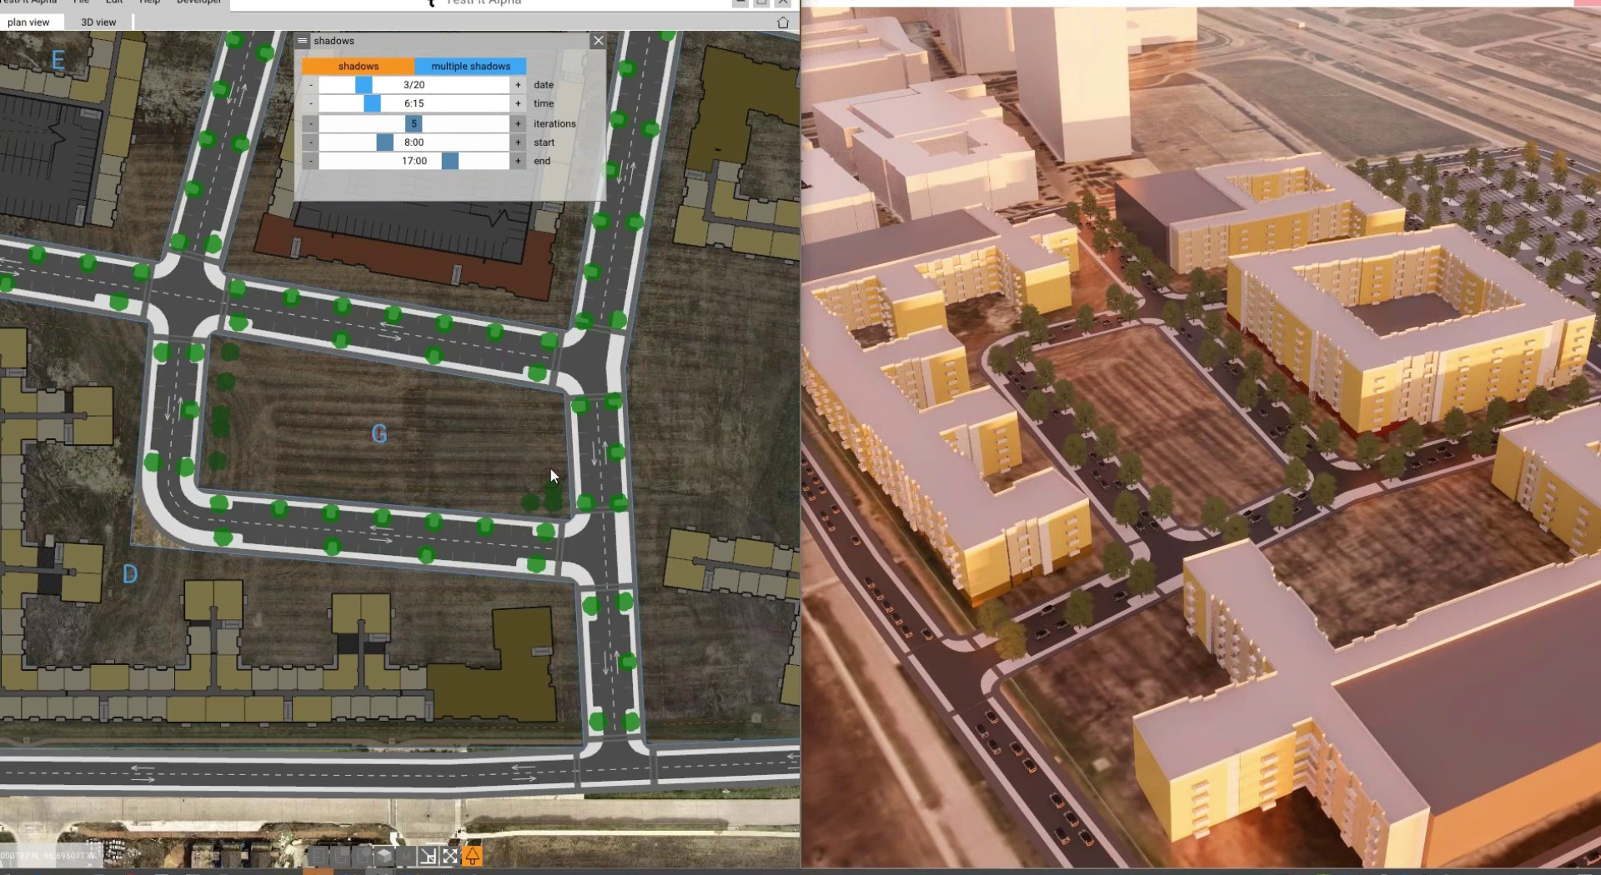
pyautogui.click(533, 407)
pyautogui.click(377, 480)
pyautogui.click(398, 476)
pyautogui.click(472, 855)
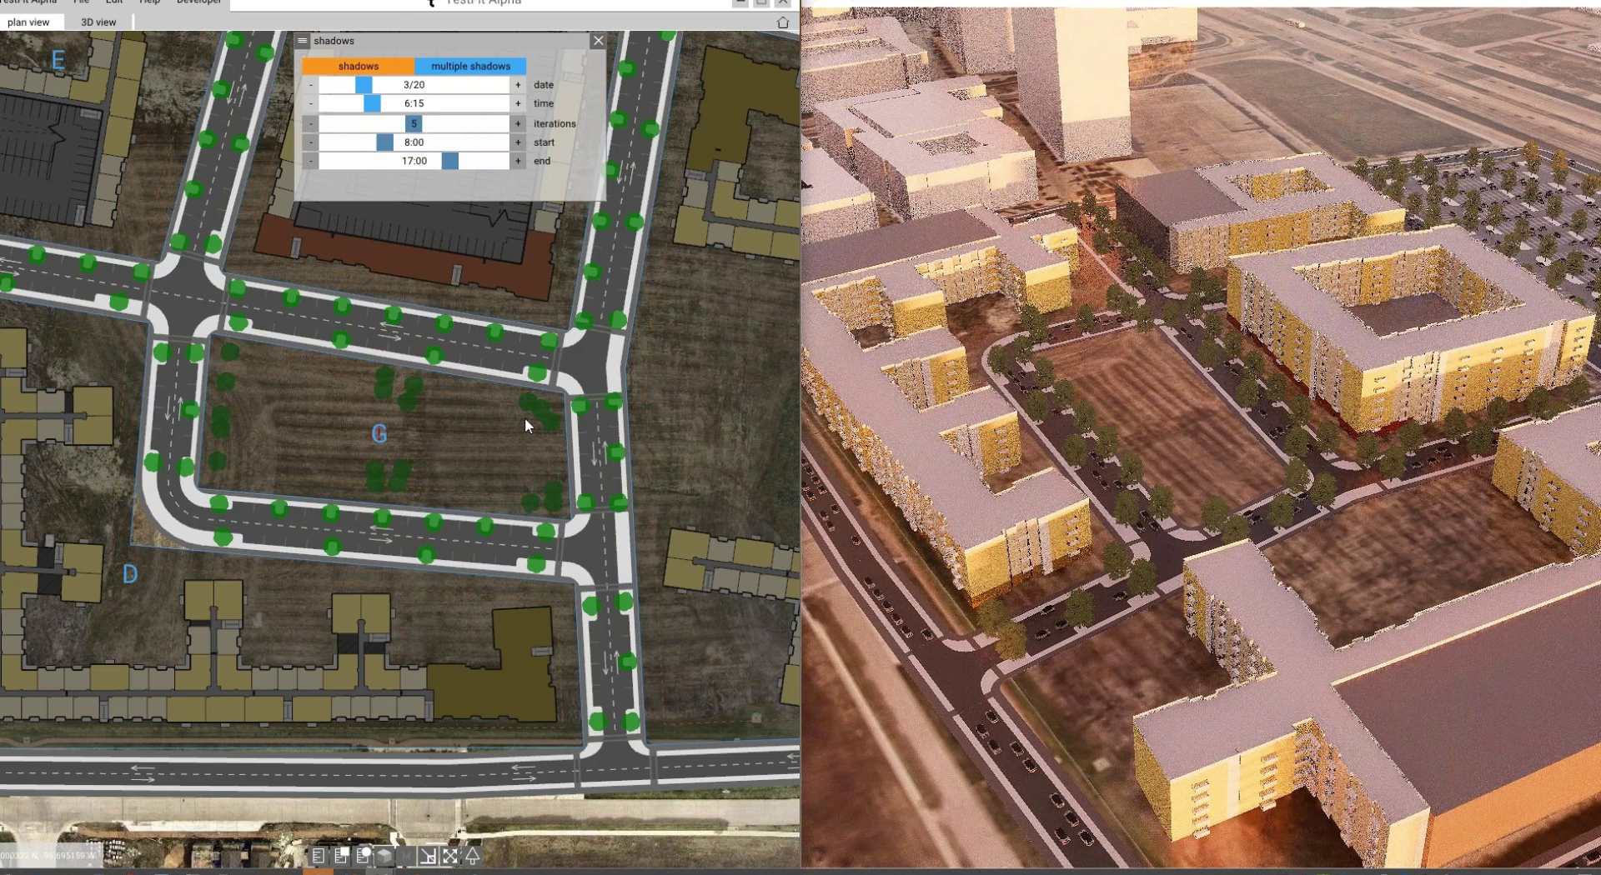
pyautogui.moveTo(610, 476); pyautogui.dragTo(580, 500, button='middle')
pyautogui.click(383, 856)
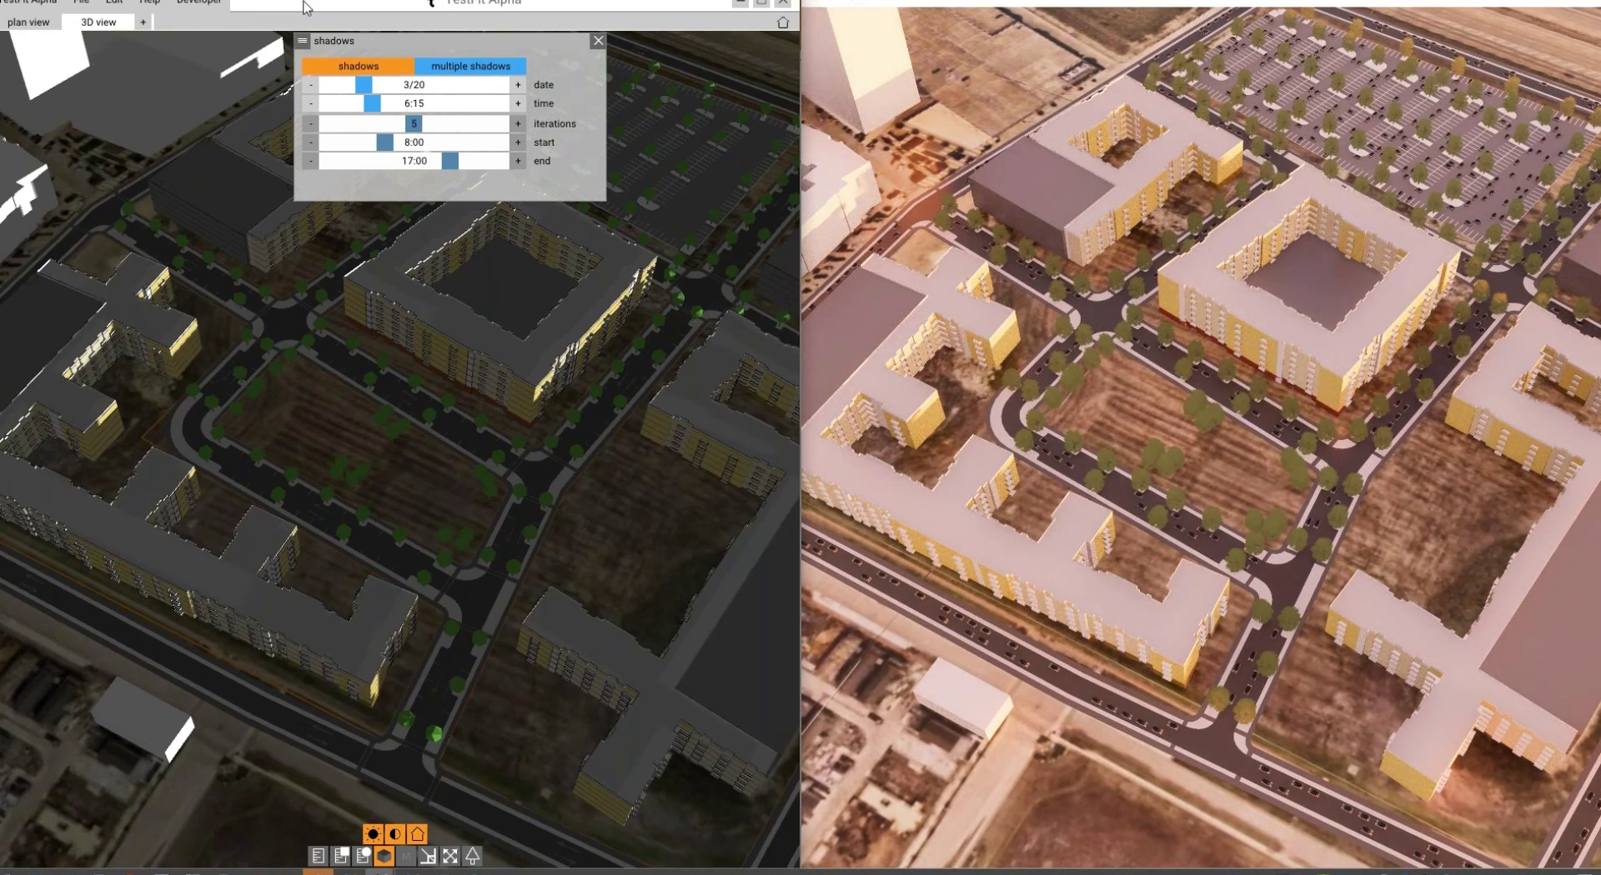
# Bring back the interface panels and switch the map underlay from aerial to roads.
pyautogui.press('Tab')
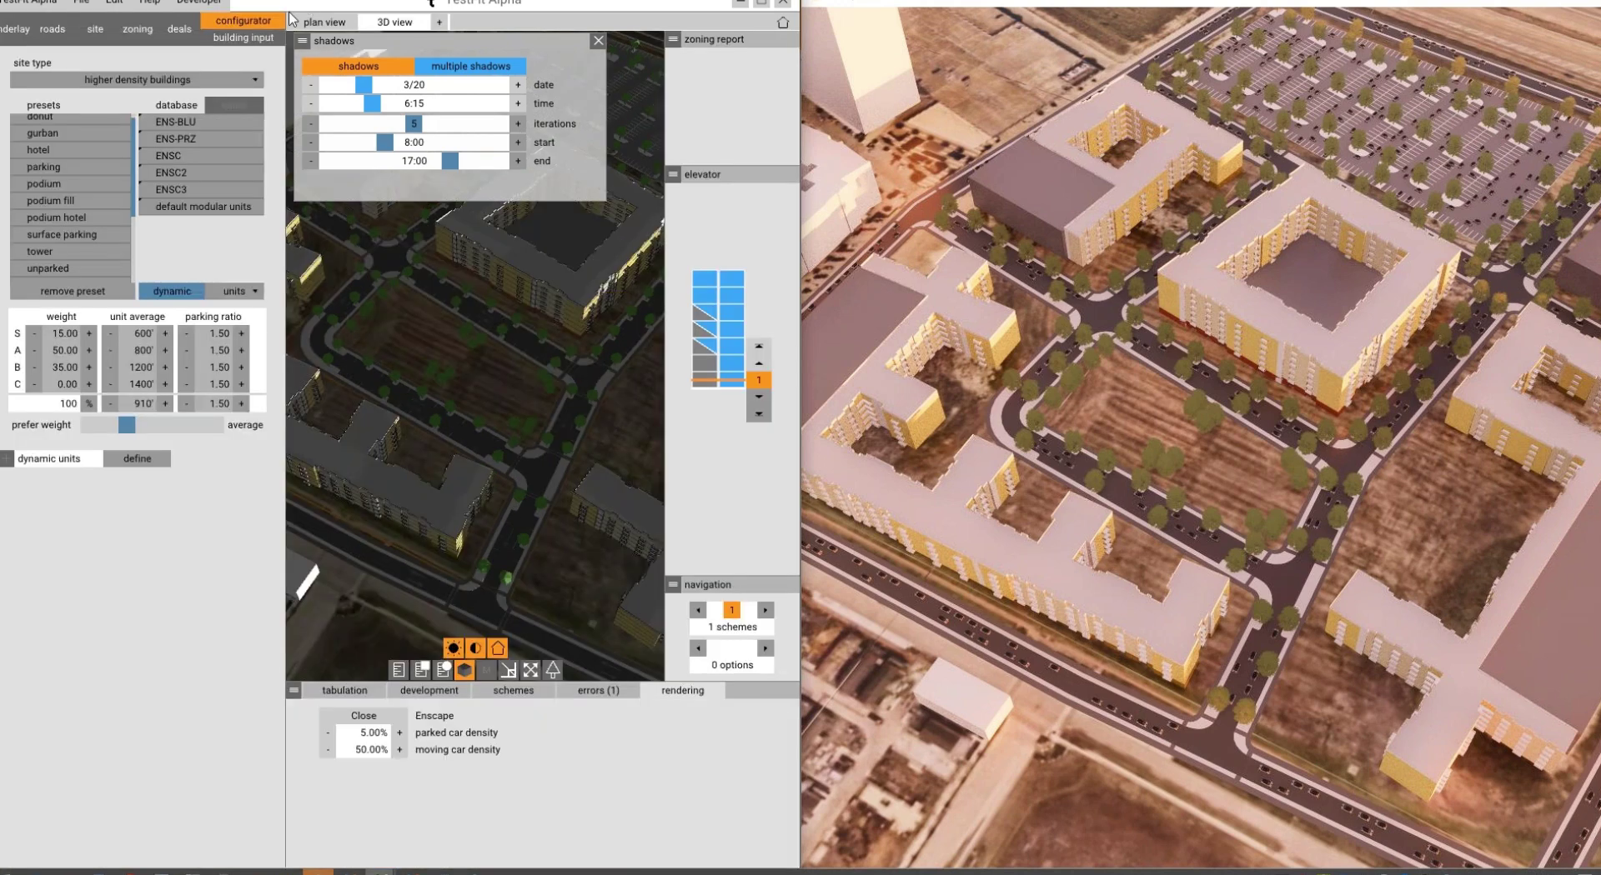
pyautogui.click(13, 33)
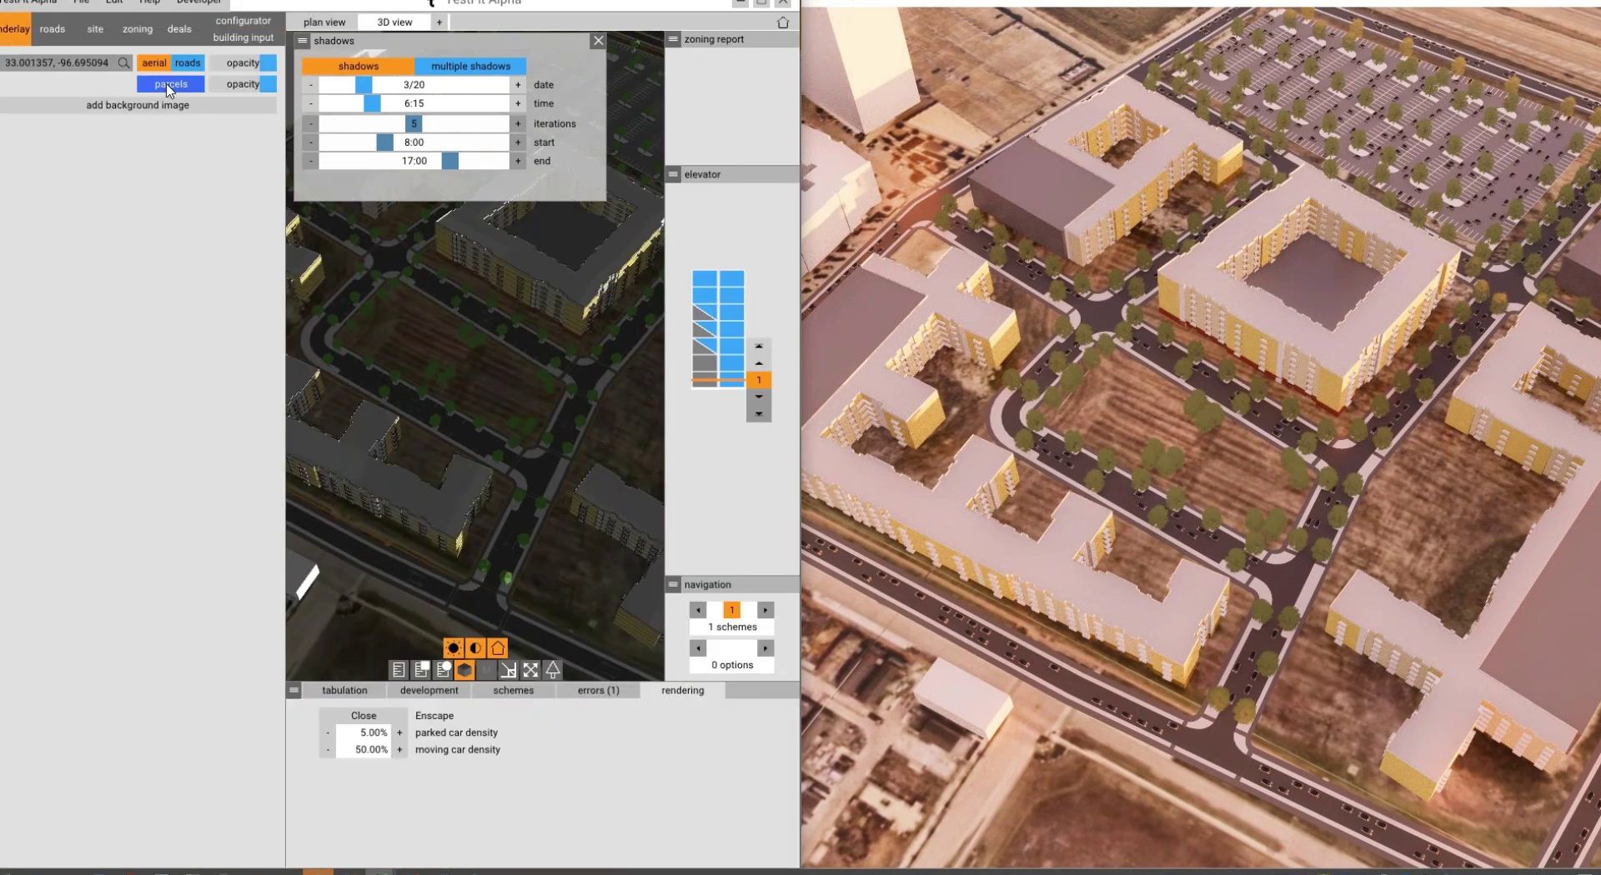
pyautogui.click(189, 63)
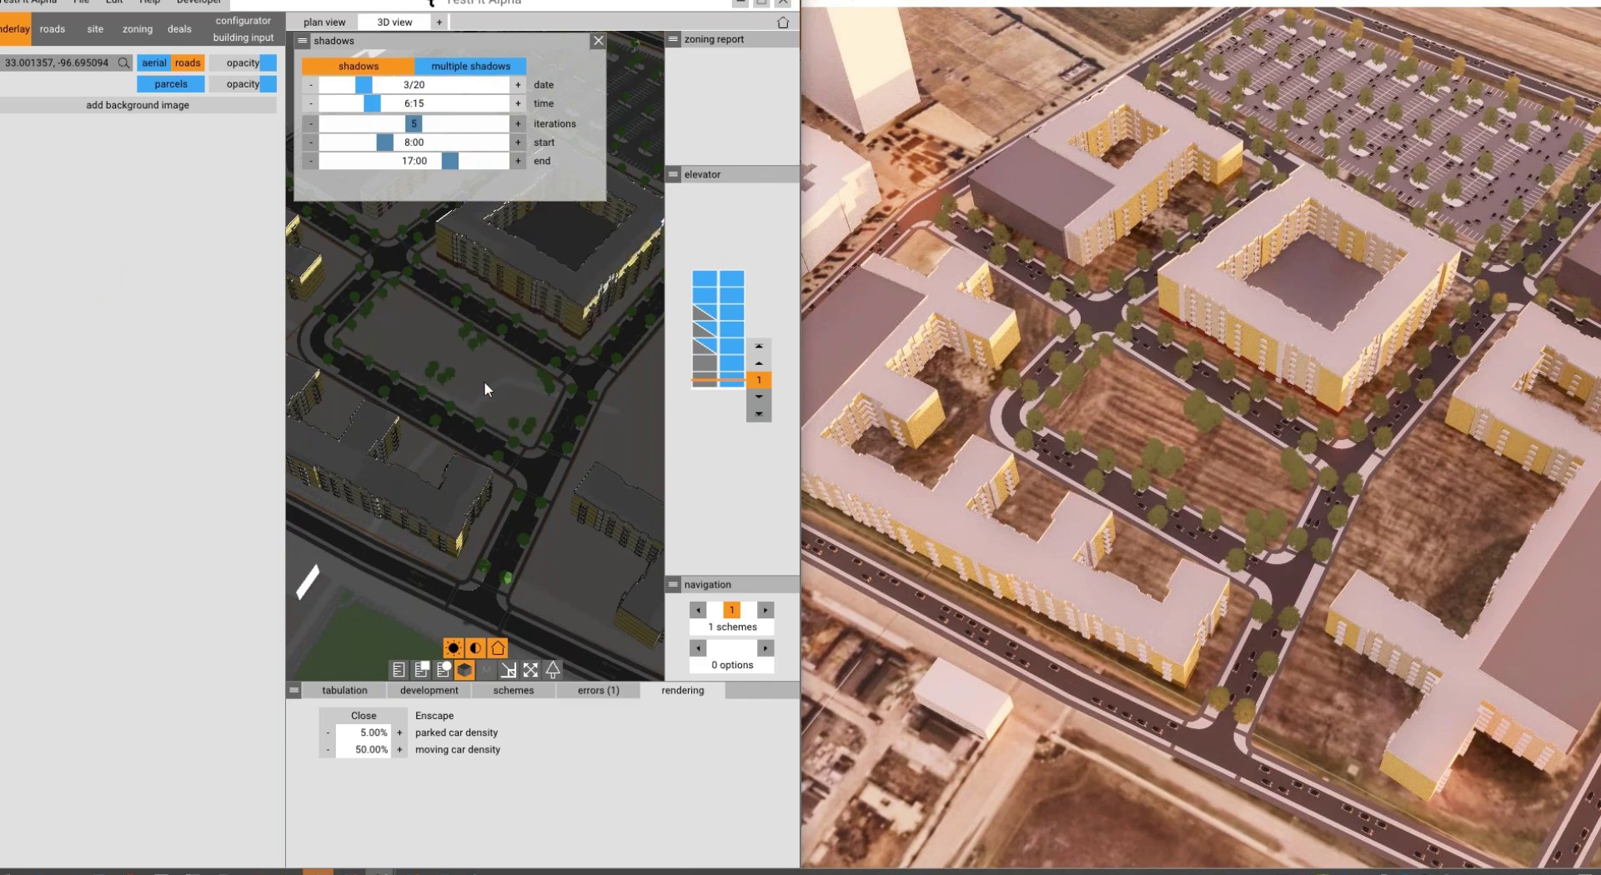
# Restart the Enscape live rendering to load the roads underlay and dock its window beside TestFit.
pyautogui.scroll(3, 479, 379)
pyautogui.scroll(-3, 478, 382)
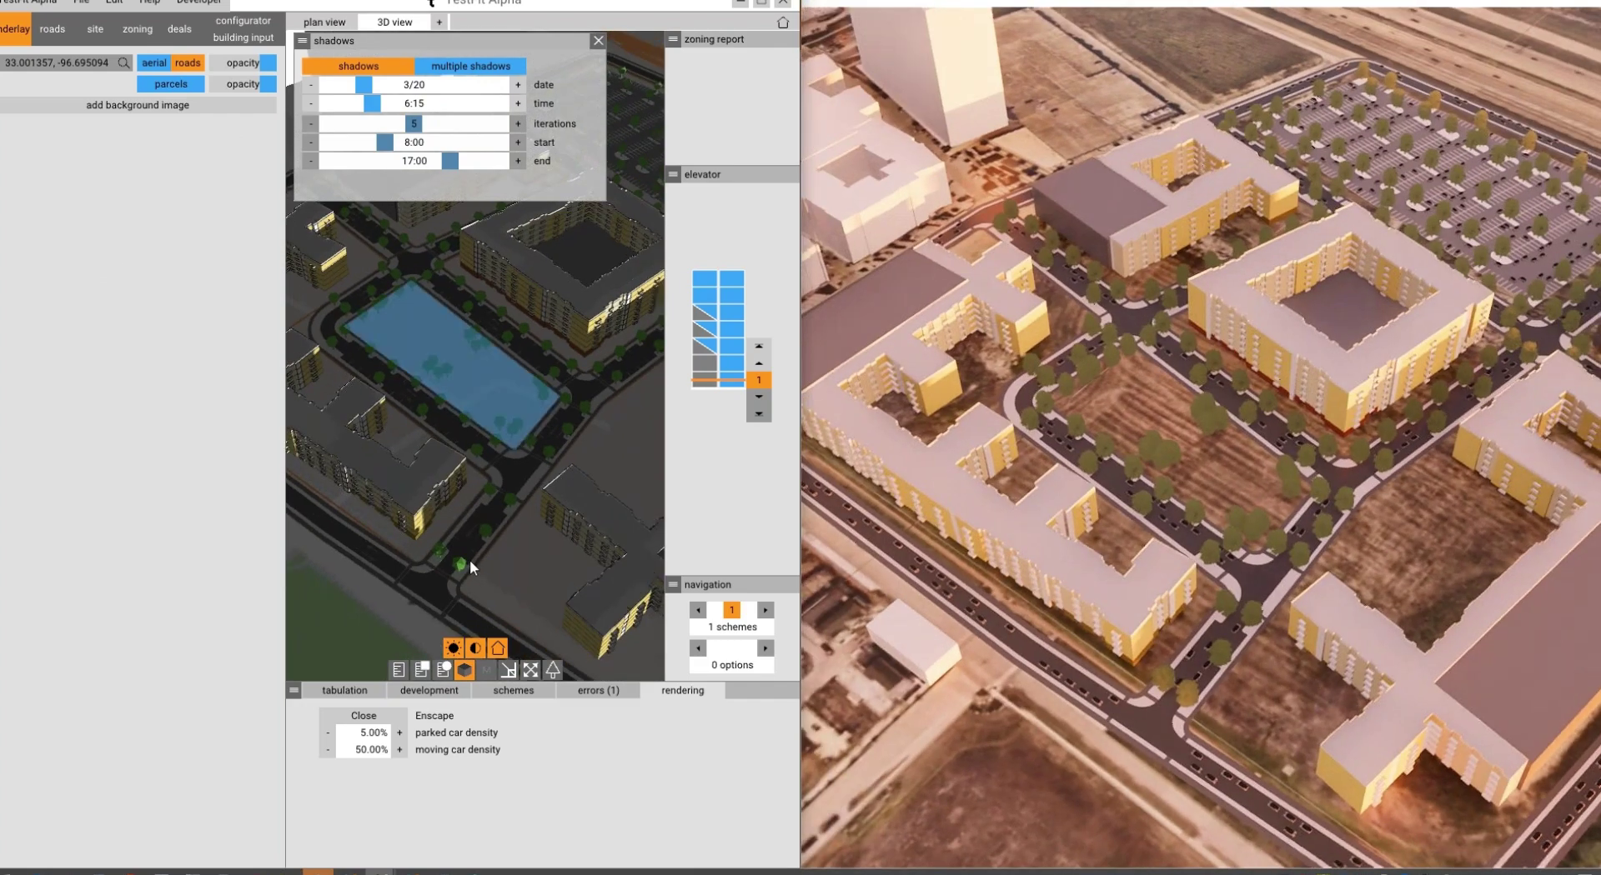
pyautogui.click(386, 717)
pyautogui.click(386, 717)
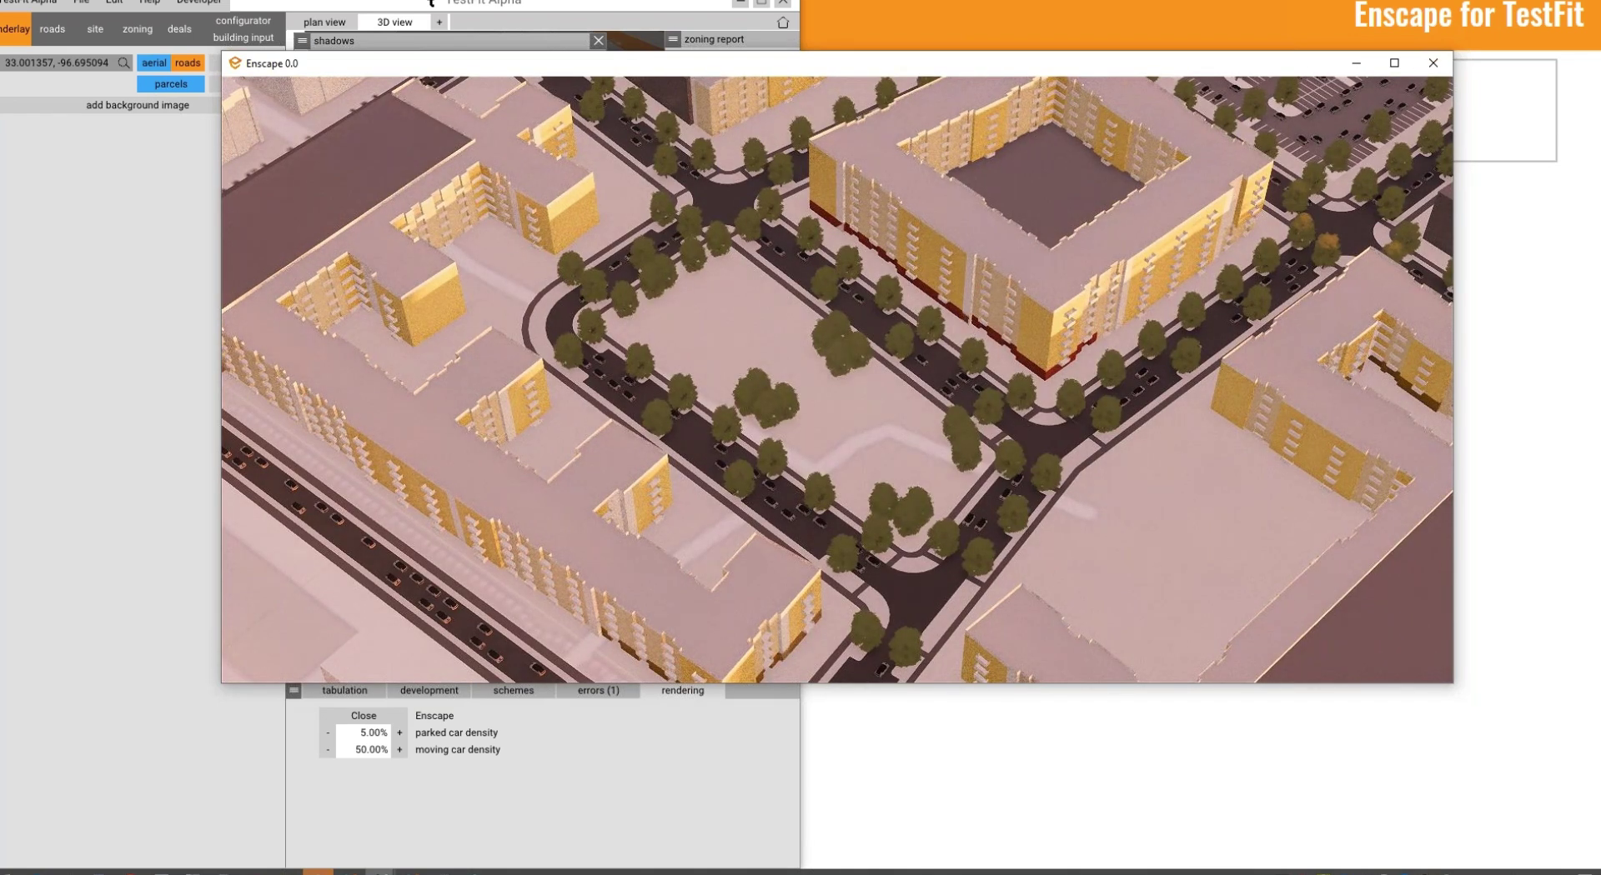
pyautogui.press('super+Right')
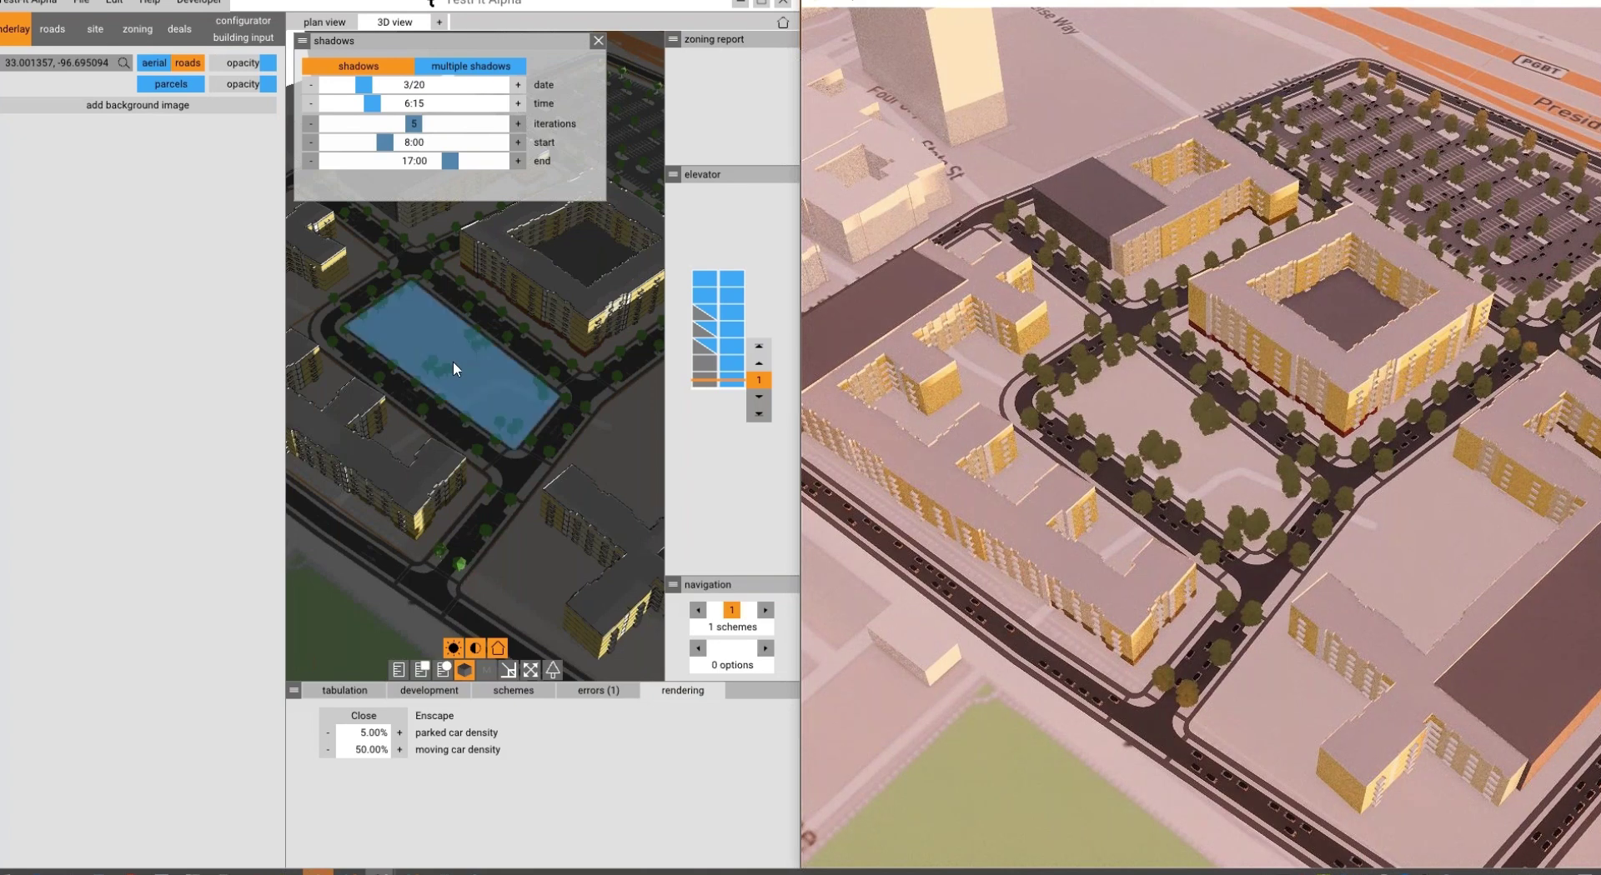
# Set the shadow date to 6/4 and the time of day to 7:30.
pyautogui.scroll(-2, 460, 370)
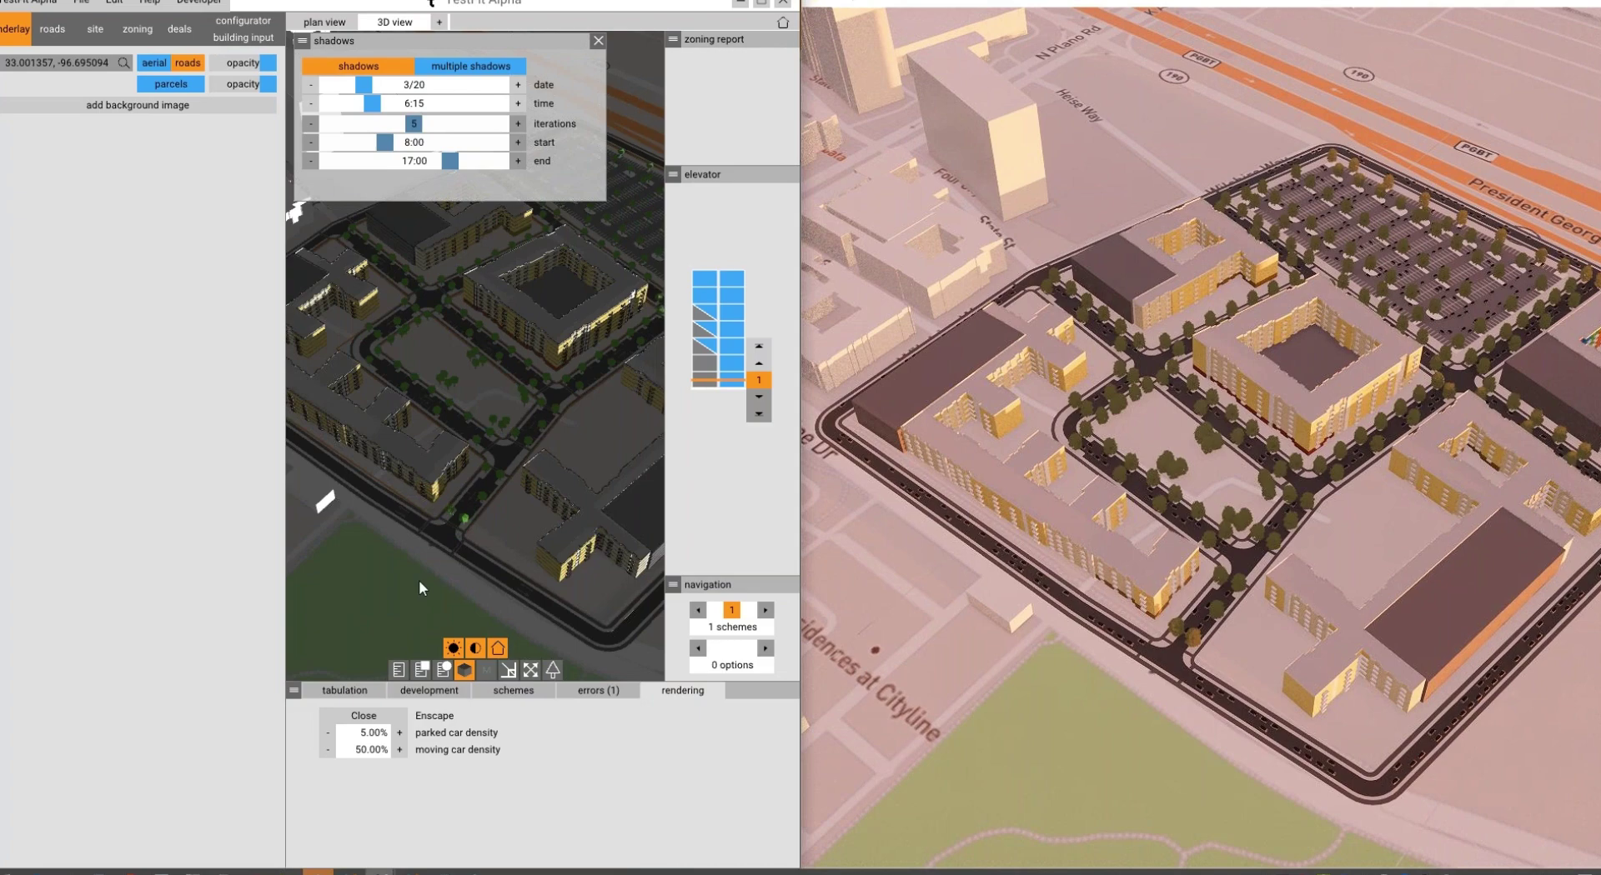
pyautogui.moveTo(417, 593); pyautogui.dragTo(424, 557, button='right')
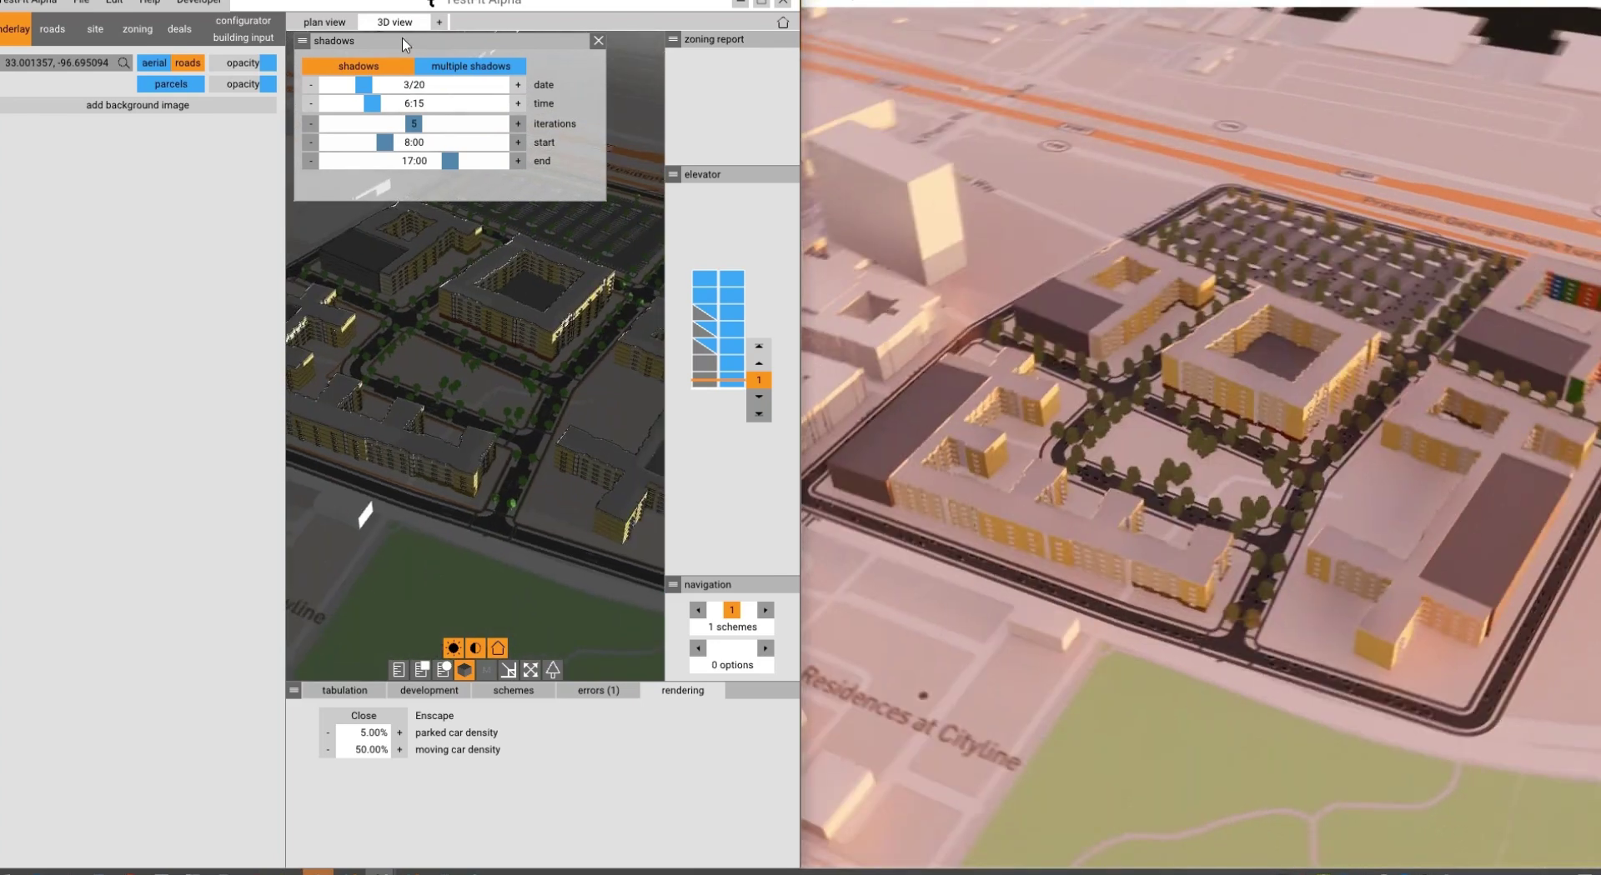
pyautogui.moveTo(379, 104)
pyautogui.mouseDown()
pyautogui.moveTo(367, 85)
pyautogui.moveTo(409, 96)
pyautogui.mouseUp()
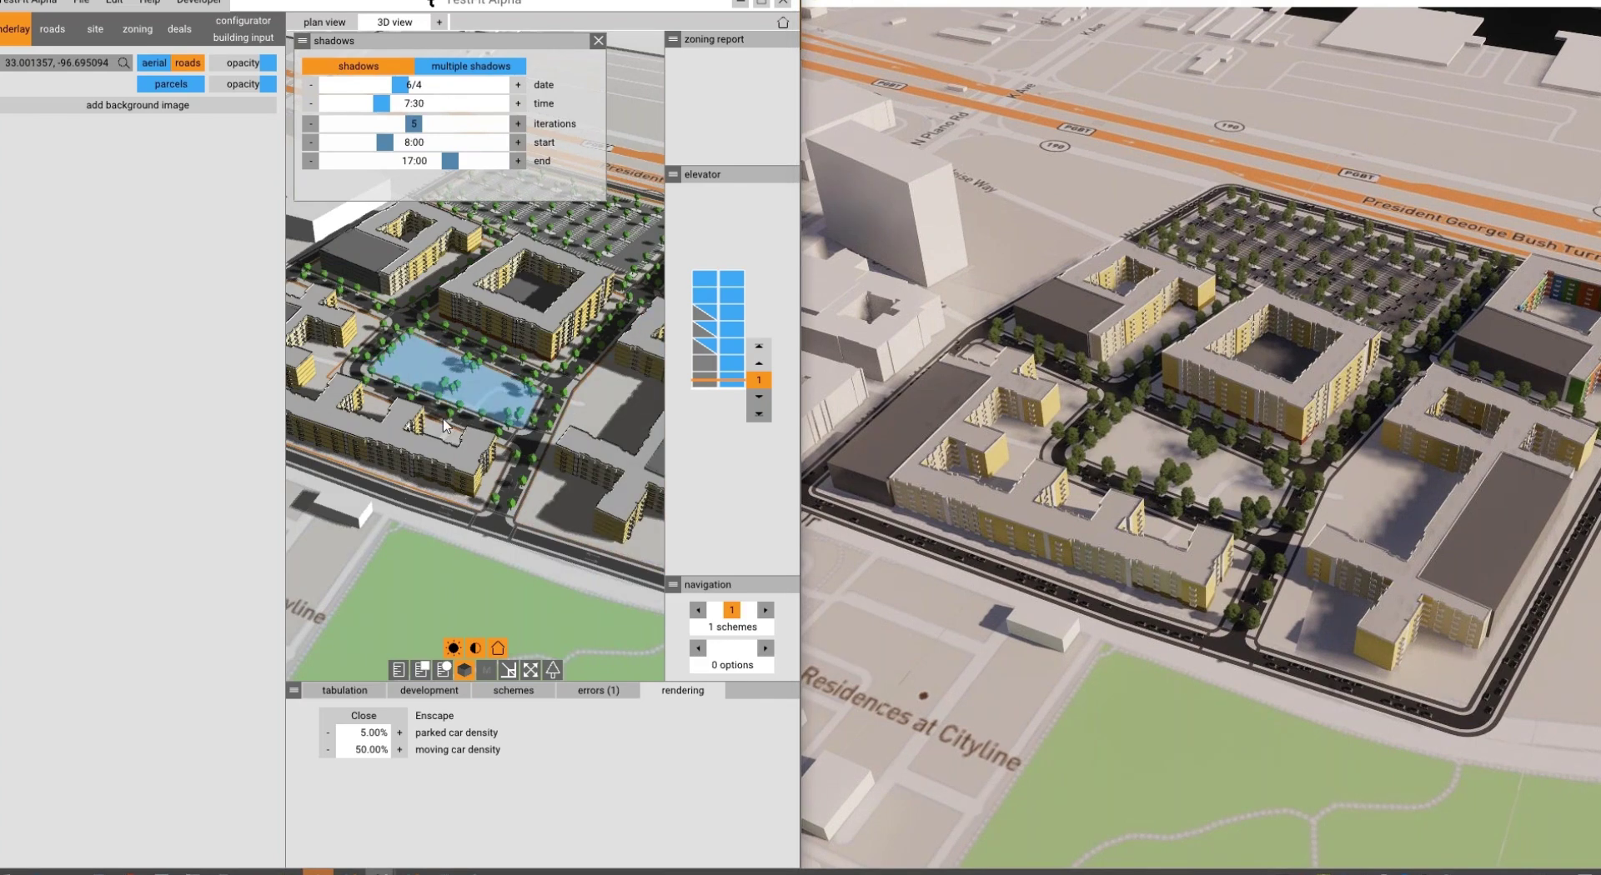
# Hide the interface panels and save a 3D view of the plan seen from the E CityLine Dr side.
pyautogui.moveTo(418, 563); pyautogui.dragTo(562, 503, button='right')
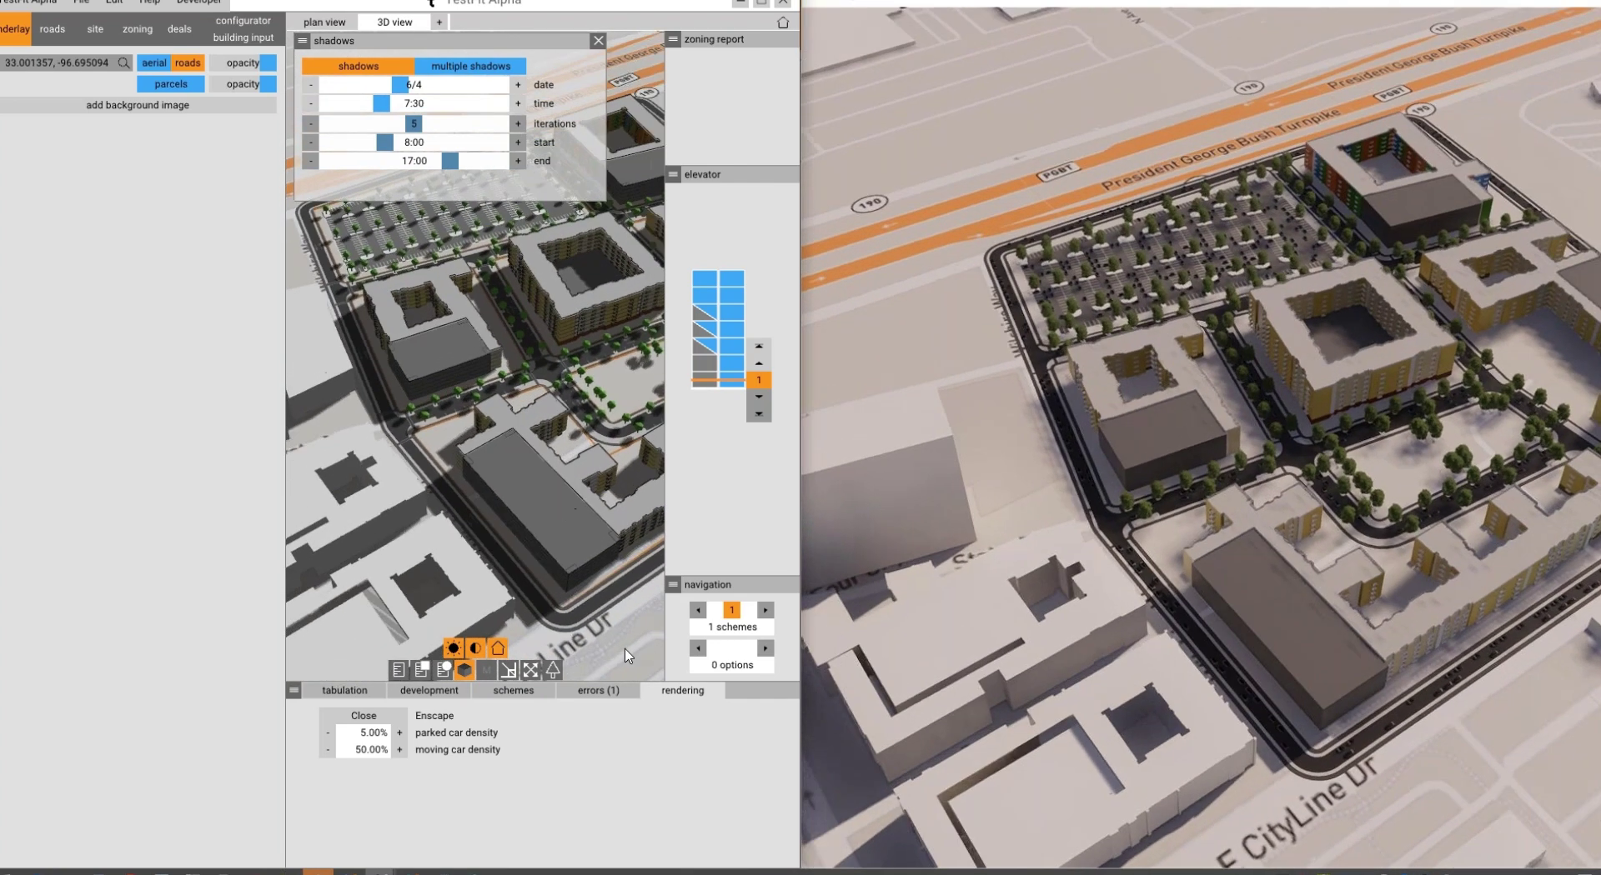
pyautogui.moveTo(617, 654); pyautogui.dragTo(487, 587, button='right')
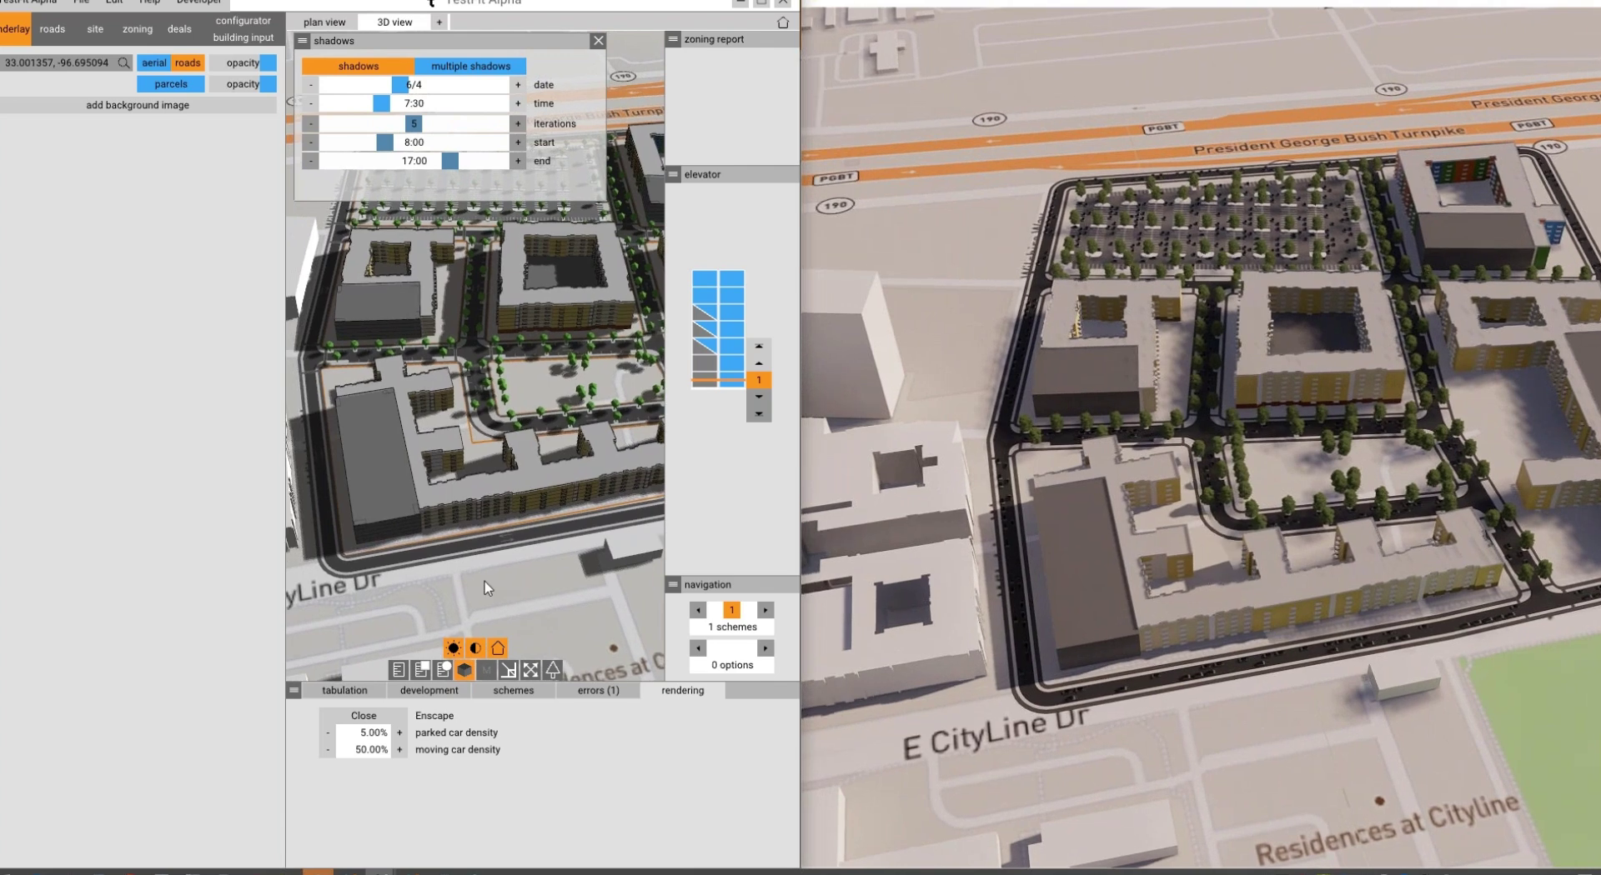
pyautogui.press('Tab')
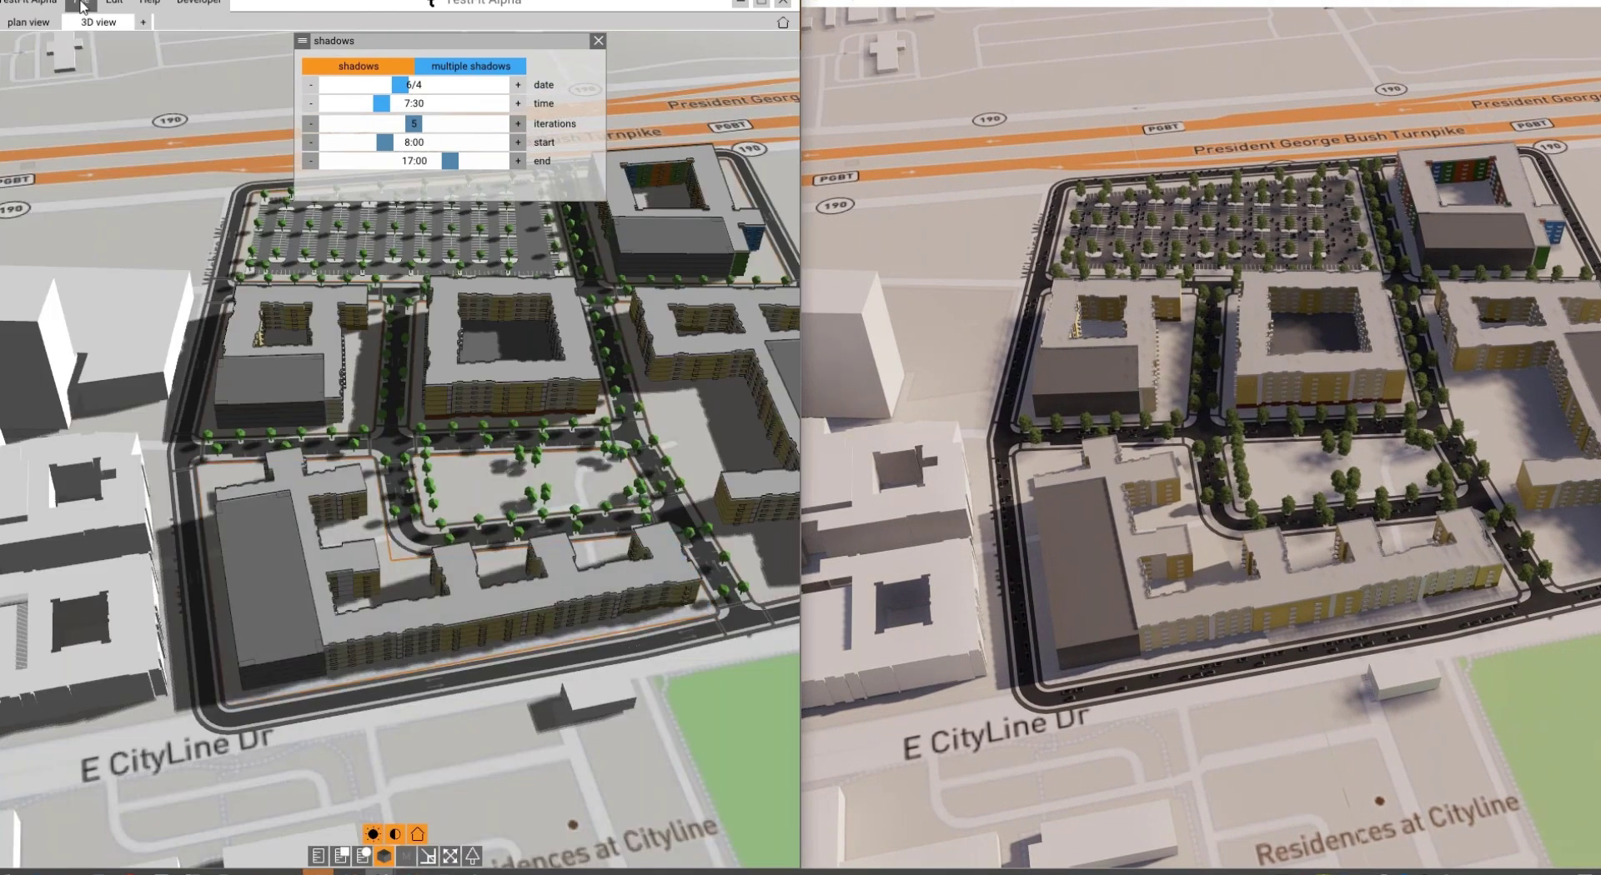
pyautogui.click(144, 21)
# Save a second 3D view looking steeply down across the plan towards N Plano Rd.
pyautogui.click(186, 146)
pyautogui.moveTo(186, 146); pyautogui.dragTo(241, 311, button='right')
pyautogui.scroll(-3, 23, 315)
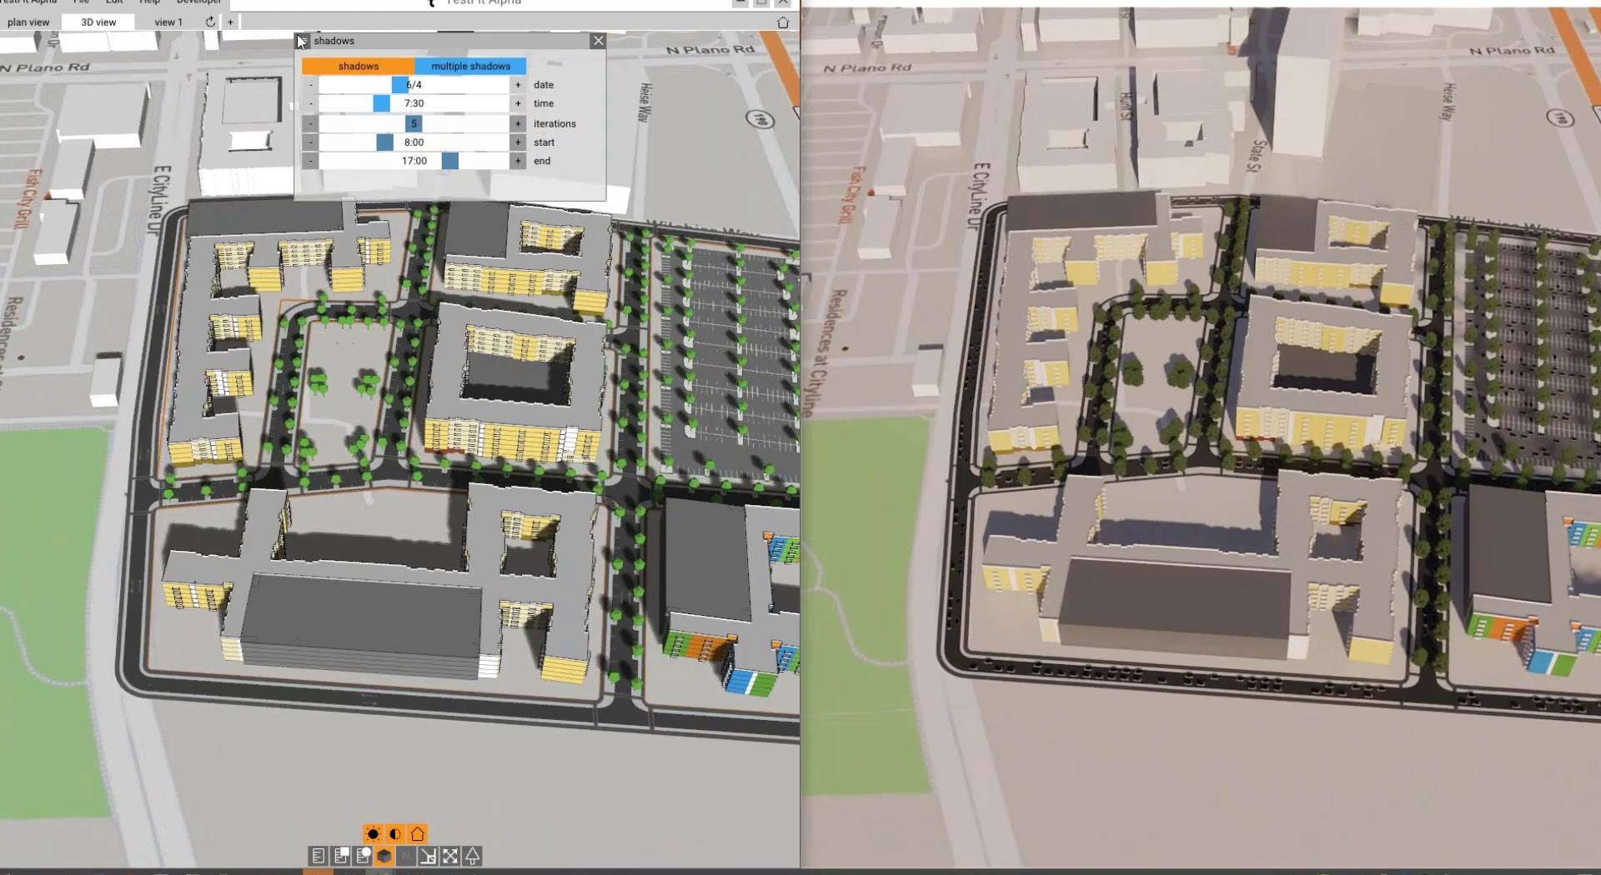
pyautogui.click(230, 21)
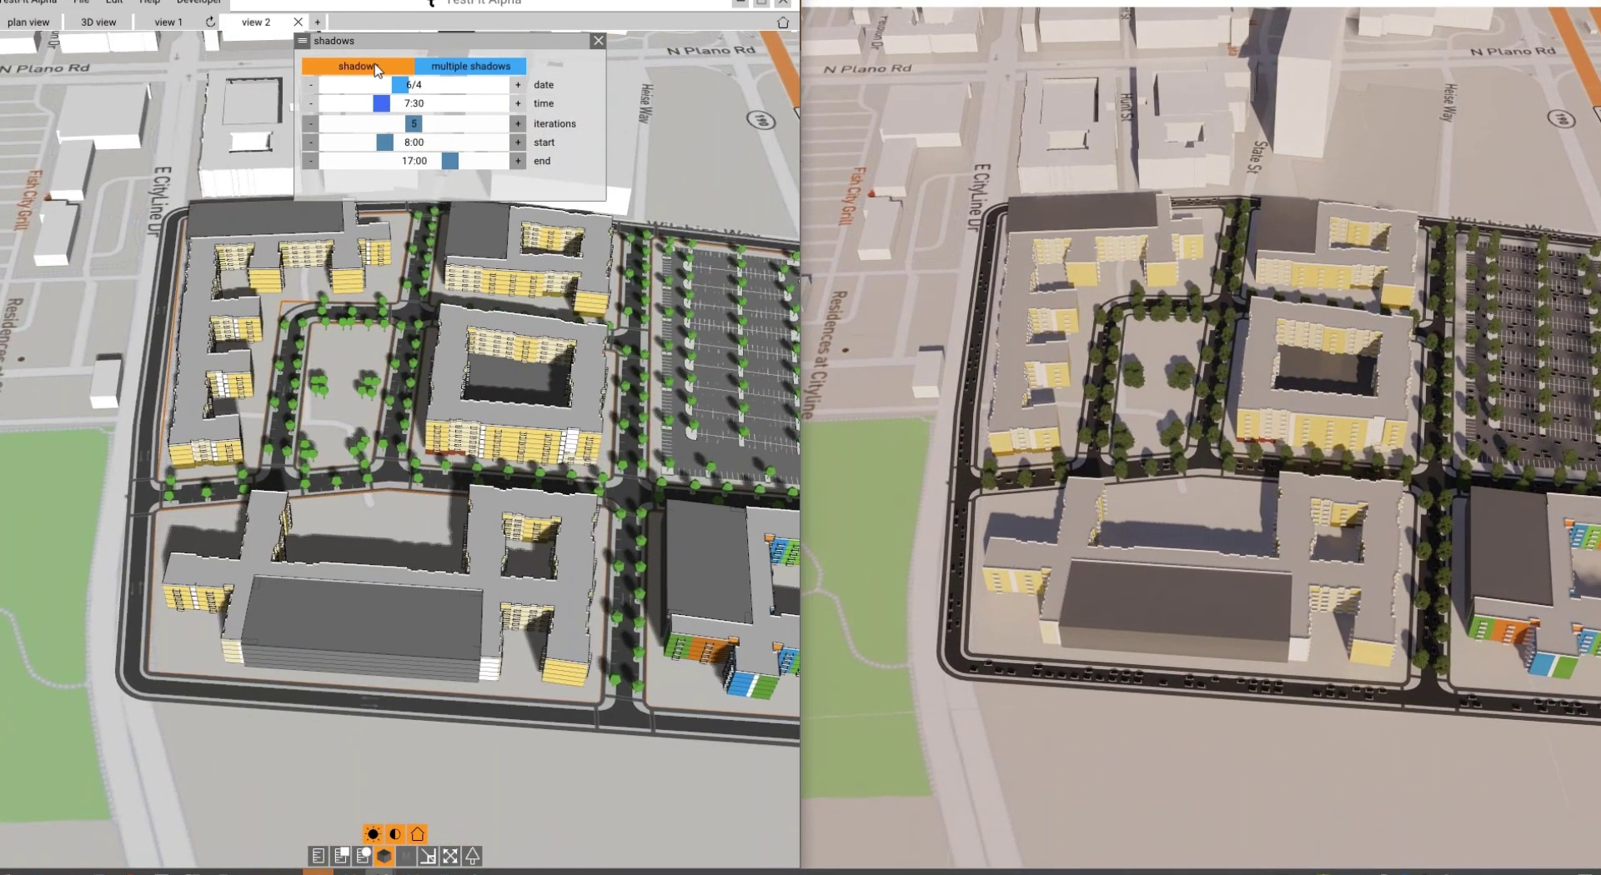
# Switch back and forth between the two saved views to compare them with the Enscape rendering.
pyautogui.click(185, 21)
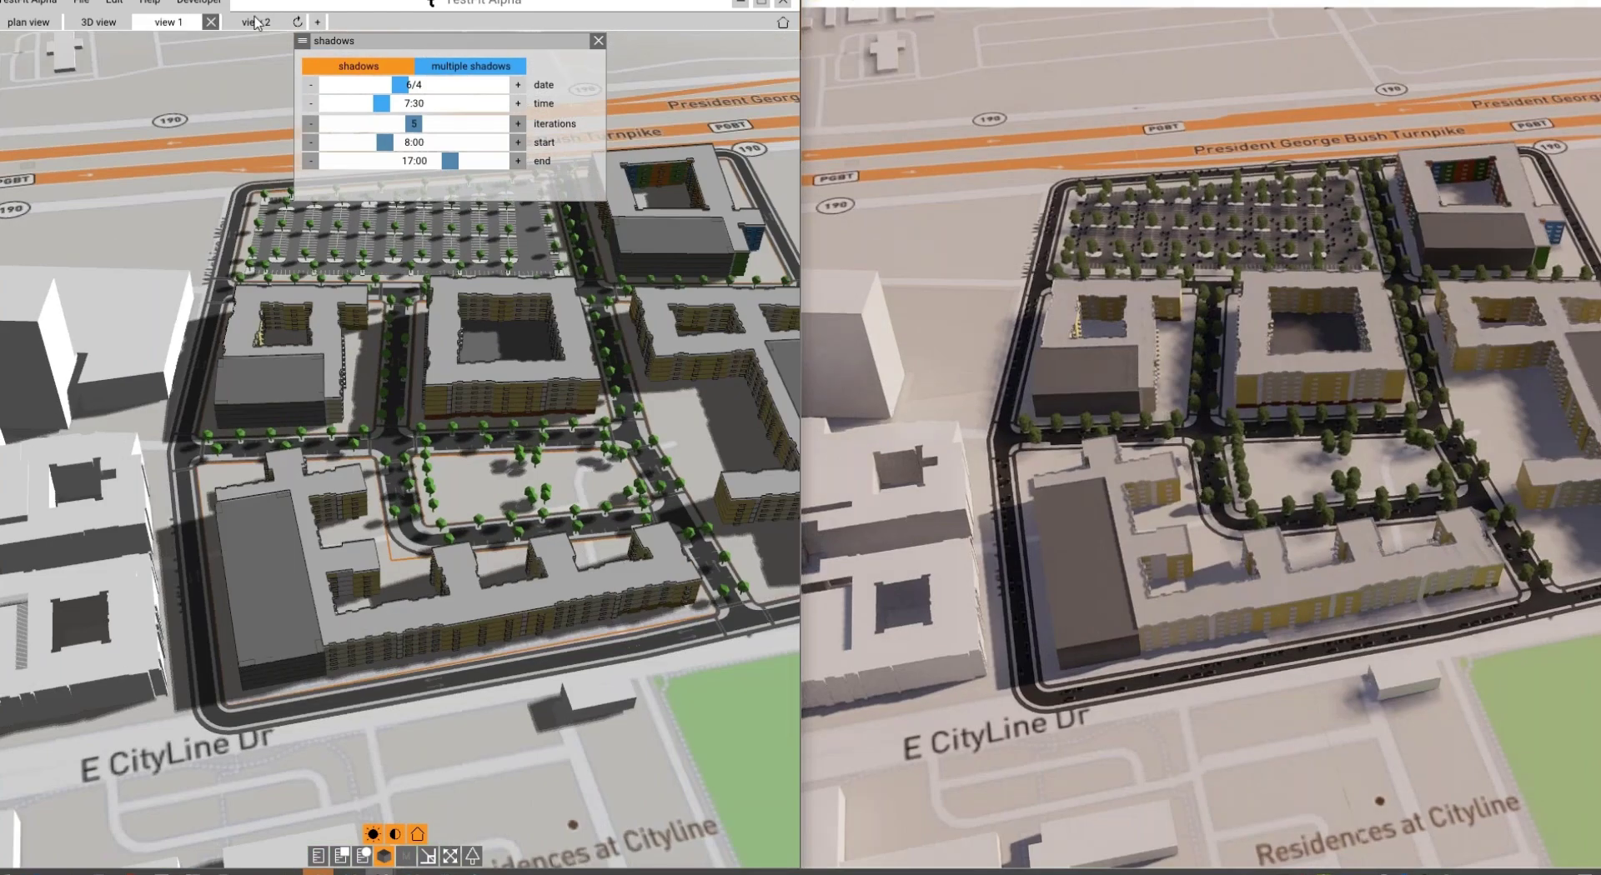
pyautogui.click(254, 22)
pyautogui.click(167, 22)
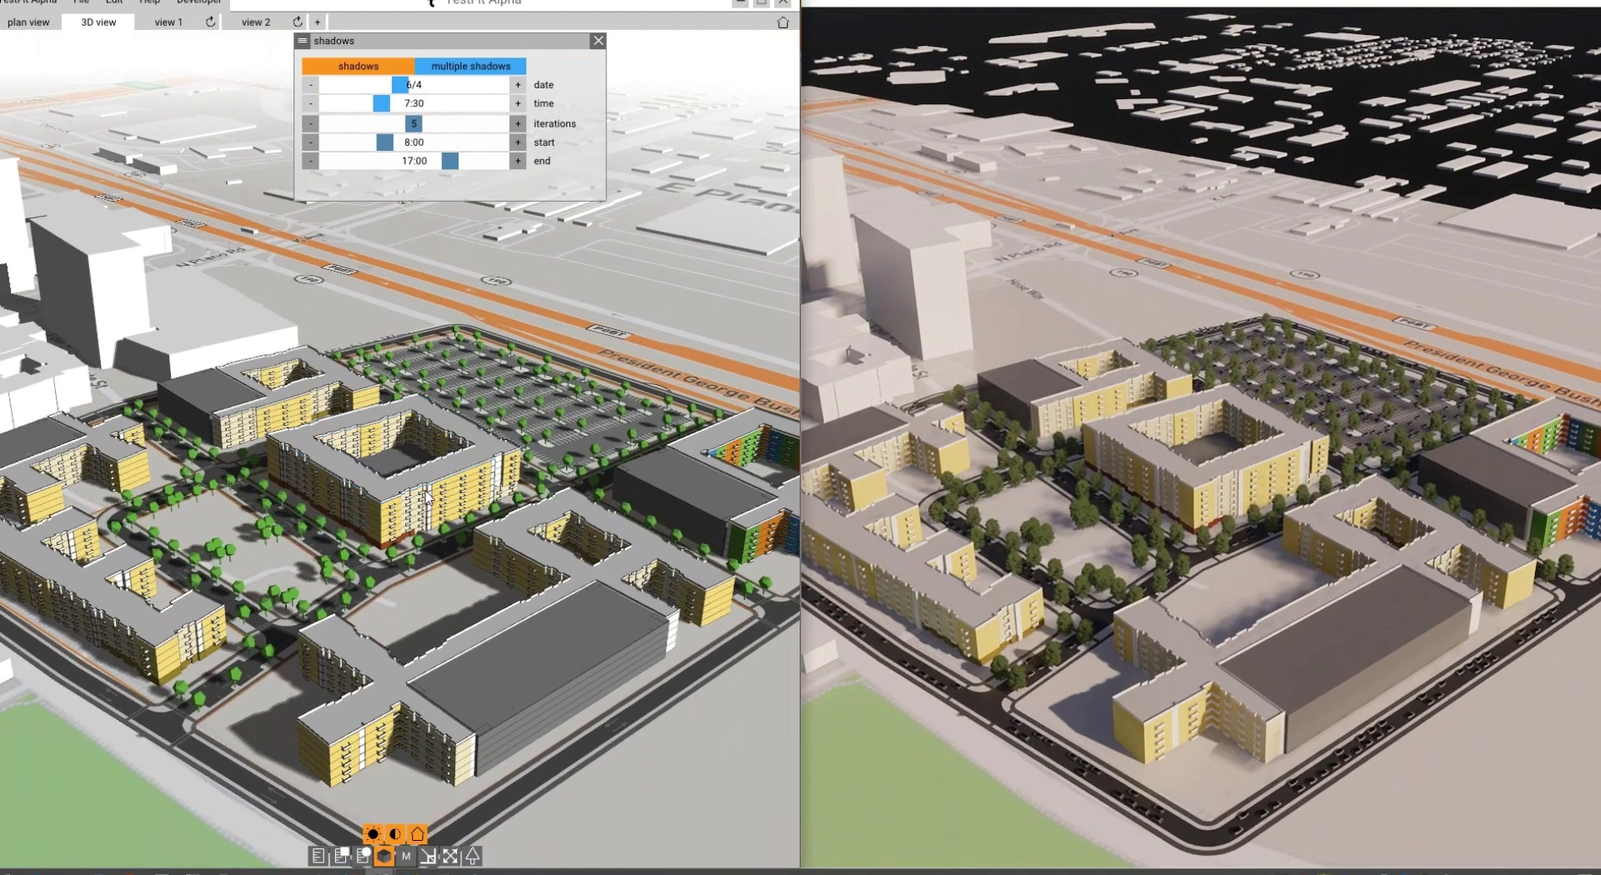
# Turn the central courtyard building beside the park into a stepped high-rise tower and check it from several angles.
pyautogui.click(426, 497)
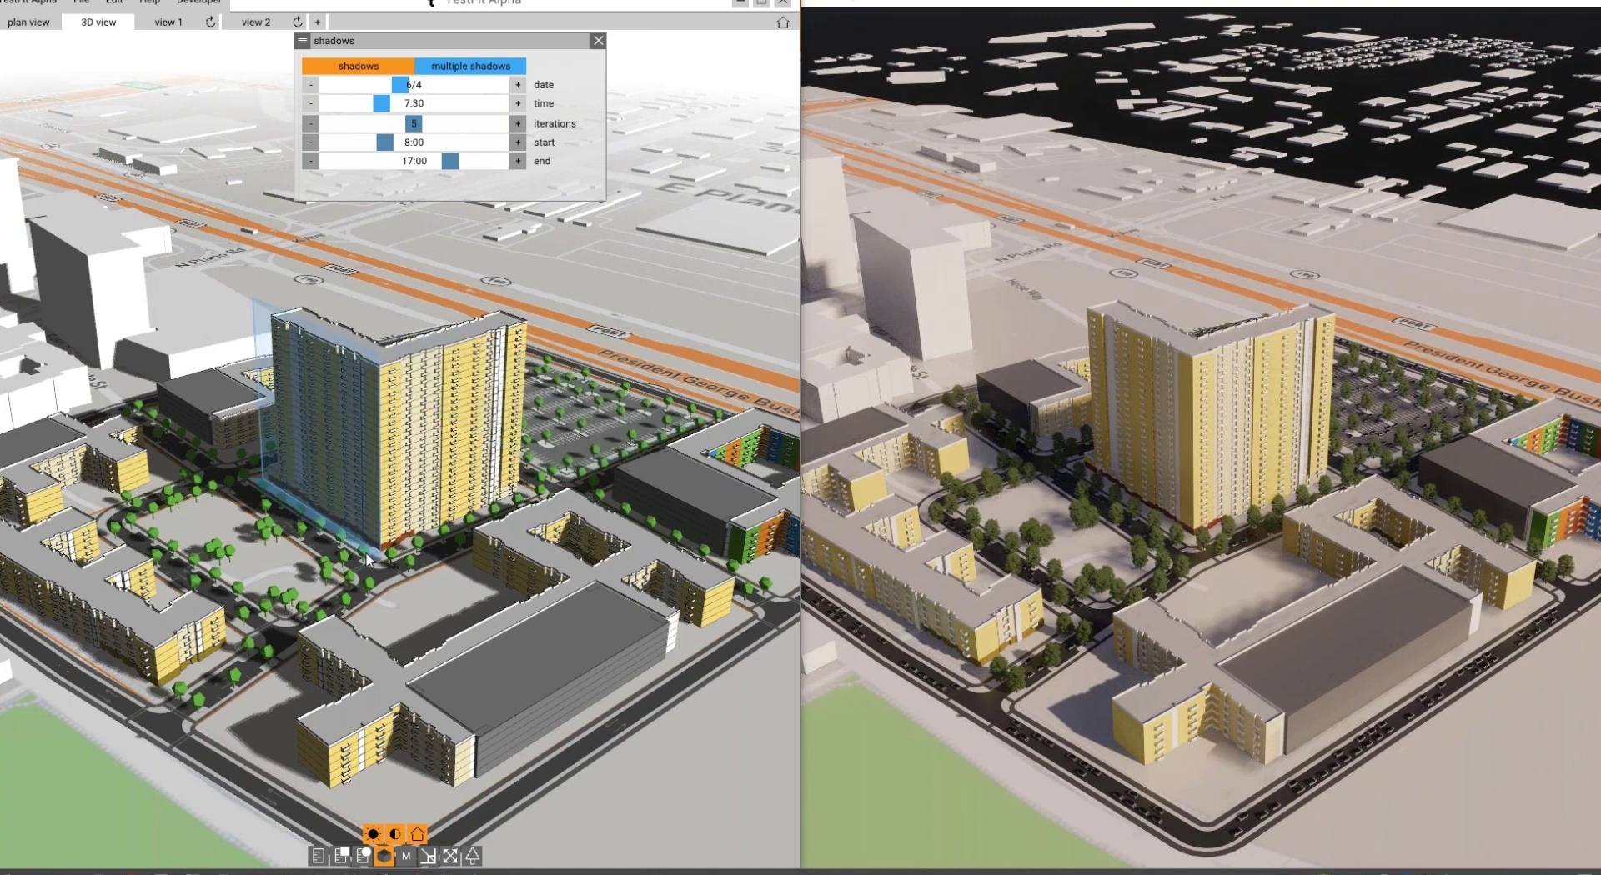
pyautogui.moveTo(367, 559); pyautogui.dragTo(413, 439, button='middle')
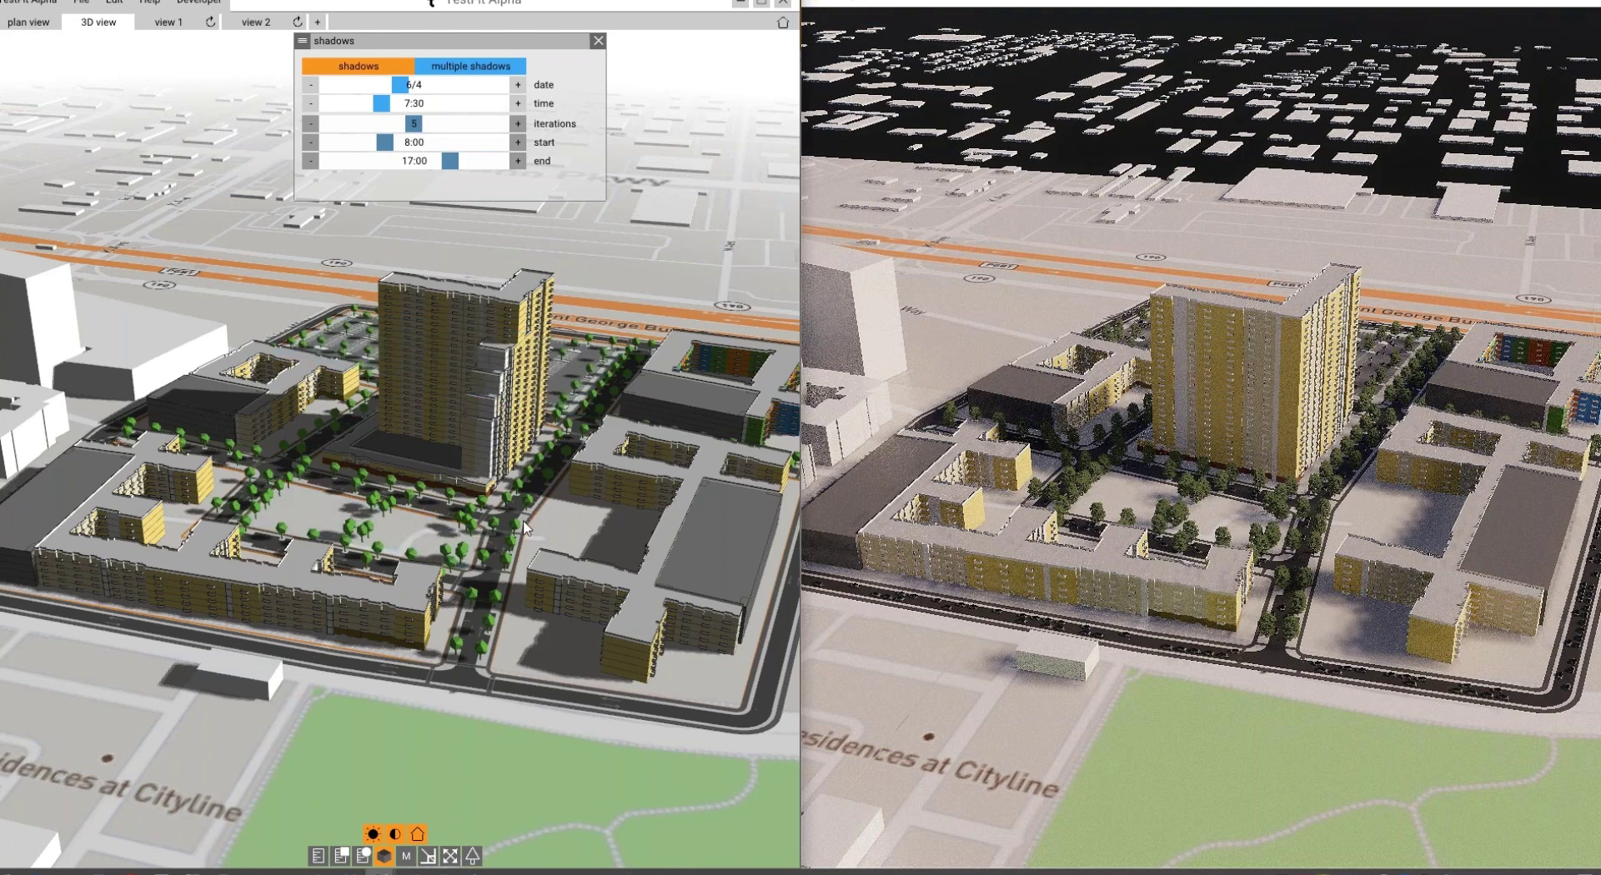
pyautogui.moveTo(501, 528); pyautogui.dragTo(412, 545, button='middle')
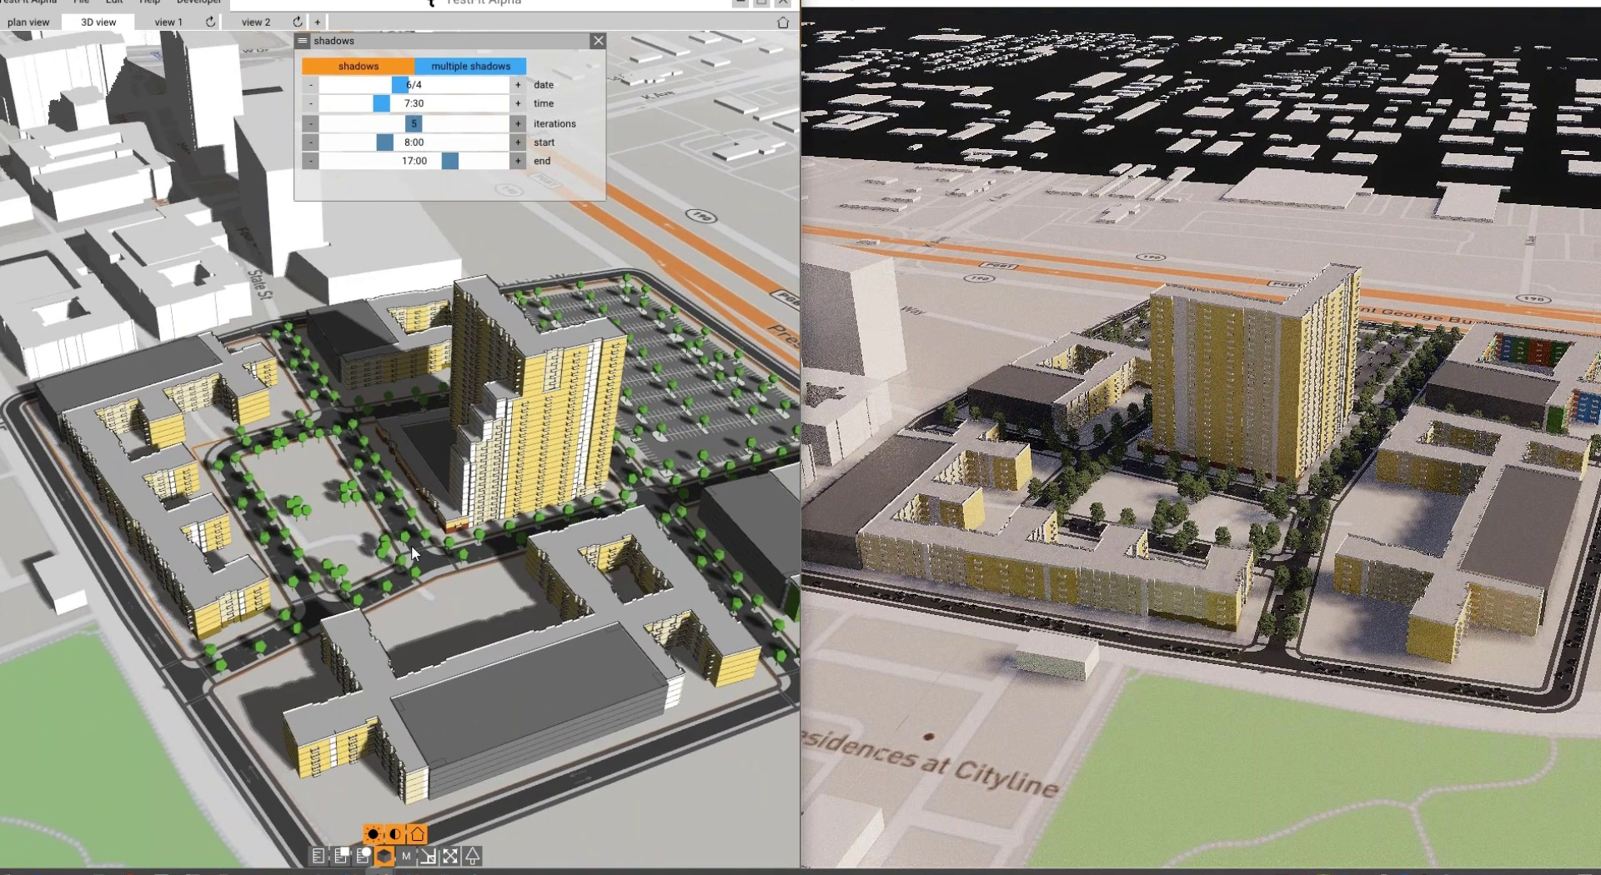